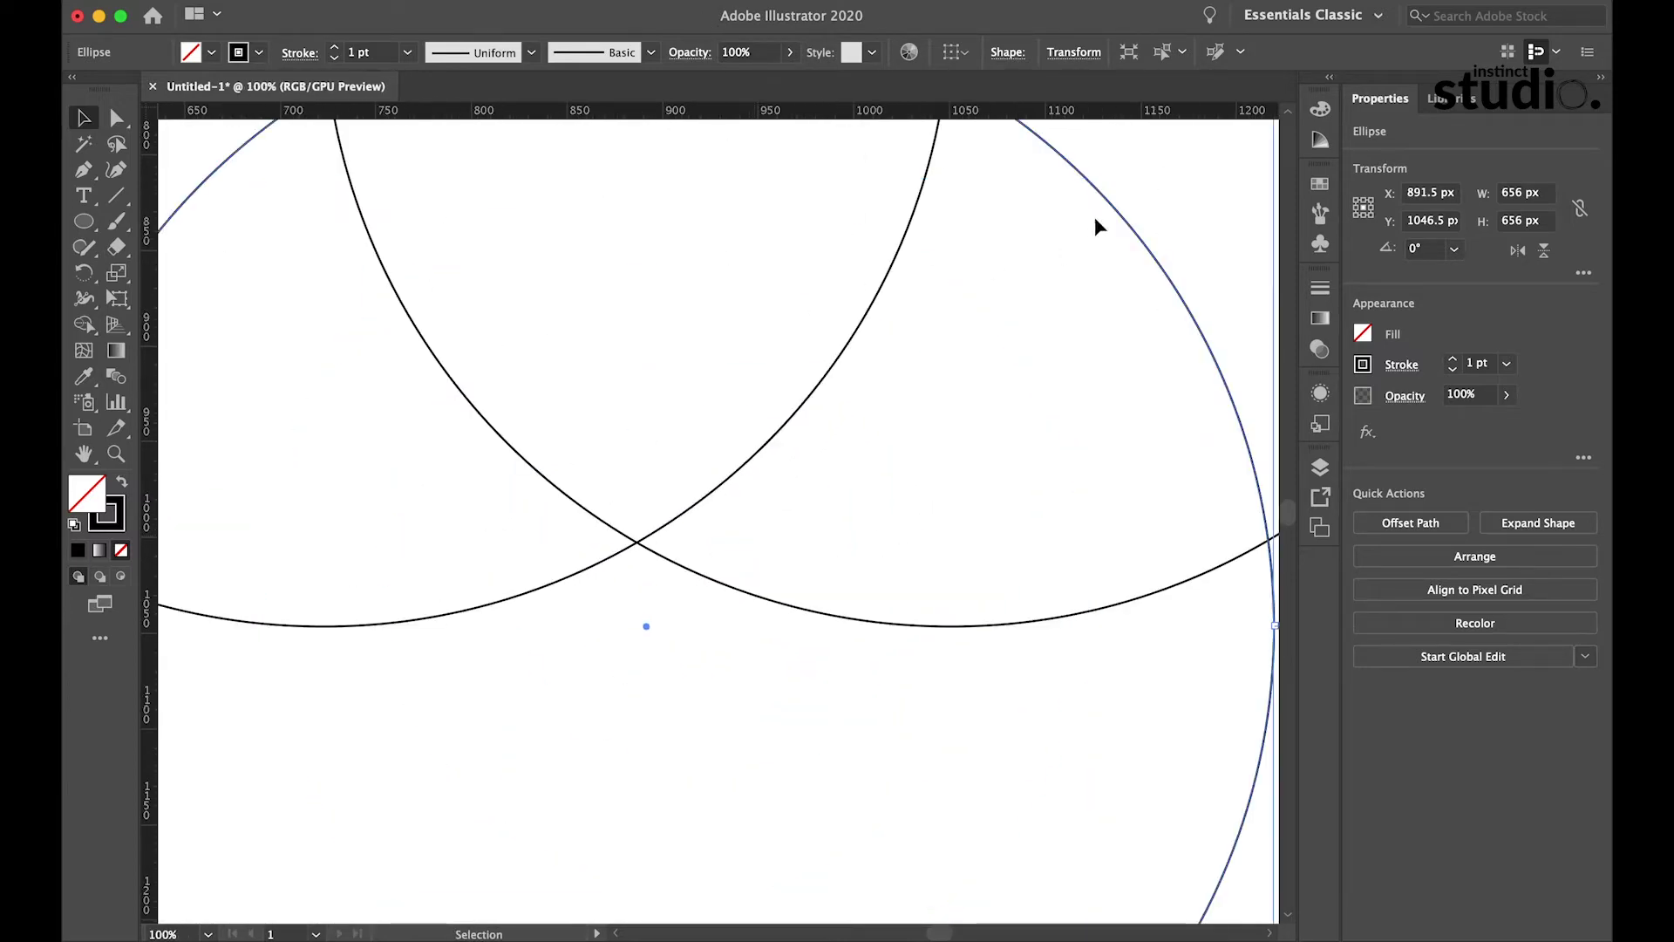
Step: Position the third circle below the other two, centred on their lower intersection at X 886.5 px, Y 1002.5 px
left_click_drag(1099, 197, 1025, 448)
scroll(1090, 419, "down", 4)
left_click_drag(1078, 350, 1158, 335)
key("Left")
key("Down")
scroll(989, 429, "down", 4)
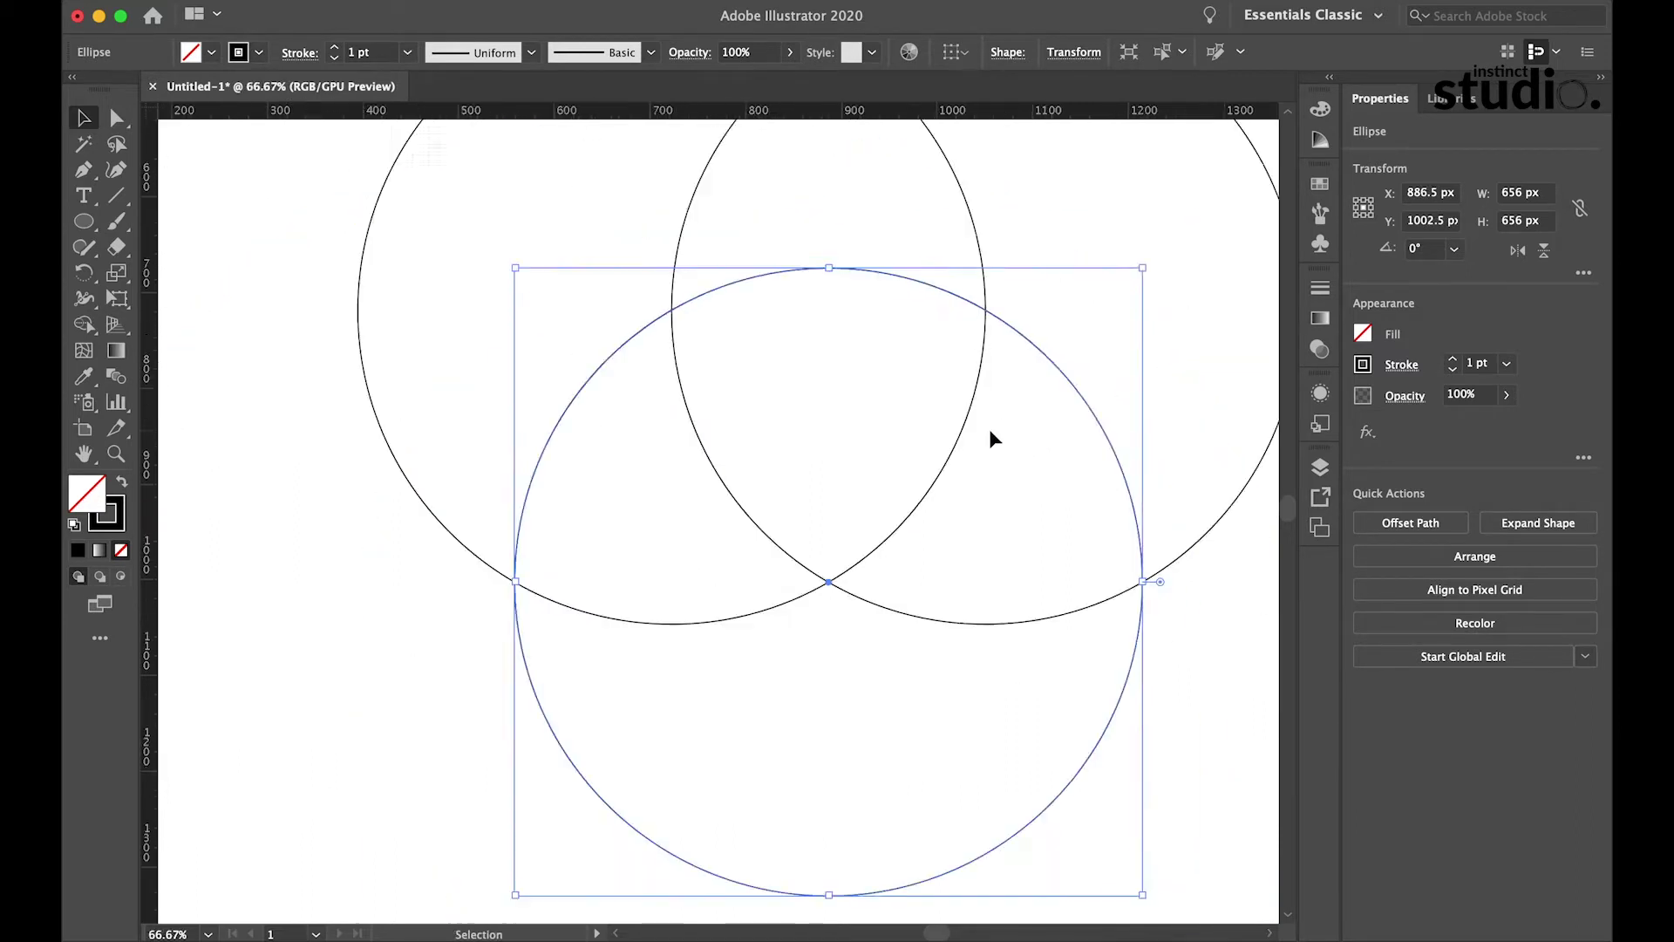
left_click_drag(1143, 489, 970, 528)
left_click(480, 358)
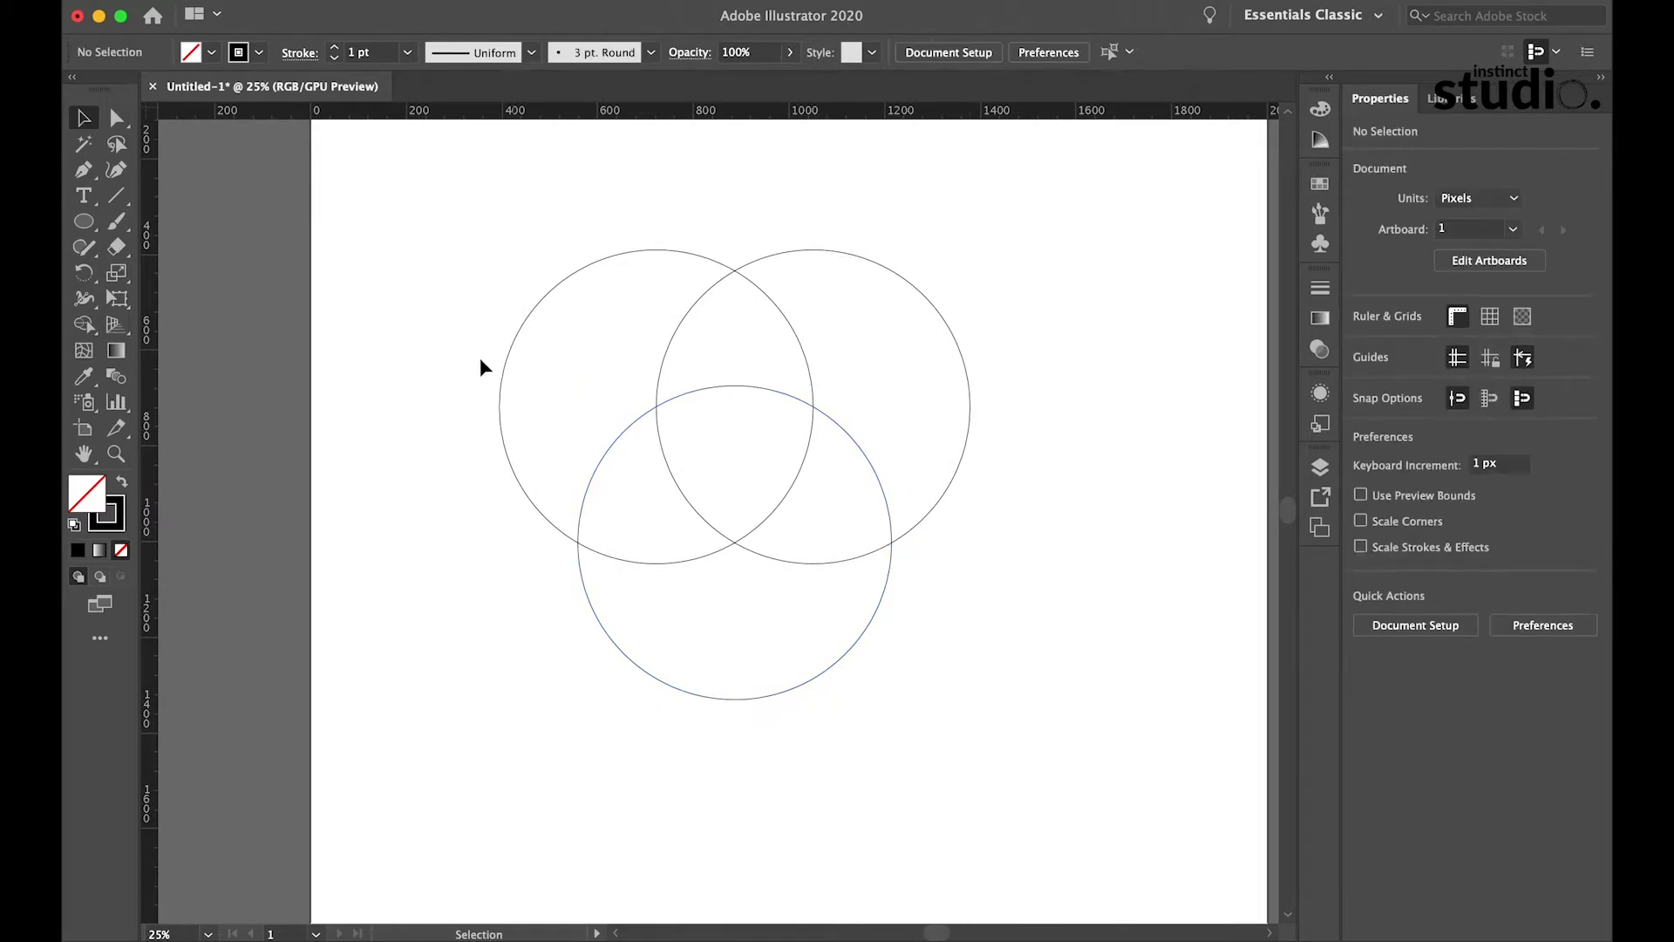
Step: Select all three circles and swap their colours to a black fill with no stroke
left_click_drag(819, 542, 820, 545)
left_click(119, 489)
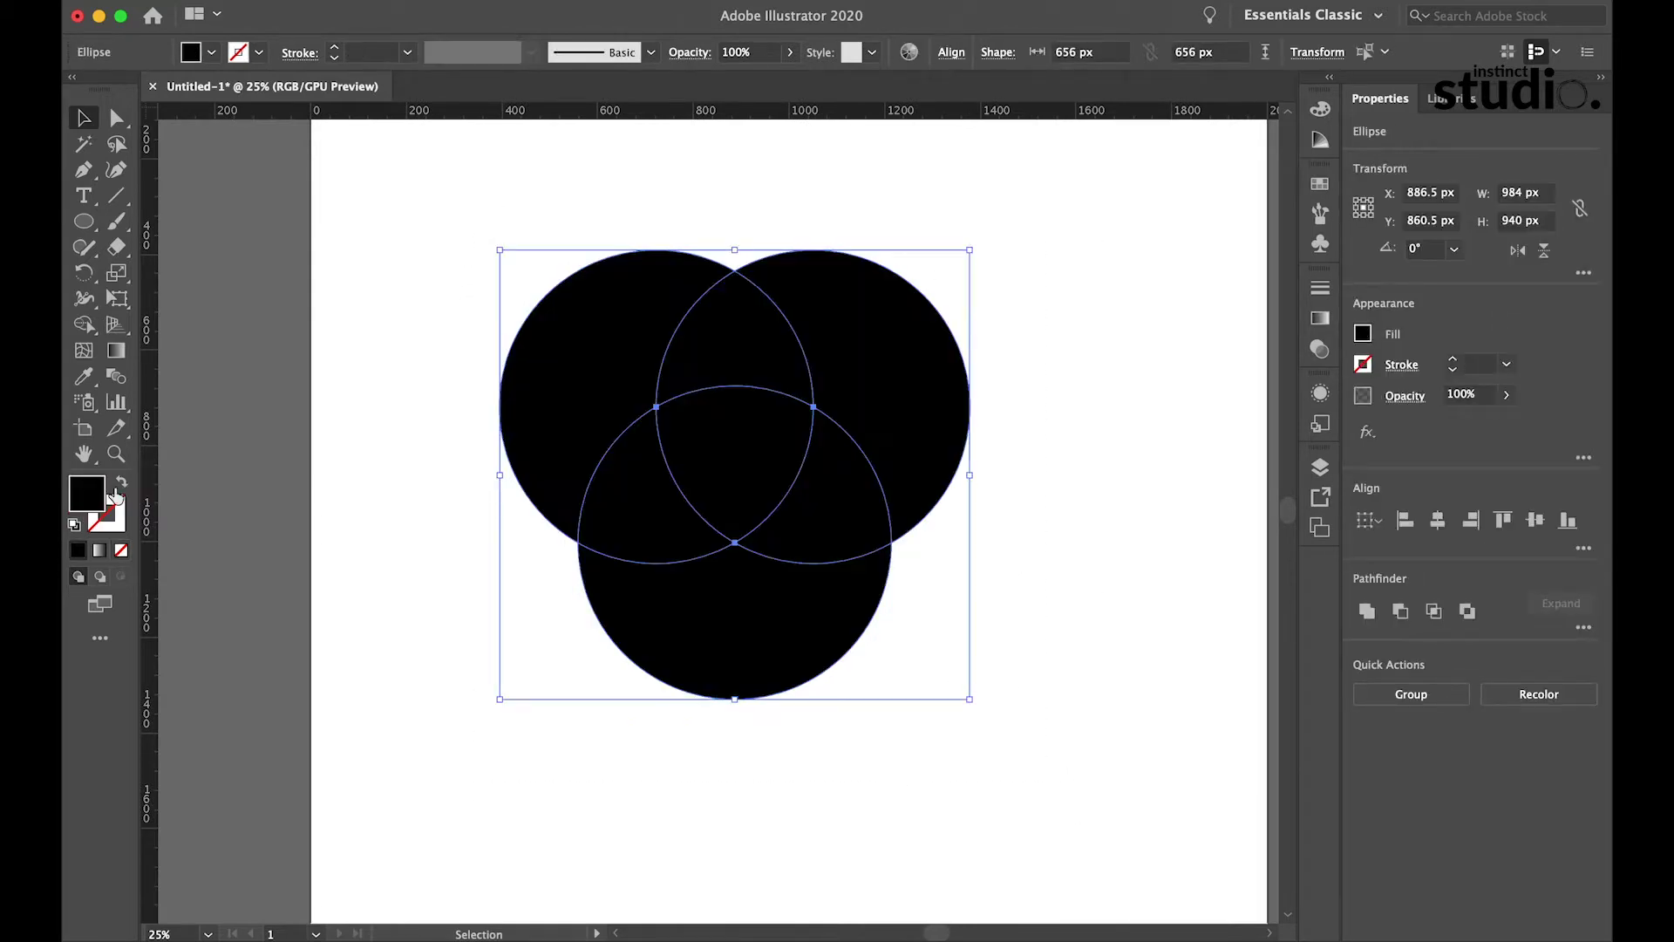
left_click(388, 412)
Step: Copy the three black circles and paste duplicates in place on top of the originals
left_click_drag(432, 272, 1201, 867)
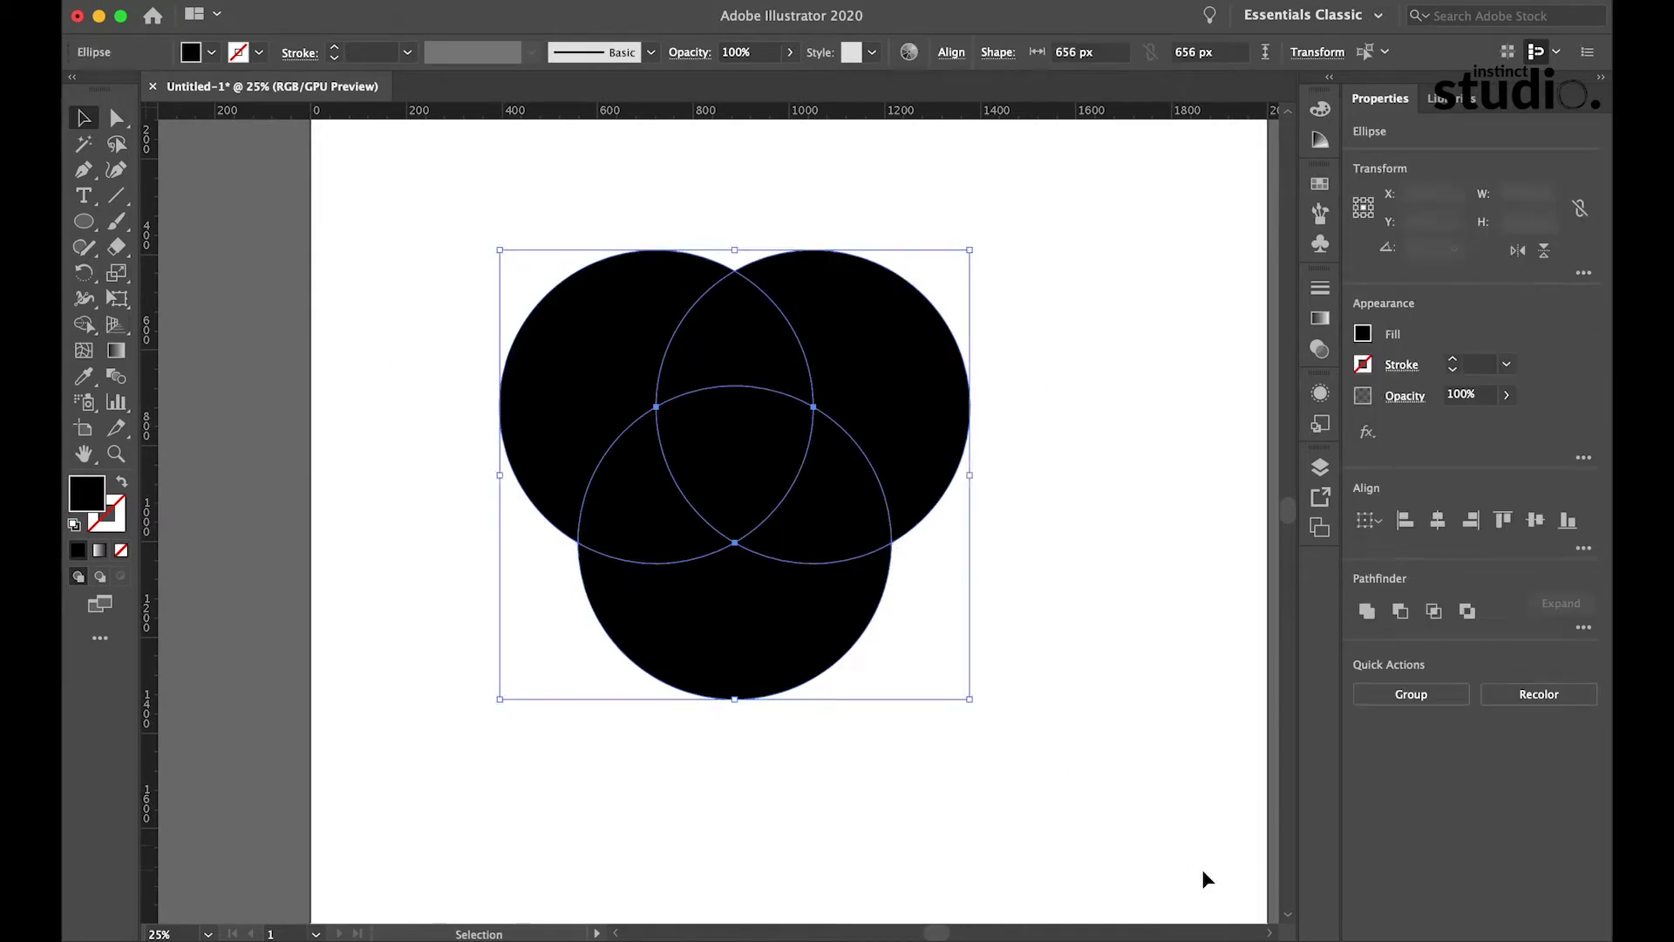
key("a")
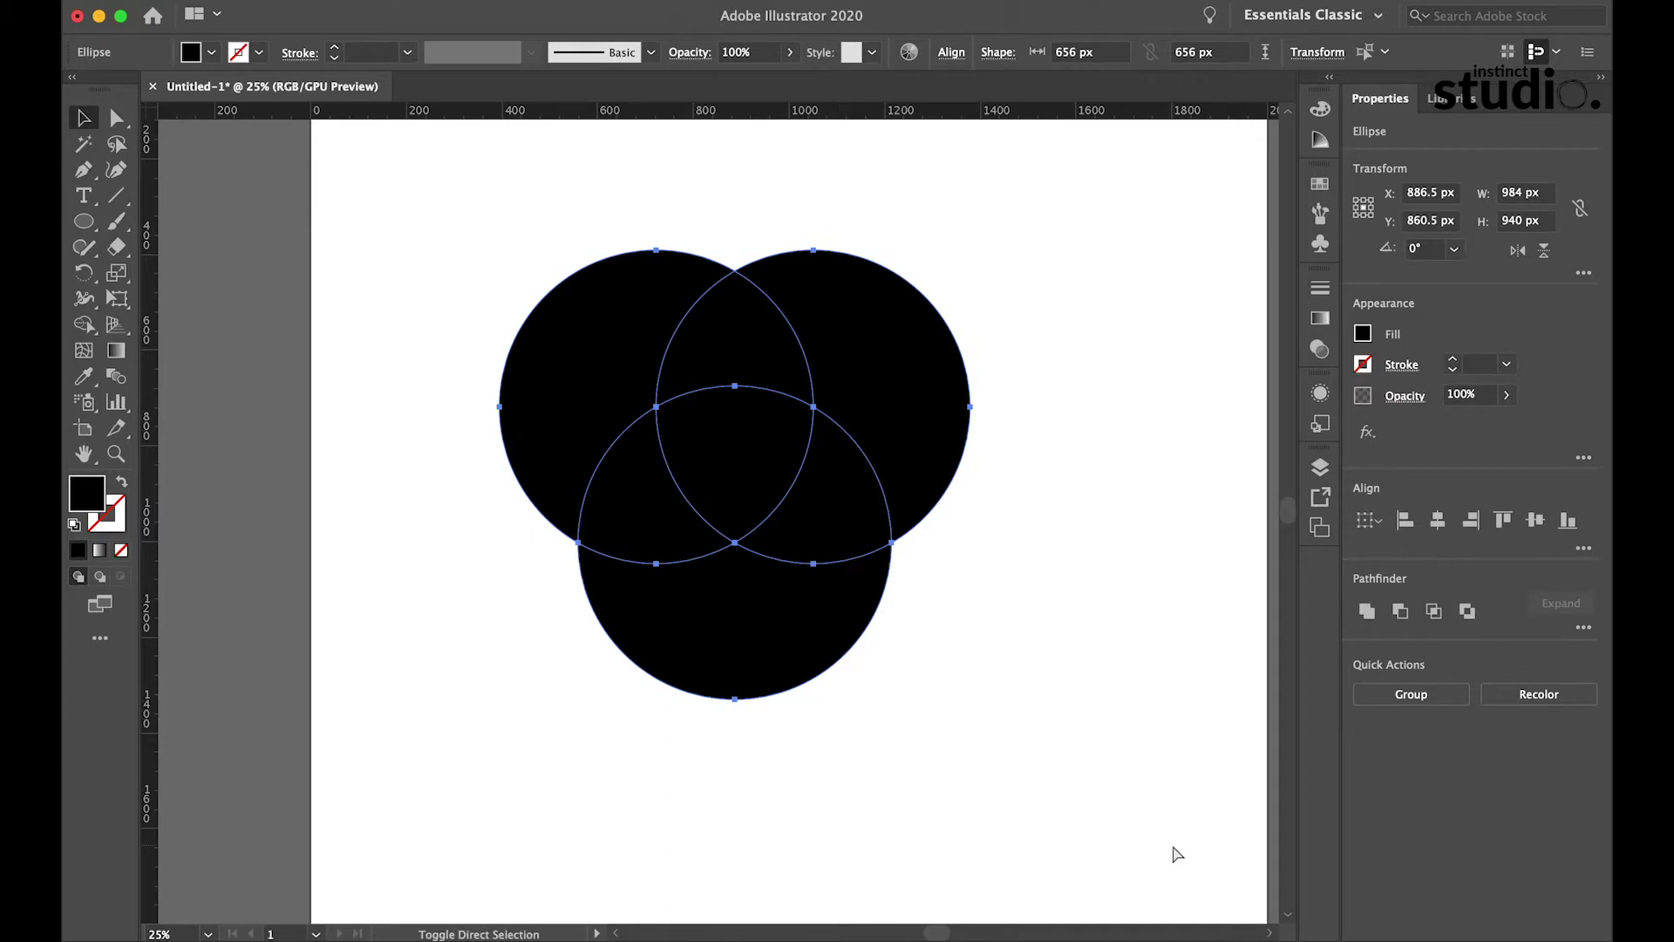
key("super")
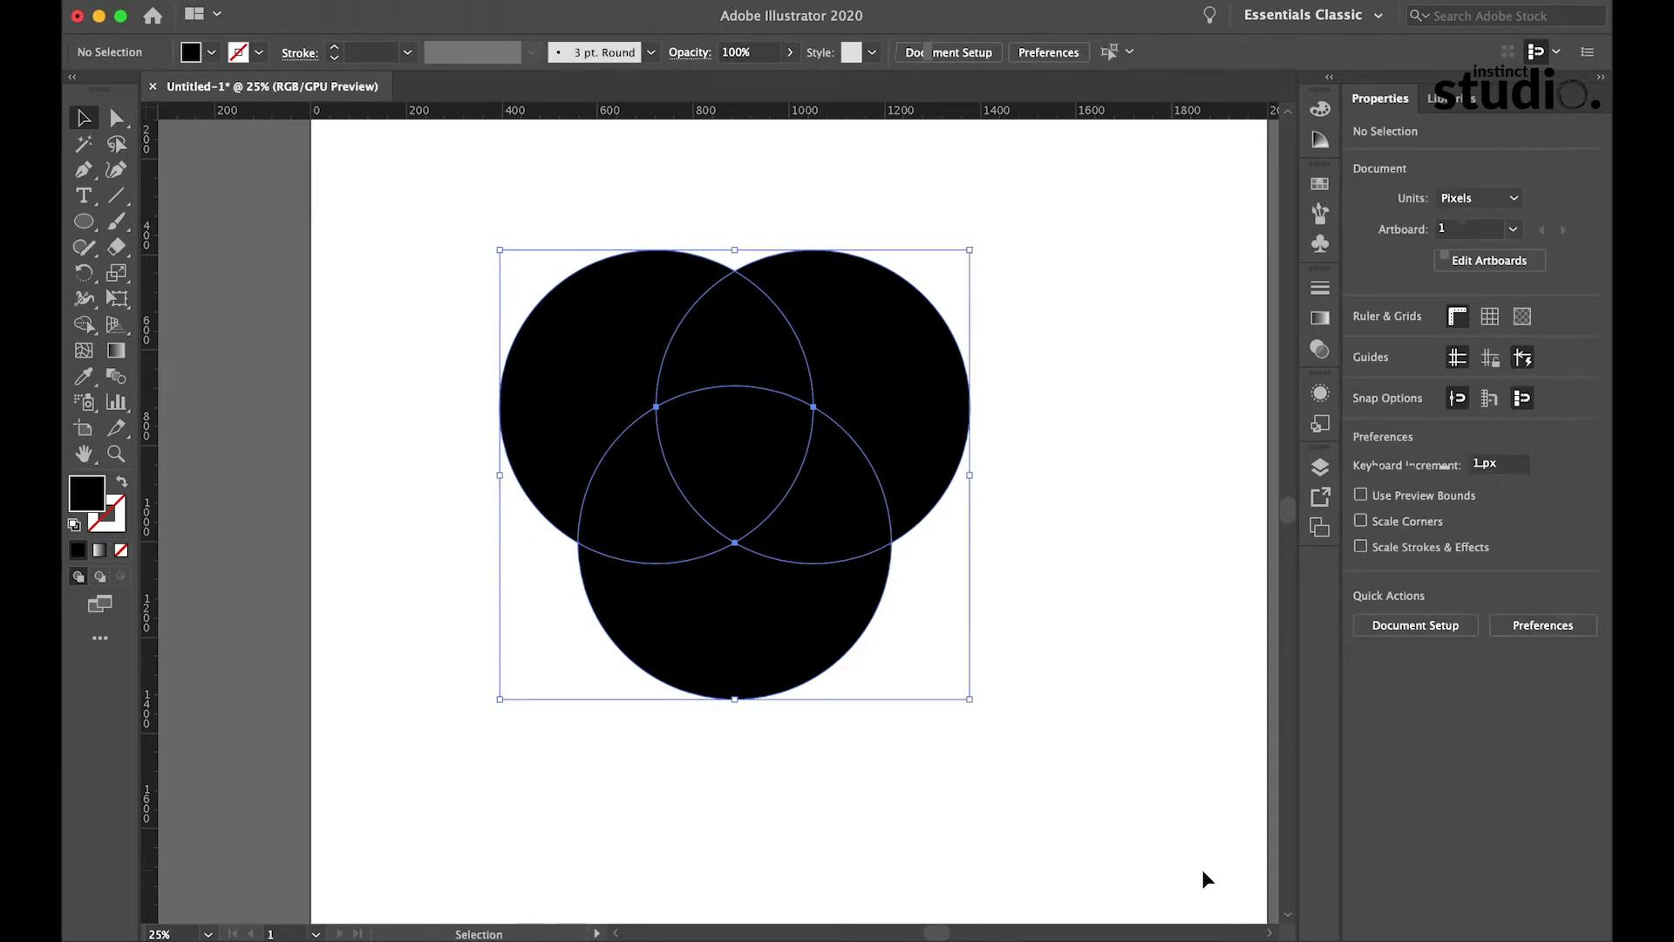
key("super")
key("super")
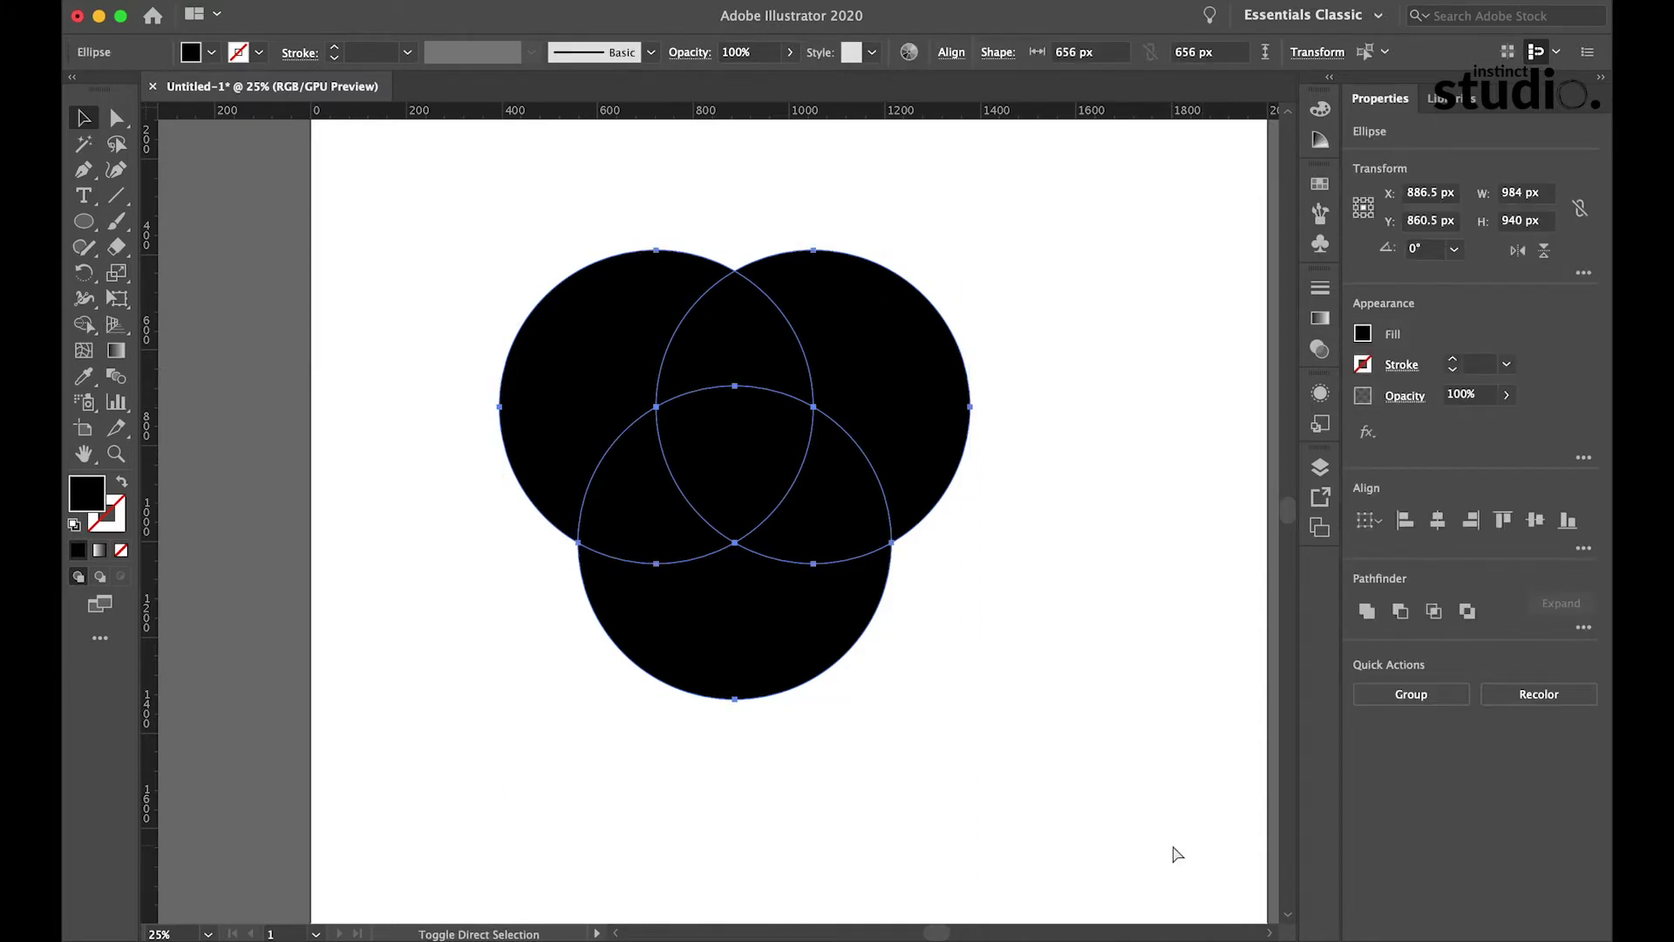
key("super")
key("super")
key("super")
key("super")
key("super")
key("super")
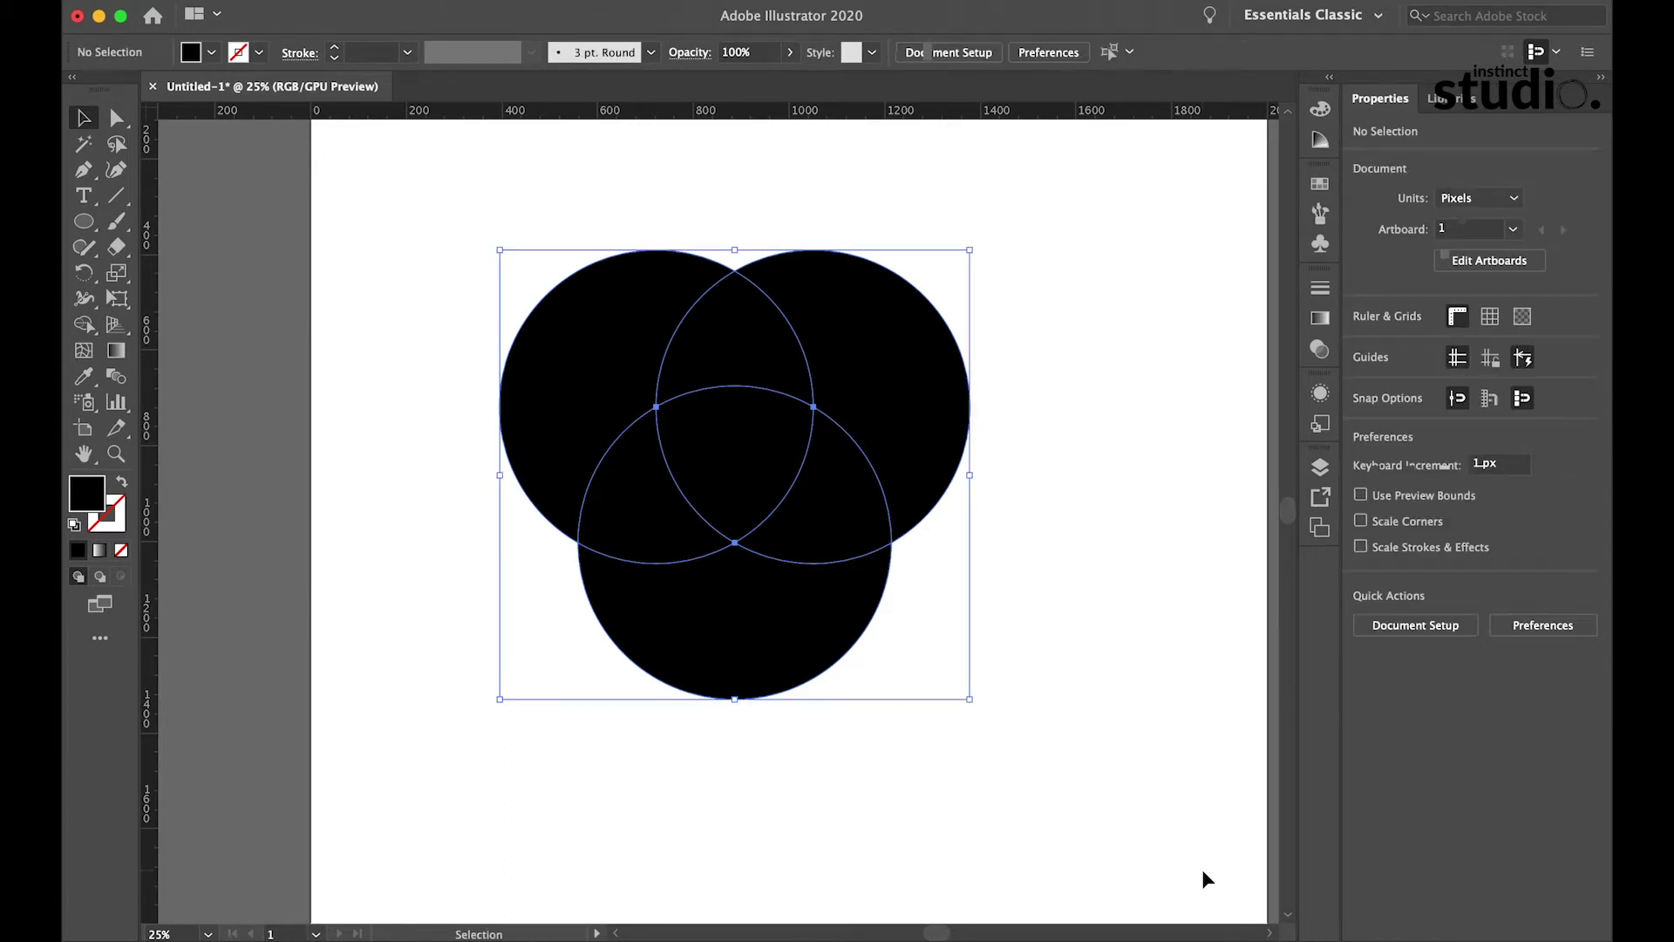
key("super")
left_click(1027, 689)
Step: Intersect the upper-right circle with the bottom circle to form the first petal shape
left_click(915, 454)
left_click(780, 621, "shift")
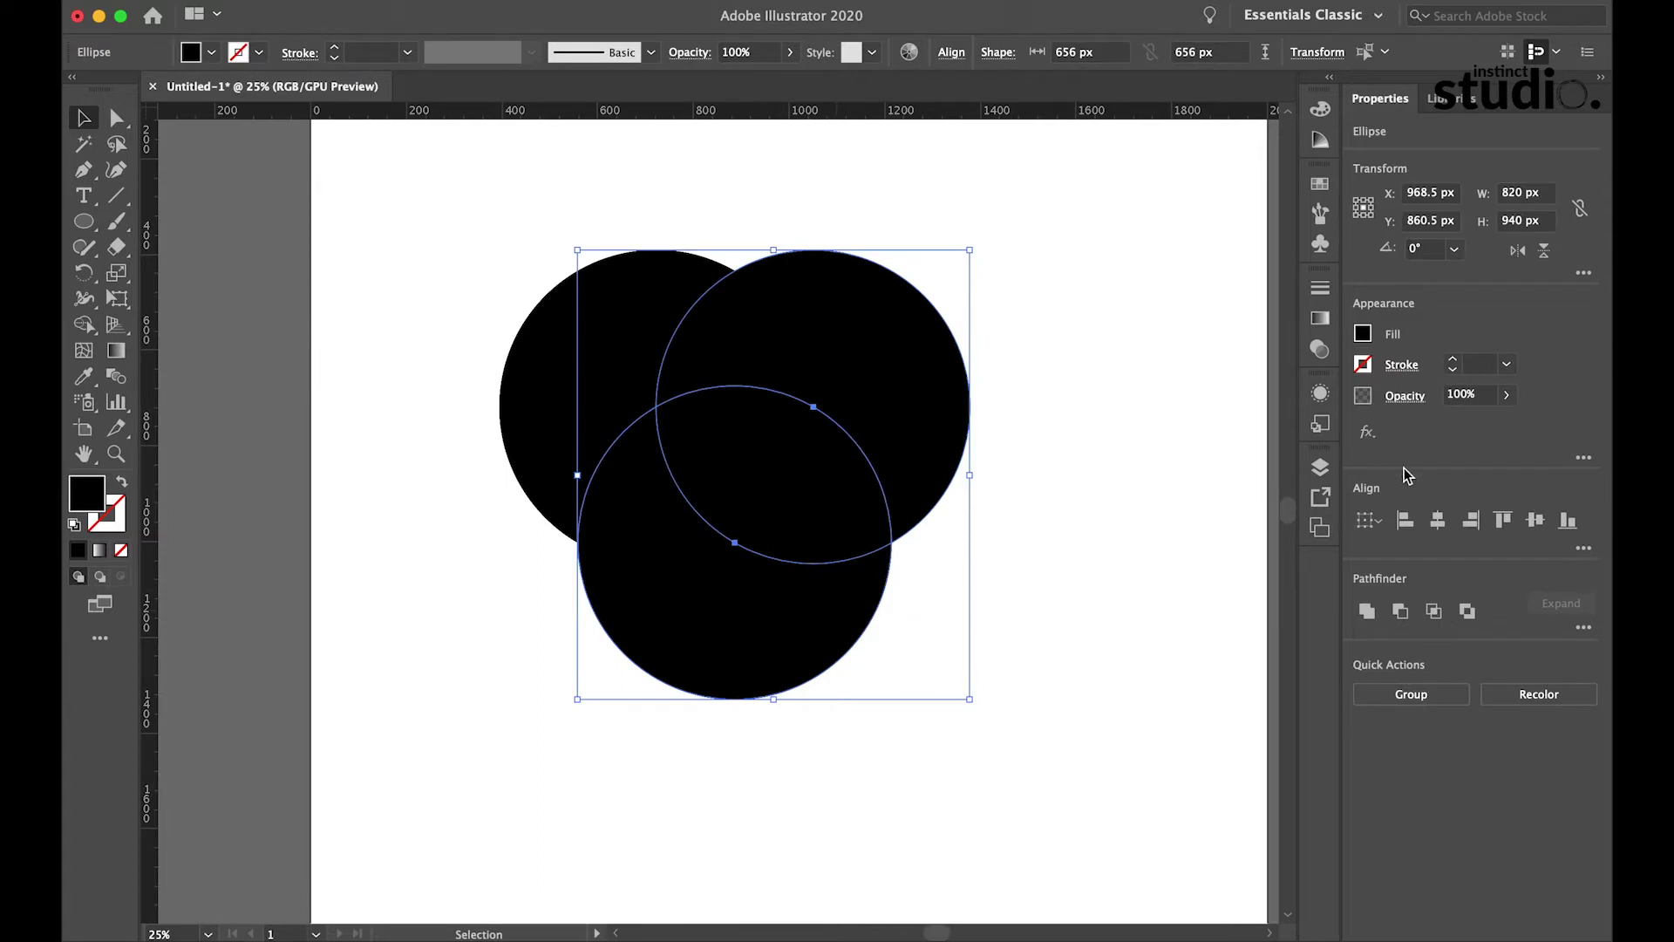
left_click(1433, 611)
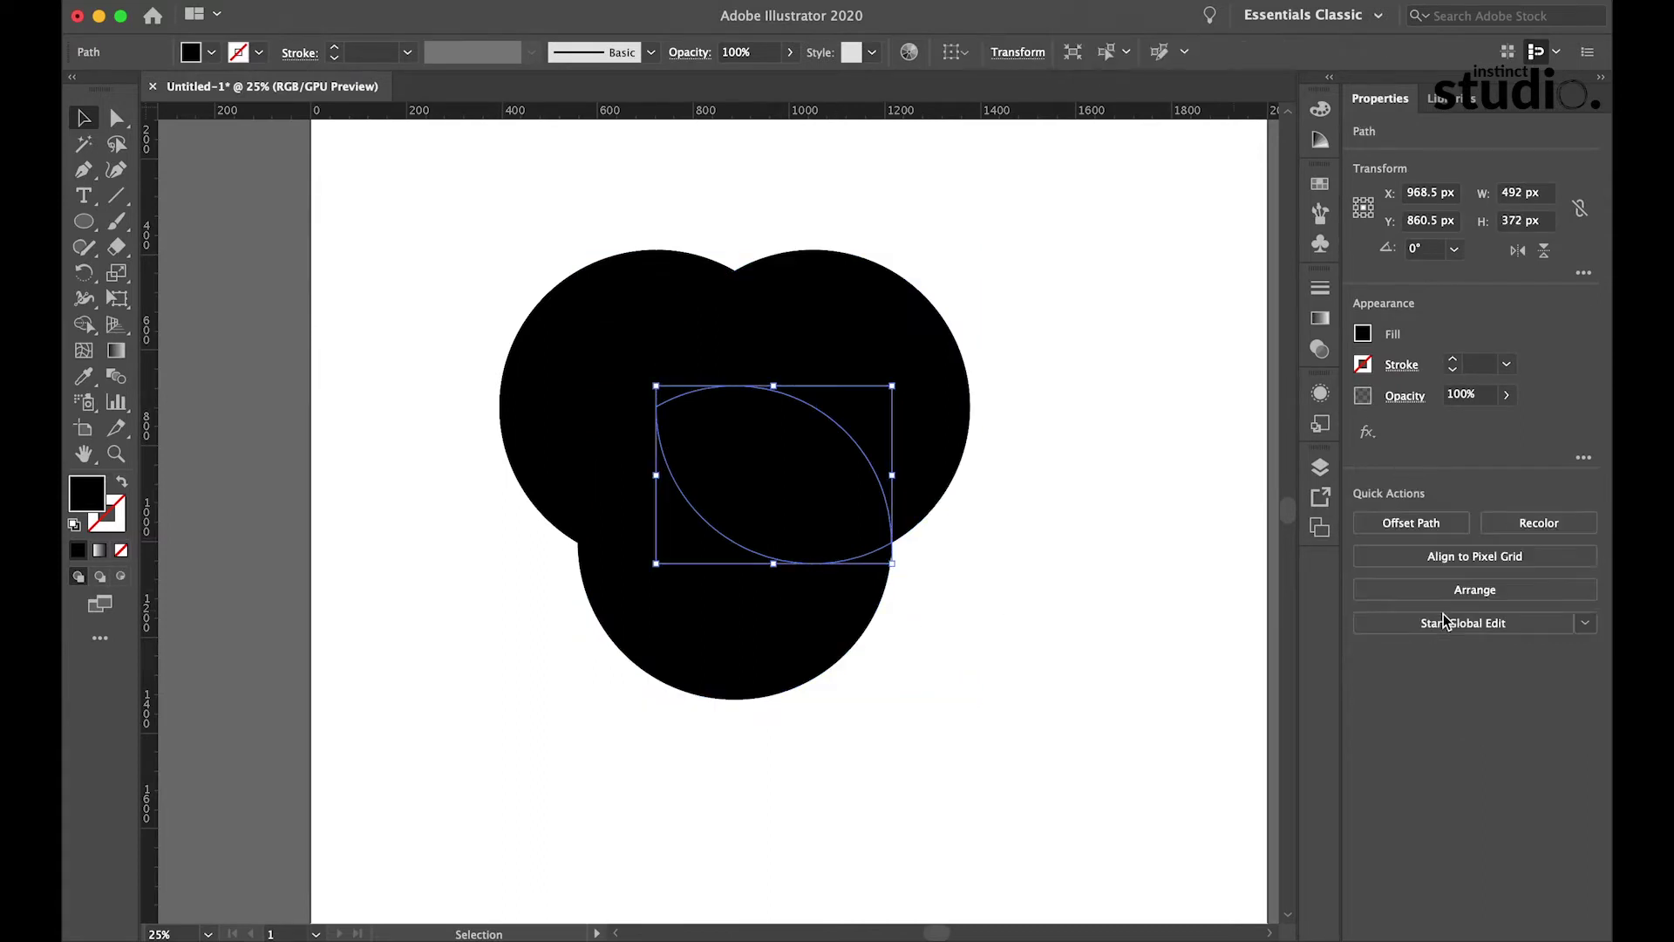
Step: Intersect the bottom circle with the upper-left circle to form the second petal shape
left_click(710, 666)
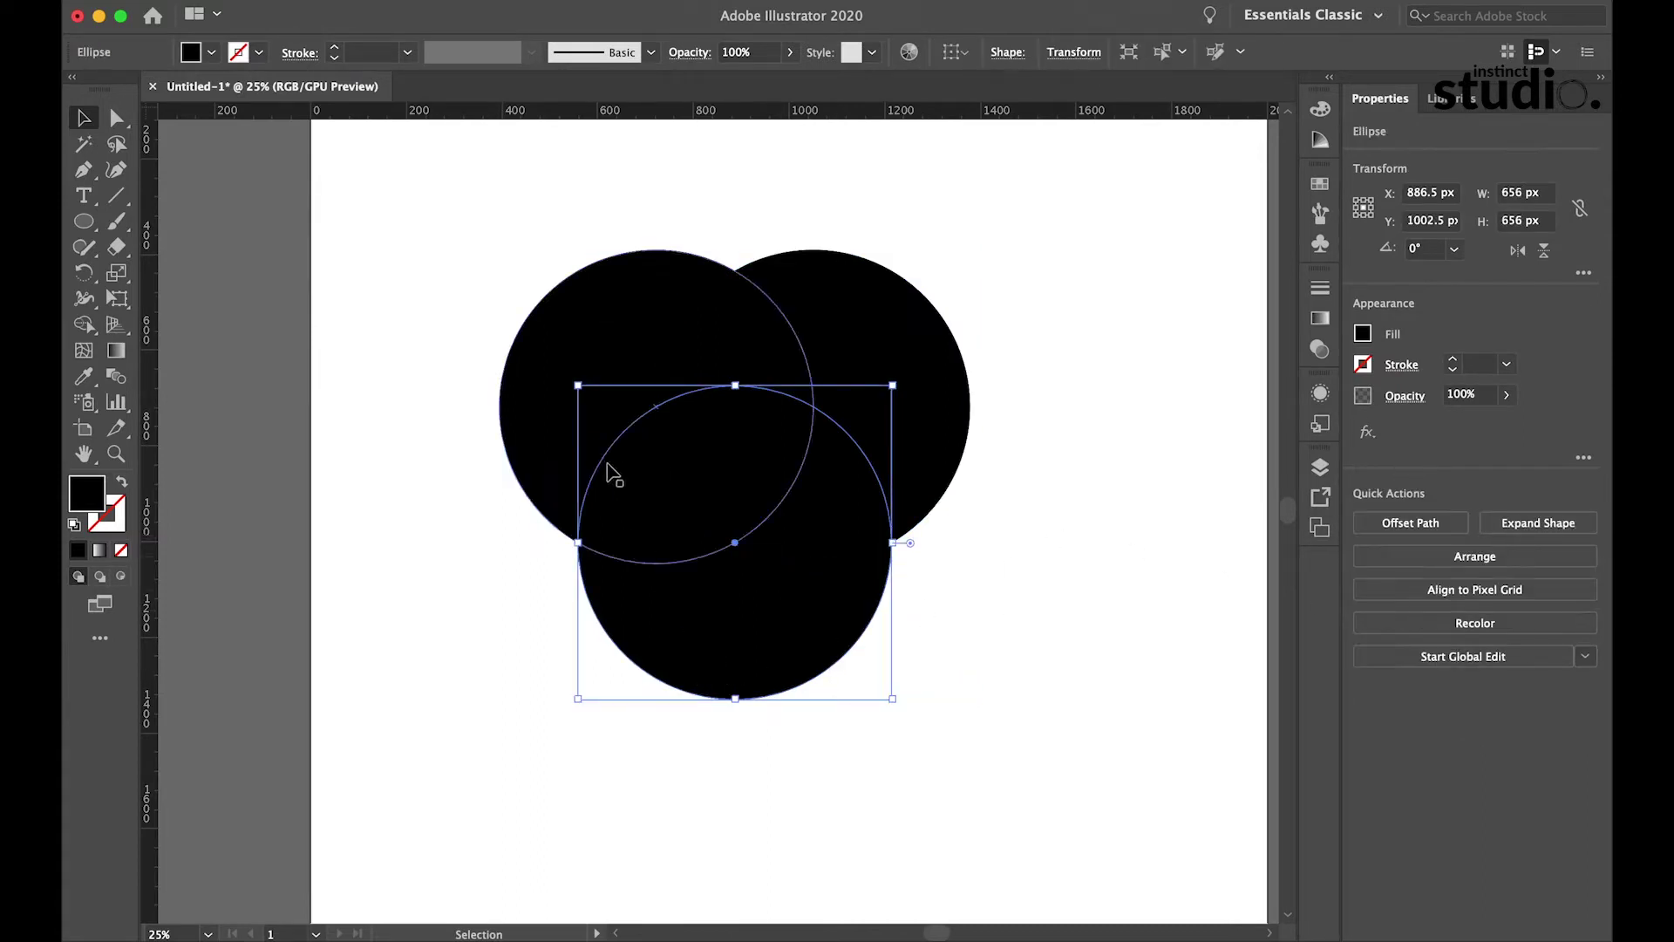
left_click(593, 362, "shift")
left_click(1433, 610)
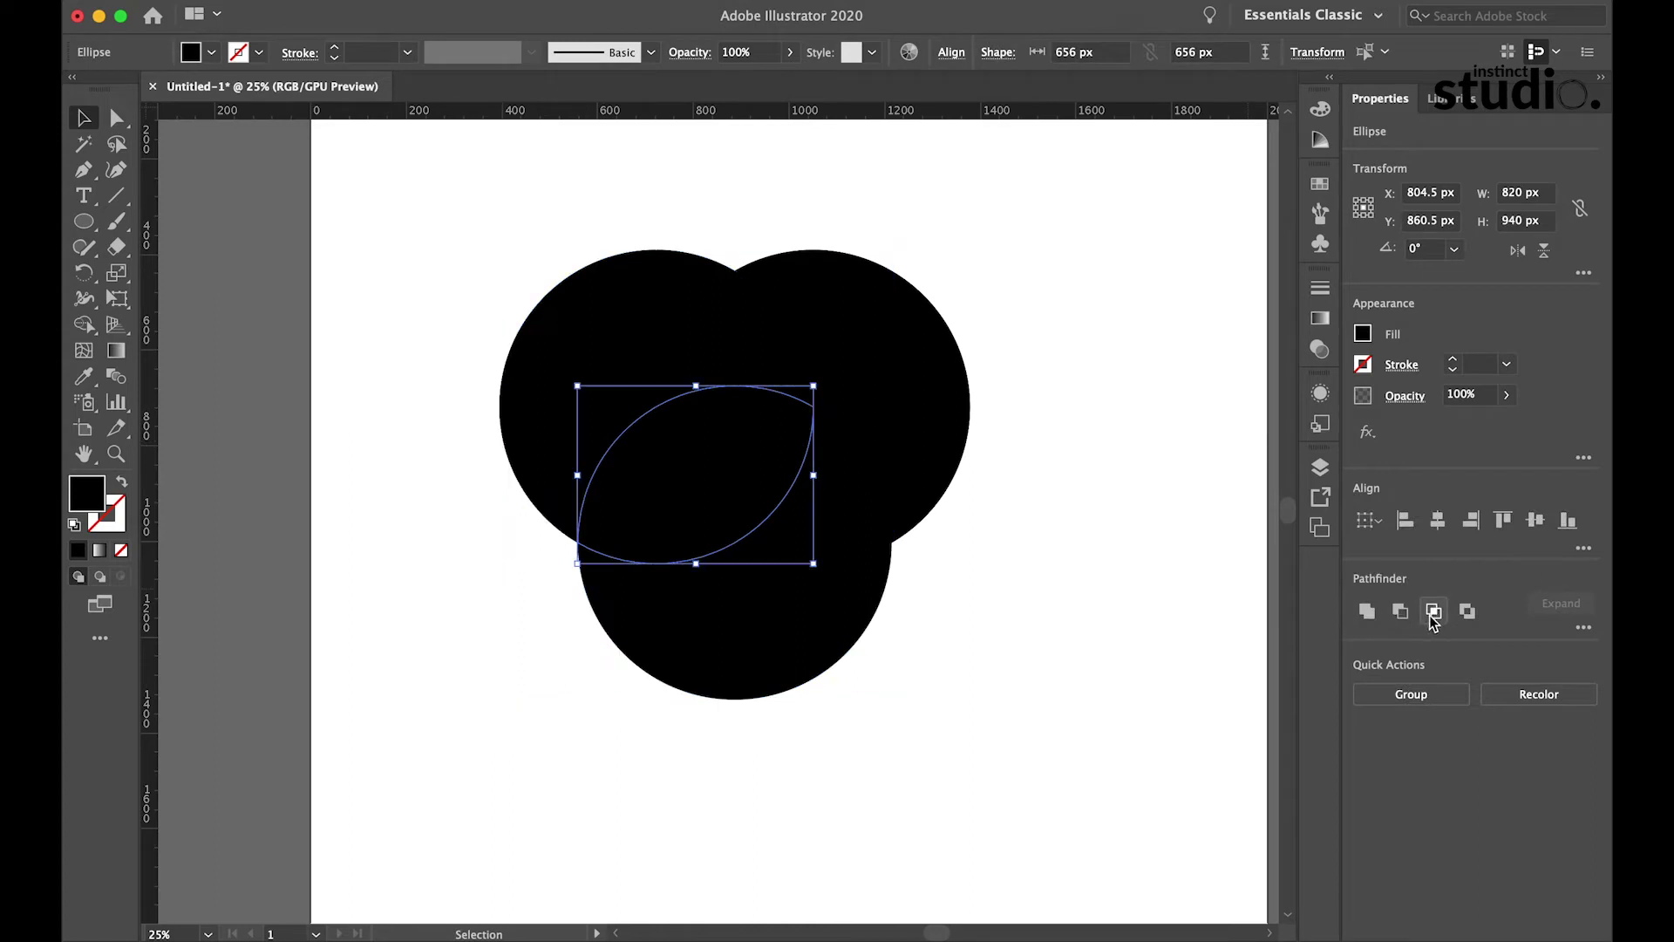
Step: Intersect the two upper circles to form the vertical petal shape
left_click(934, 362)
left_click(598, 358, "shift")
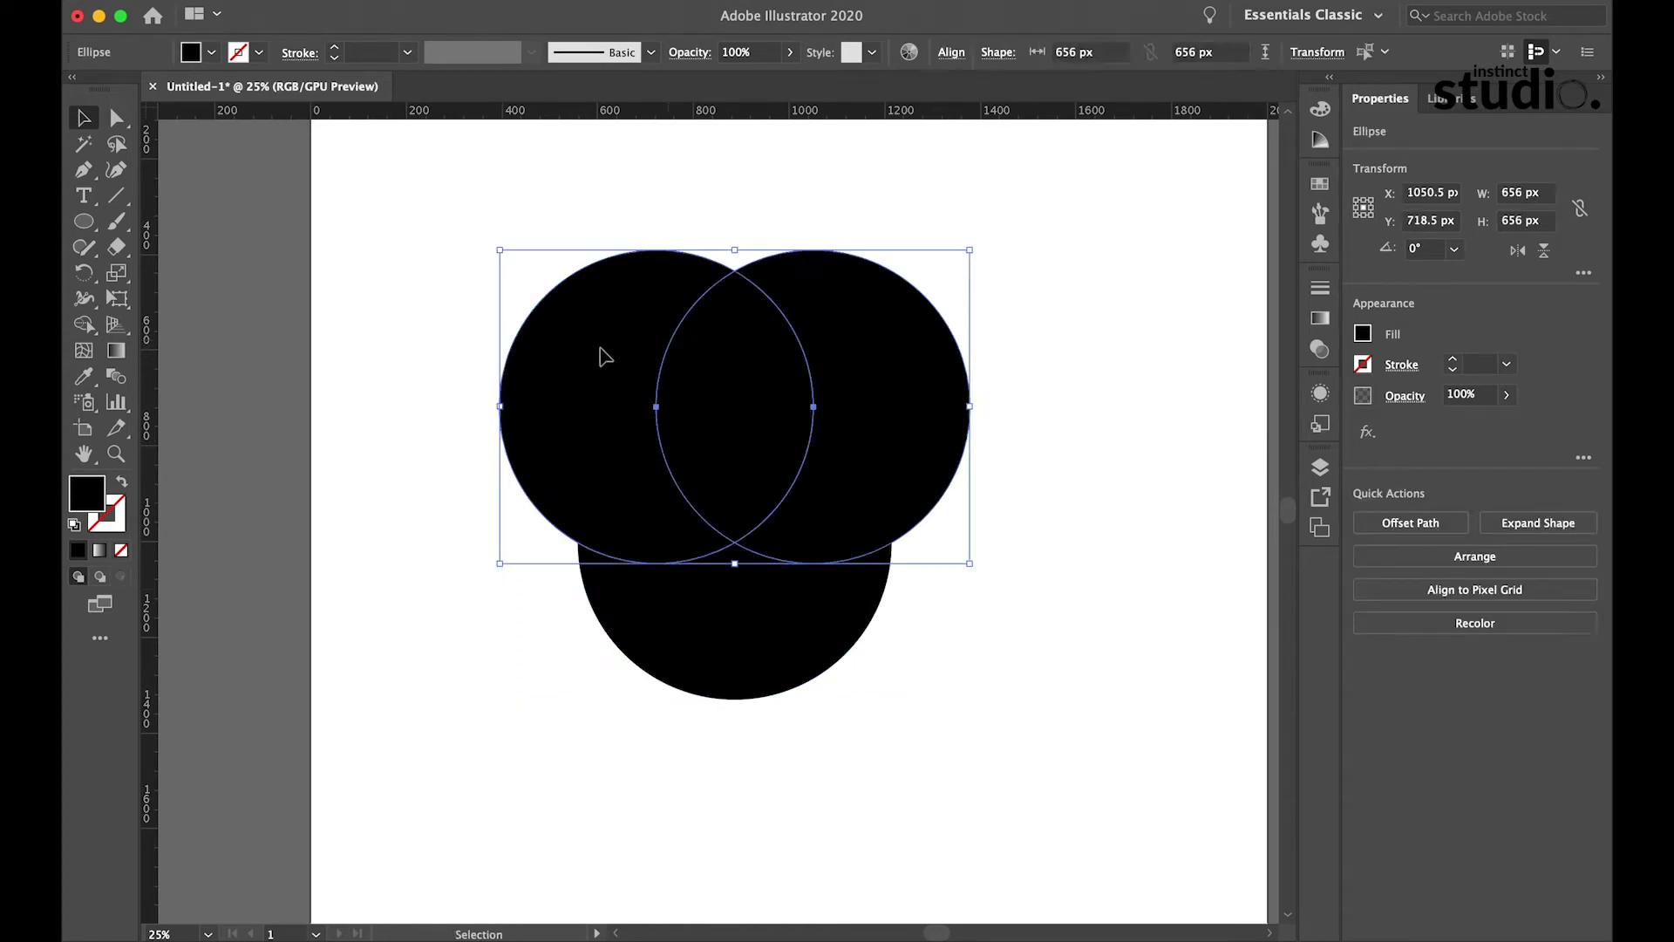
left_click(1433, 610)
left_click(1092, 630)
Step: Delete the three leftover full circles, keeping only the intersected petal shapes
left_click(931, 438)
key("Delete")
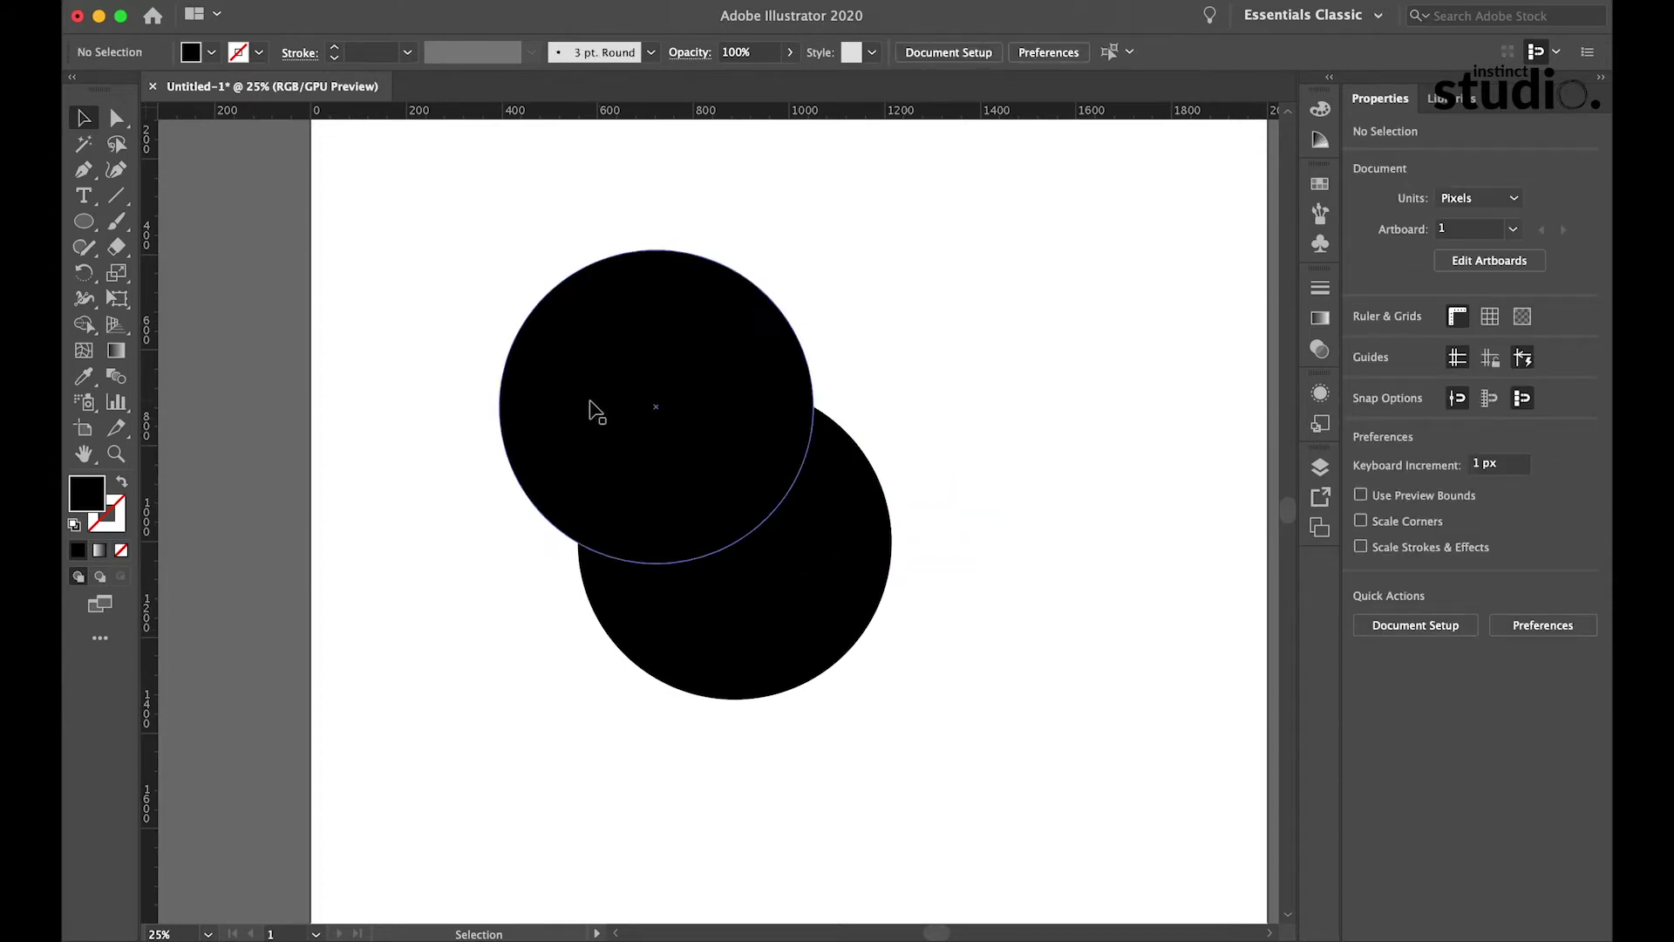
left_click(592, 411)
key("Delete")
left_click(805, 660)
key("Delete")
Step: Switch the three petal shapes to a black outline with no fill and set the stroke weight to 30 pt
left_click_drag(551, 229, 942, 717)
left_click(120, 477)
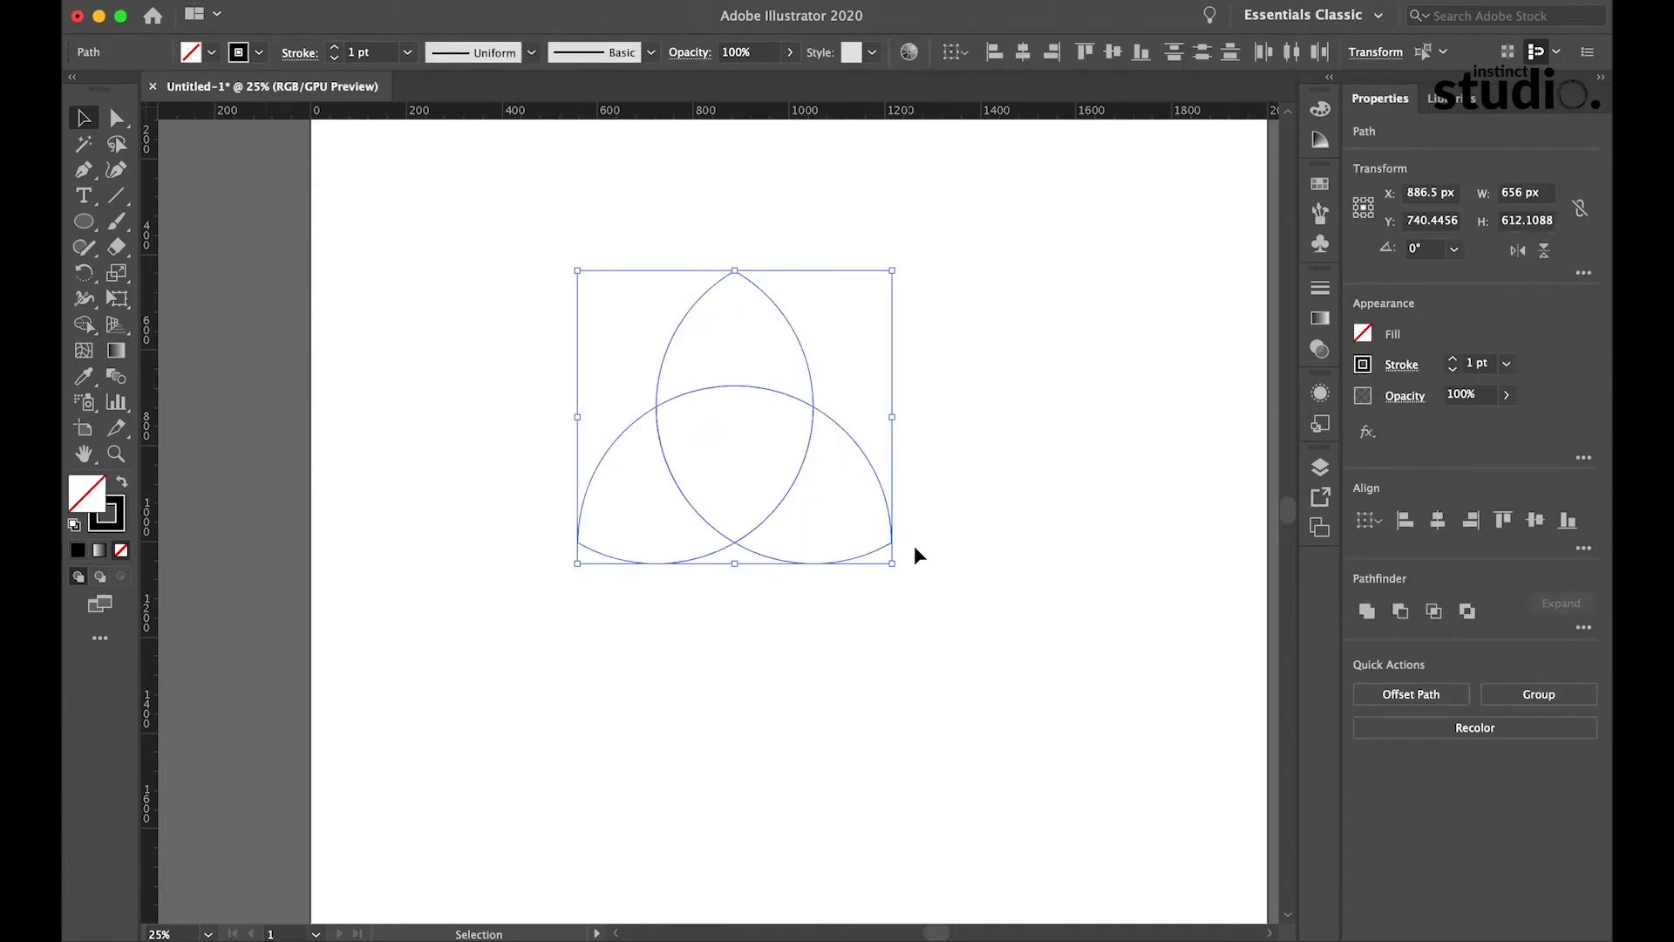
left_click(334, 48)
left_click(334, 48)
left_click(334, 48)
left_click(334, 48)
left_click(335, 48)
left_click(335, 48)
left_click(335, 48)
left_click(335, 48)
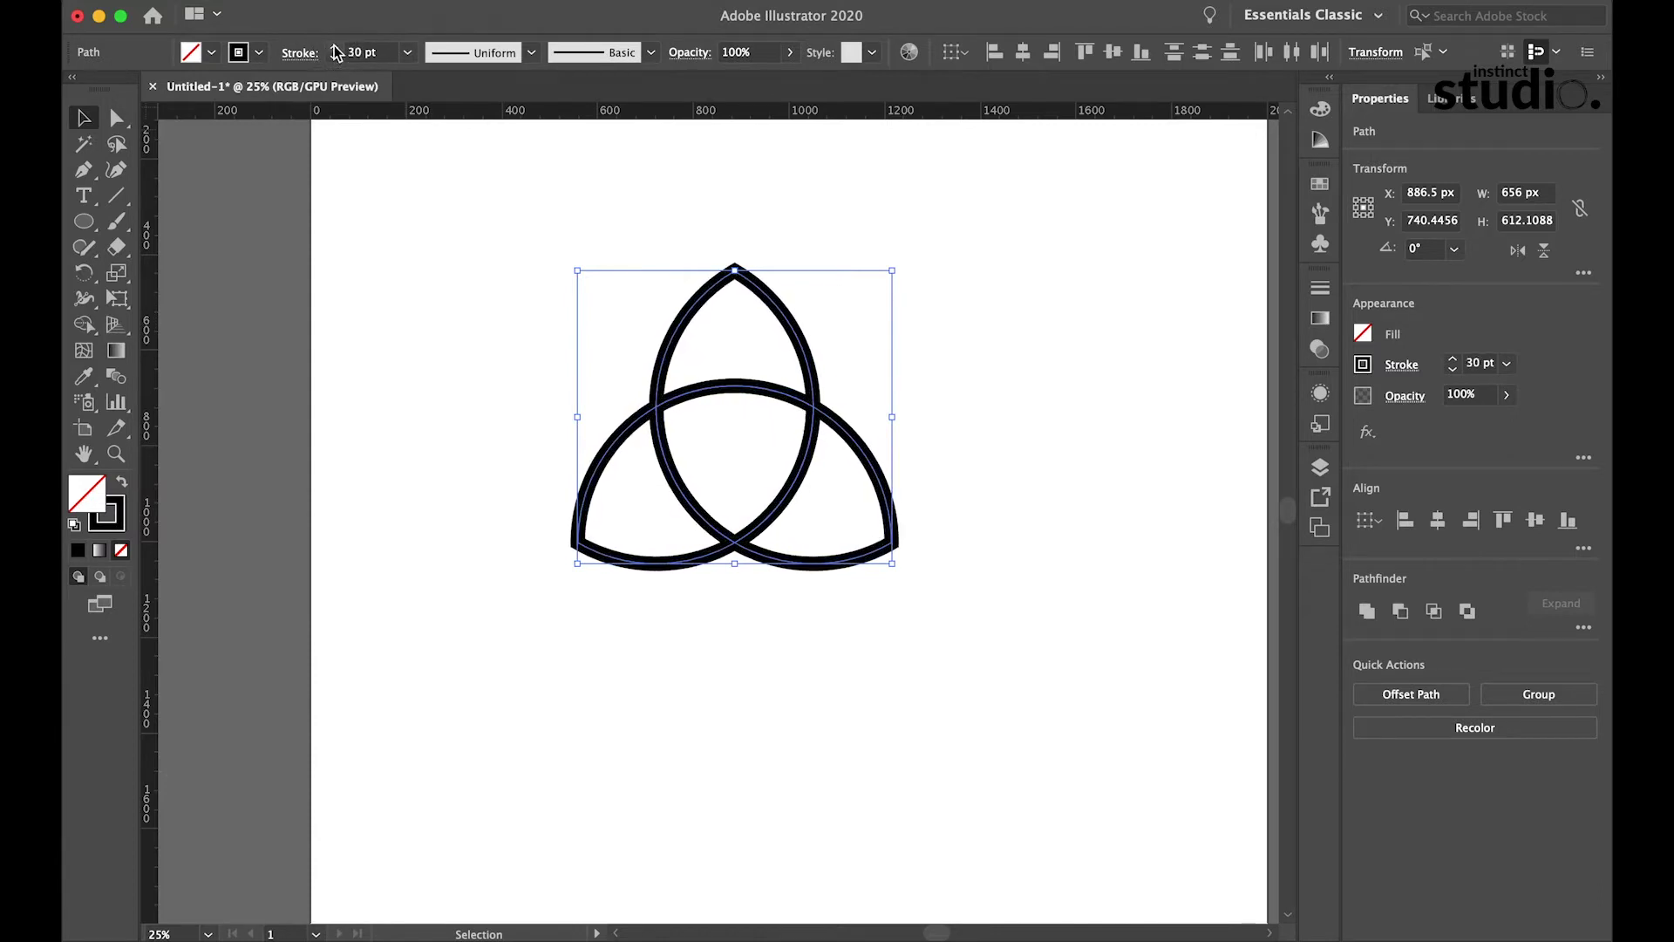
left_click(483, 512)
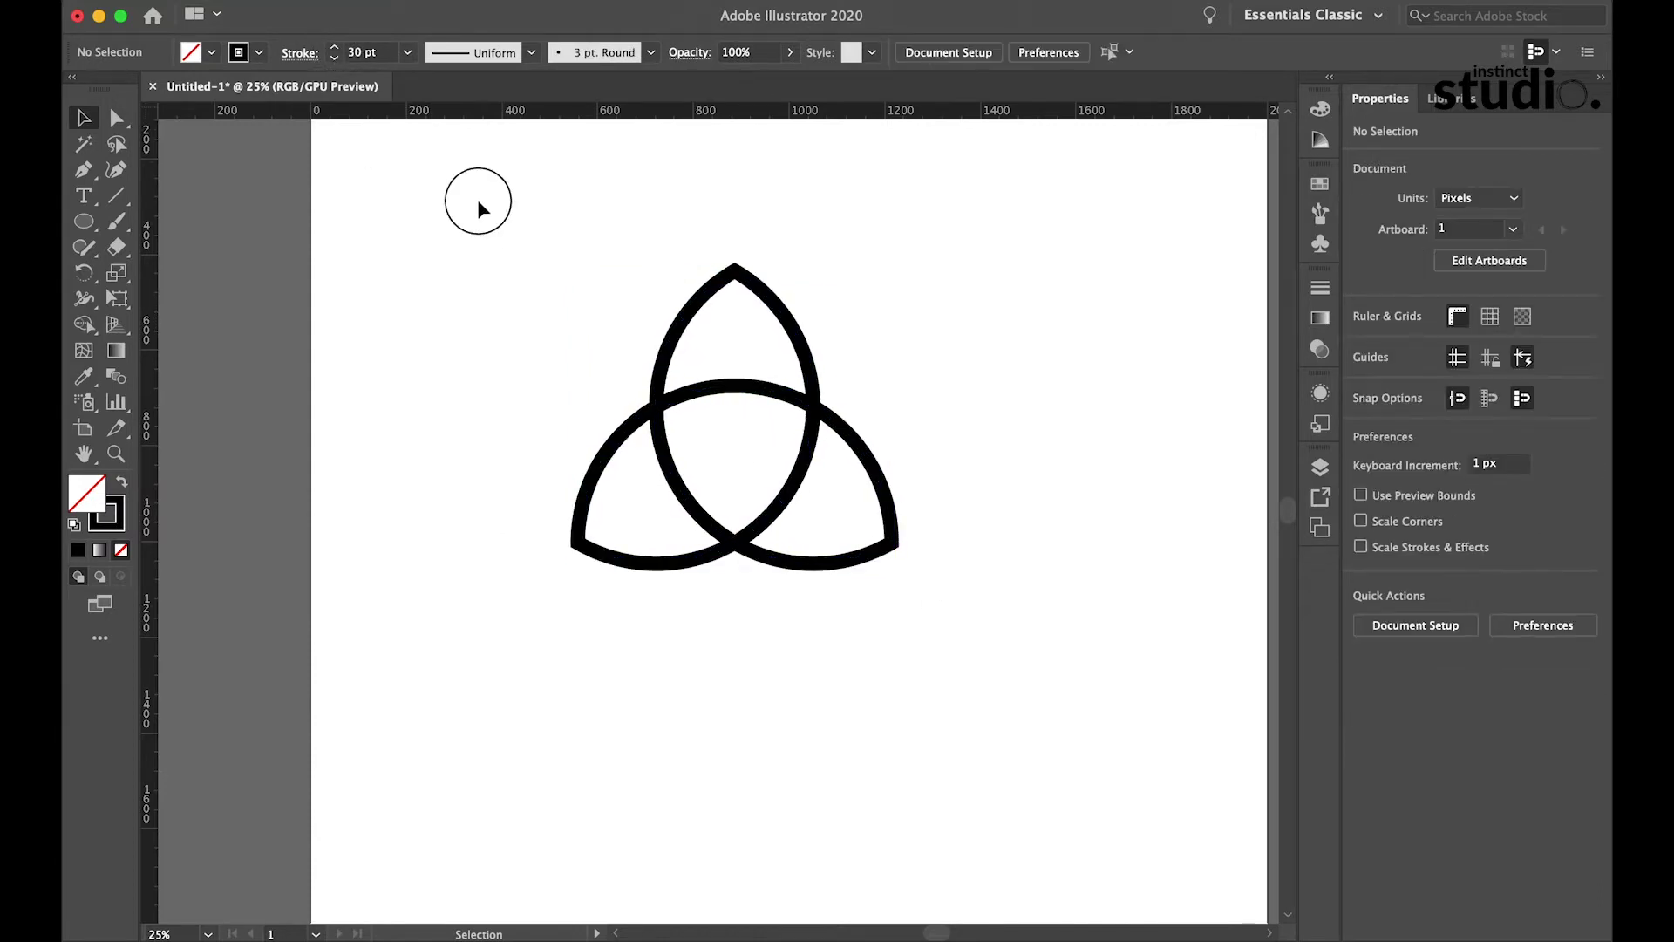
Step: Enlarge the three-petal symbol to about 1243 px wide and set its stroke weight to 46 pt
left_click_drag(476, 210, 1010, 646)
key("super+minus")
mouse_move(912, 582)
left_mouse_down()
mouse_move(979, 646)
mouse_move(897, 594)
mouse_move(916, 641)
left_mouse_up()
left_click(334, 49)
left_click(334, 49)
left_click(334, 49)
left_click(430, 475)
scroll(1035, 721, "up", 2)
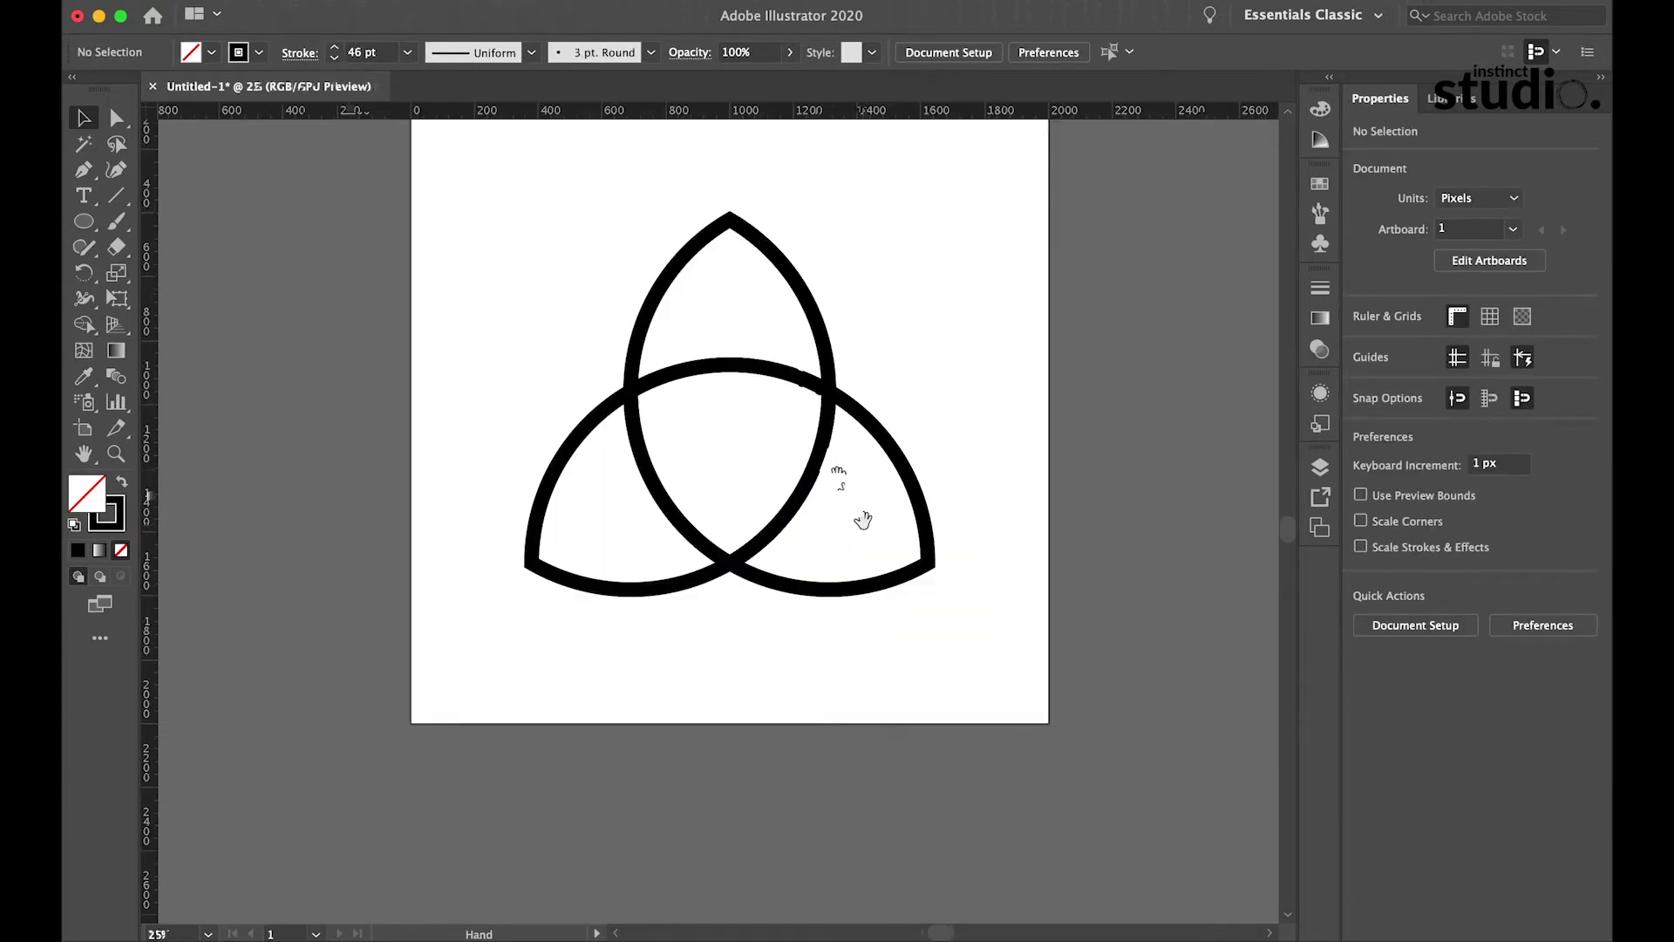
left_click_drag(863, 520, 886, 587)
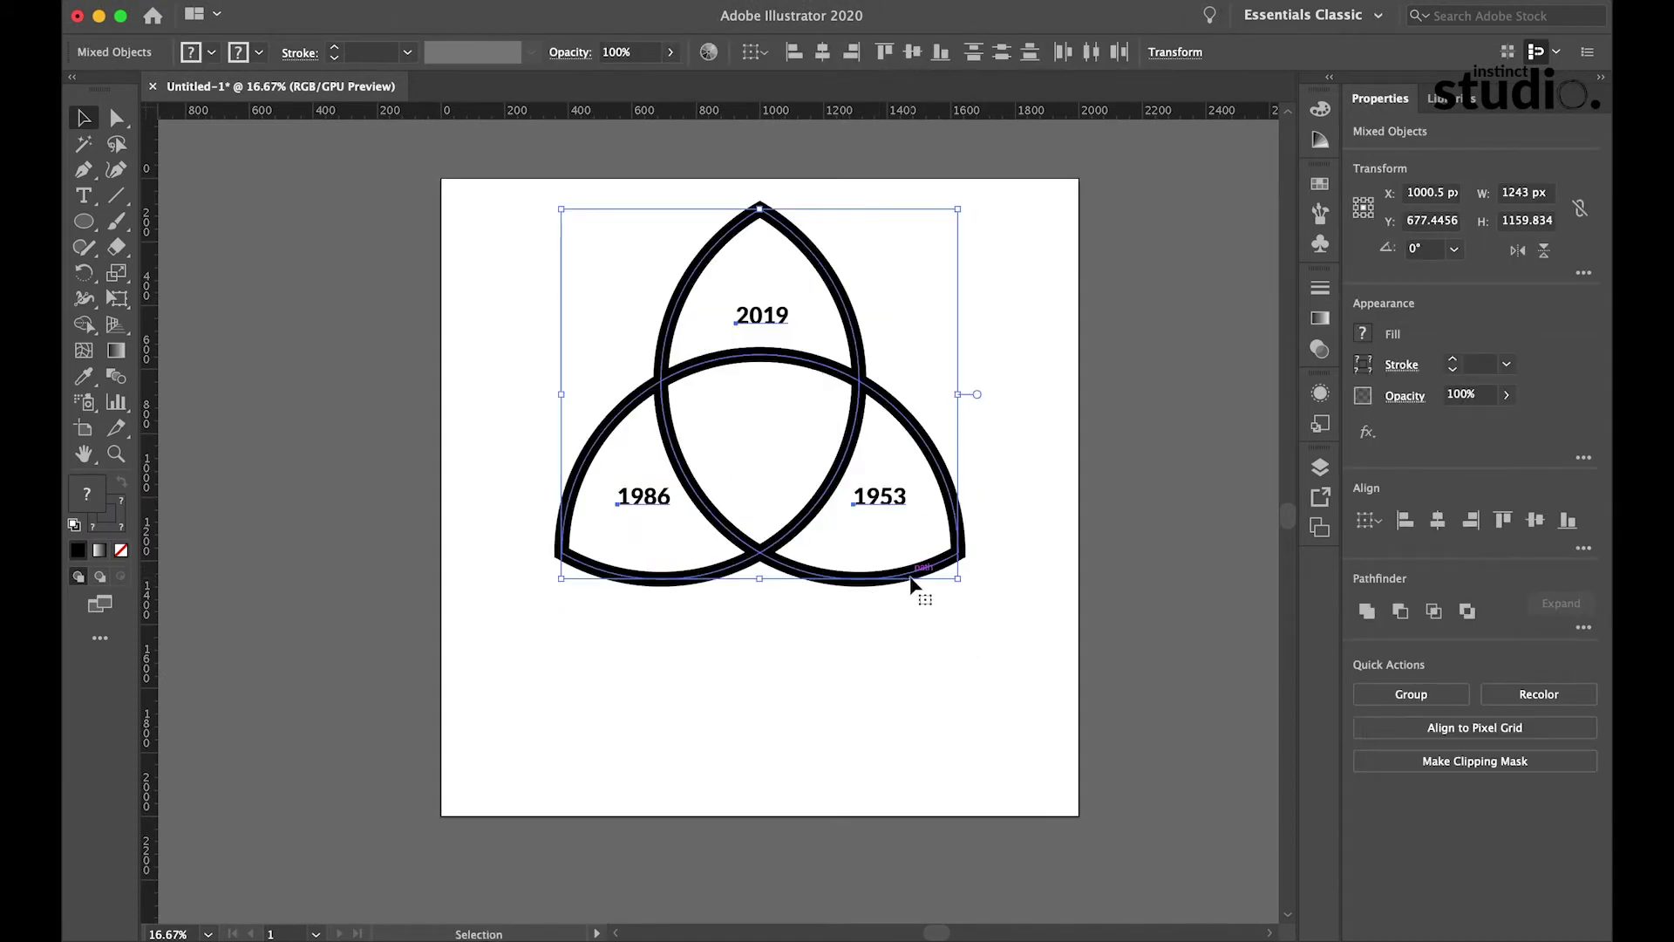
Step: Move the symbol and its year labels slightly down and add the text "DARK" below them
left_click_drag(911, 584, 912, 607)
left_click(856, 703)
key("t")
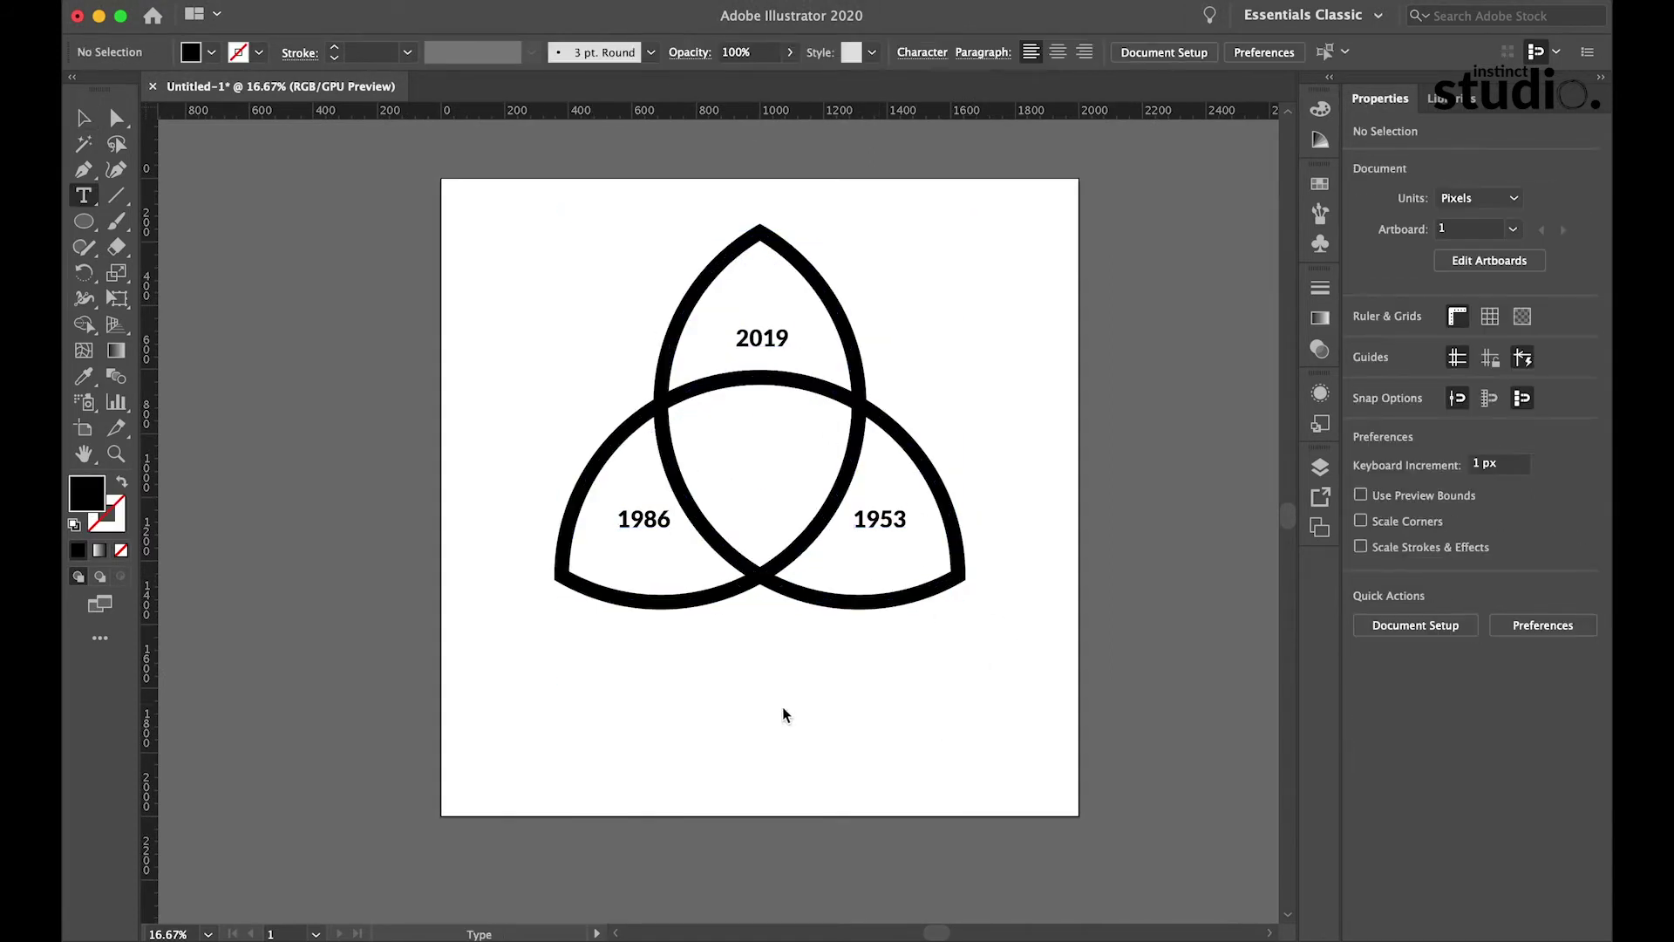
left_click(753, 704)
type("D")
key("super+a")
type("ARK")
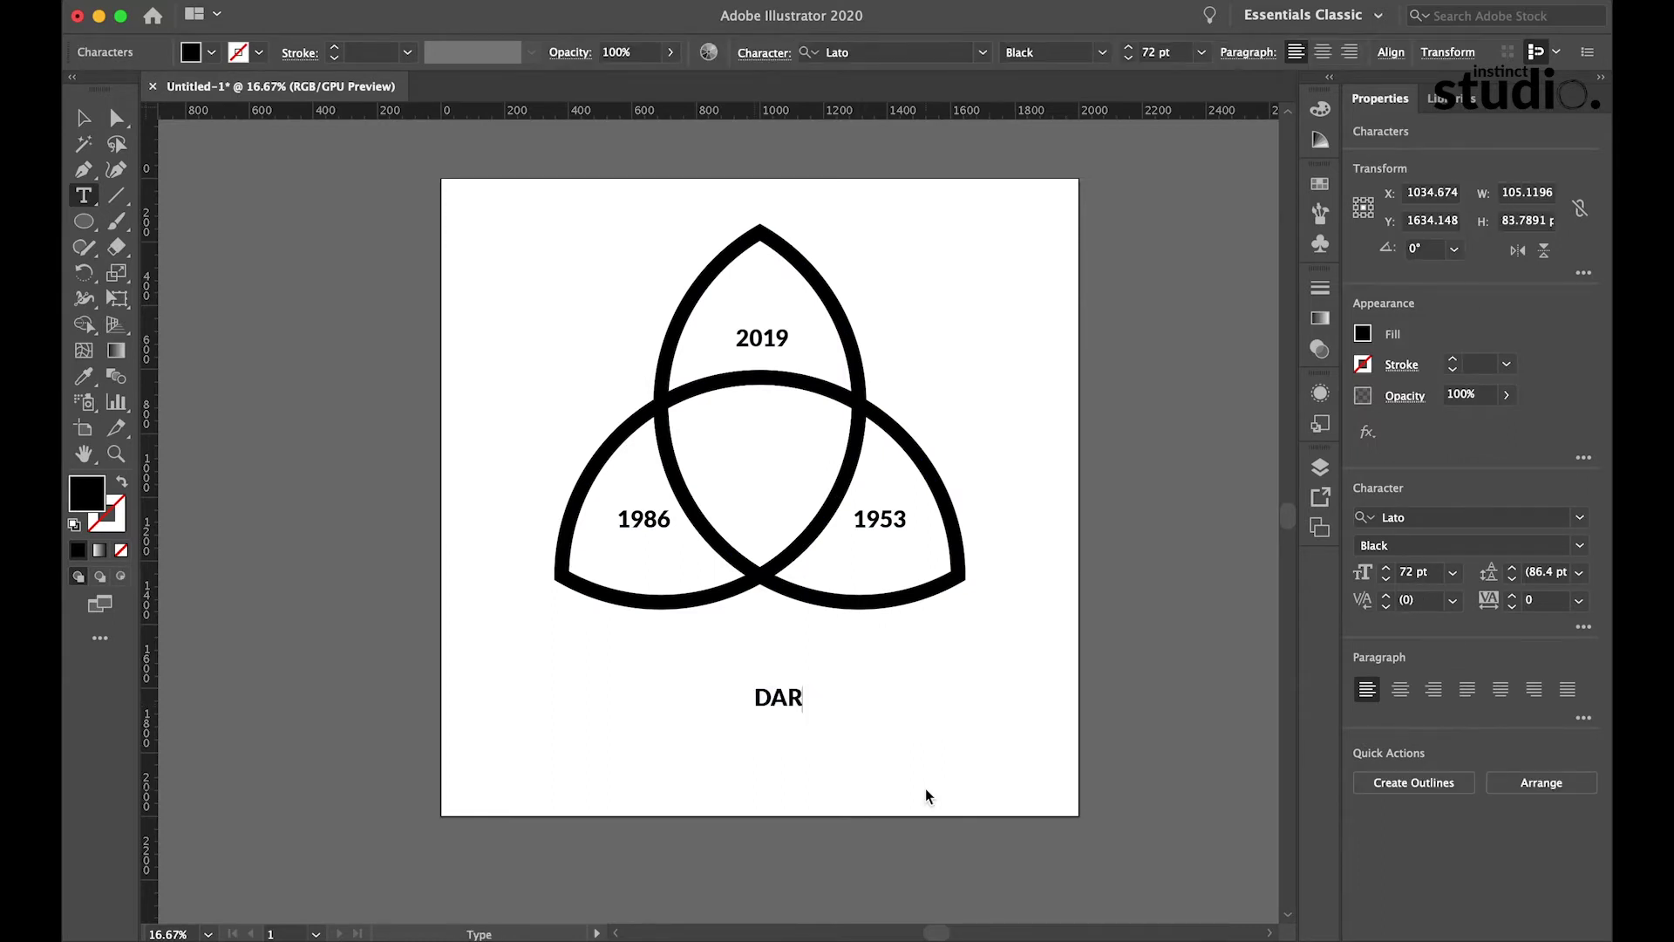
Step: Set the DARK text to Lato Light, enlarge it to about 359 pt and place it below the symbol
key("super+a")
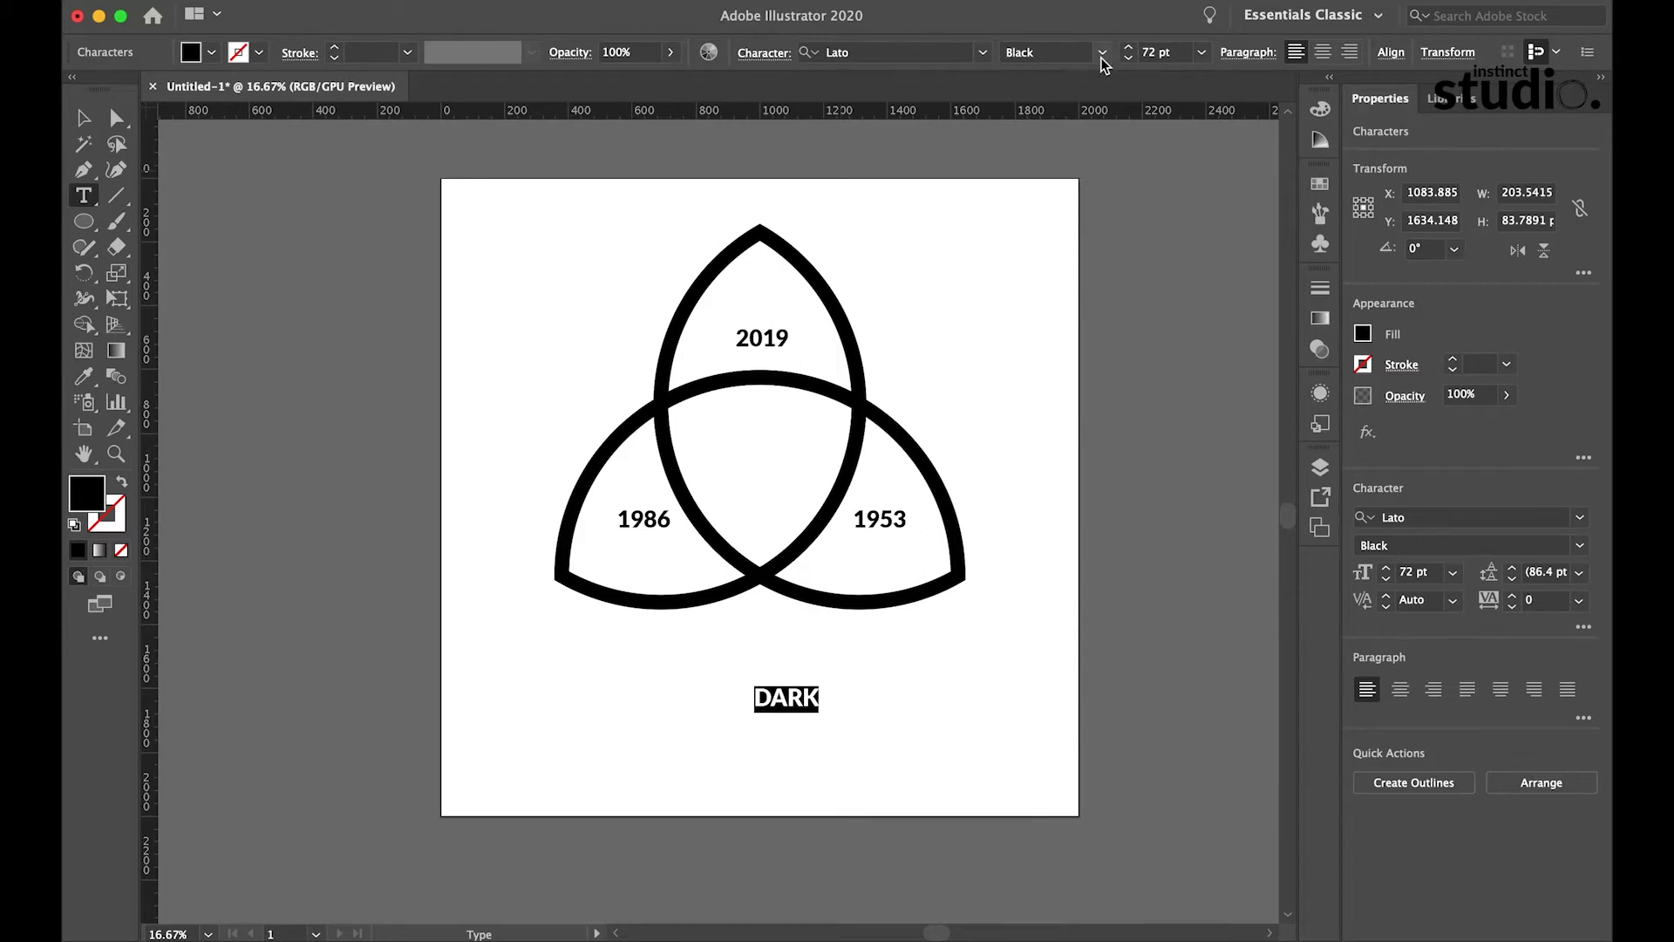
left_click(1102, 56)
left_click(1072, 166)
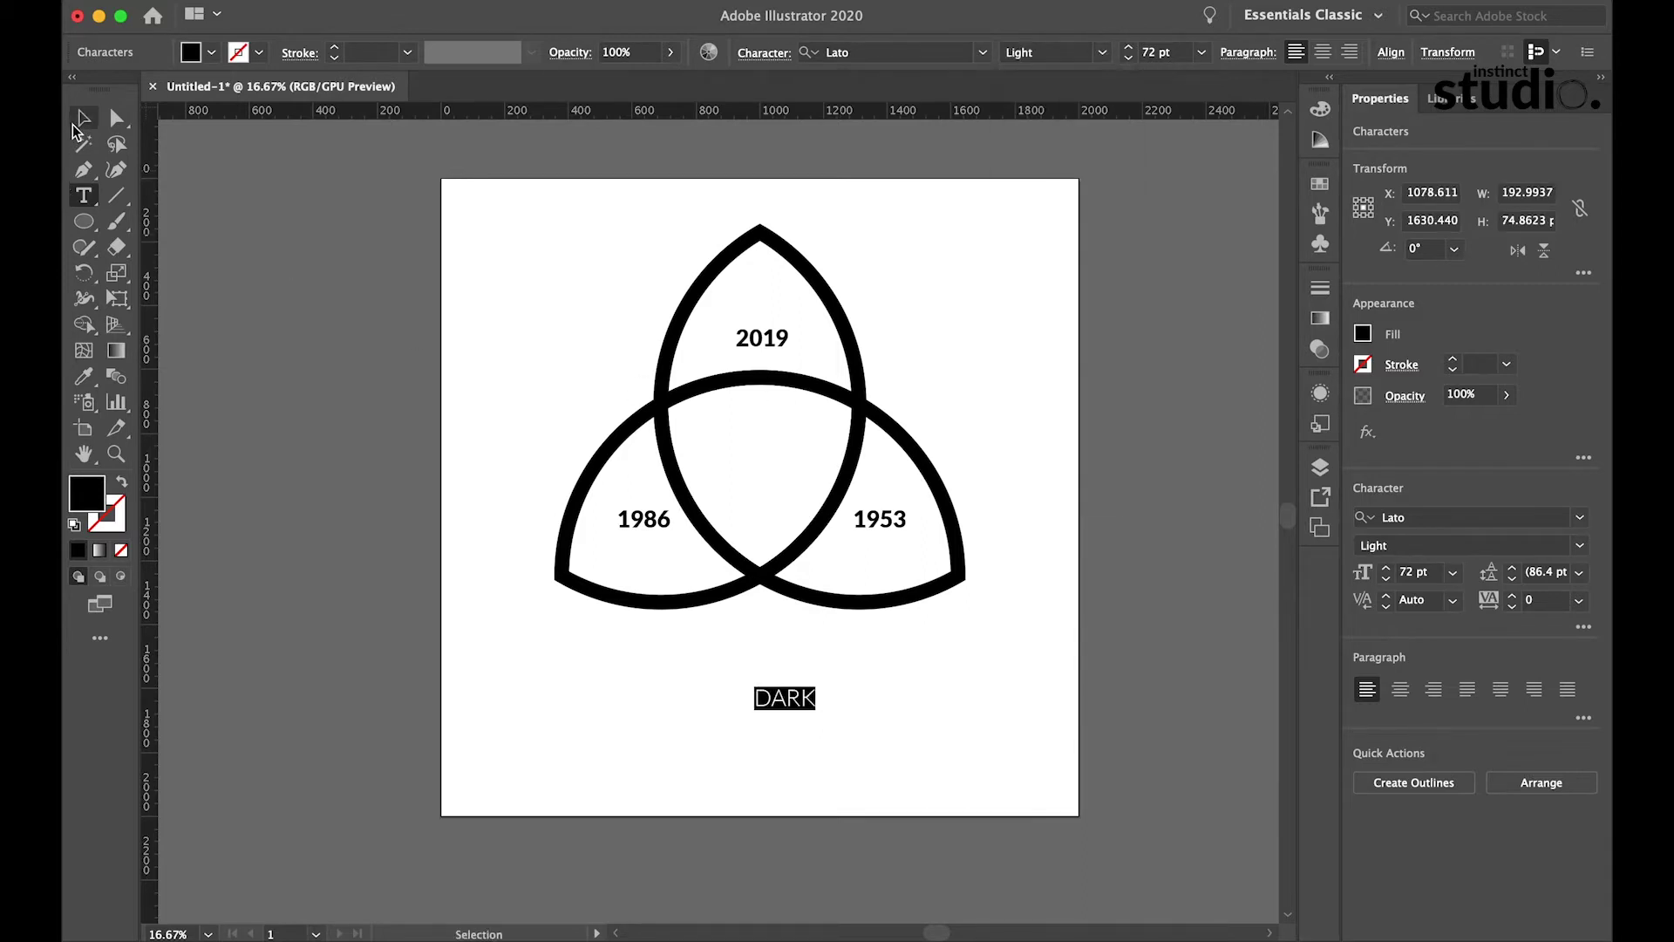
left_click(81, 121)
left_click_drag(820, 713, 785, 713)
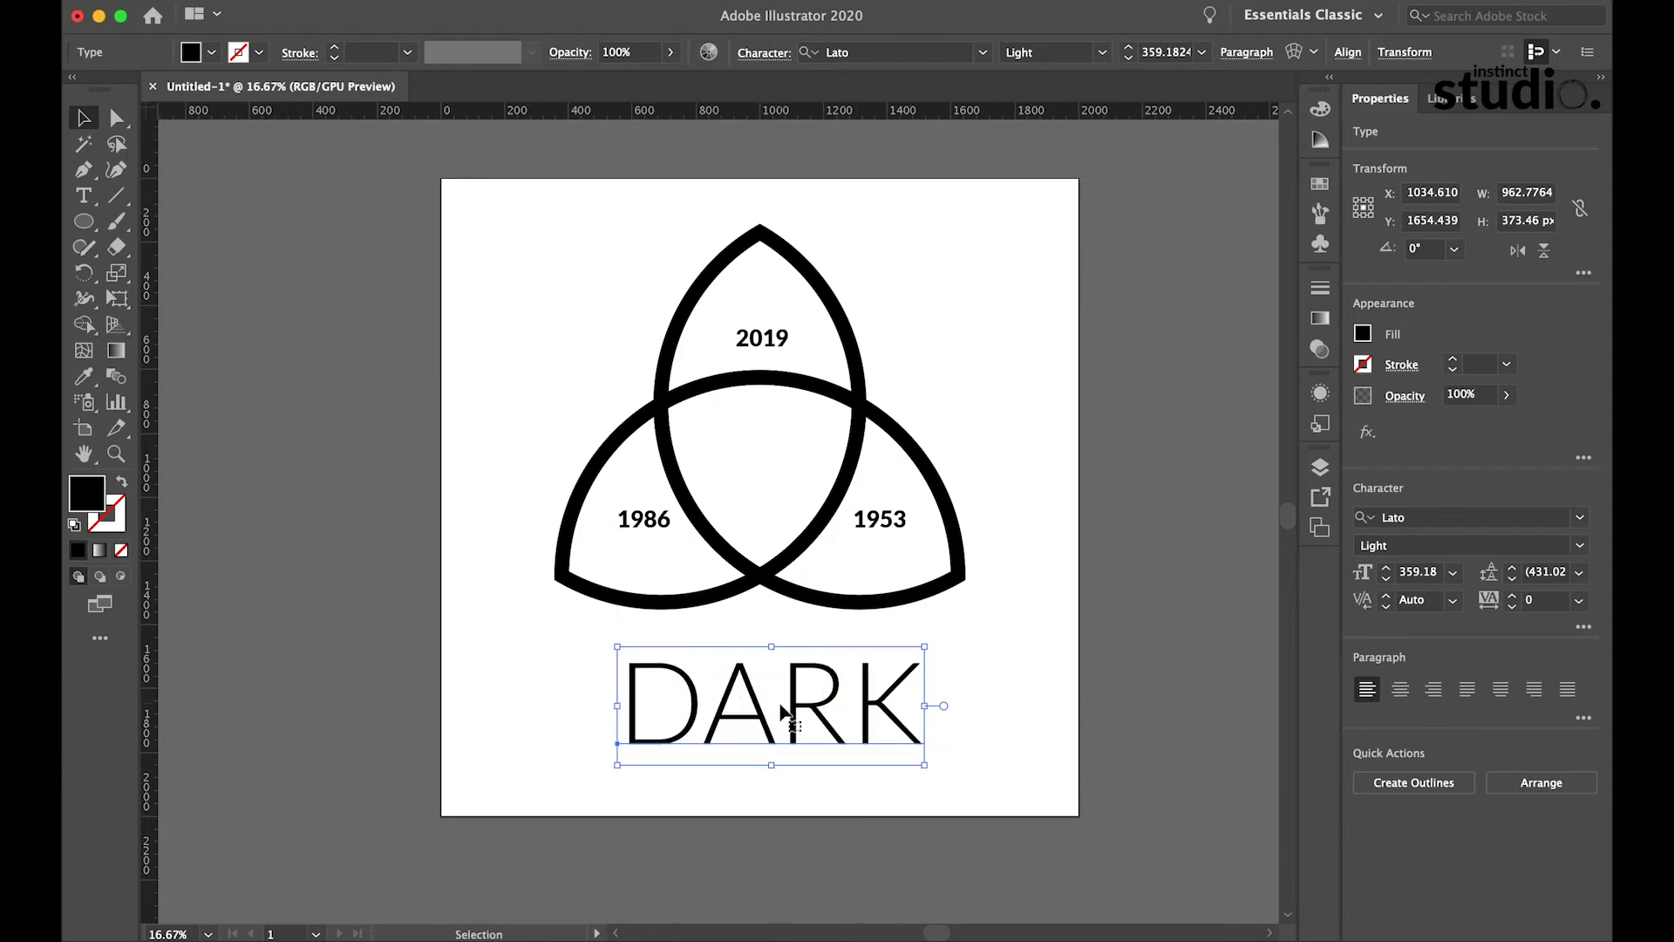
Step: Convert the DARK text to outlines and enter the letter group in isolation mode
right_click(784, 713)
left_click(844, 657)
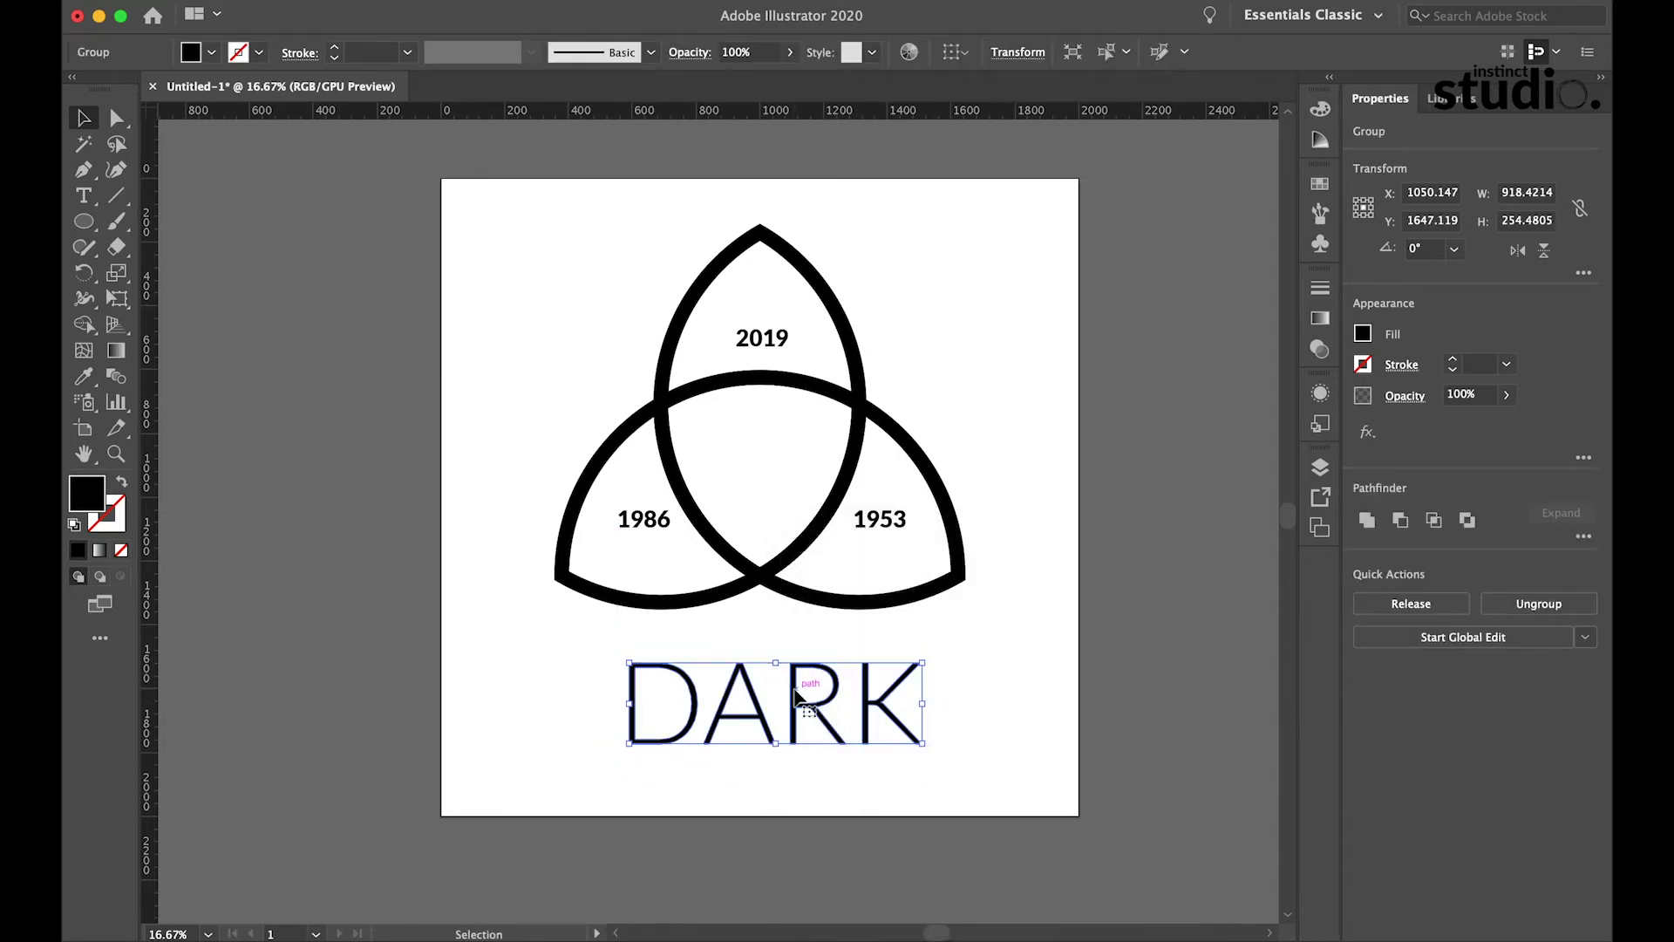
double_click(795, 693)
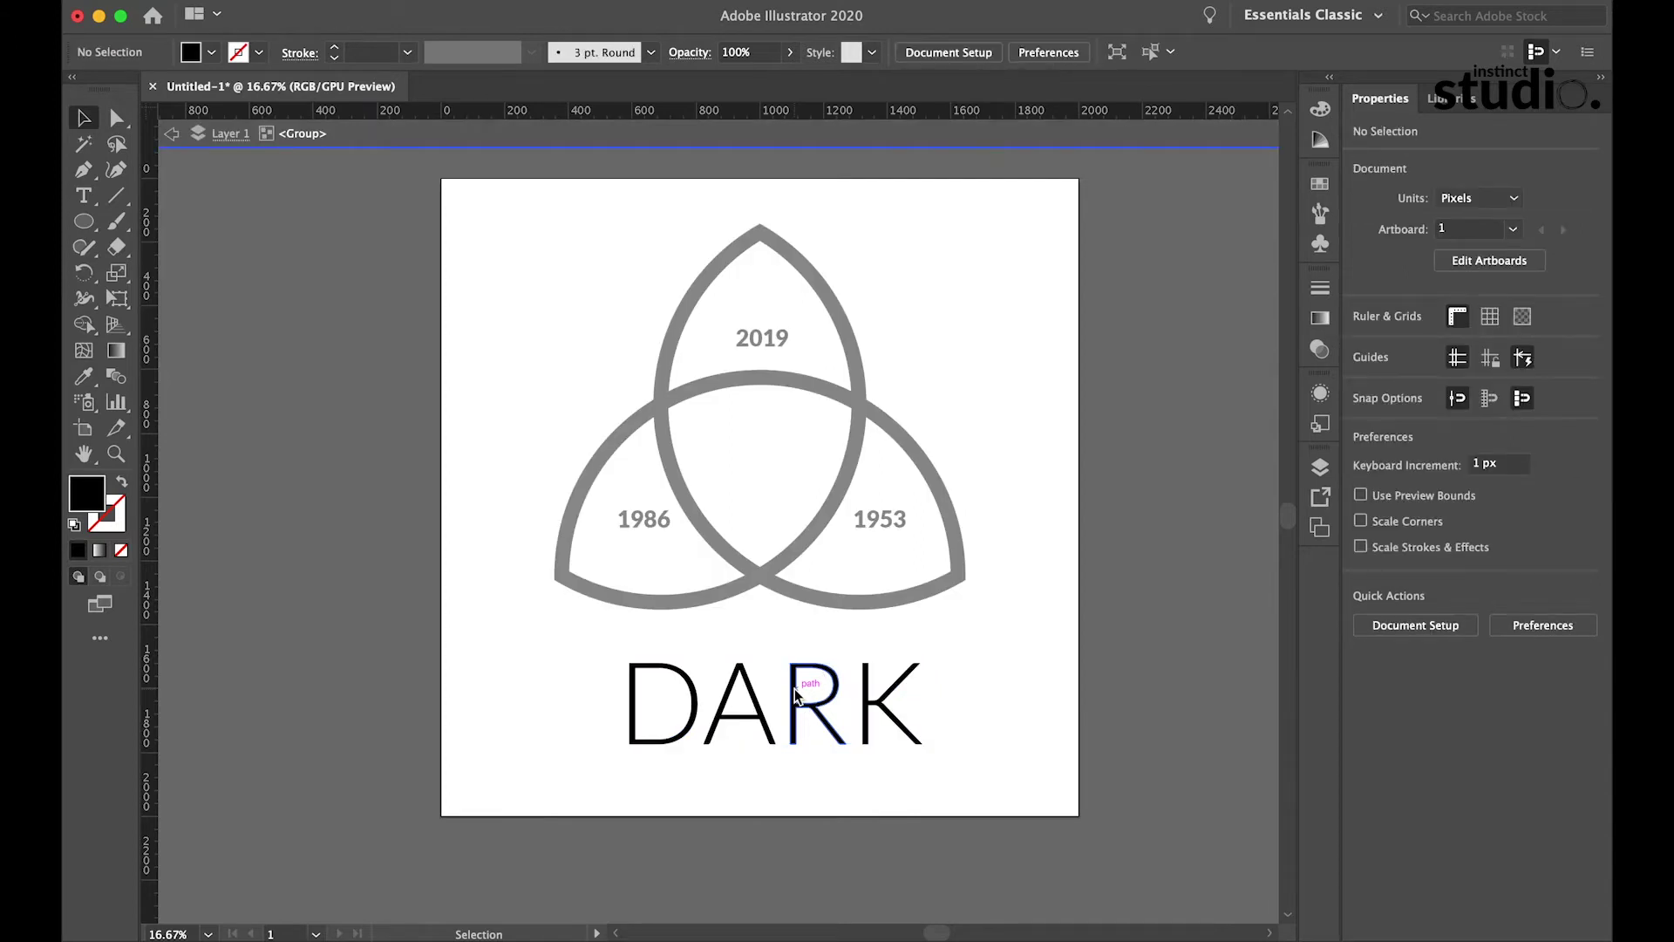
Step: Shift the letters A, R and K progressively to the right to space the word DARK widely
scroll(793, 688, "up", 5)
scroll(643, 504, "down", 5)
scroll(699, 560, "down", 2)
scroll(699, 559, "down", 1)
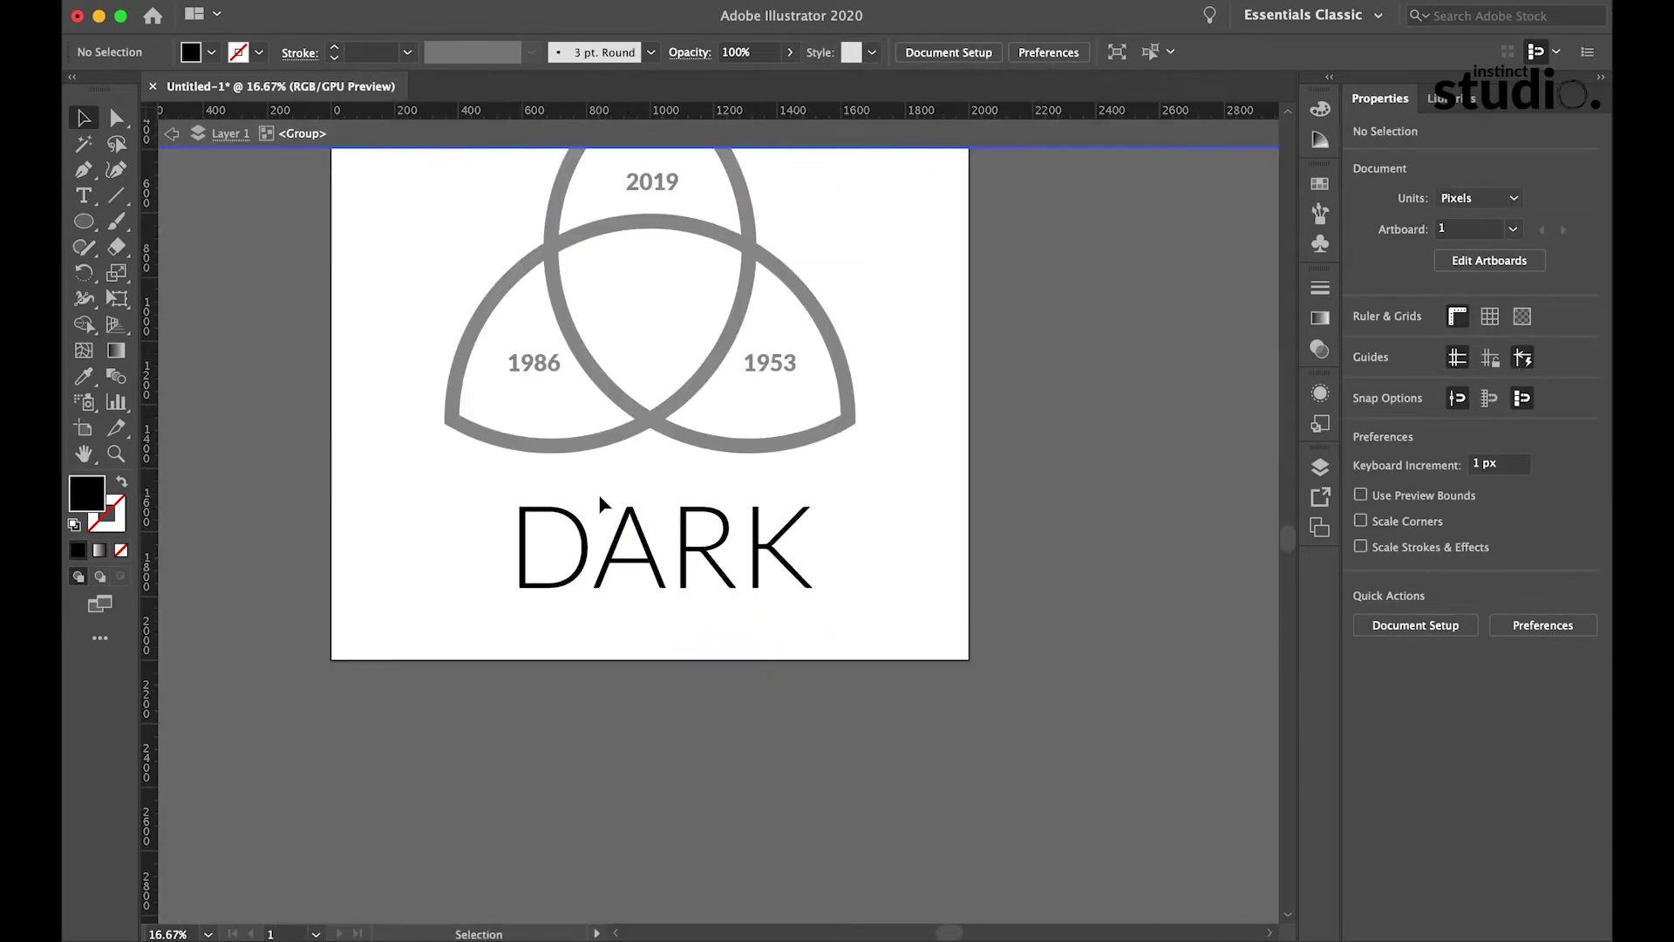
left_click_drag(598, 493, 797, 608)
left_click_drag(722, 563, 779, 565)
left_click(773, 658)
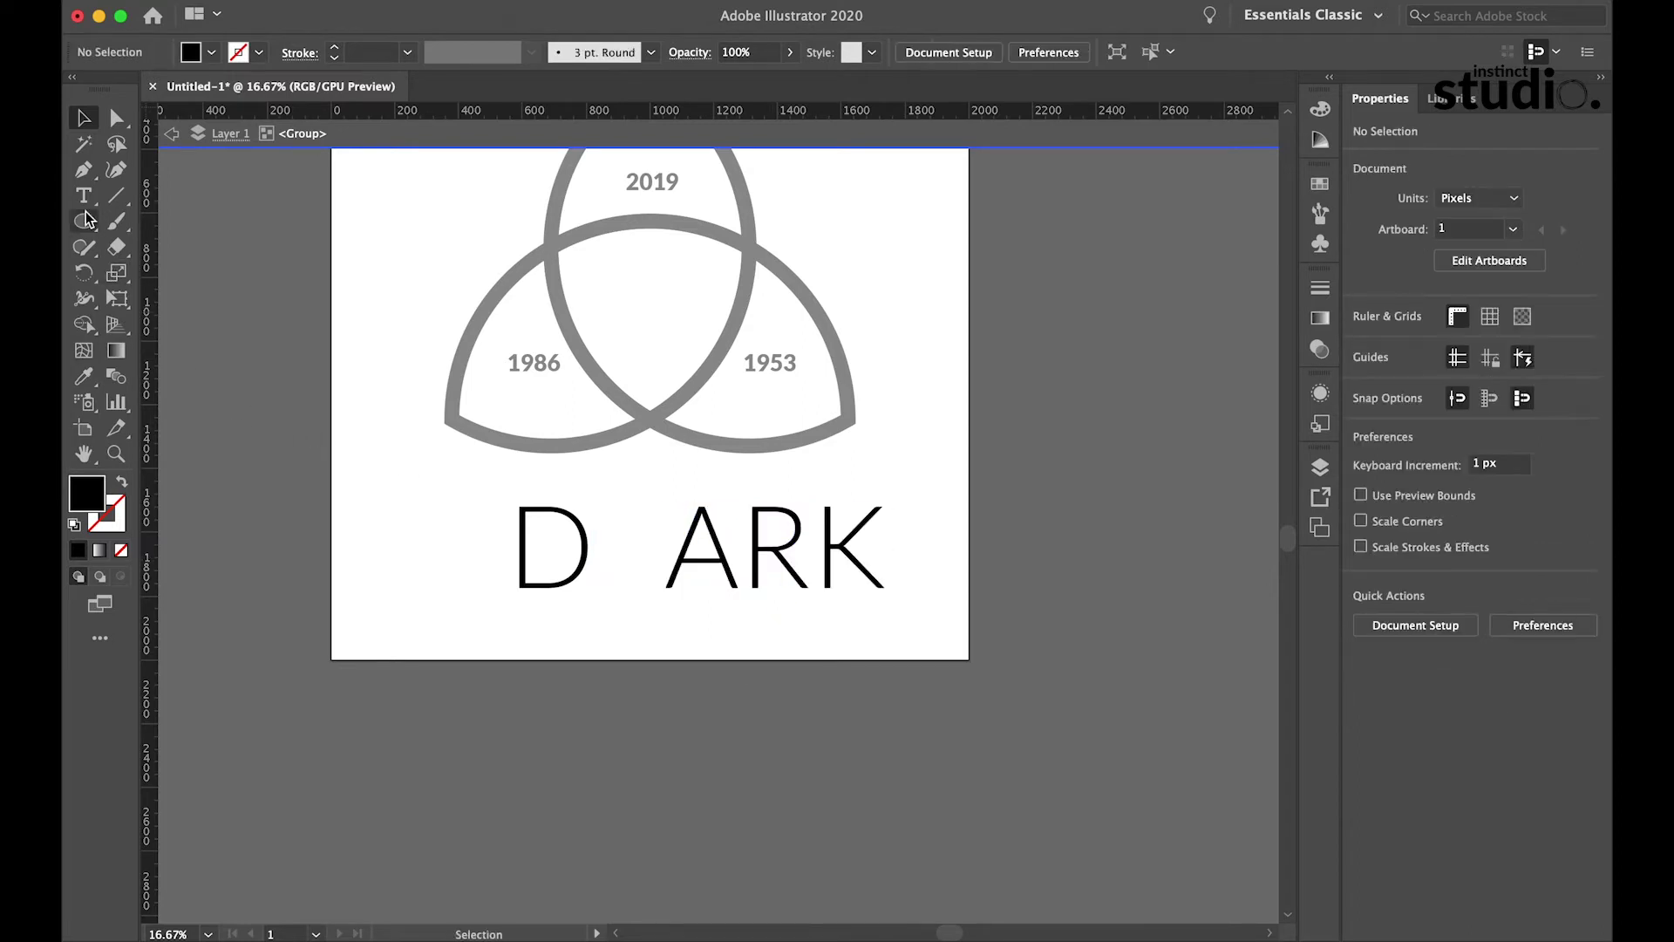
left_click(773, 502)
left_click_drag(835, 558, 907, 562)
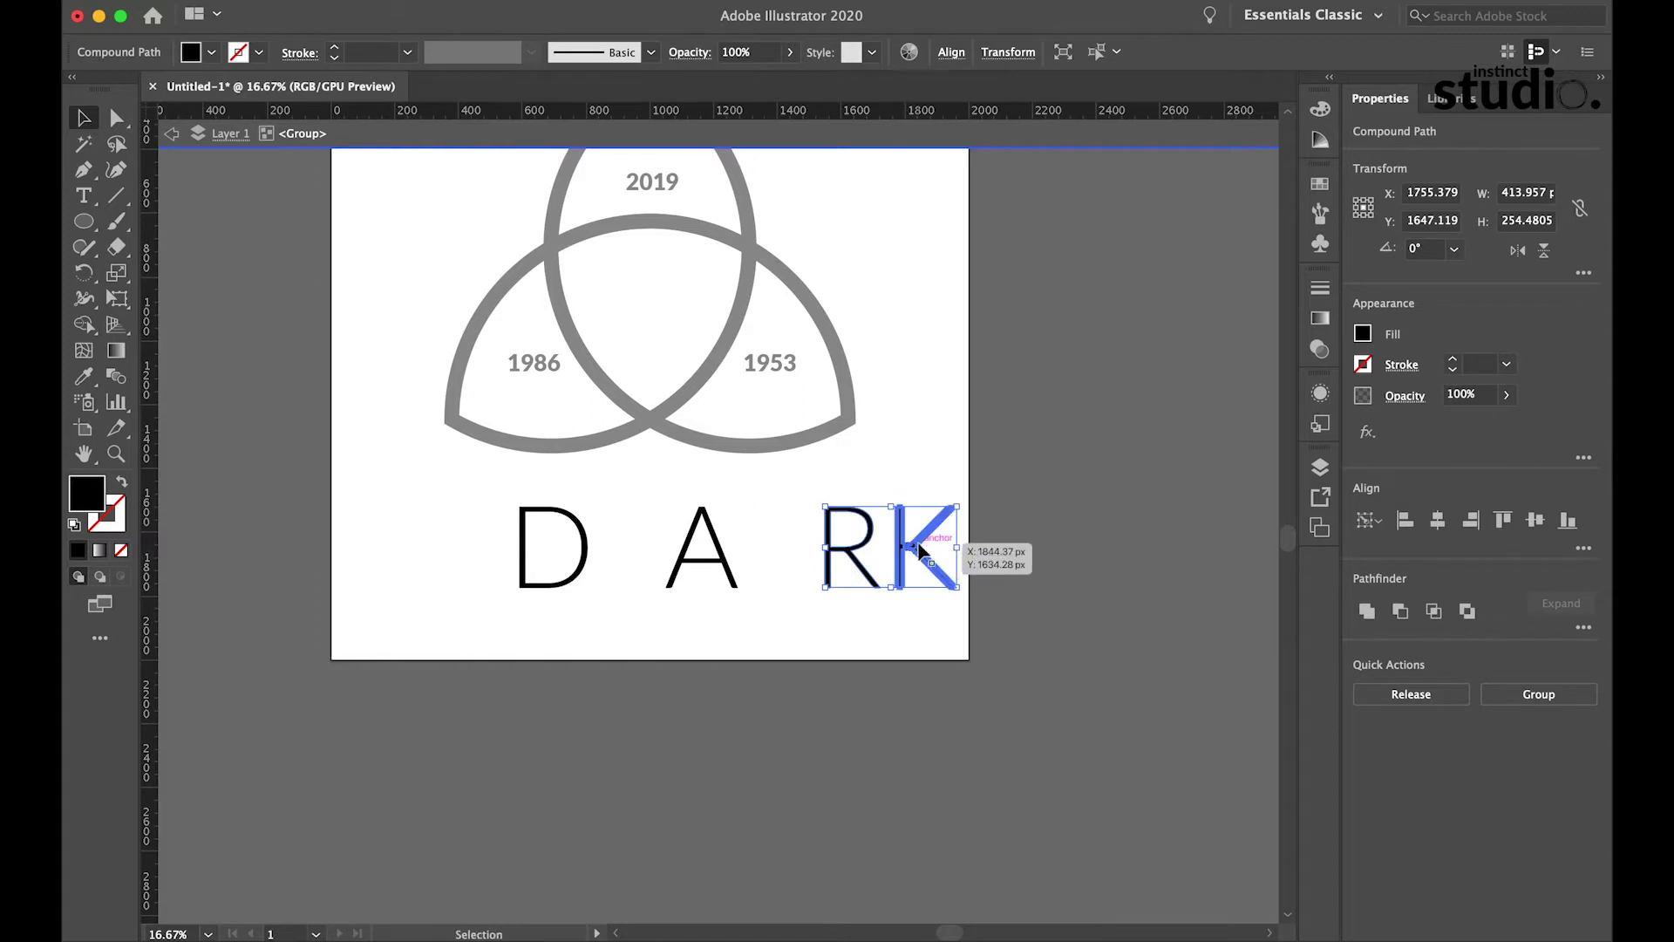
left_click(964, 553)
left_click(924, 563)
left_click_drag(922, 561, 999, 558)
left_click(213, 374)
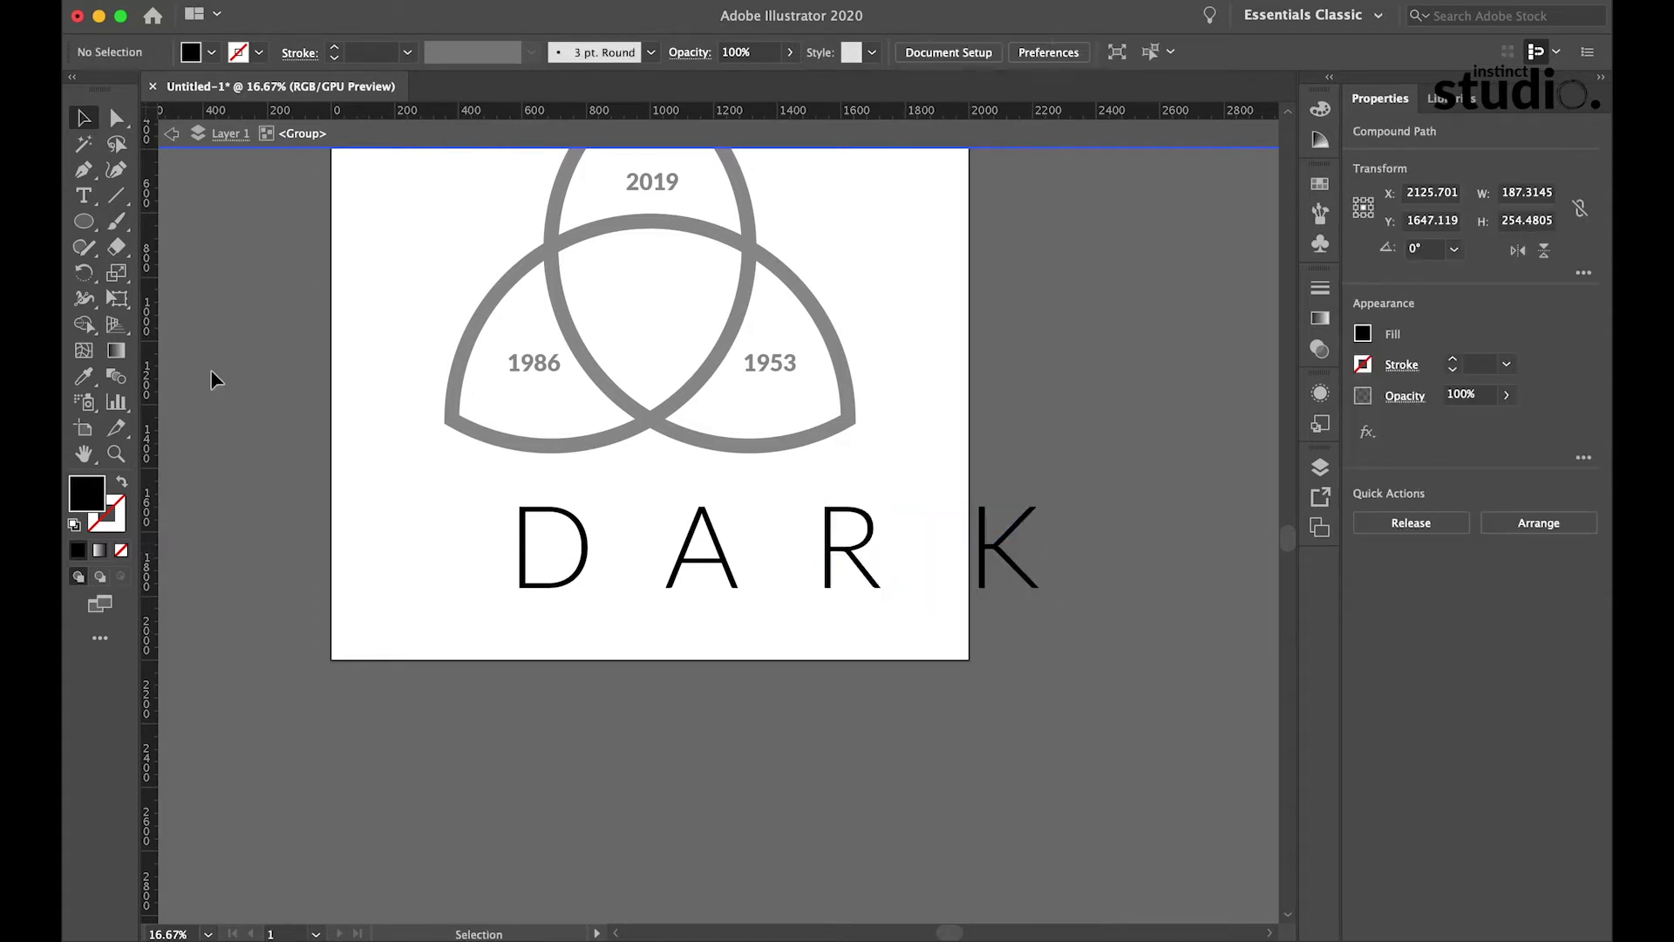
Step: Draw a black spacer rectangle filling the gap between D and A, and duplicate it after A and after R
left_click_drag(84, 223, 137, 231)
left_click(137, 231)
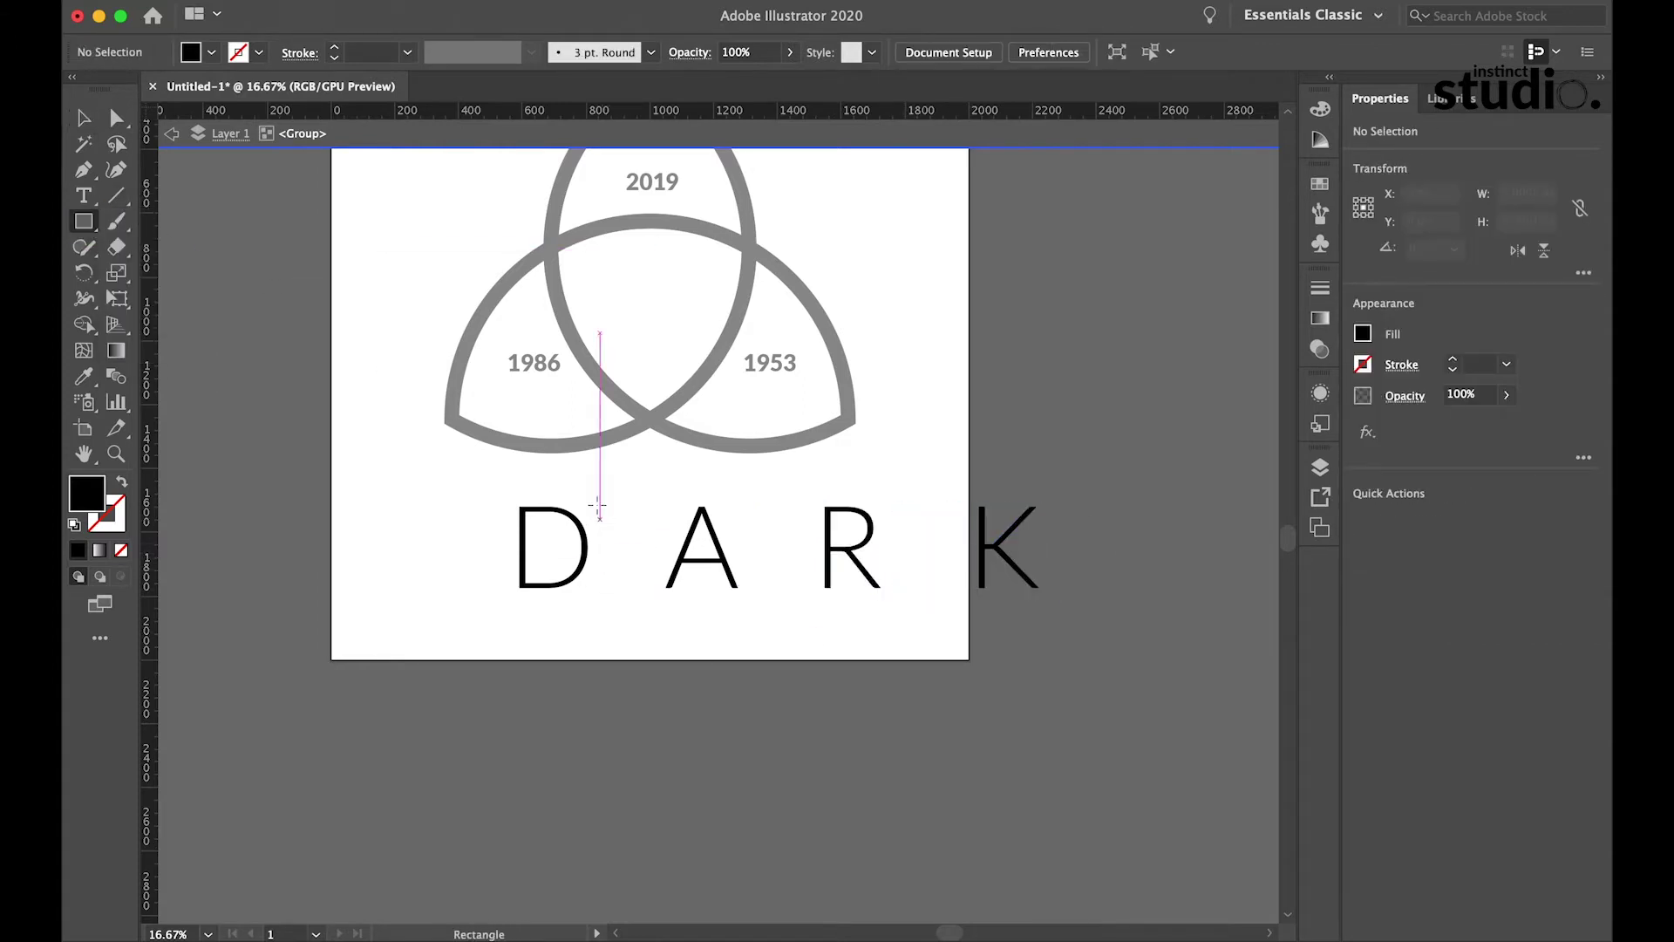
mouse_move(588, 497)
left_mouse_down()
mouse_move(615, 580)
mouse_move(667, 625)
left_mouse_up()
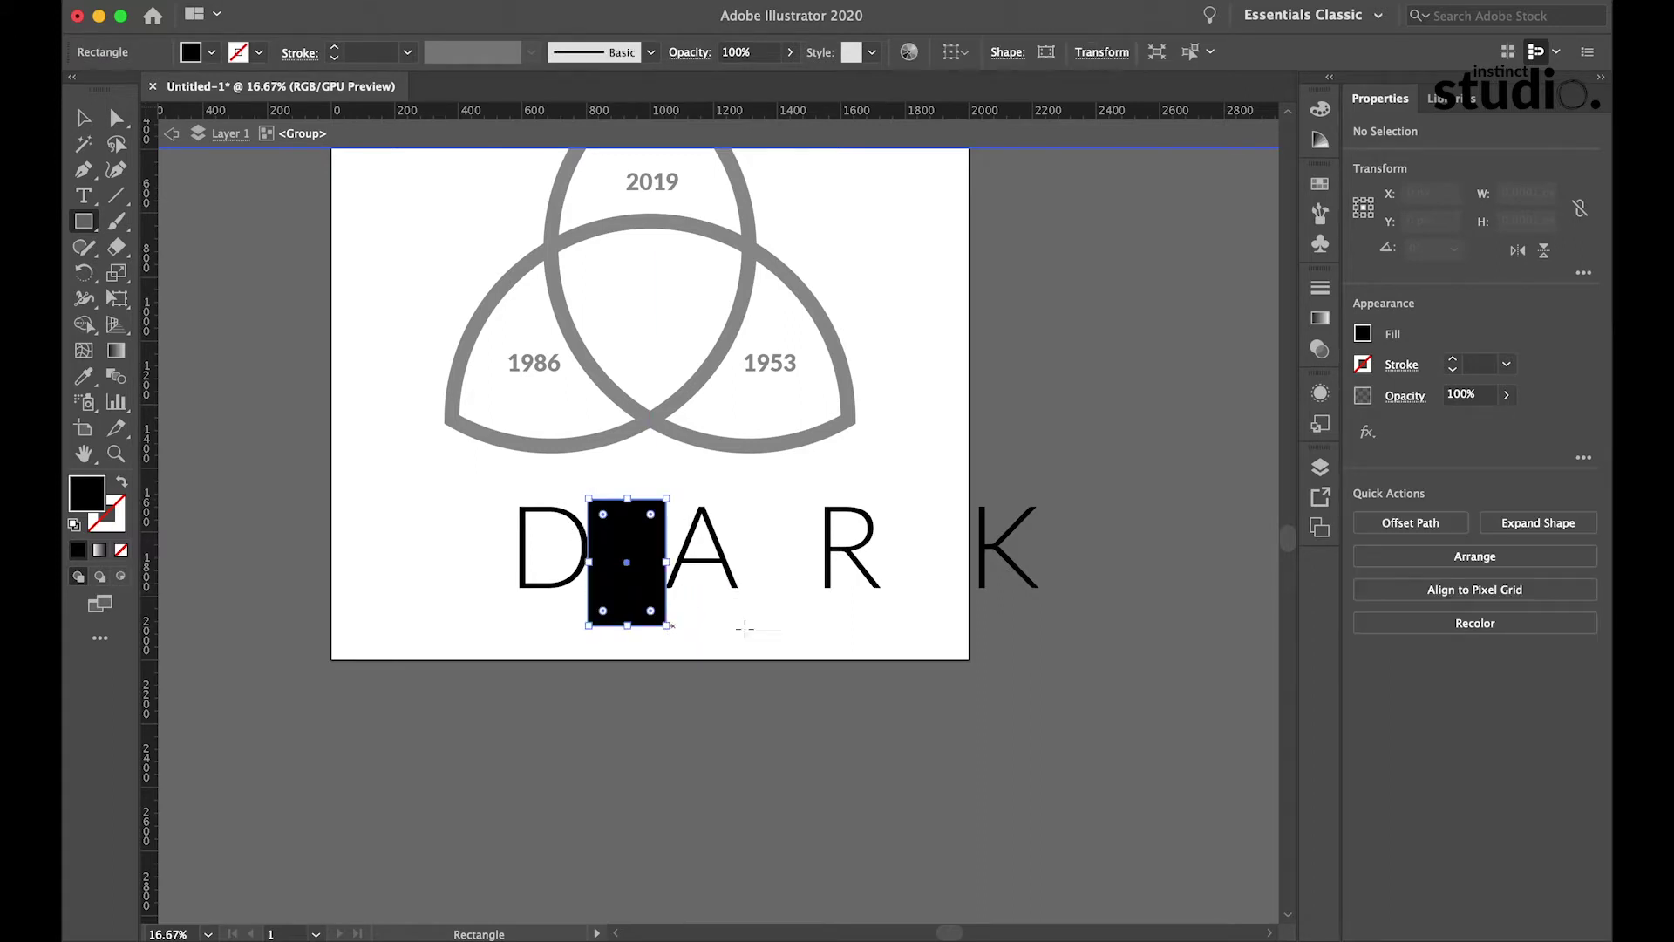
left_click(87, 122)
left_click_drag(645, 592, 800, 607)
scroll(768, 586, "right", 3)
left_click_drag(704, 590, 846, 588)
left_click(739, 647)
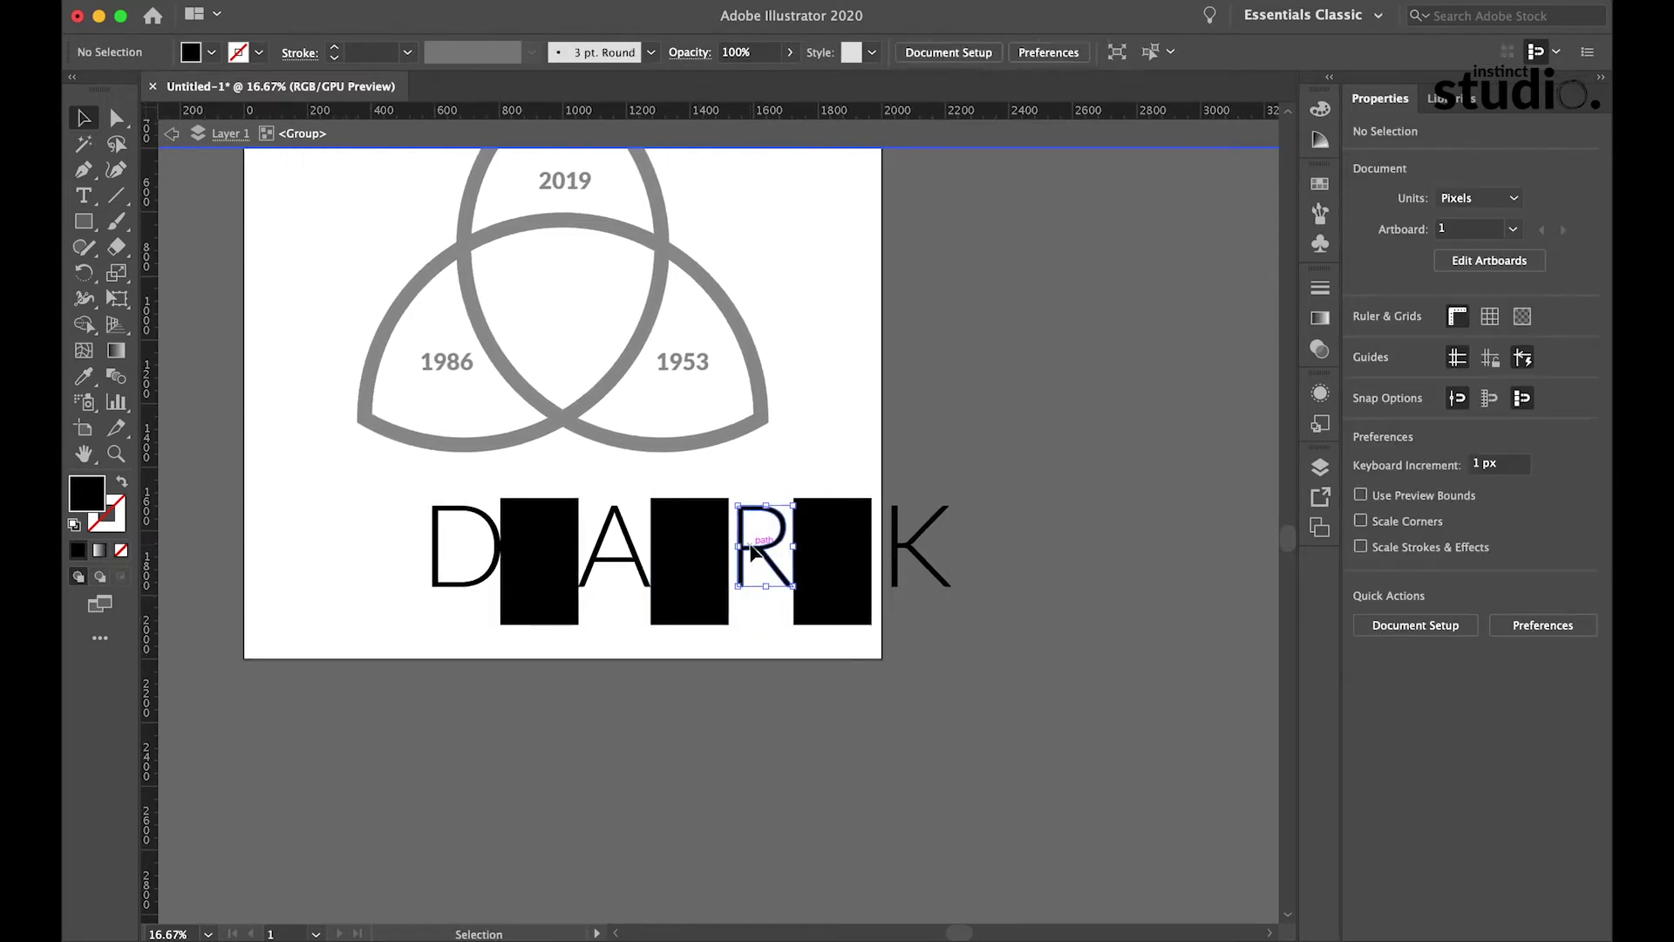
Step: Move the R against the edge of the spacer after A, and the K against the edge of the spacer after R
left_click(752, 562)
scroll(759, 562, "up", 3)
left_click_drag(751, 568, 737, 572)
scroll(717, 590, "right", 5)
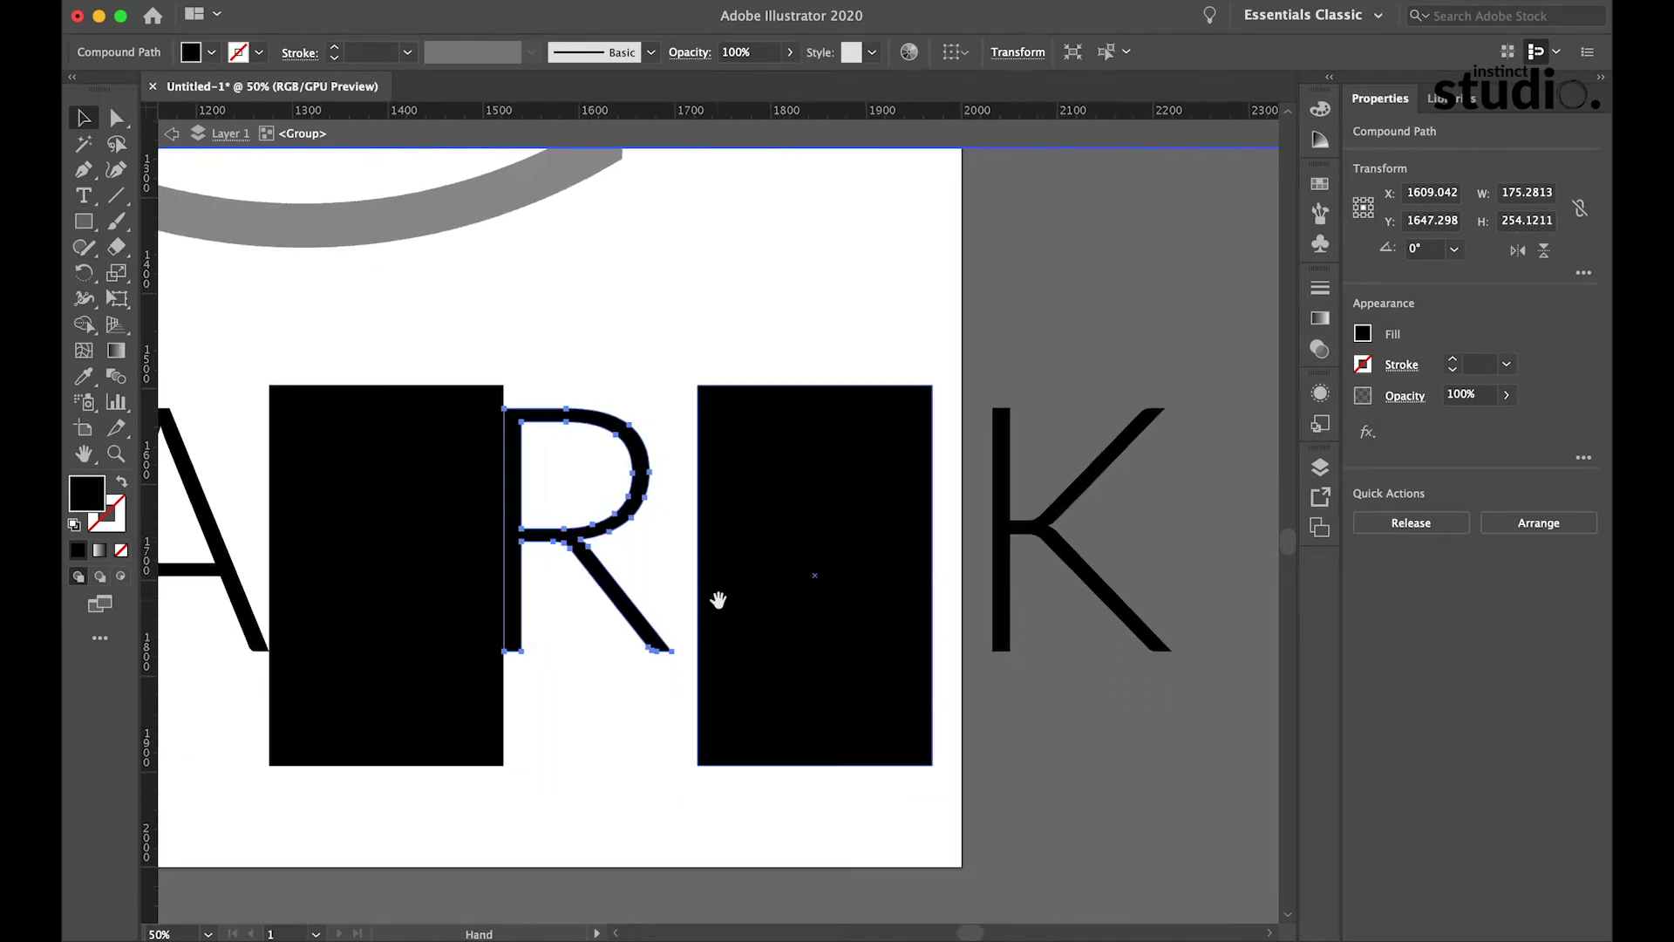
left_click(1235, 562)
left_click_drag(1051, 540, 991, 540)
Step: Delete the three black spacer rectangles between the letters of DARK
left_click(785, 462)
key("Delete")
left_click(430, 471)
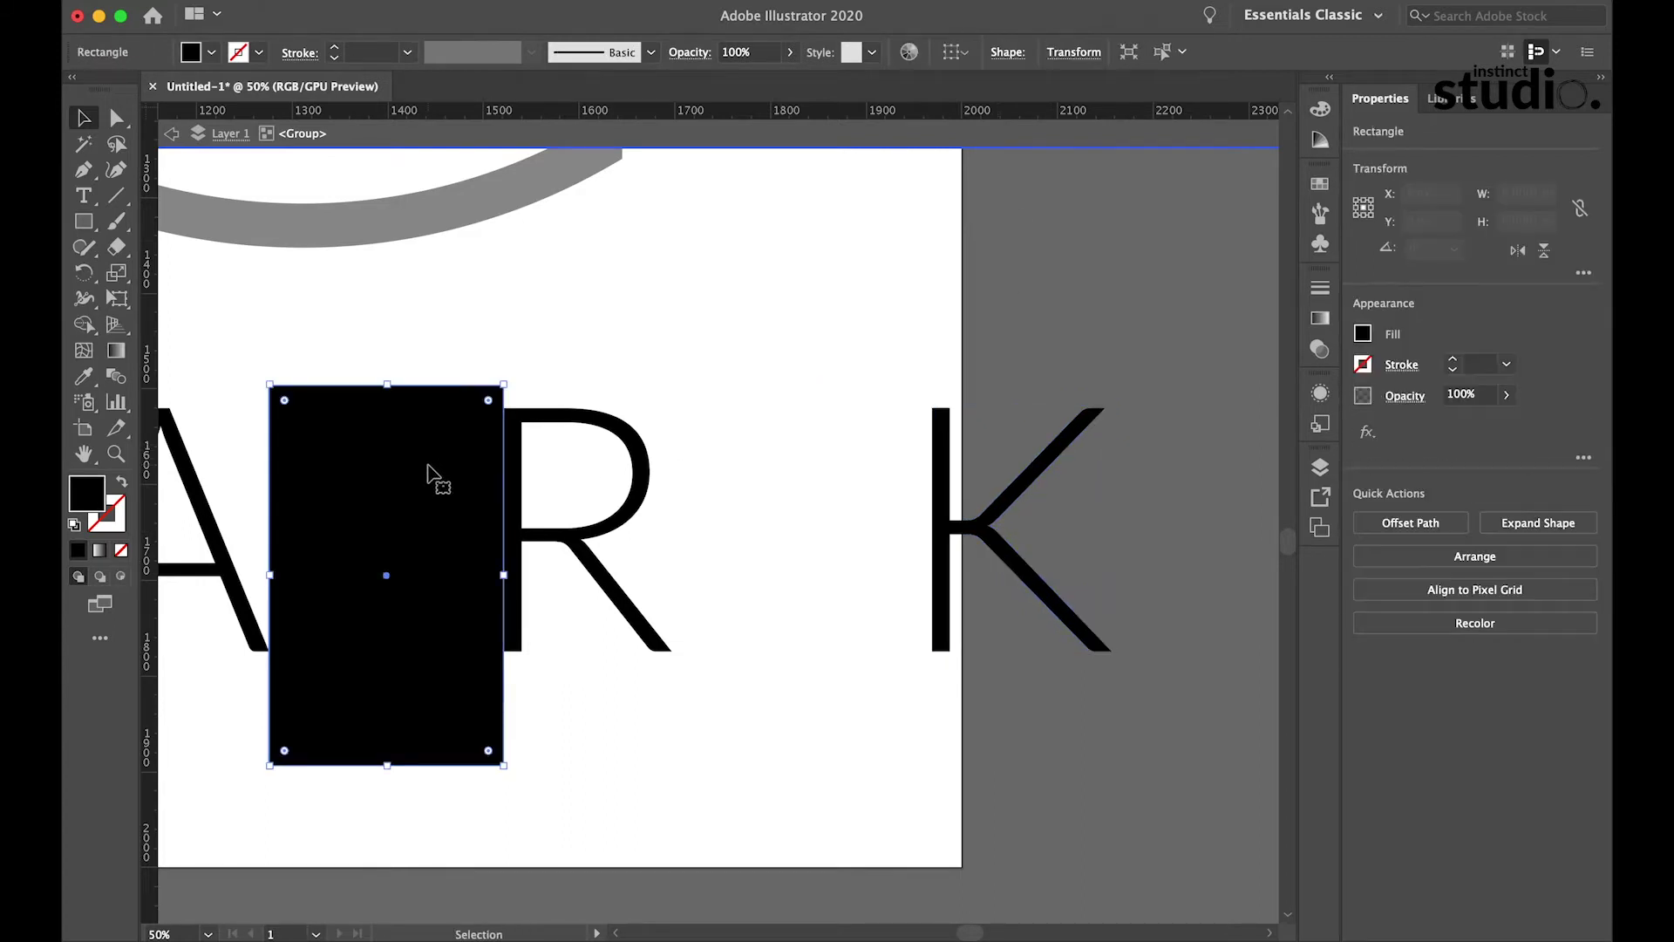
key("Delete")
key("super+minus")
key("super+minus")
key("super+minus")
key("super+minus")
left_click(323, 528)
key("Delete")
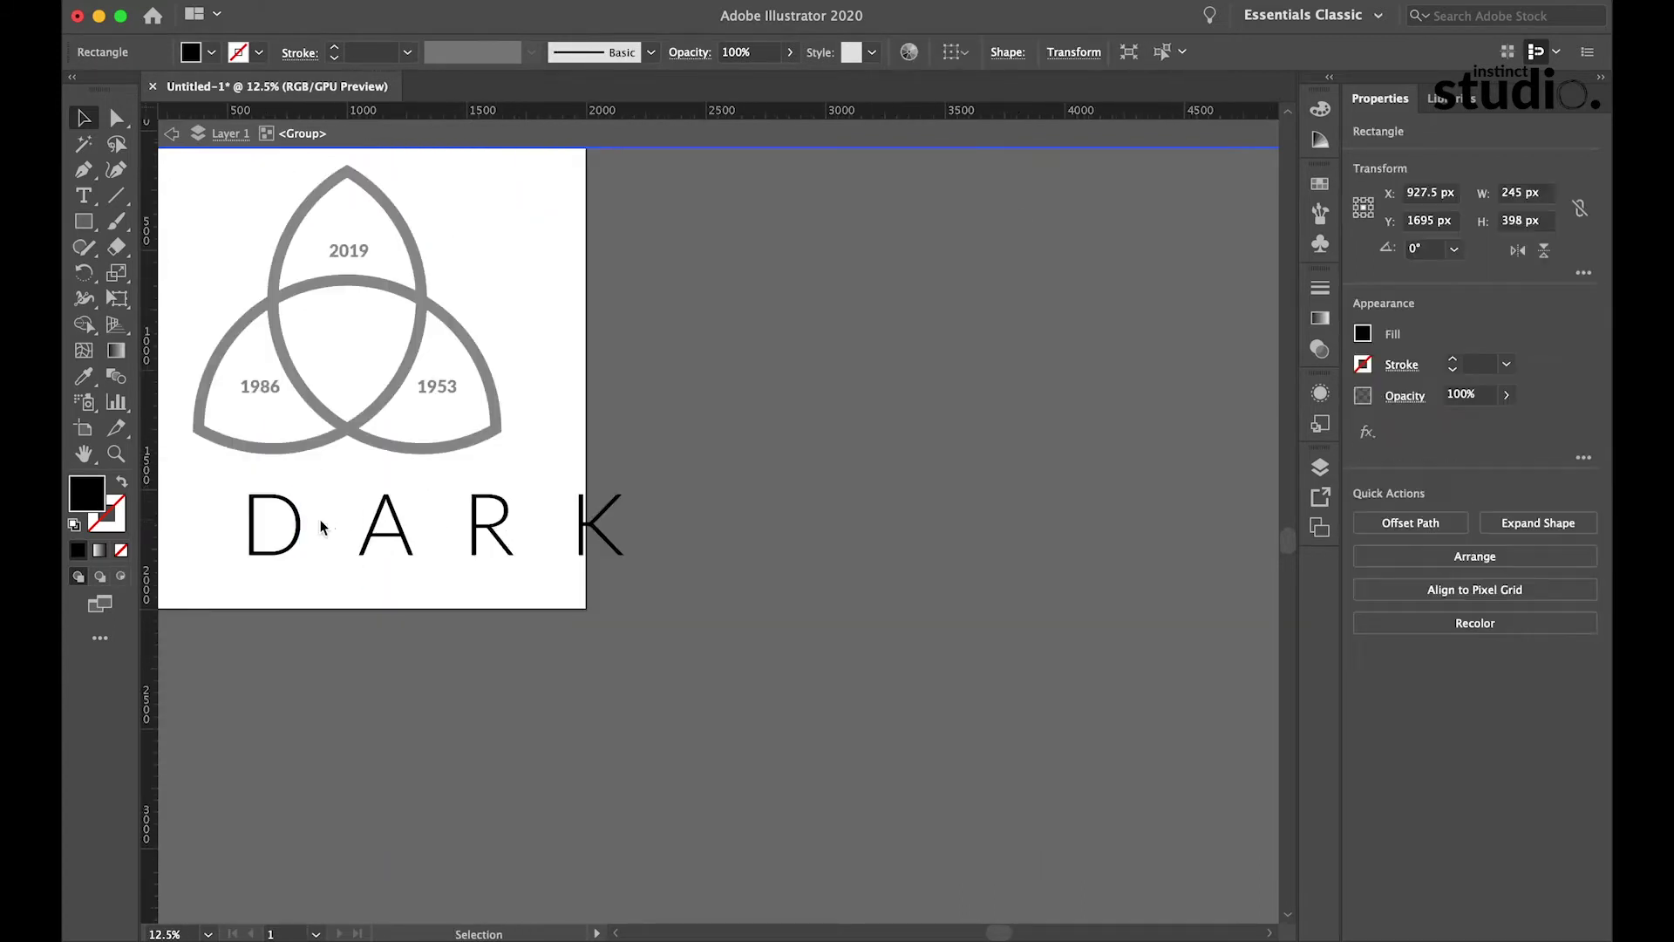
Step: Select the spaced DARK letters and centre them beneath the triquetra symbol on the artboard
left_click_drag(416, 582, 683, 601)
left_click_drag(528, 520, 833, 567)
left_click(805, 614)
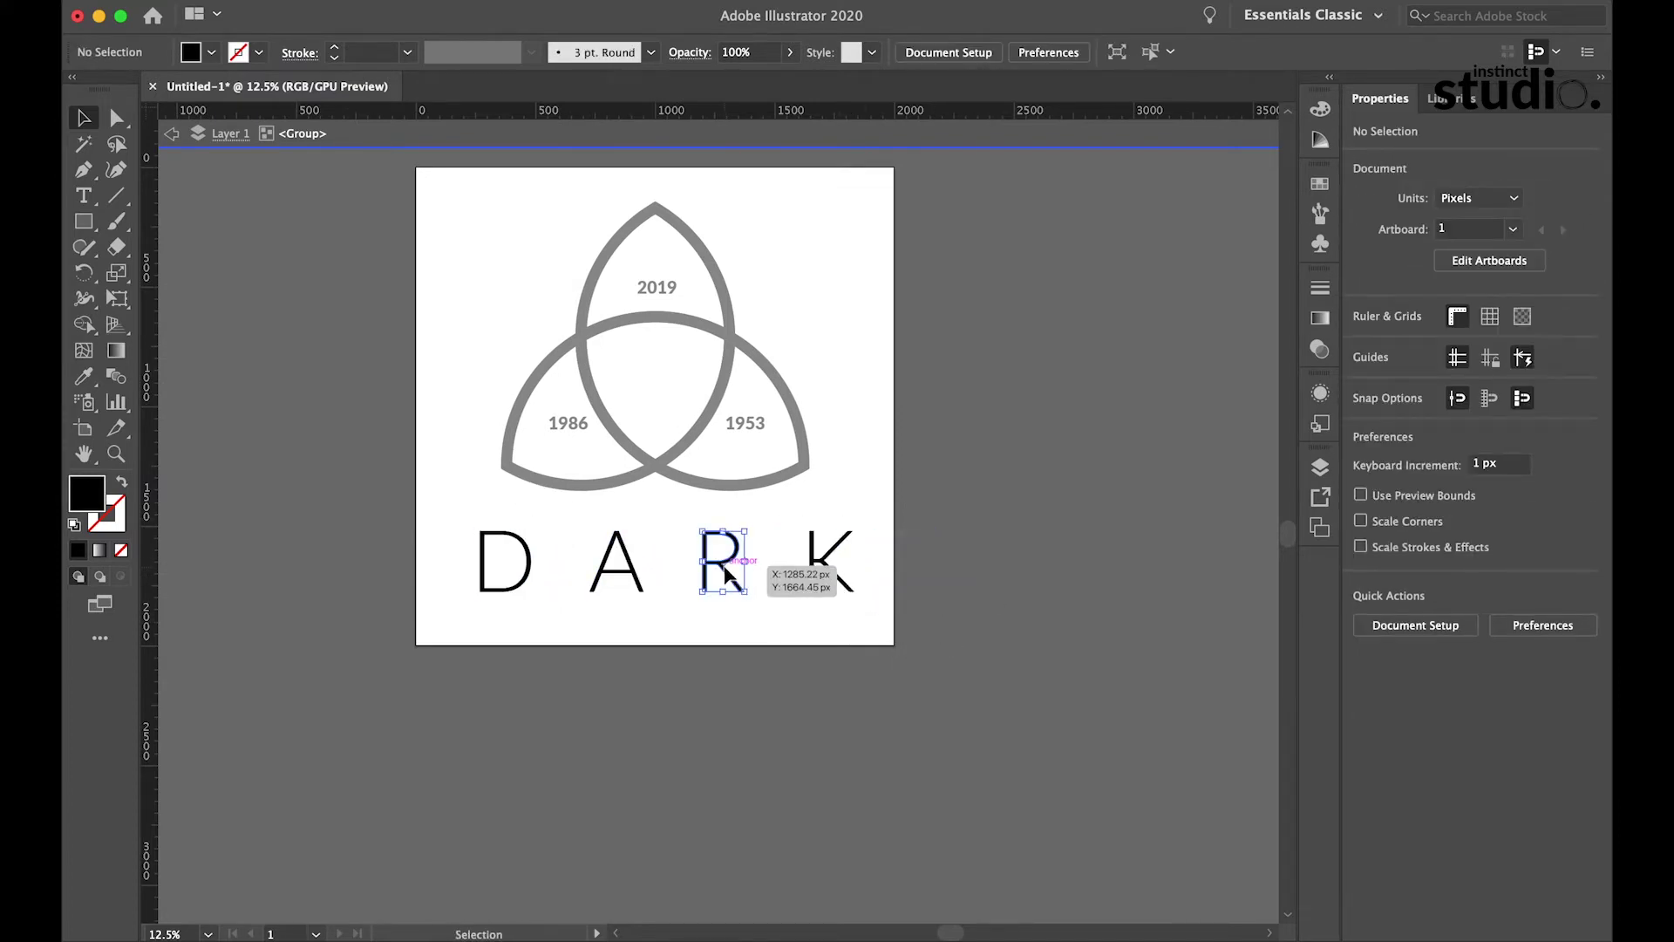
Step: Reflect the letter R across the vertical axis and leave isolation mode
right_click(716, 565)
mouse_move(818, 815)
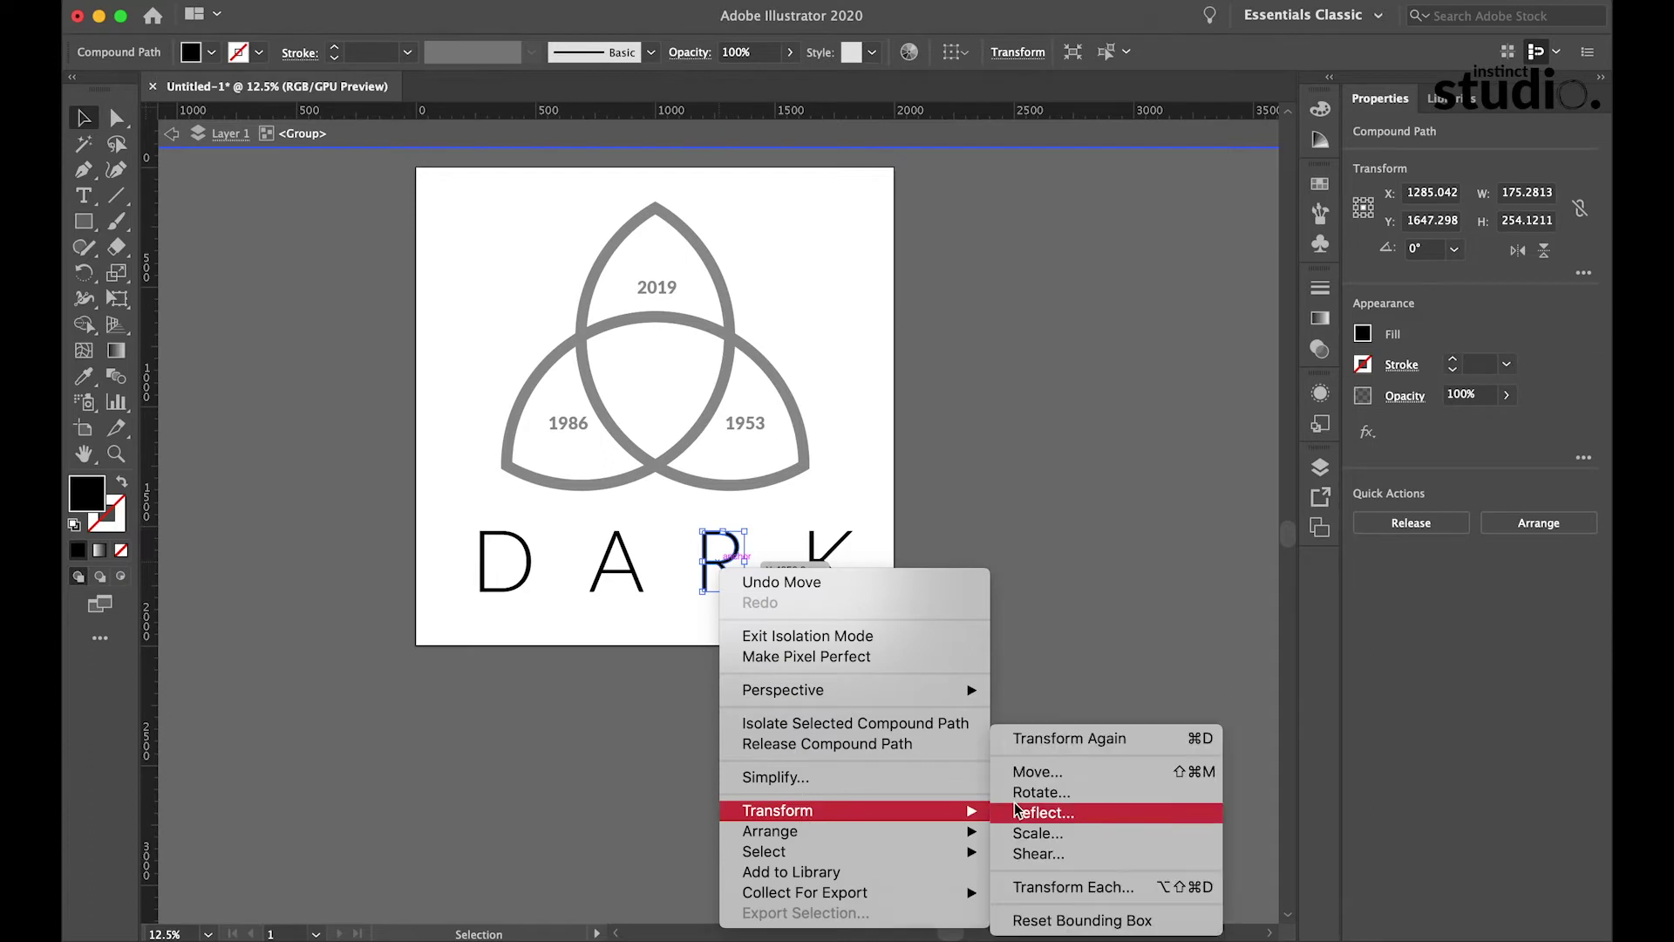
left_click(1042, 813)
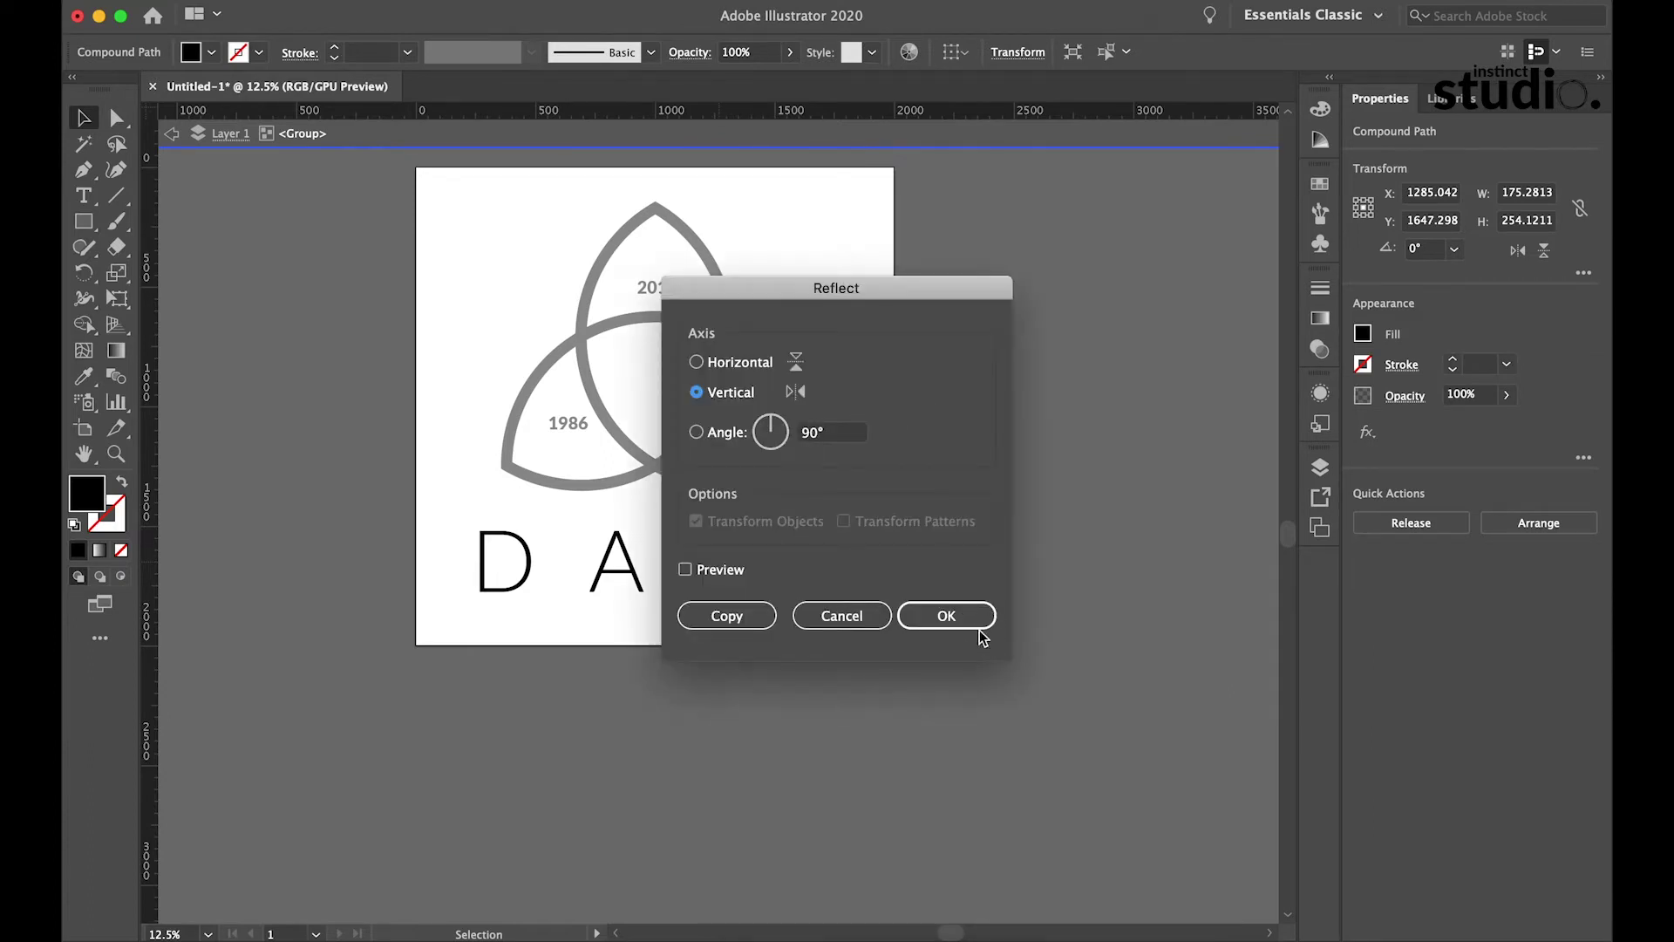
left_click(980, 630)
left_click(859, 643)
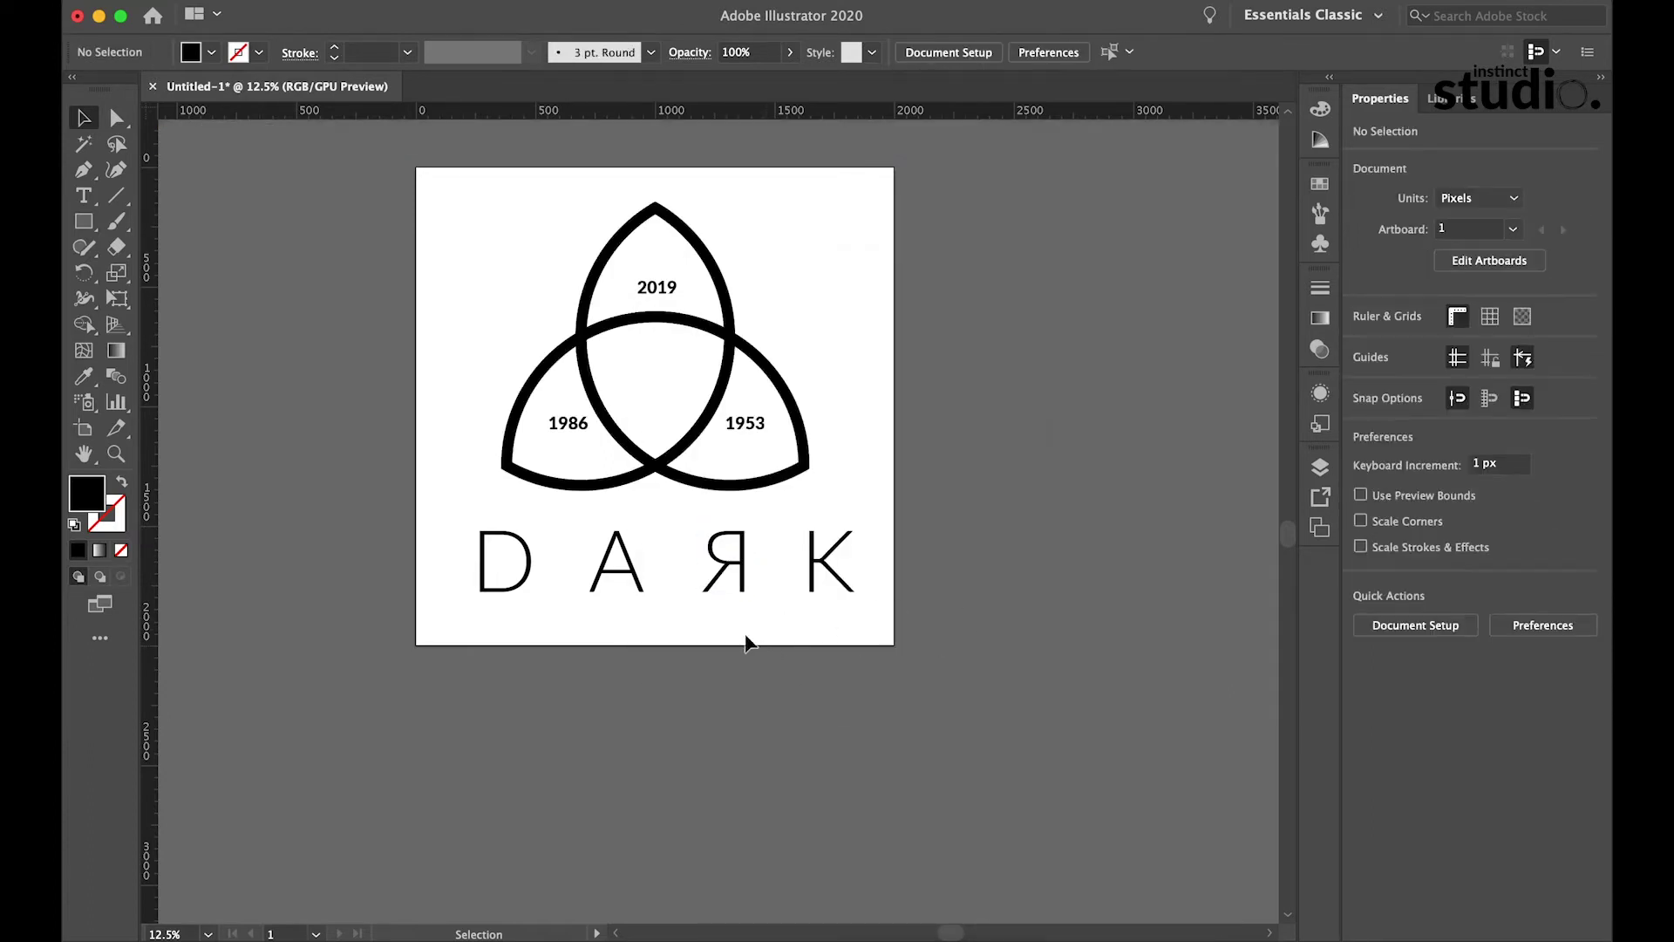
left_click_drag(844, 604, 838, 609)
left_click(869, 681)
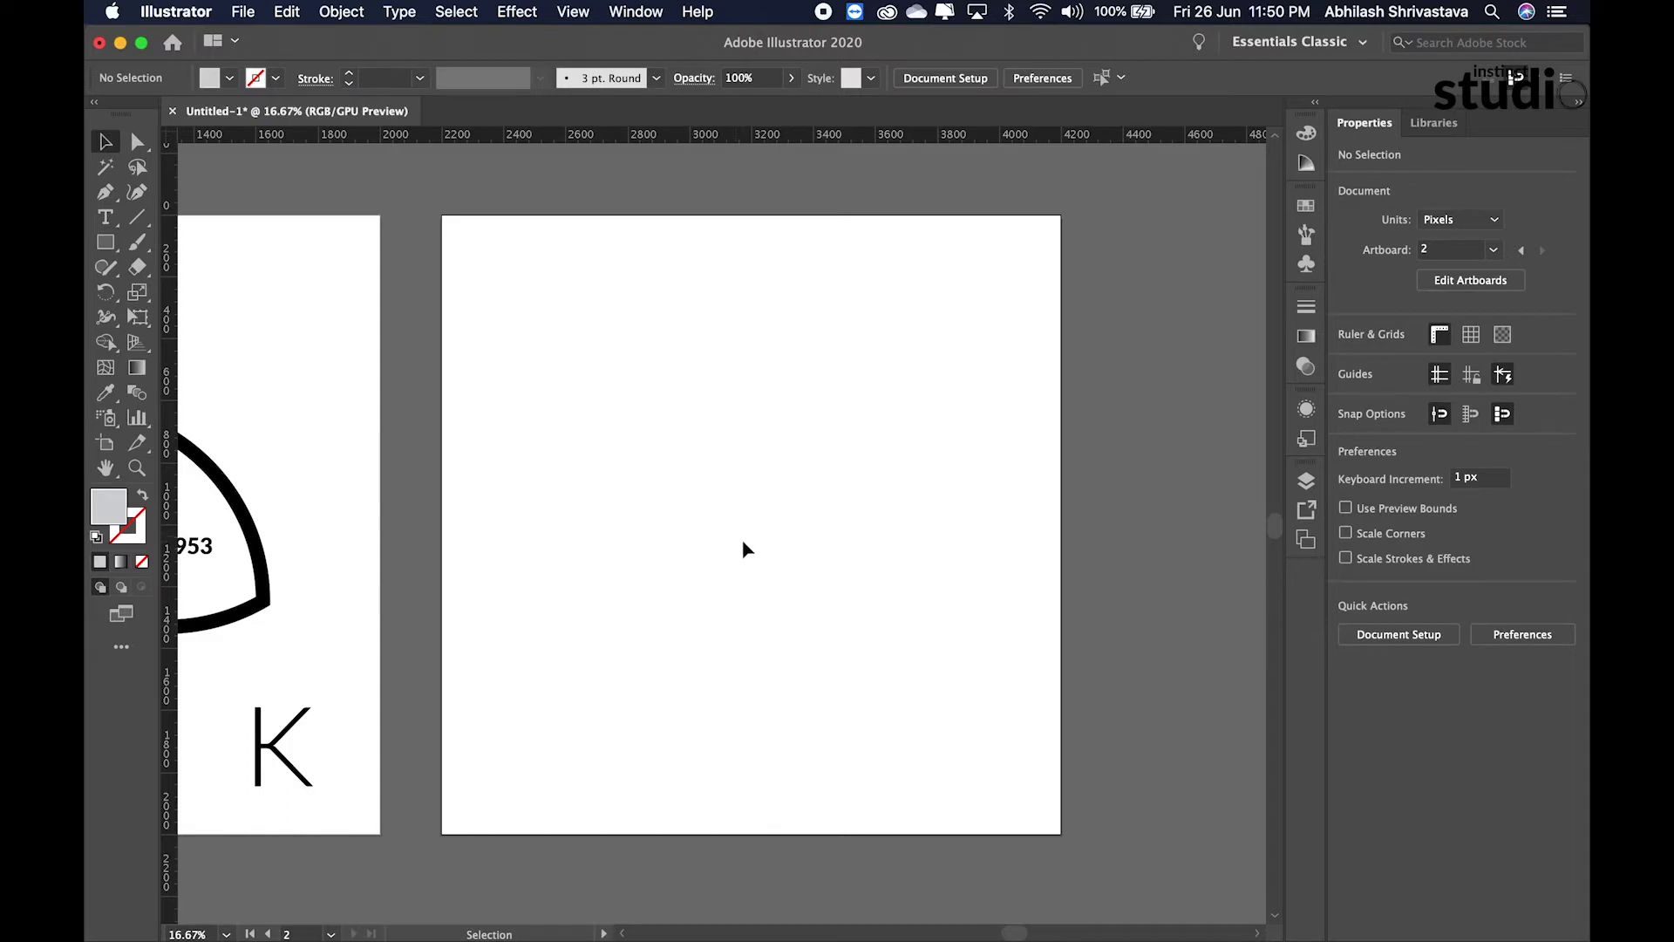
Step: Place a Bebas Neue Bold text object on the blank second artboard and fill it red #ff2e2e
key("t")
left_click(663, 481)
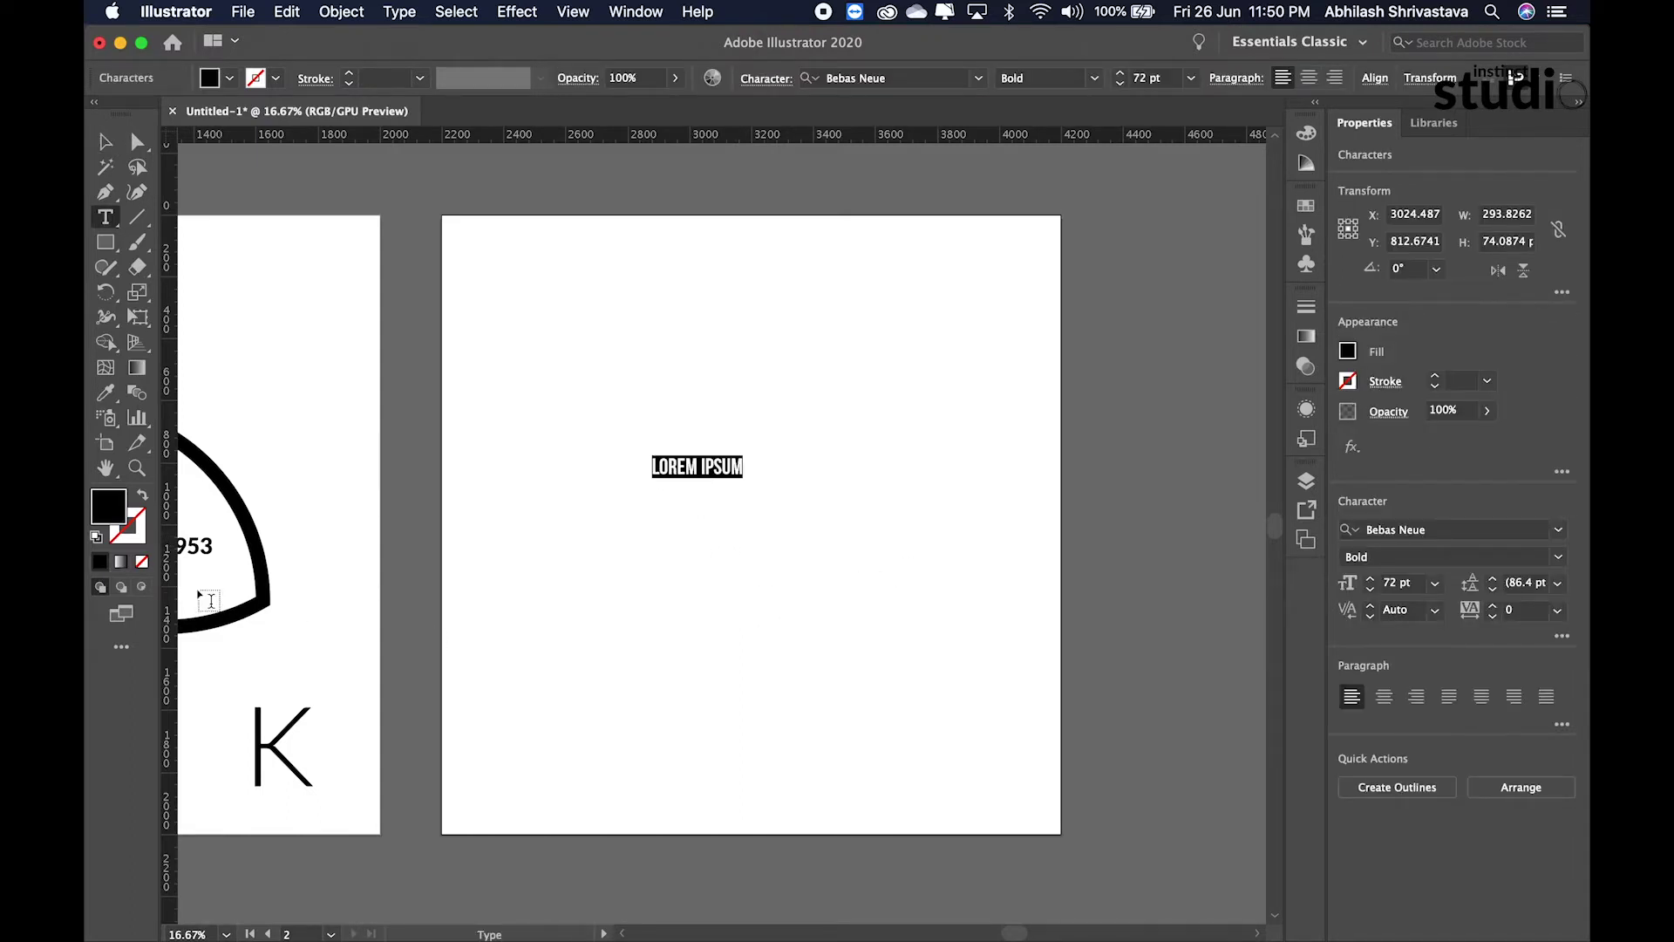
double_click(104, 516)
left_click_drag(1348, 287, 1349, 249)
left_click(1268, 249)
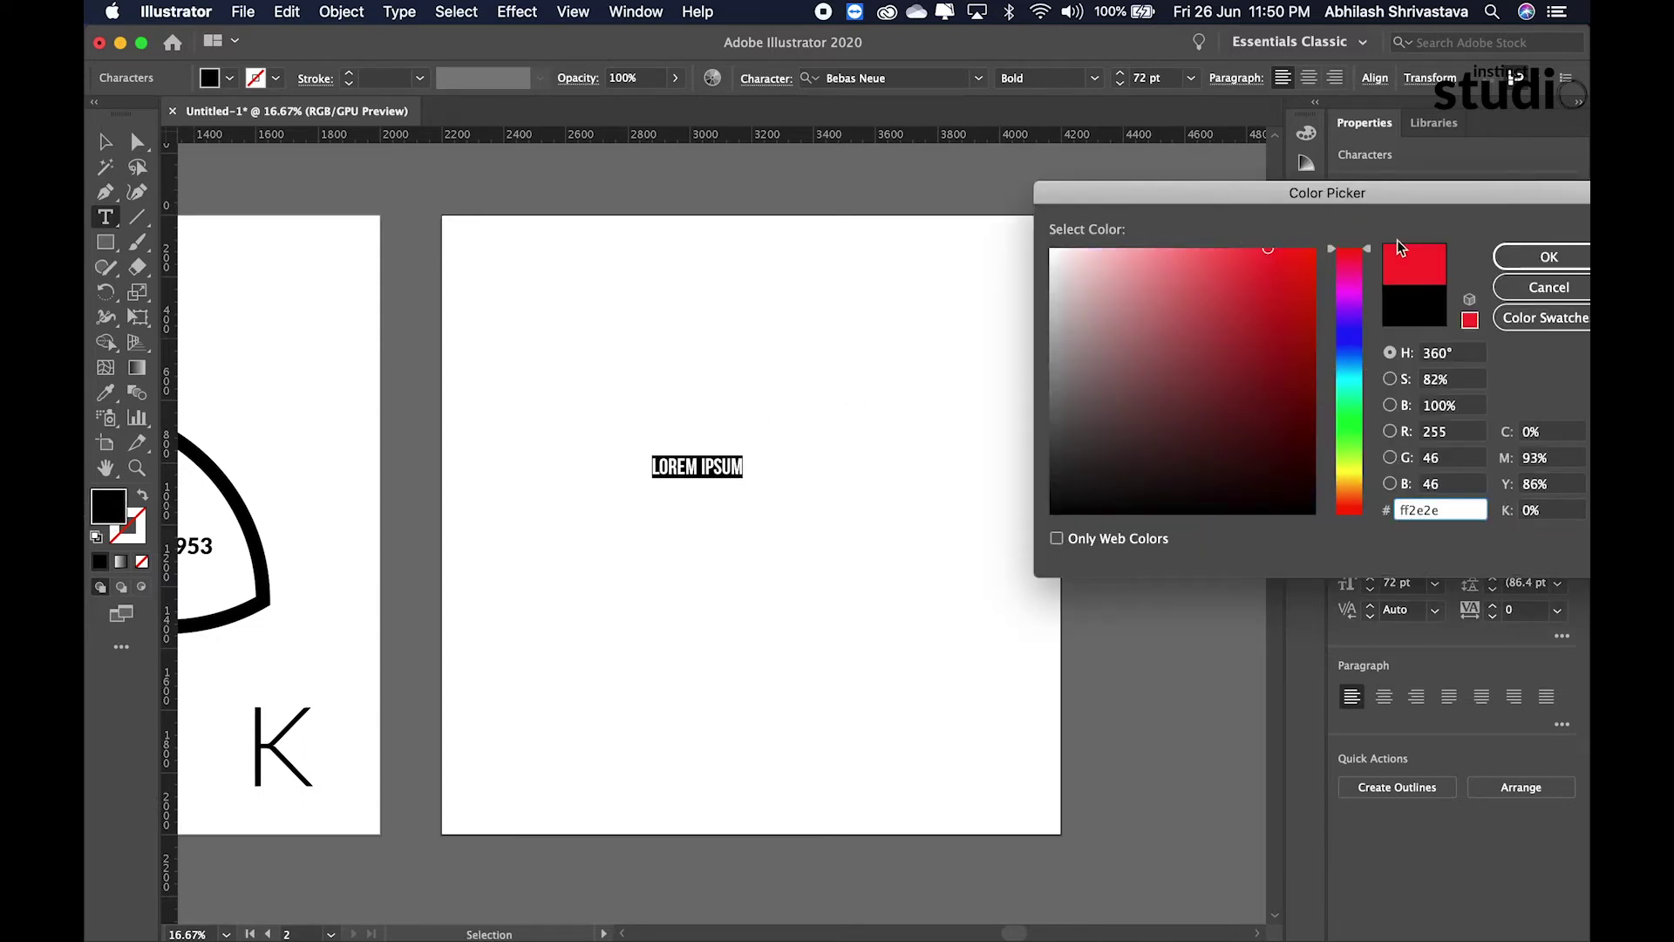
key("Return")
key("Escape")
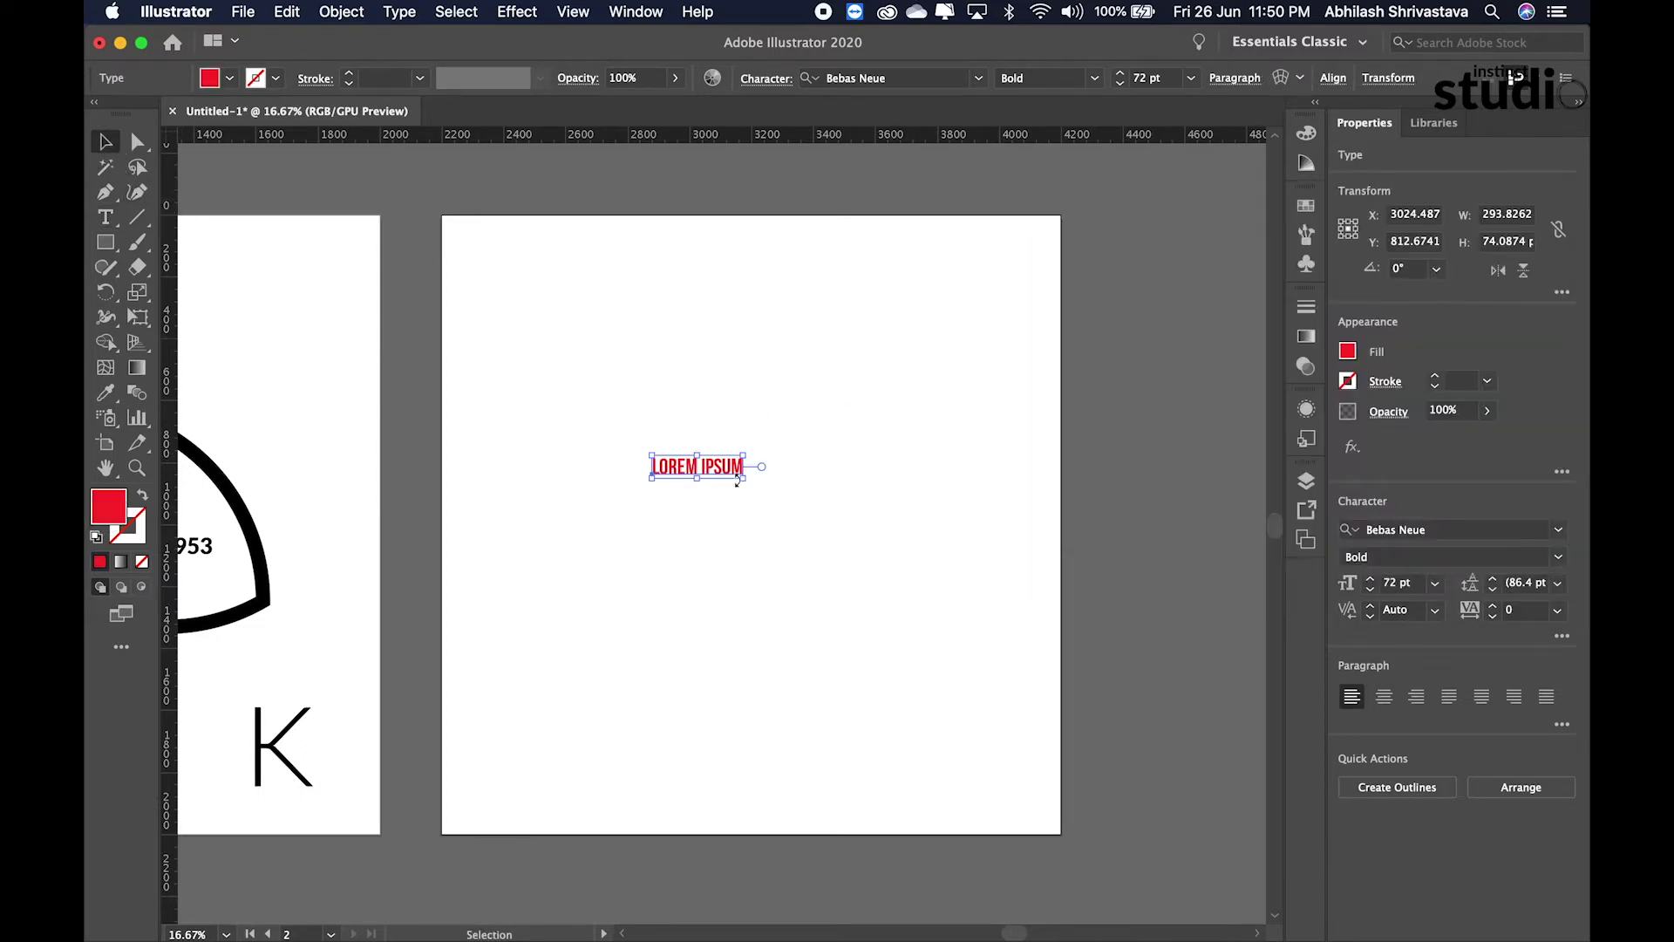
Step: Replace the placeholder text with INSTINCT and enlarge it to about 310 pt near the artboard's centre
left_click_drag(748, 482, 975, 534)
left_click_drag(889, 501, 850, 534)
double_click(788, 525)
key("super+a")
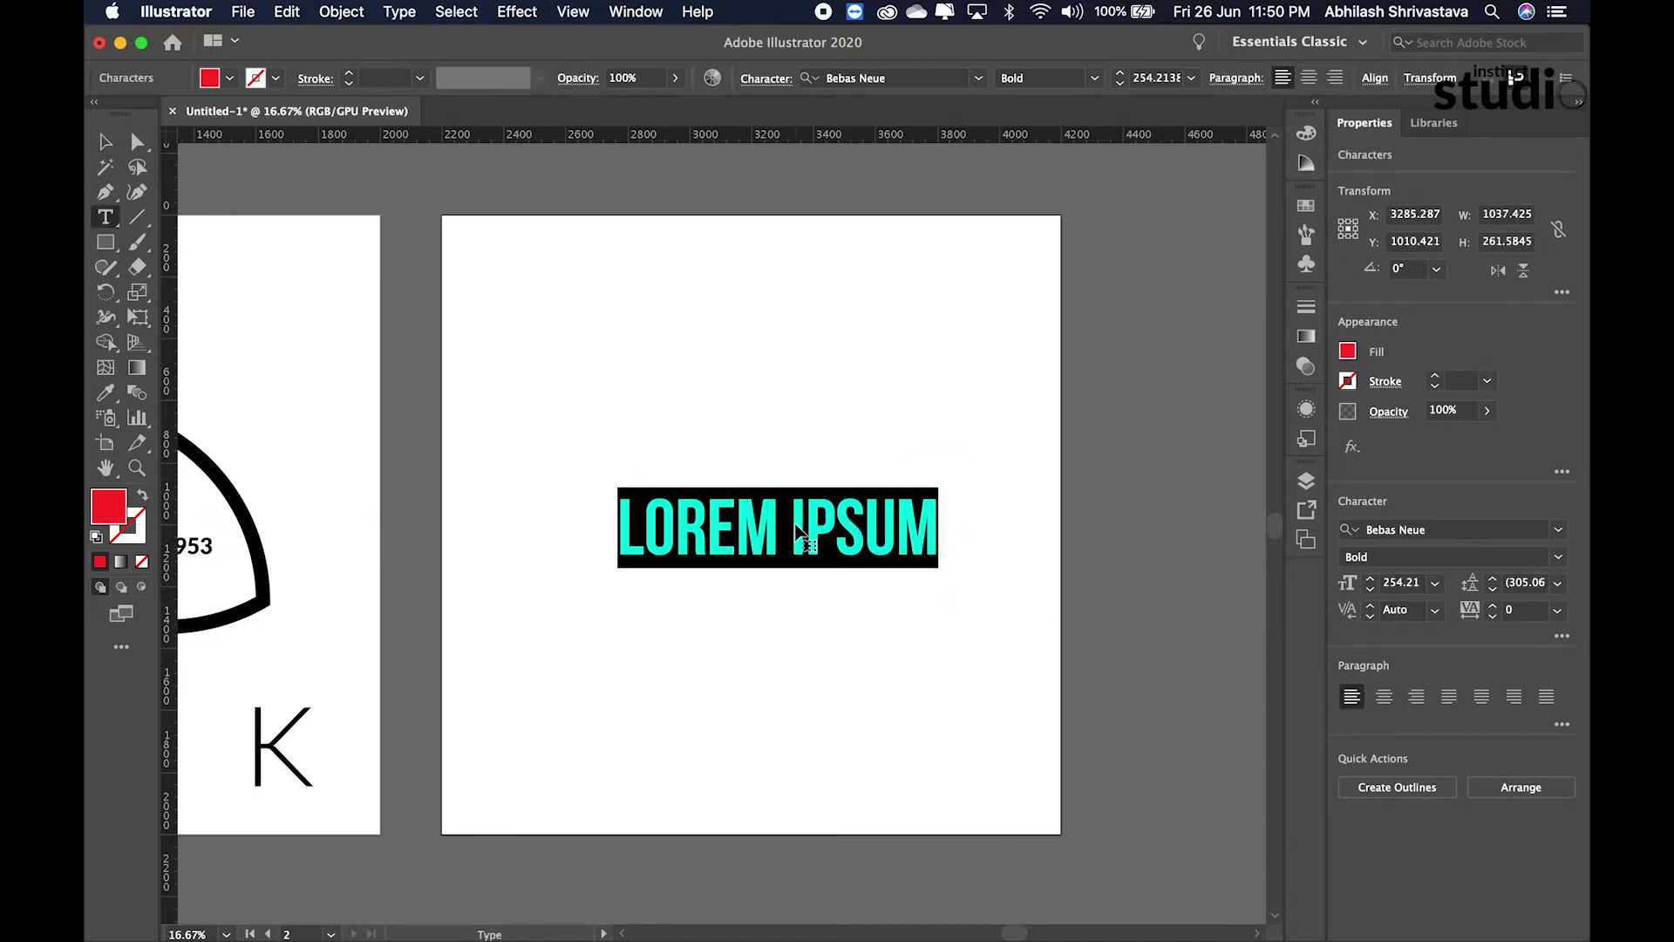
type("INSTINCT")
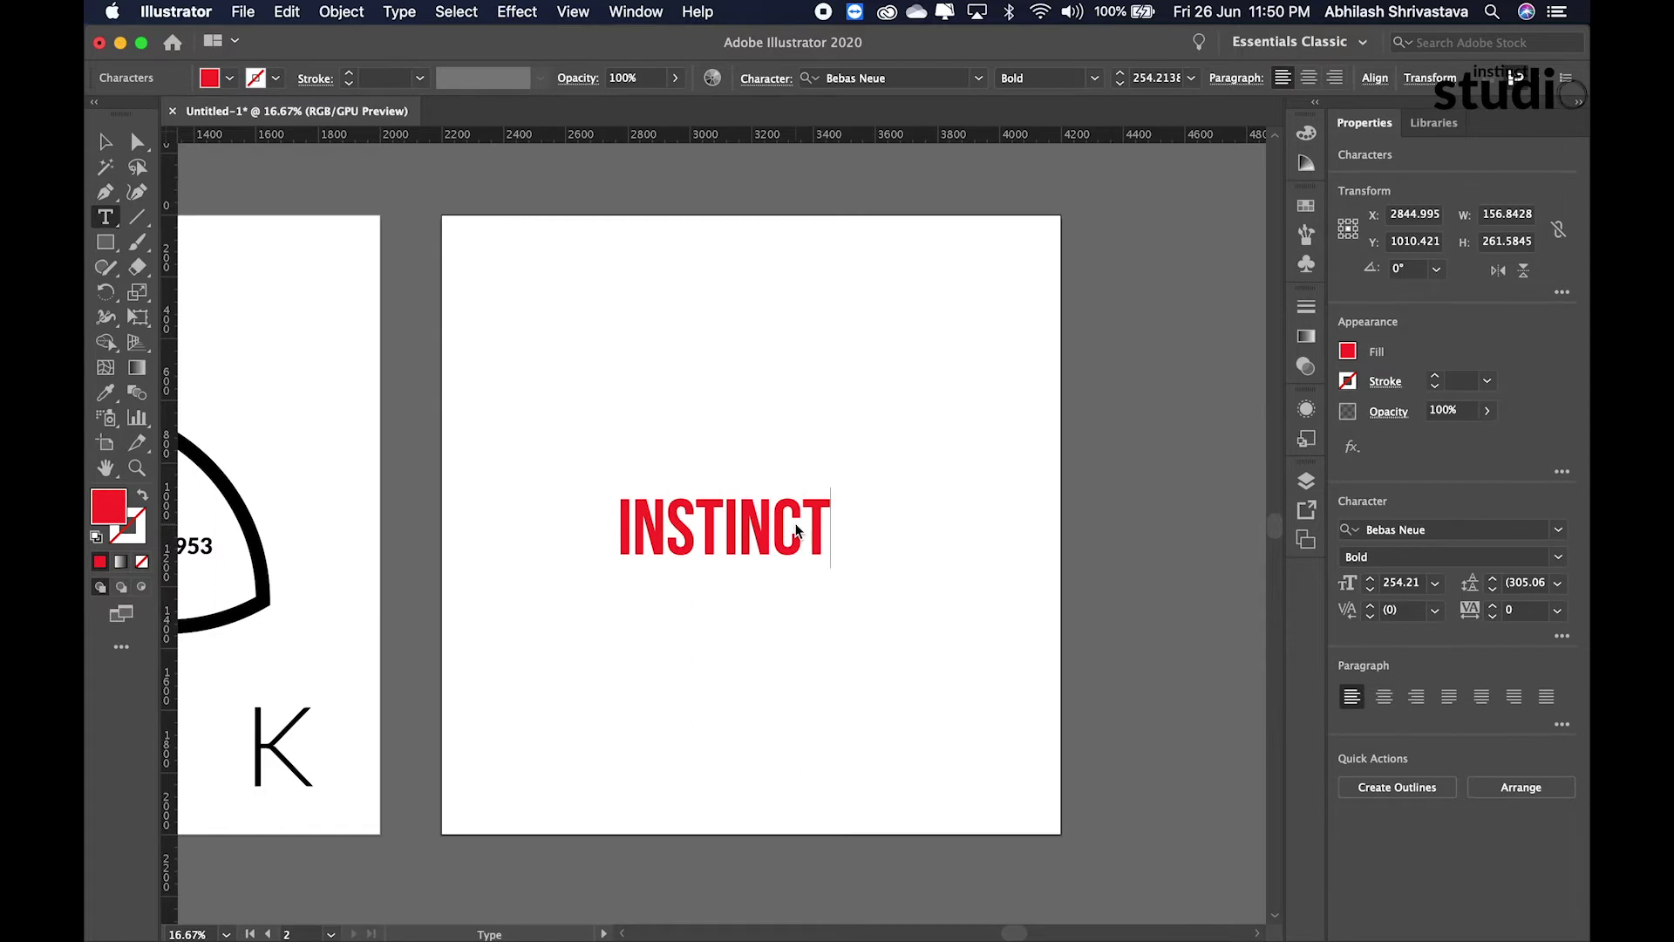
key("Escape")
left_click_drag(830, 568, 810, 537)
left_click(884, 551)
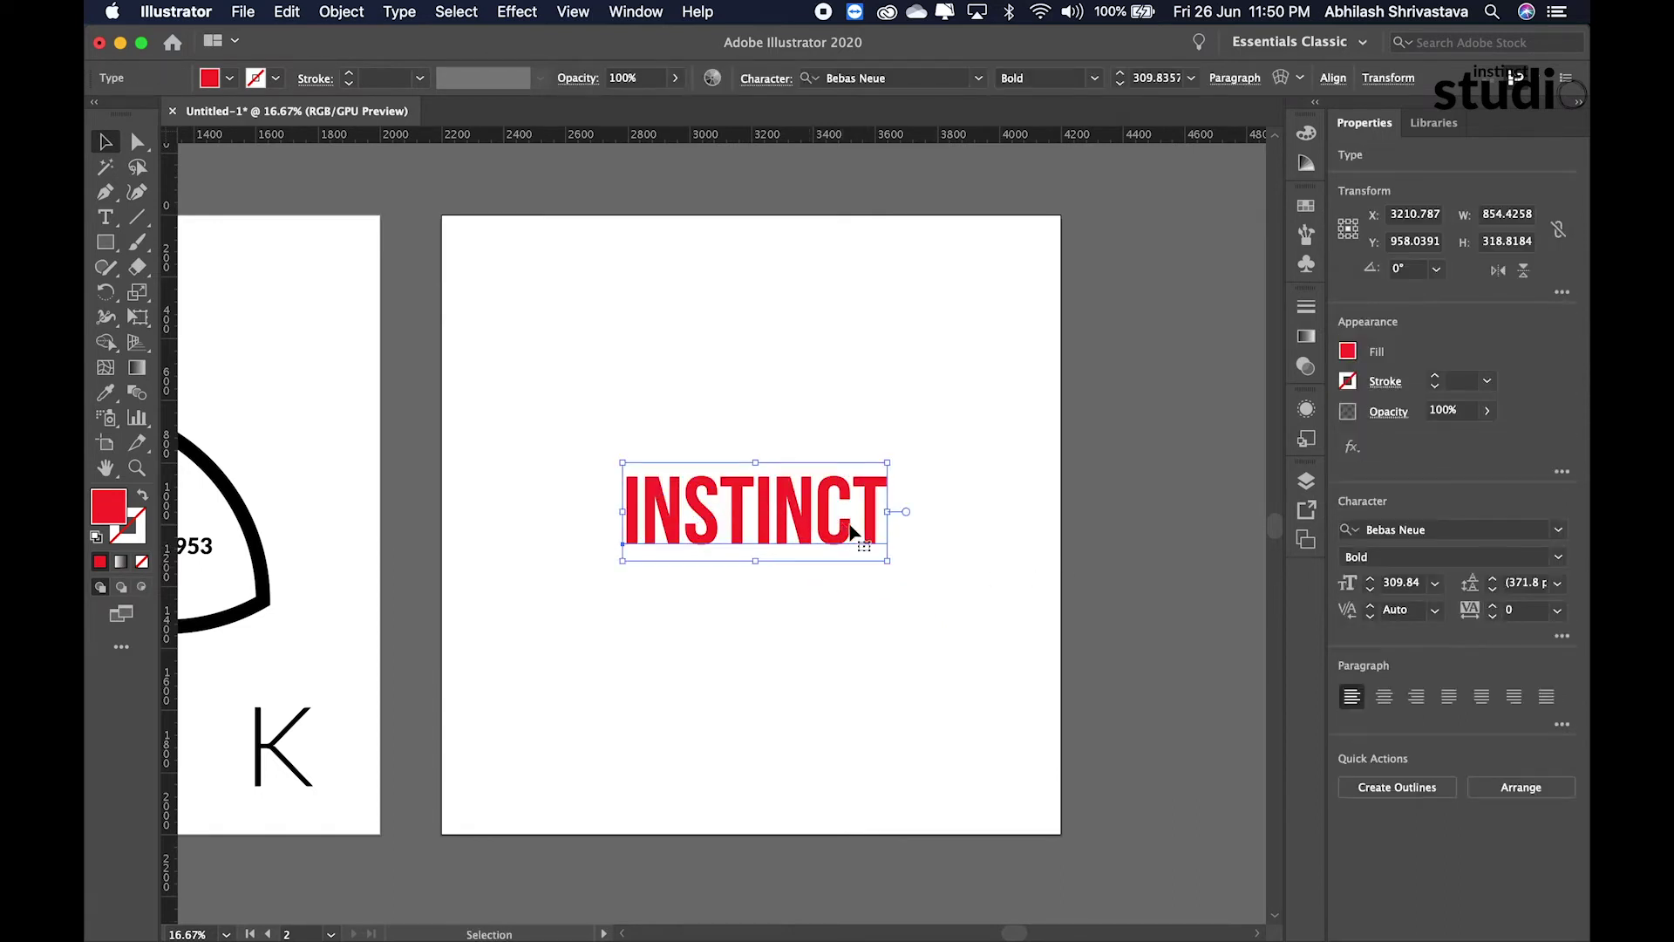
Step: Cover the second artboard with a 2000 × 2000 px dark grey rectangle placed behind the INSTINCT text
left_click(108, 239)
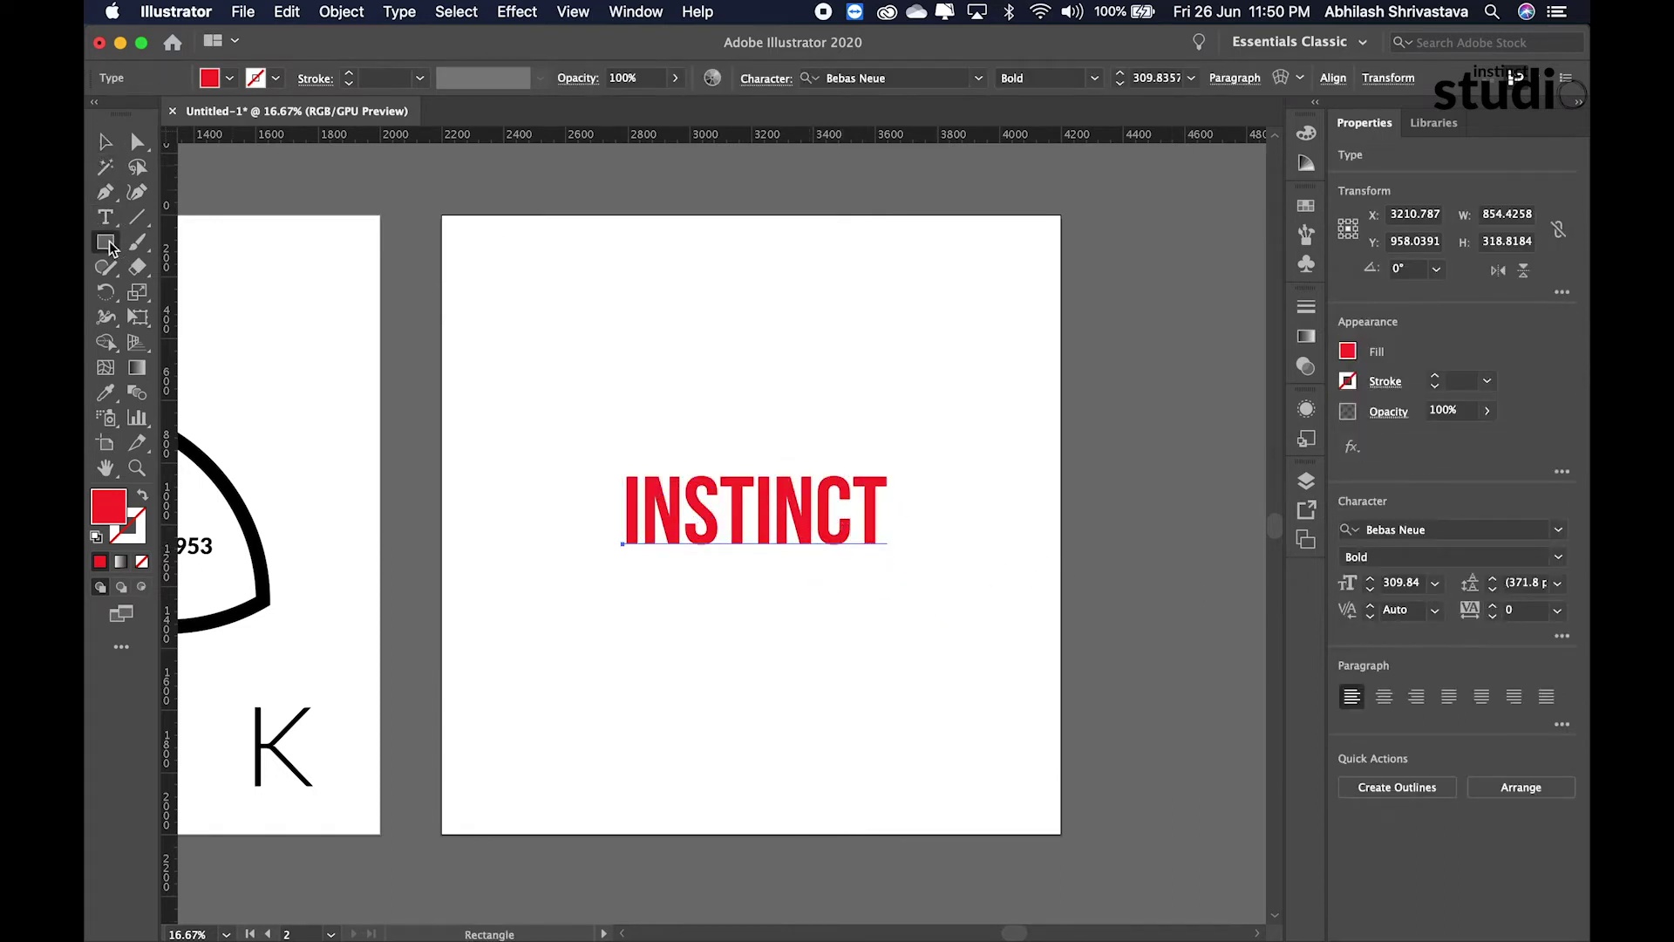
left_click_drag(442, 216, 1062, 833)
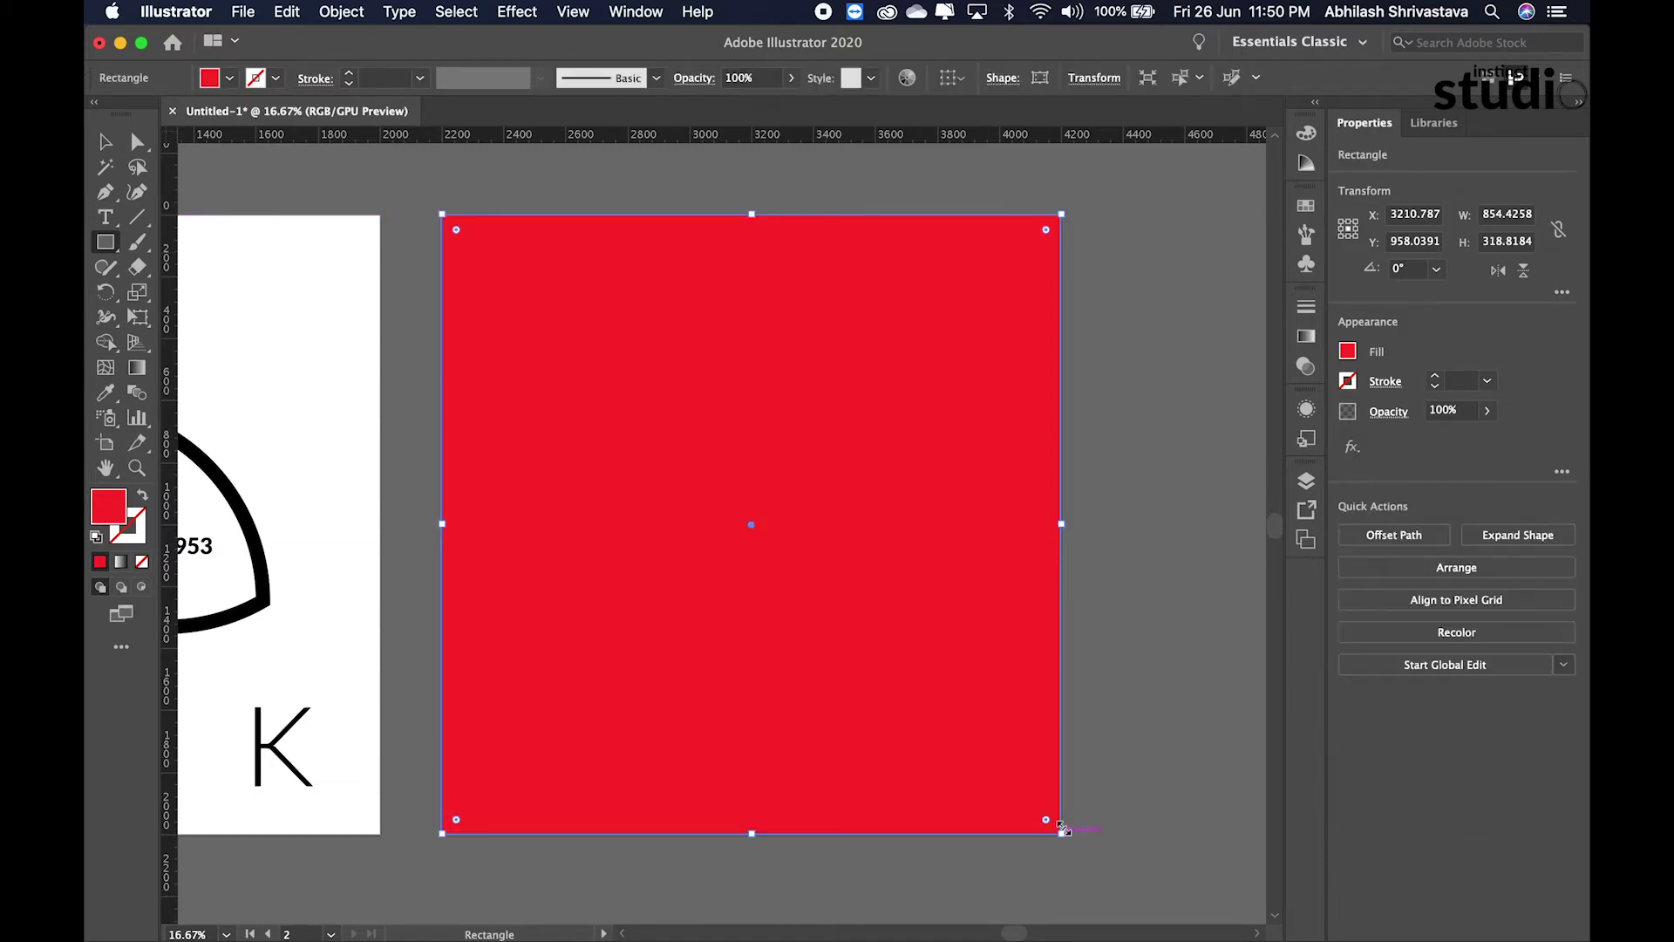
double_click(119, 501)
mouse_move(1064, 495)
left_mouse_down()
mouse_move(1009, 463)
mouse_move(1050, 467)
left_mouse_up()
left_click(1541, 258)
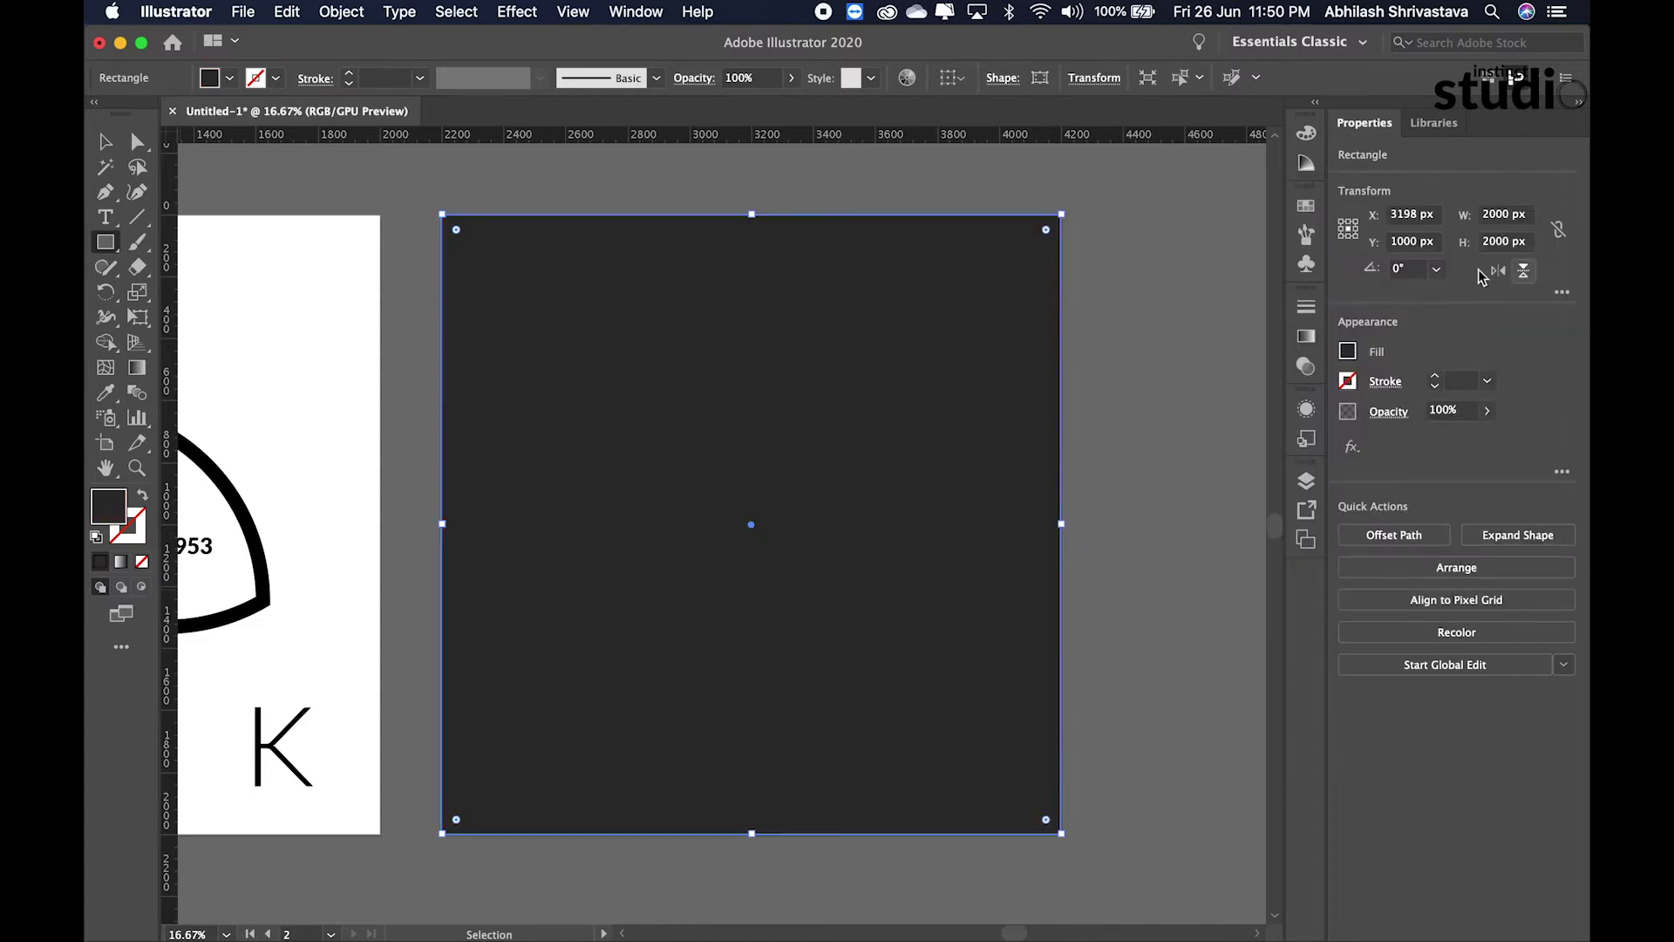
key("super+shift+bracketleft")
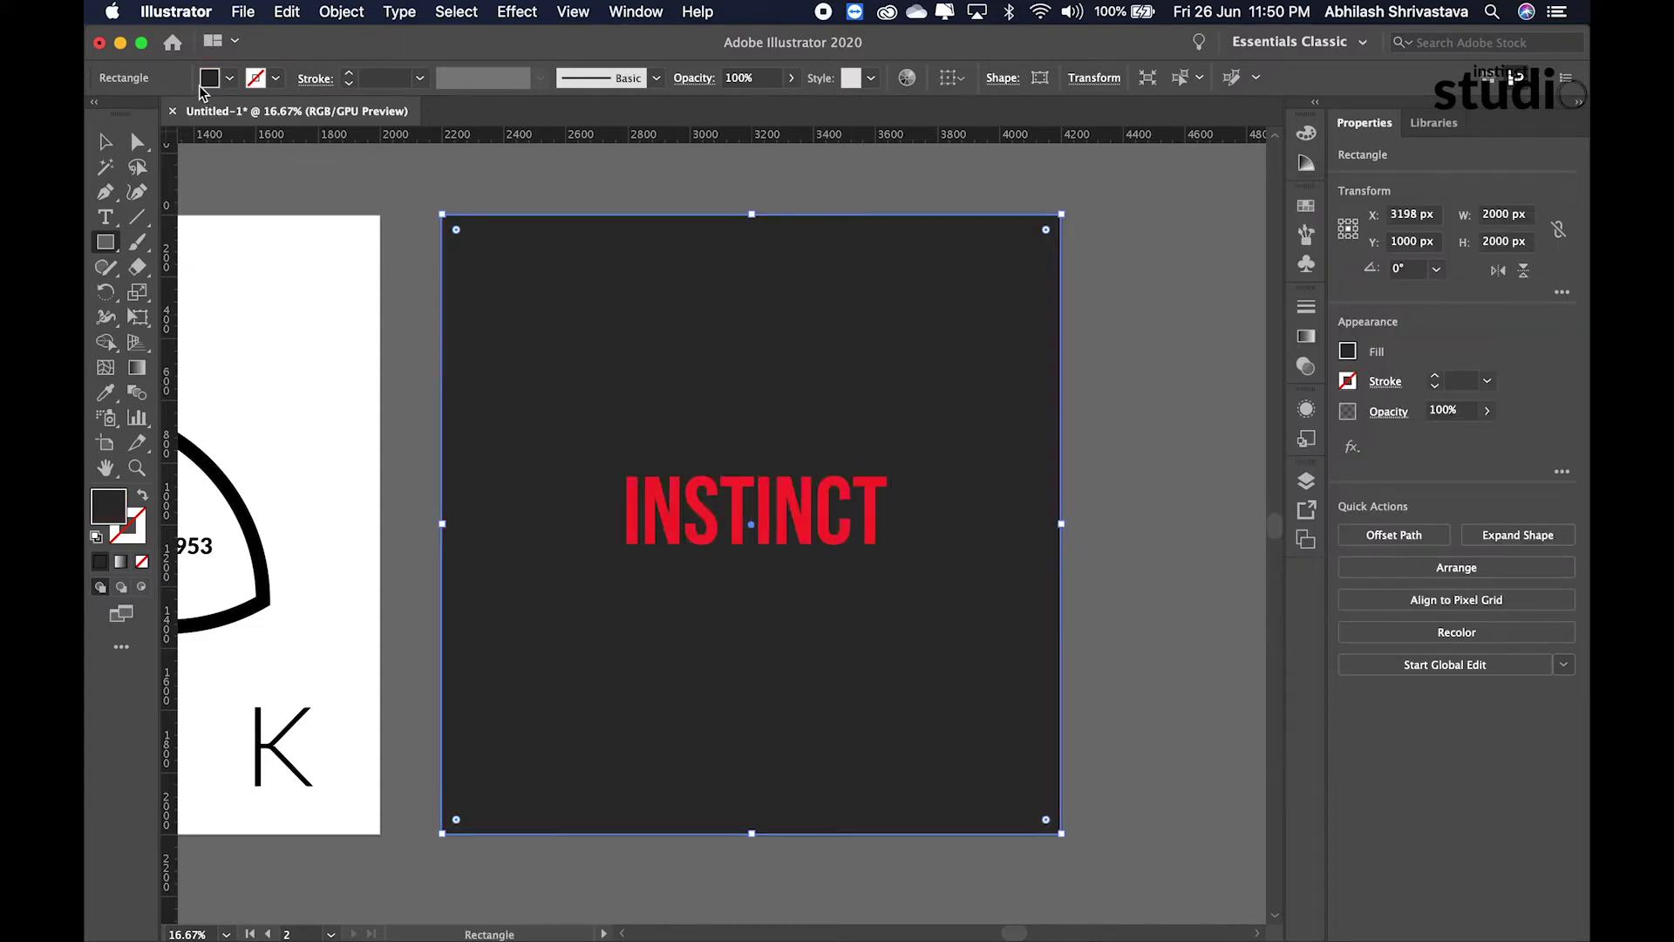
Step: Apply an Arc Lower envelope warp to INSTINCT with a horizontal bend of -10%
key("v")
left_click(760, 501)
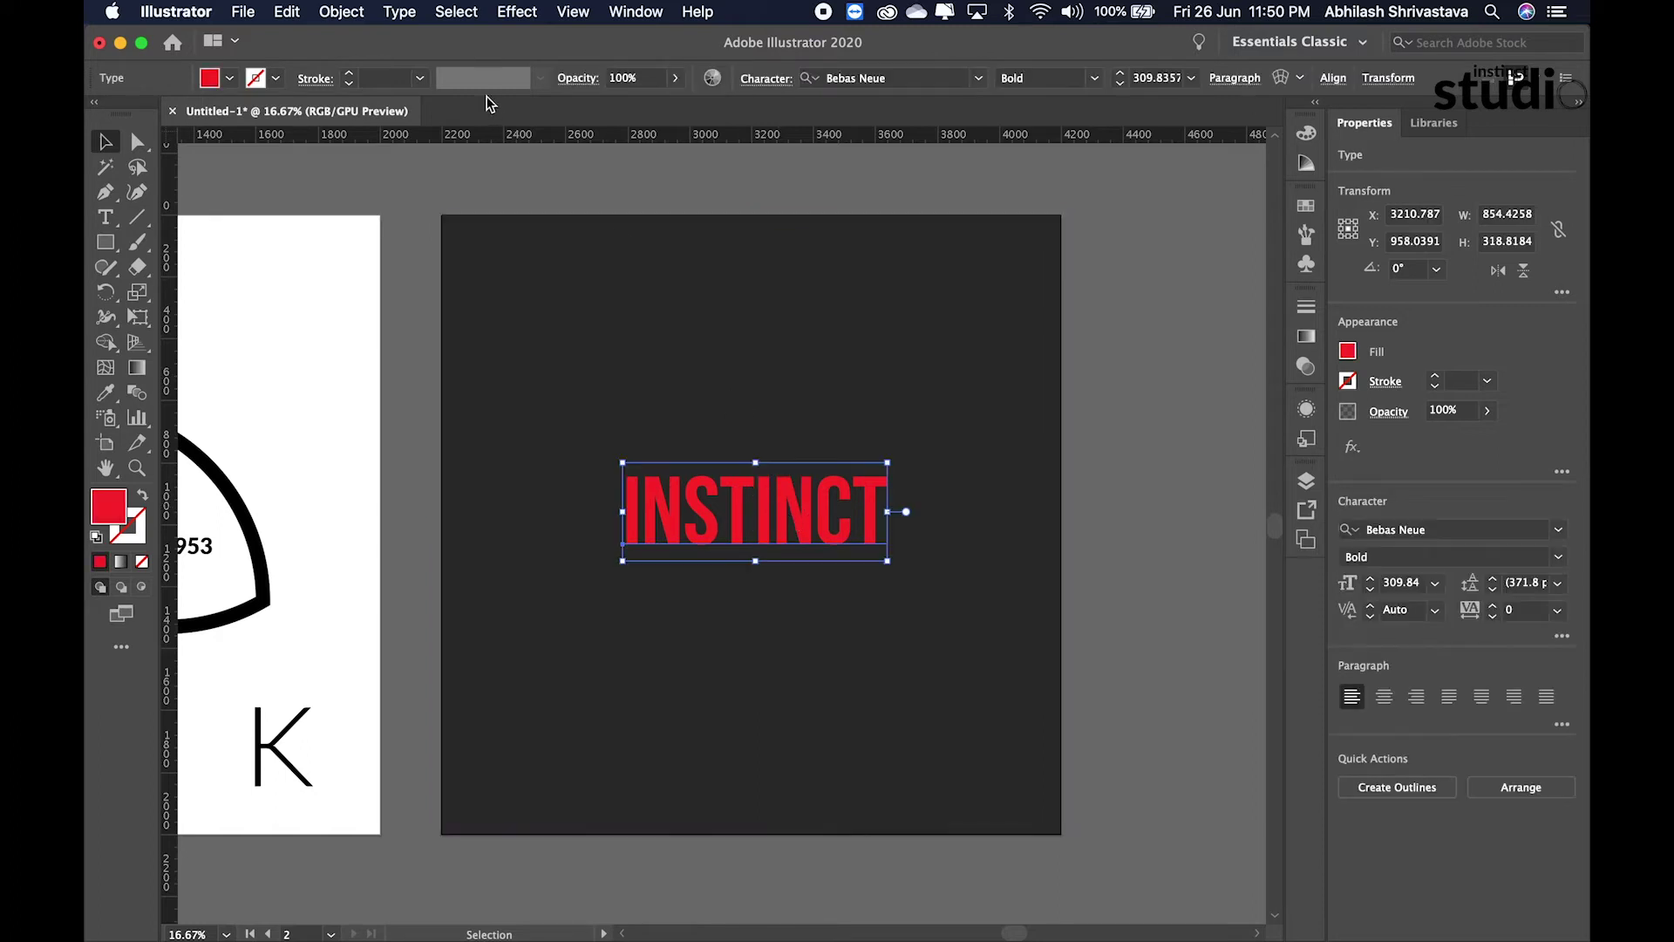
left_click(342, 13)
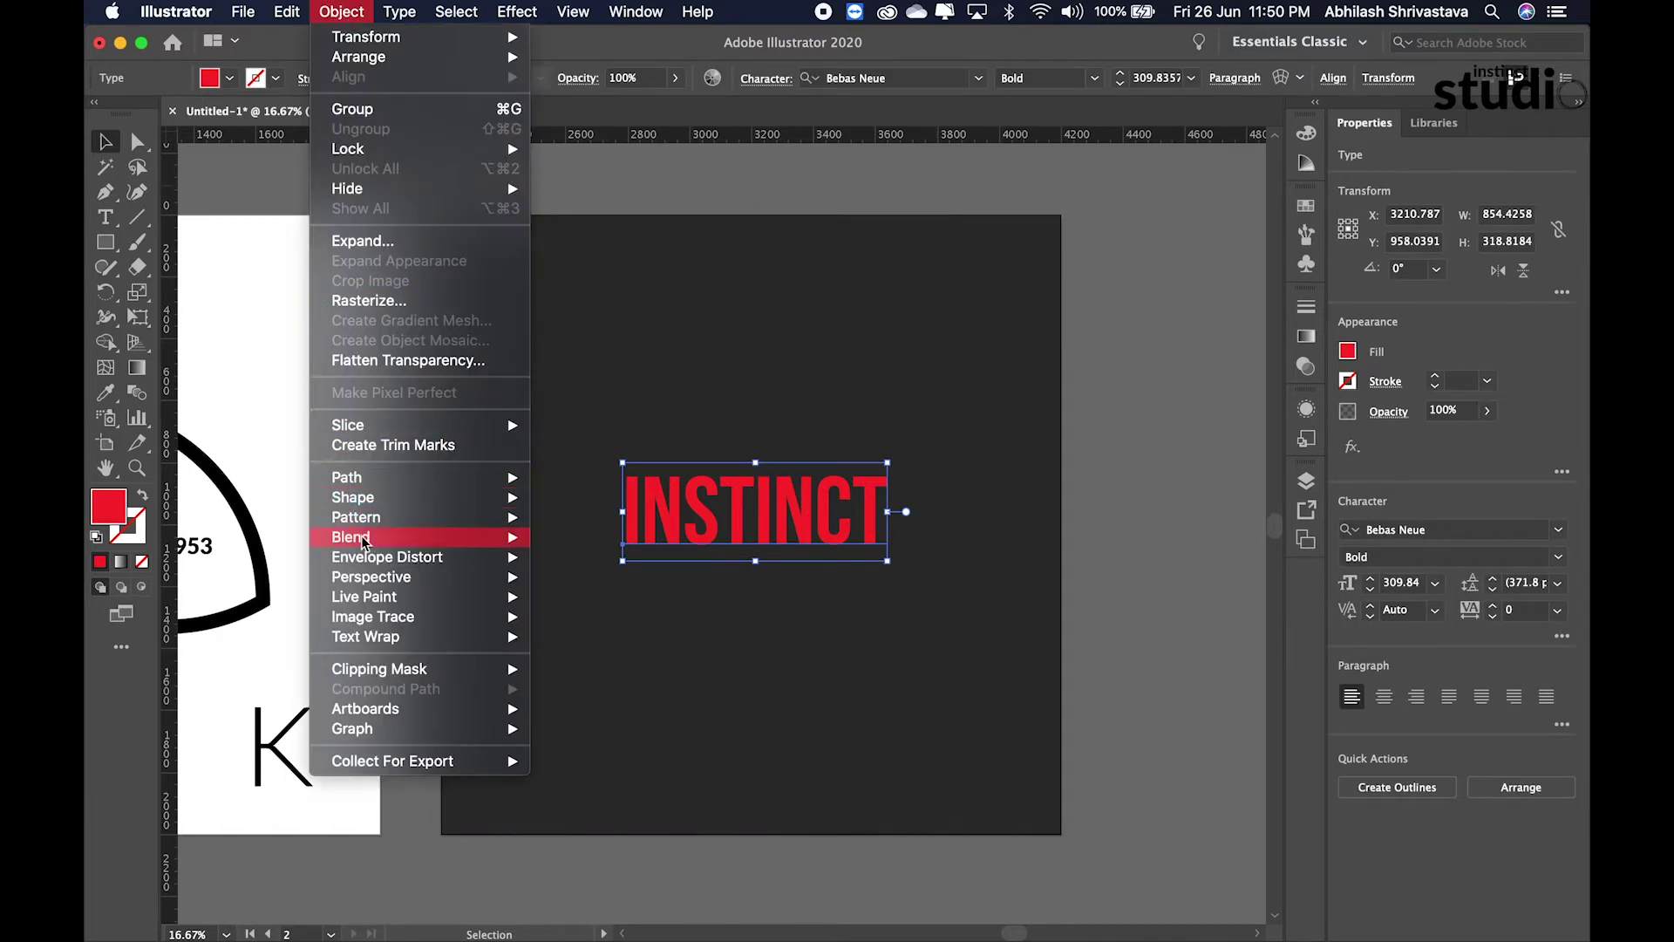
mouse_move(387, 556)
left_click(602, 558)
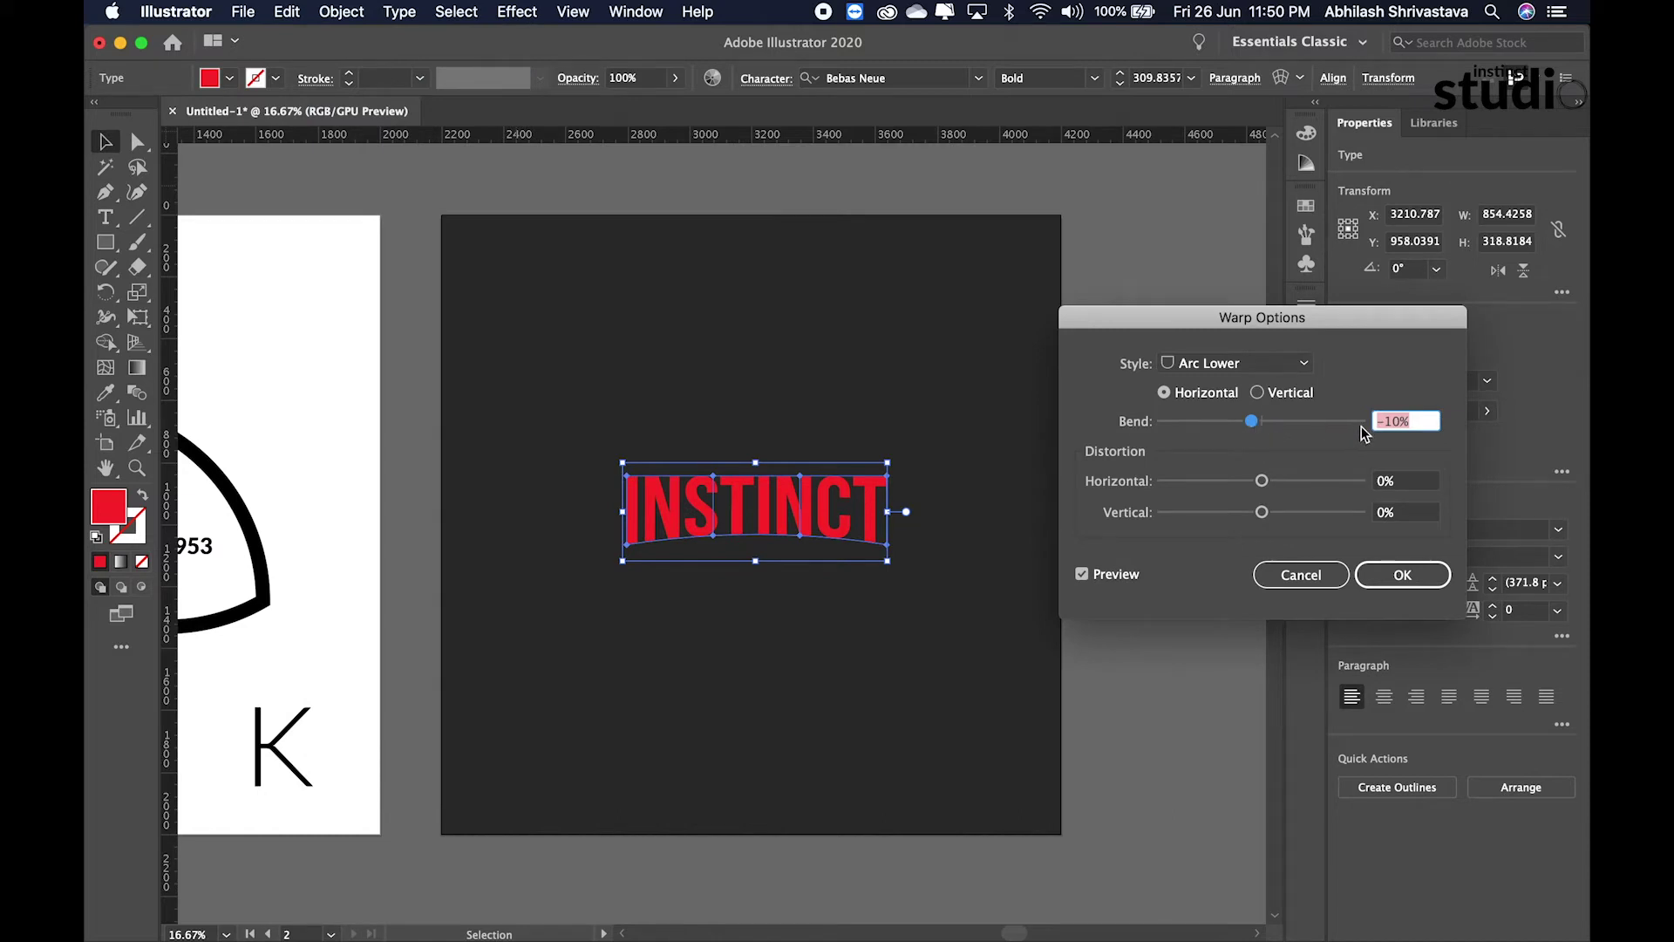
type("-")
key("Return")
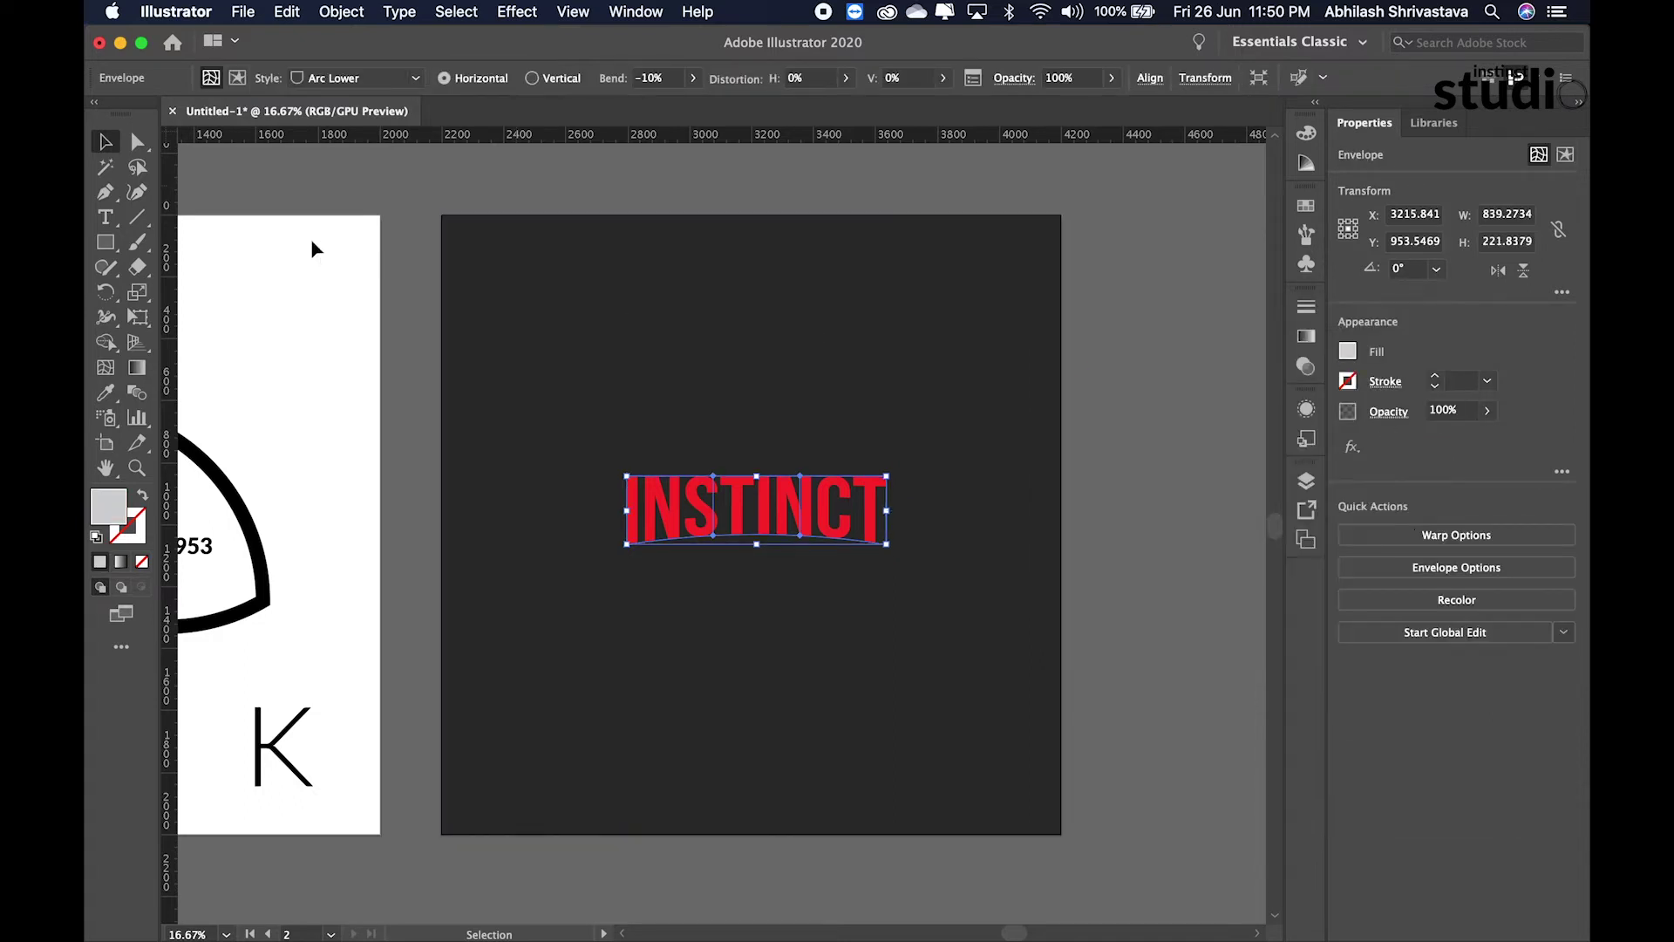
Step: Enlarge the warped INSTINCT title from its centre to about 1066 px wide and deselect it
left_click(1249, 436)
left_click(876, 545)
left_click_drag(876, 545, 918, 563)
left_click(1176, 547)
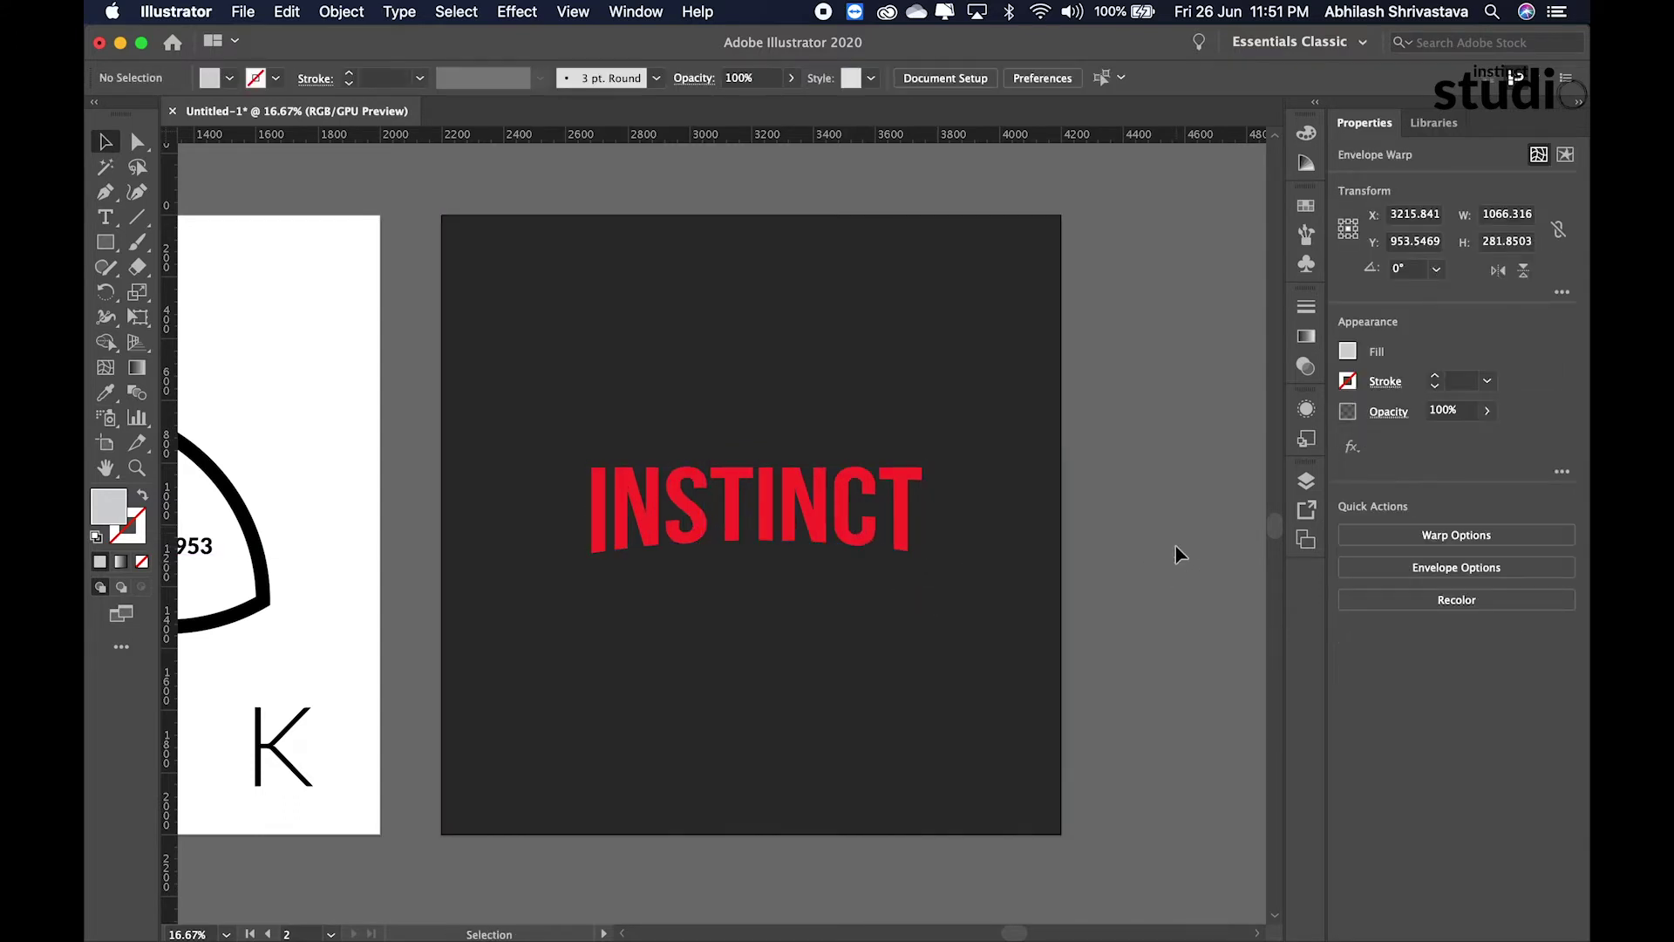
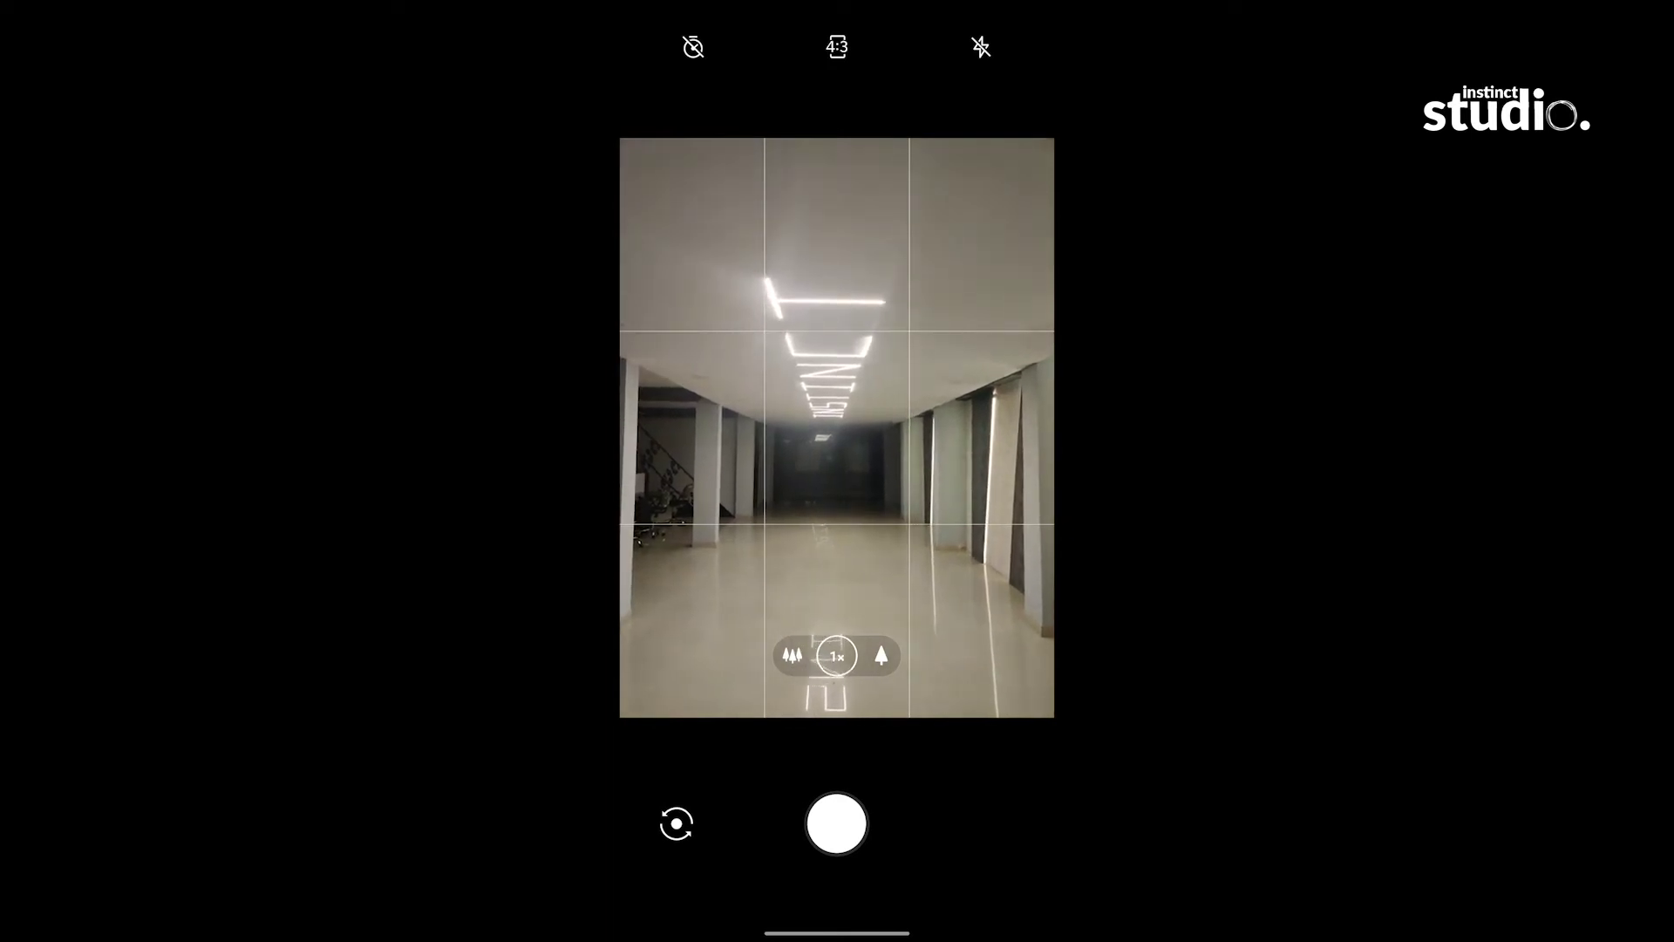
Step: In the phone camera, focus on the far end of the lit corridor, lower the exposure, and take and accept the photo
left_click(826, 424)
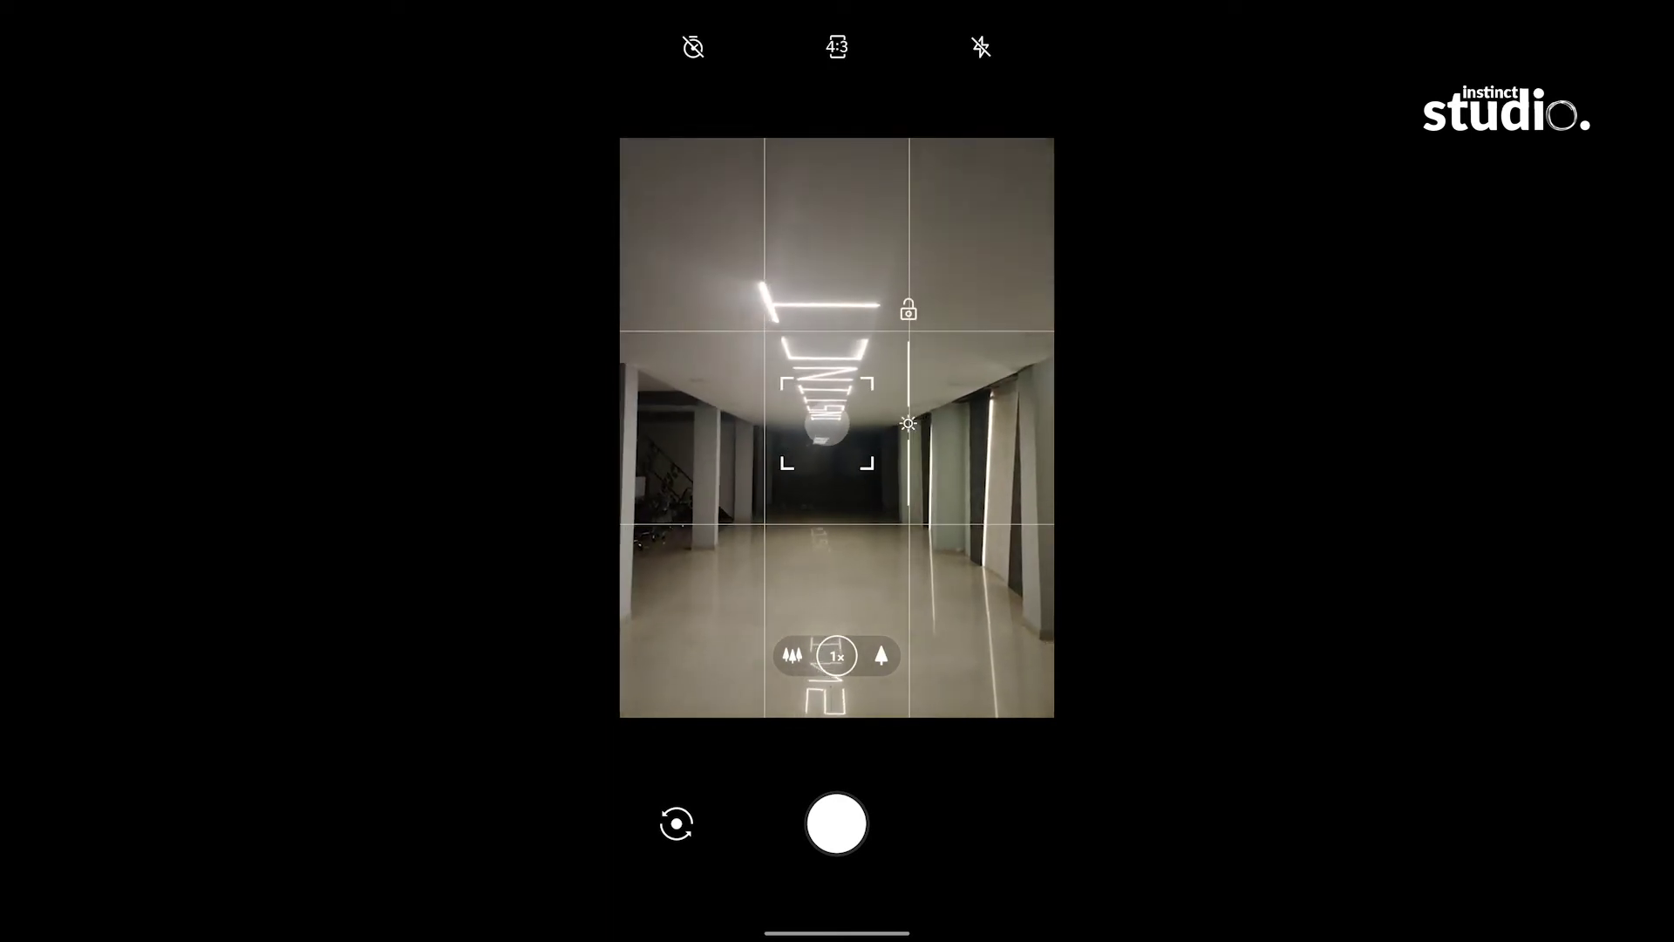
left_click(836, 420)
left_click_drag(923, 420, 929, 477)
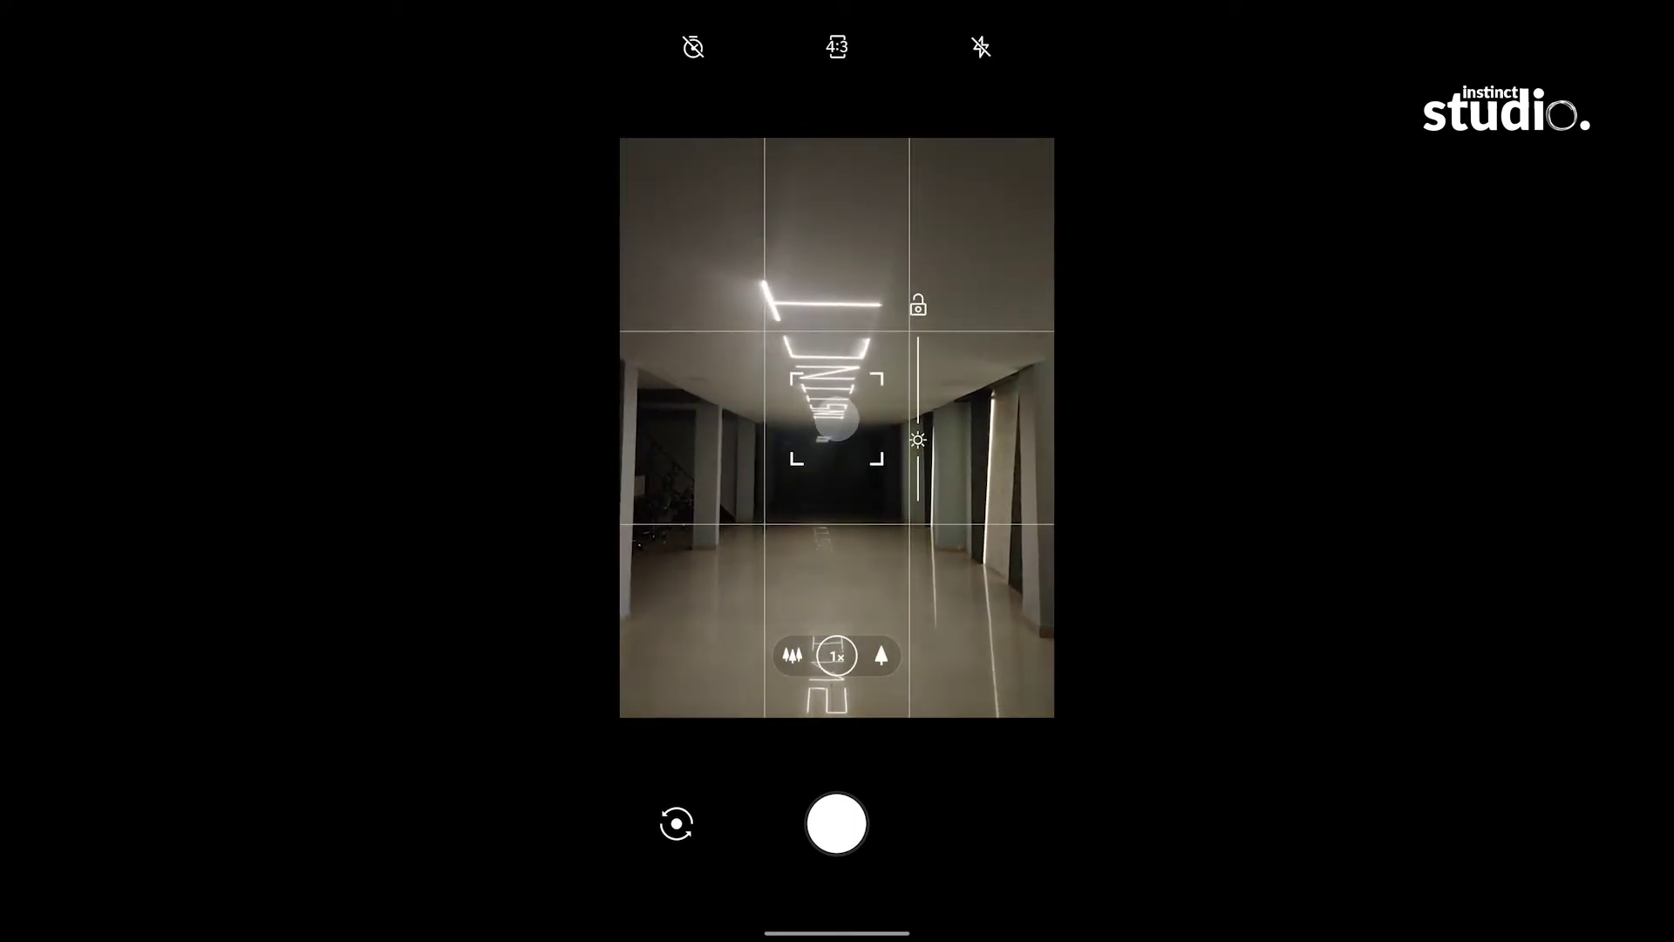
left_click(836, 823)
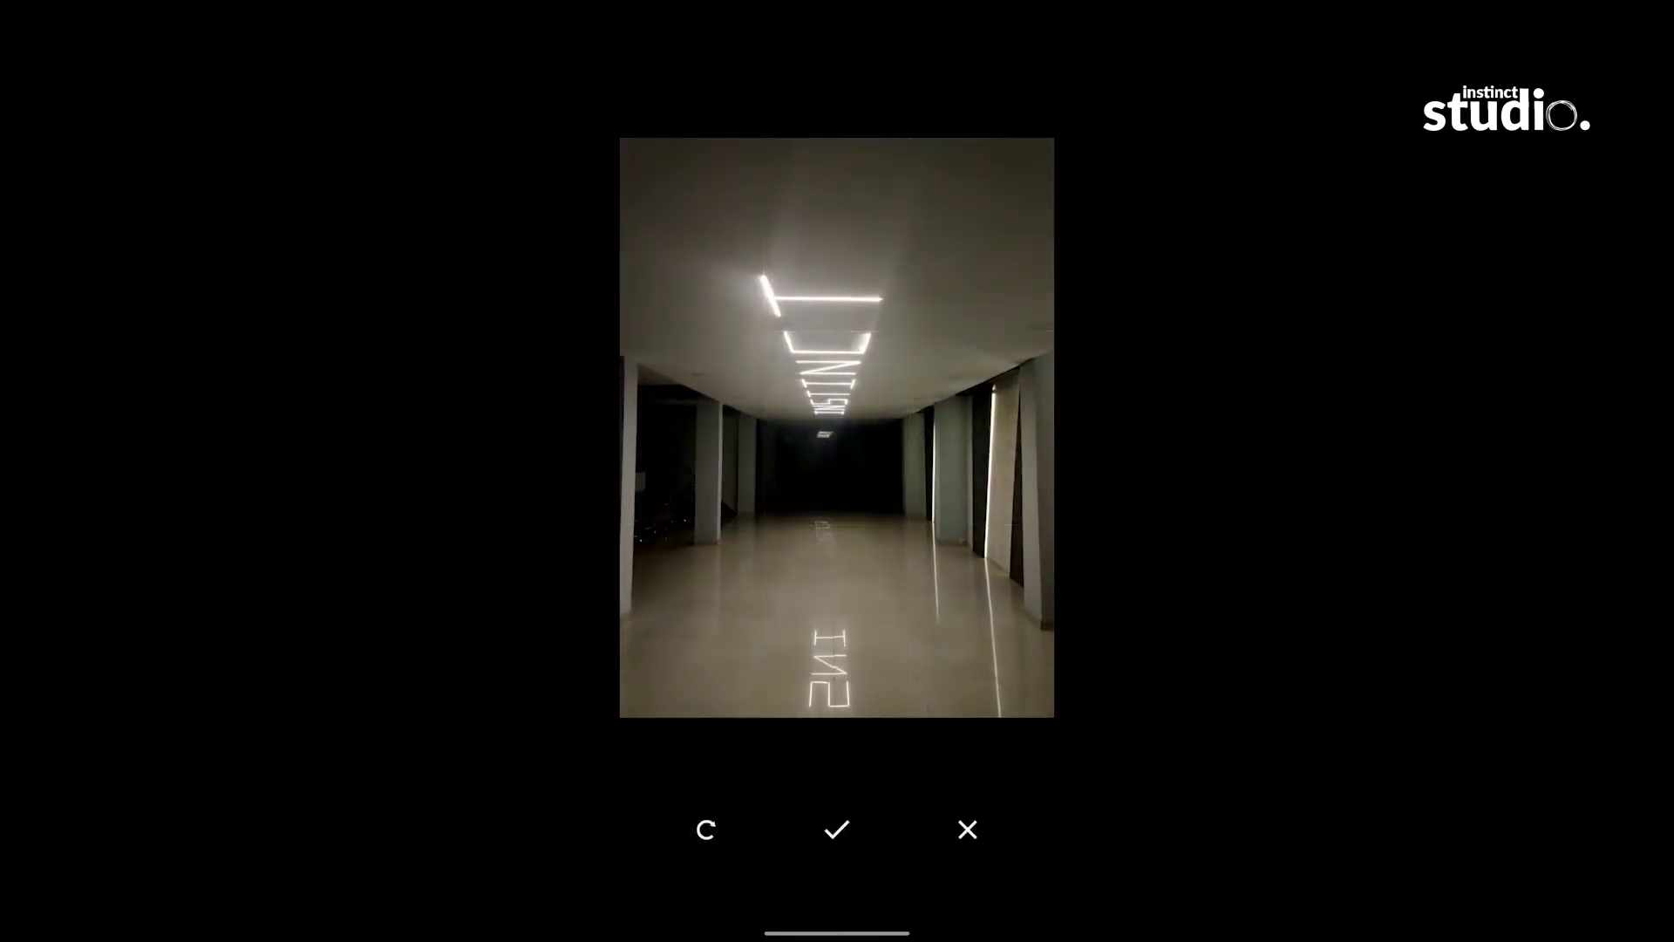
left_click(837, 829)
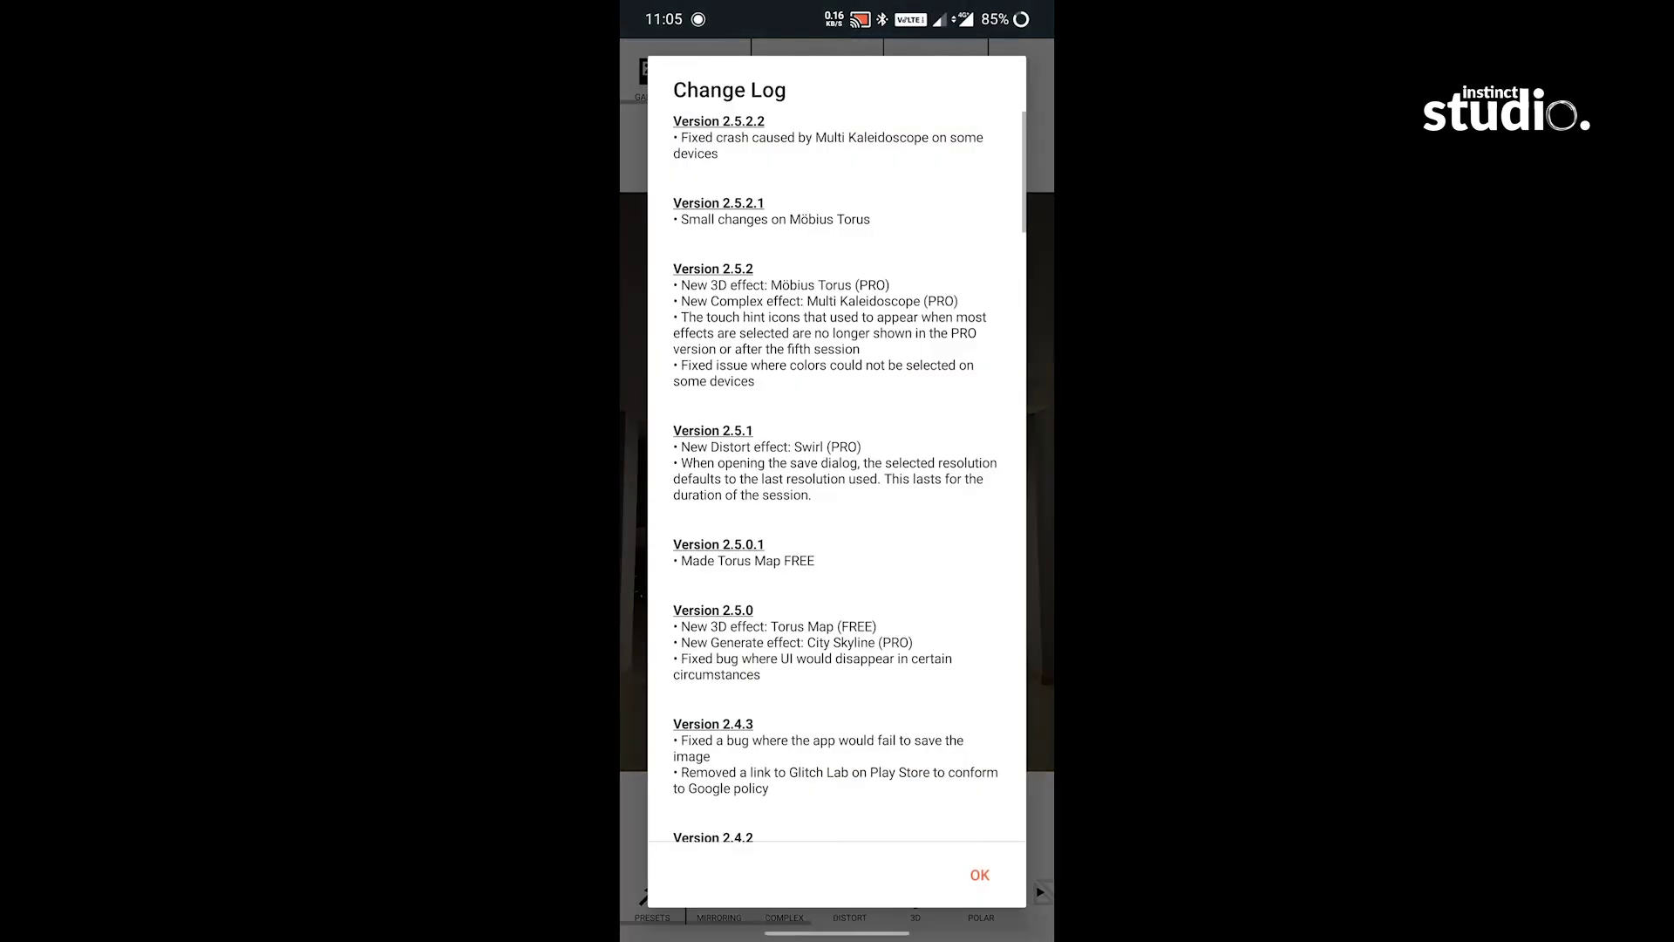
Step: Close the change log and apply the Quad 1 mirroring effect to the corridor photo
left_click(979, 874)
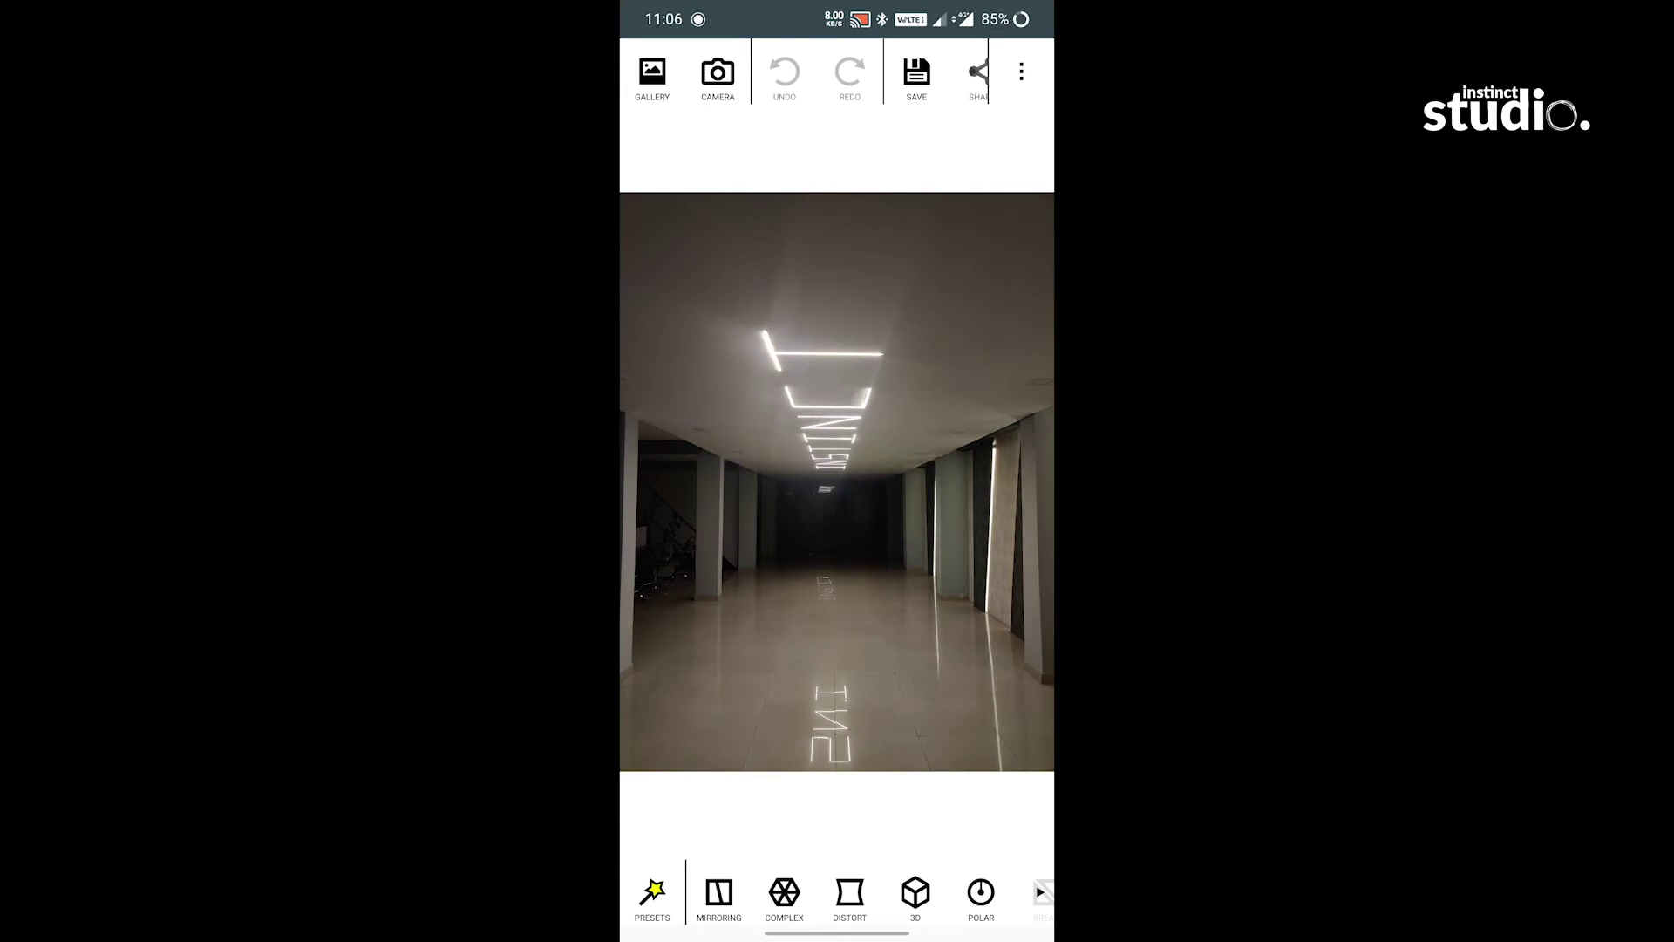
left_click(718, 891)
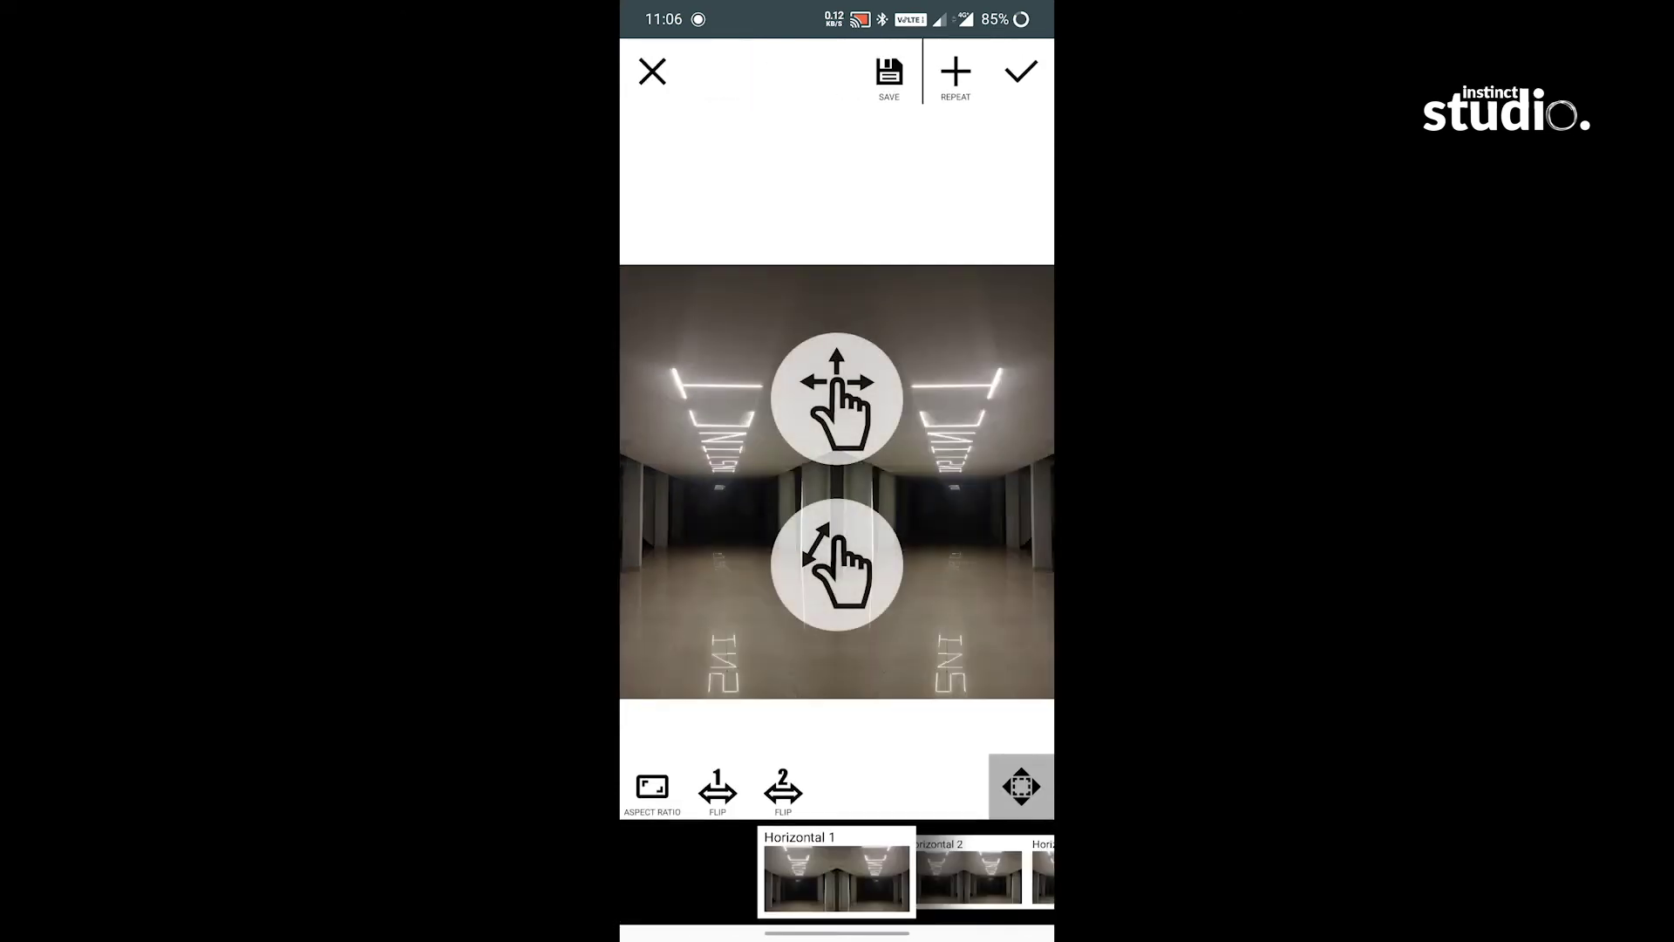
left_click(968, 876)
left_click(957, 881)
left_click(954, 898)
left_click(957, 879)
left_click(957, 879)
left_click(958, 879)
left_click(957, 878)
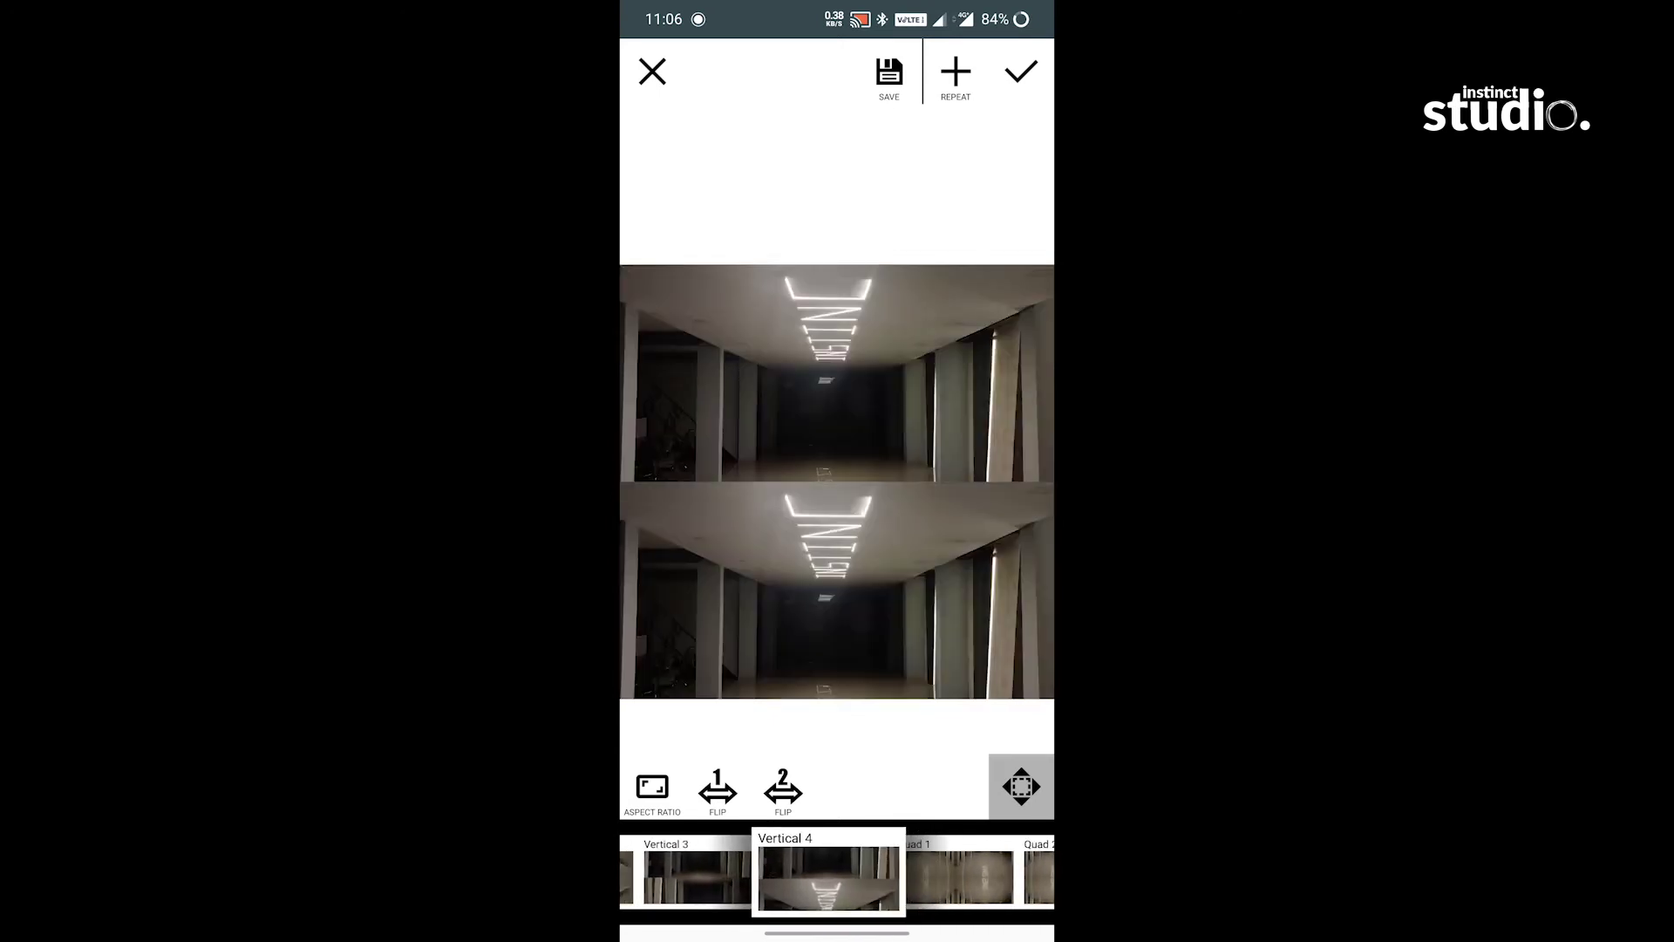
left_click(957, 879)
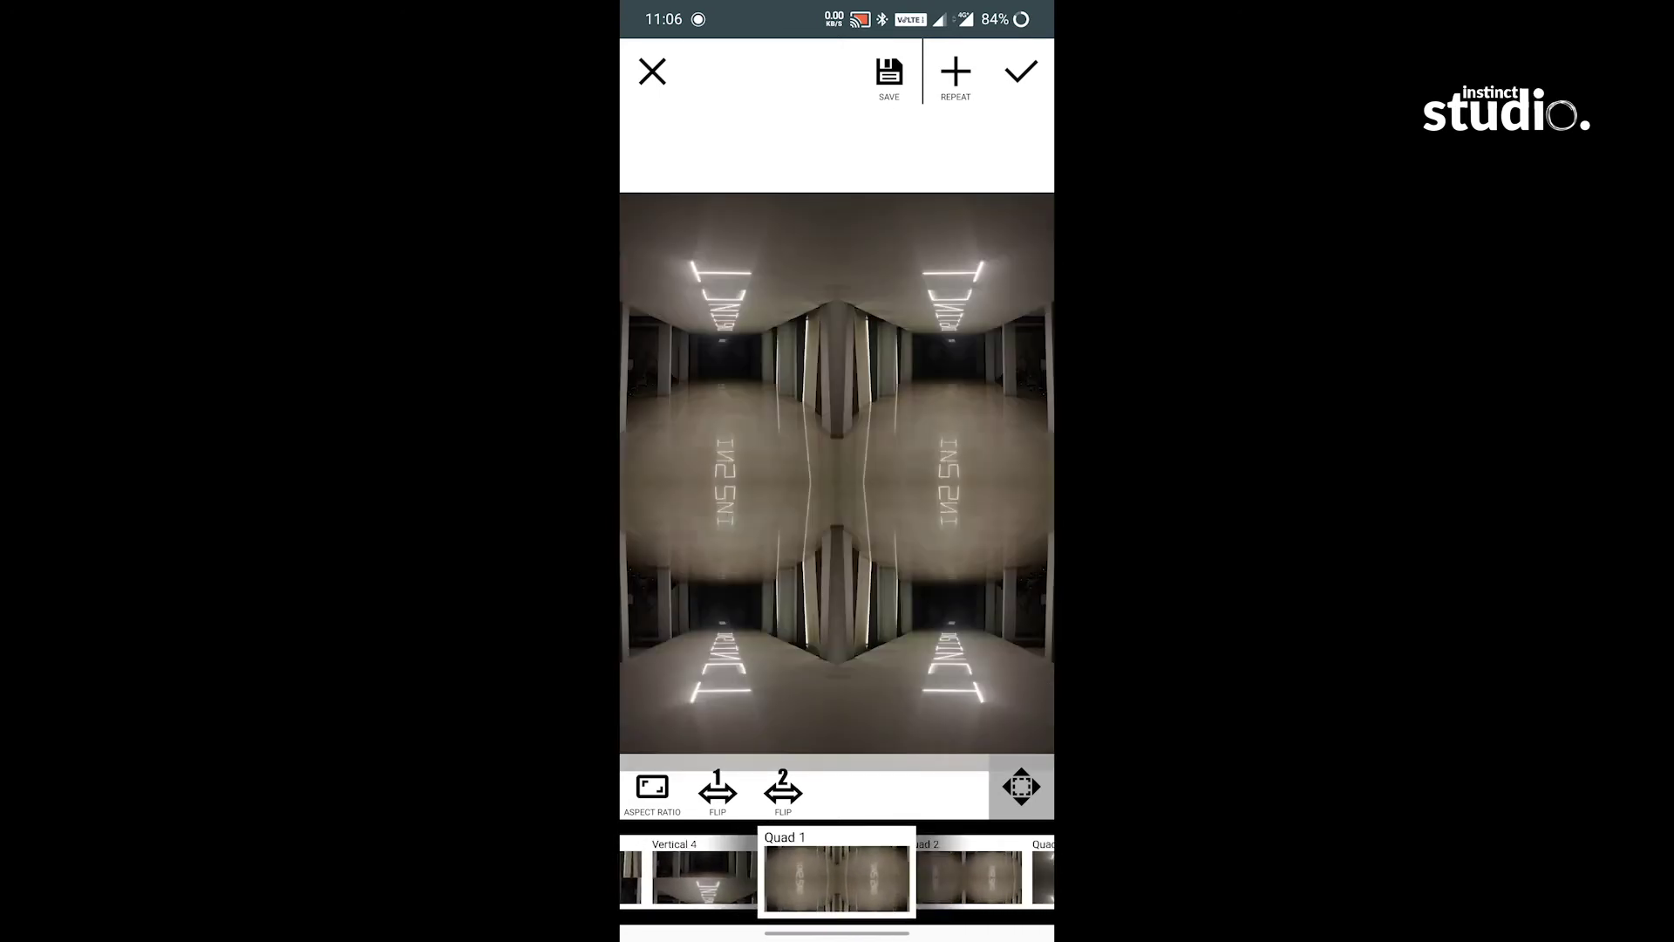
left_click(968, 876)
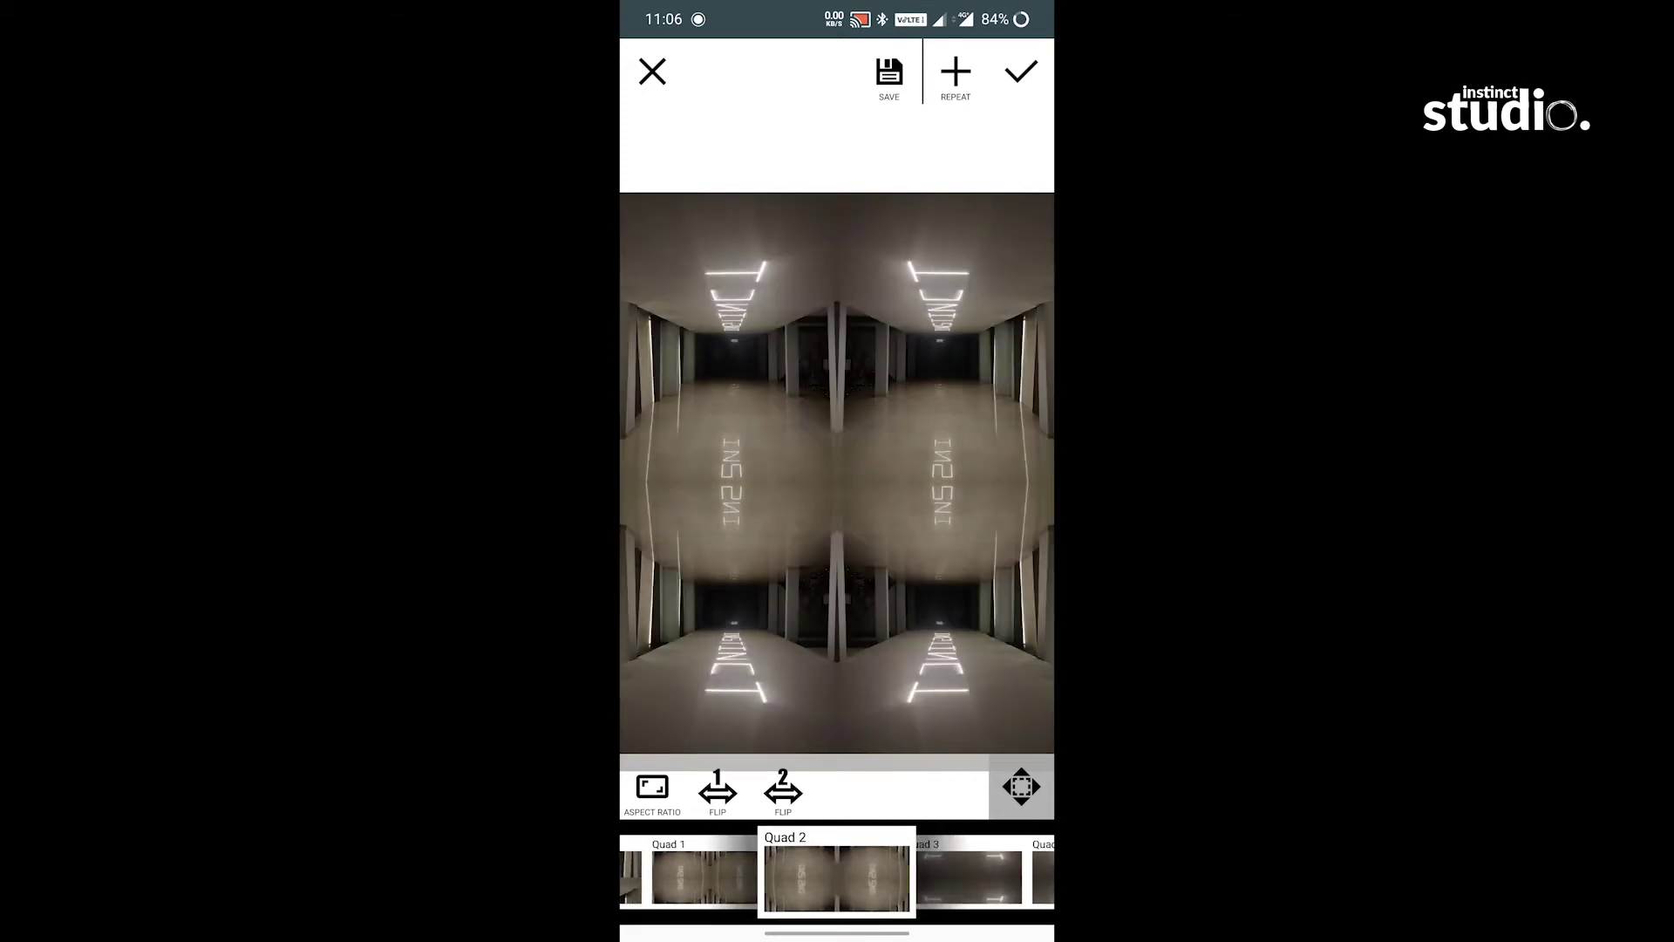
left_click(704, 877)
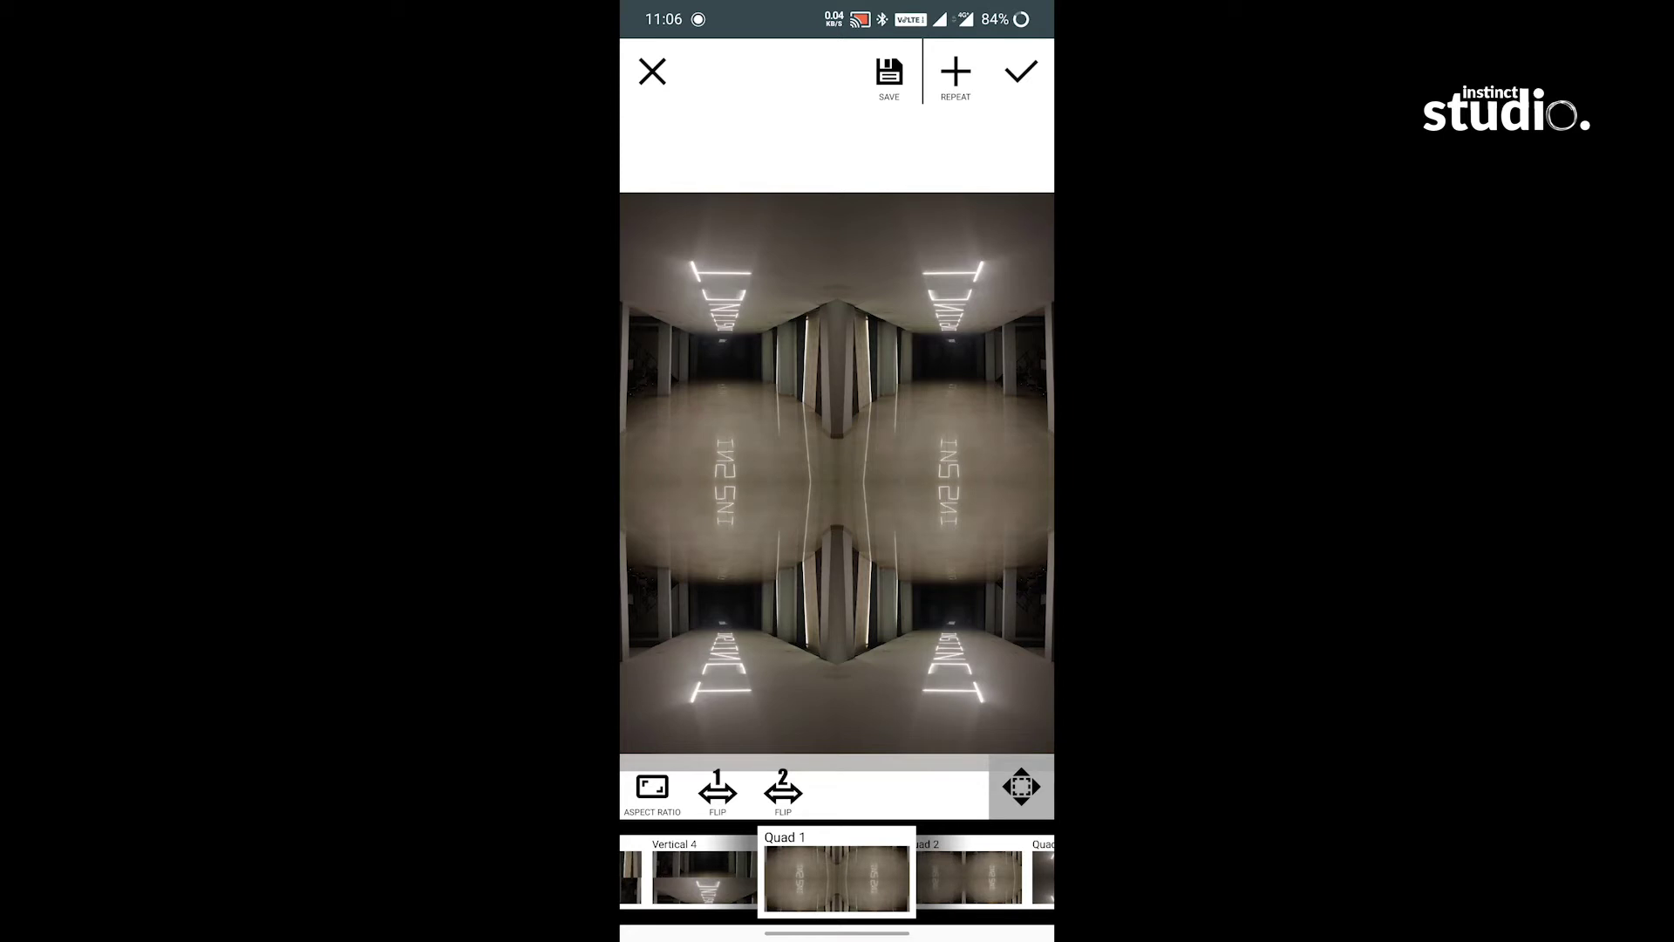
Step: Try several aspect ratios for the mirrored corridor photo, set it to 1:1 and save the image
left_click(652, 789)
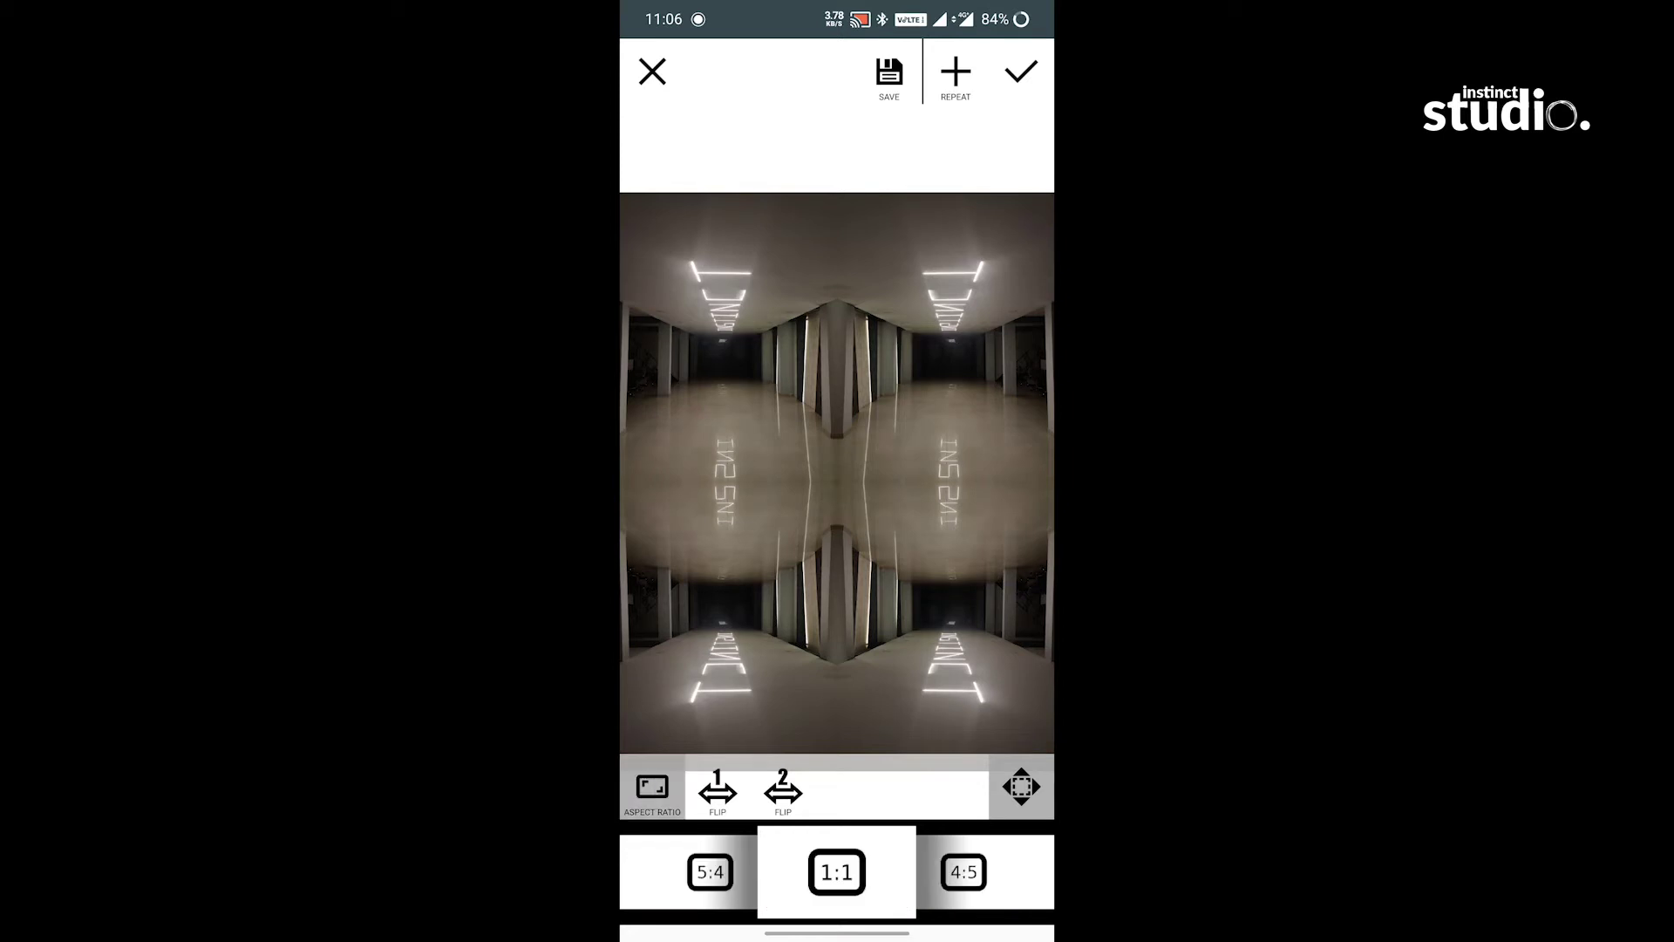
left_click_drag(698, 872, 890, 872)
left_click(642, 871)
left_click(629, 872)
left_click(750, 872)
left_click(965, 872)
left_click_drag(954, 903, 914, 903)
left_click(900, 872)
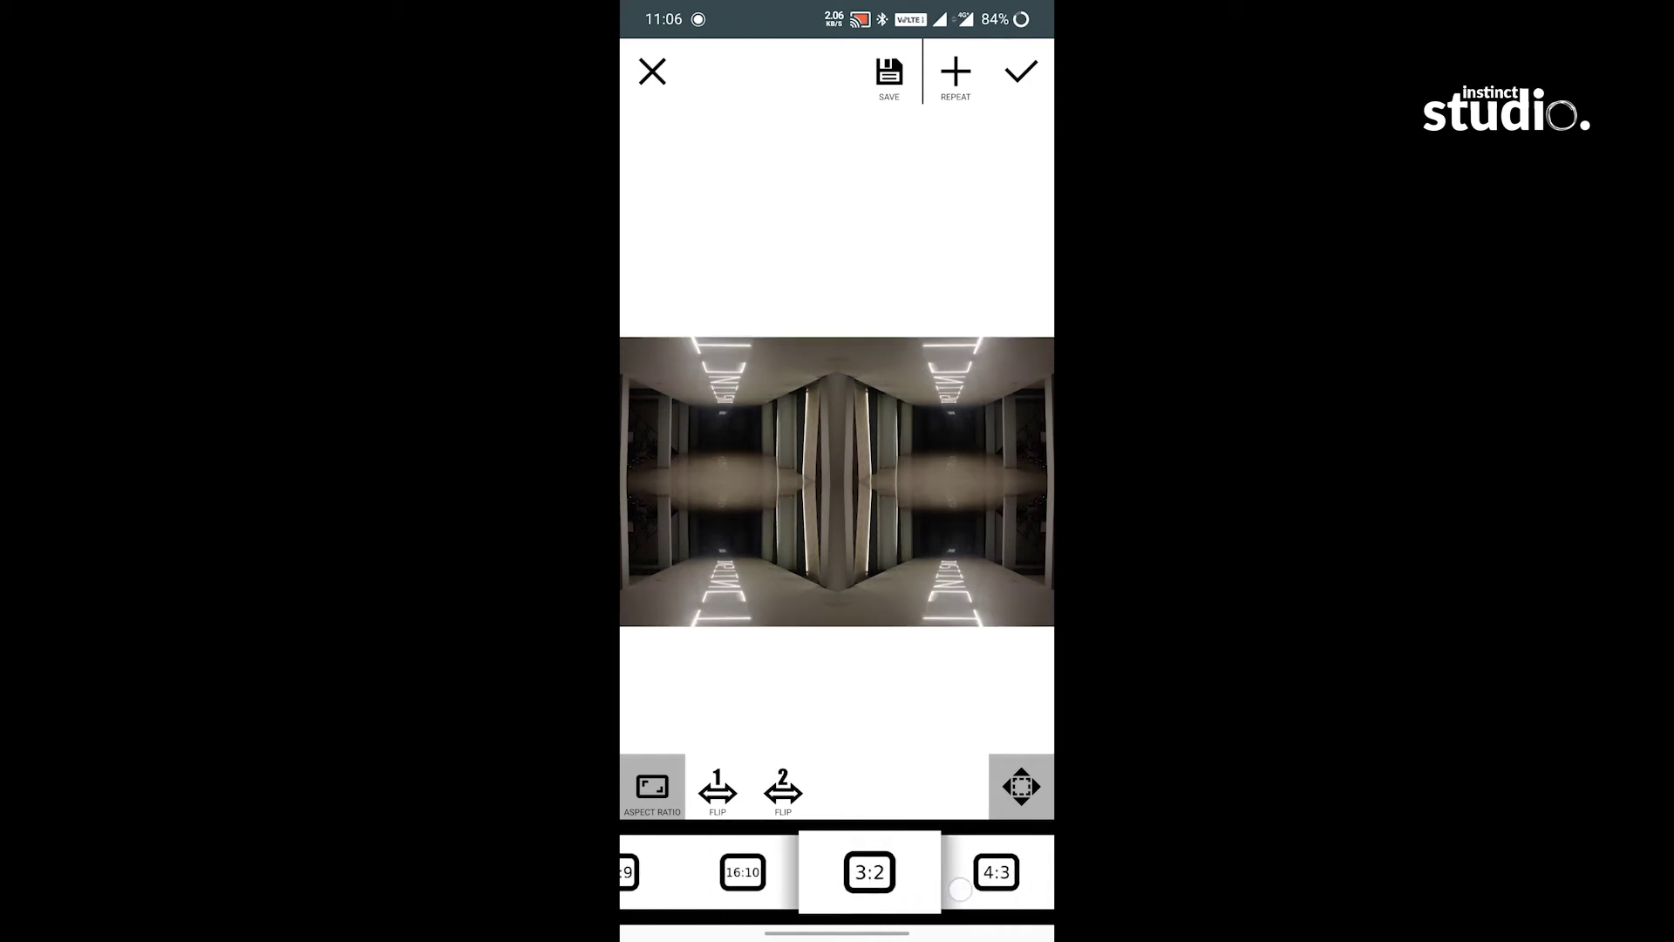
left_click(1009, 872)
left_click(1009, 872)
left_click(963, 872)
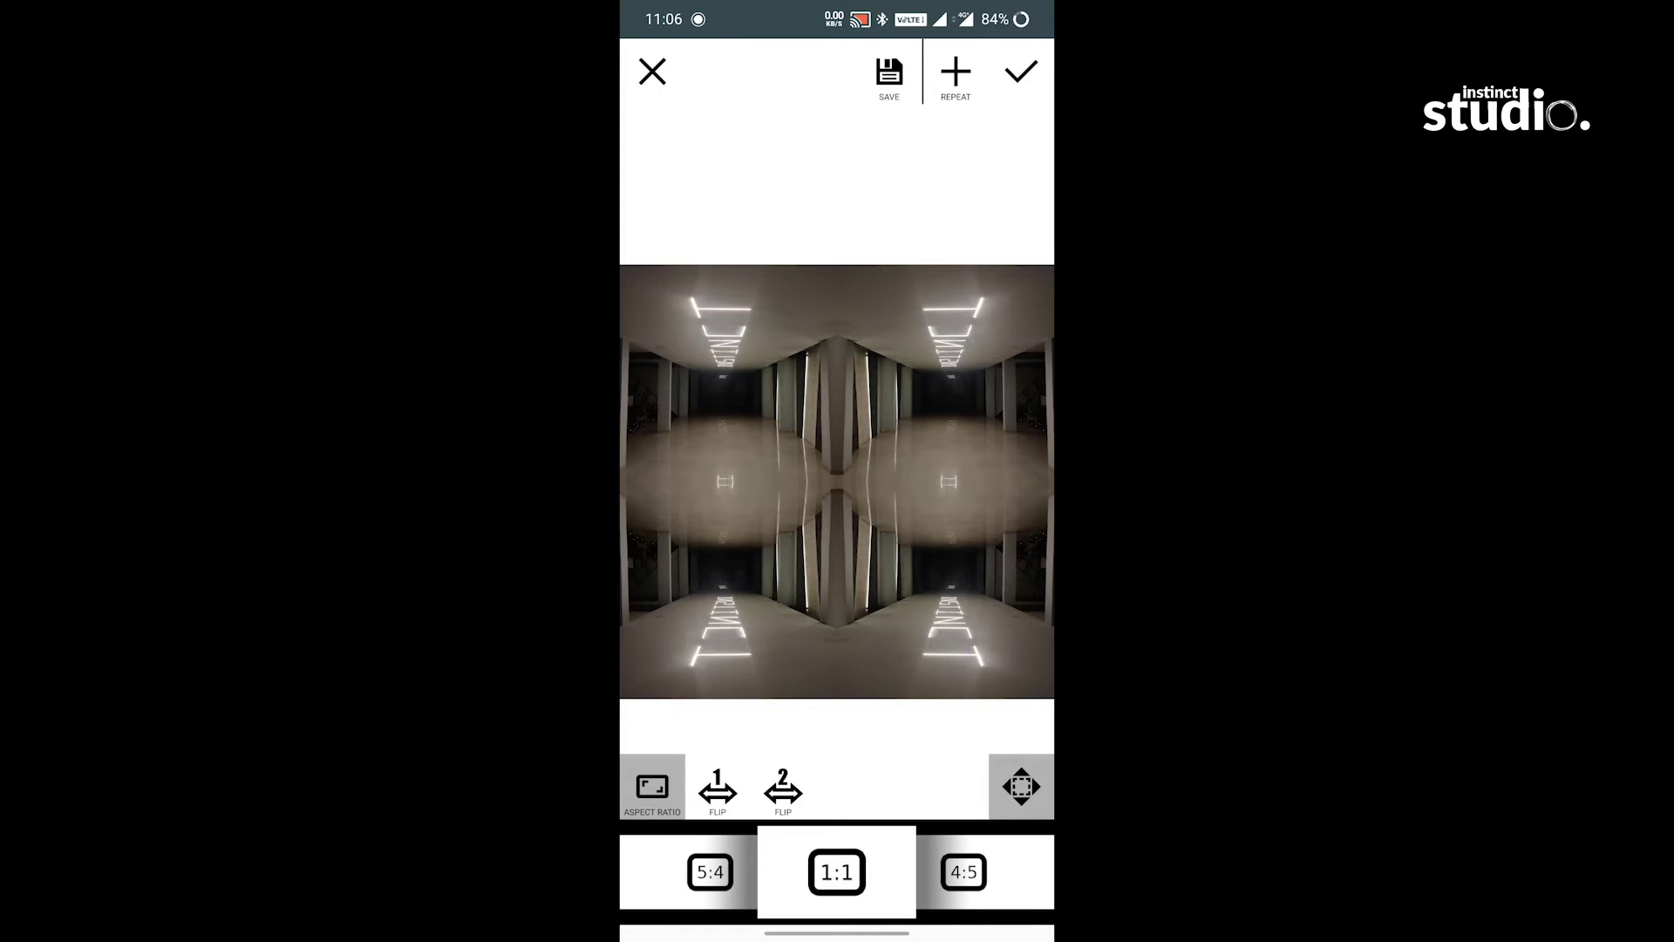
left_click(888, 77)
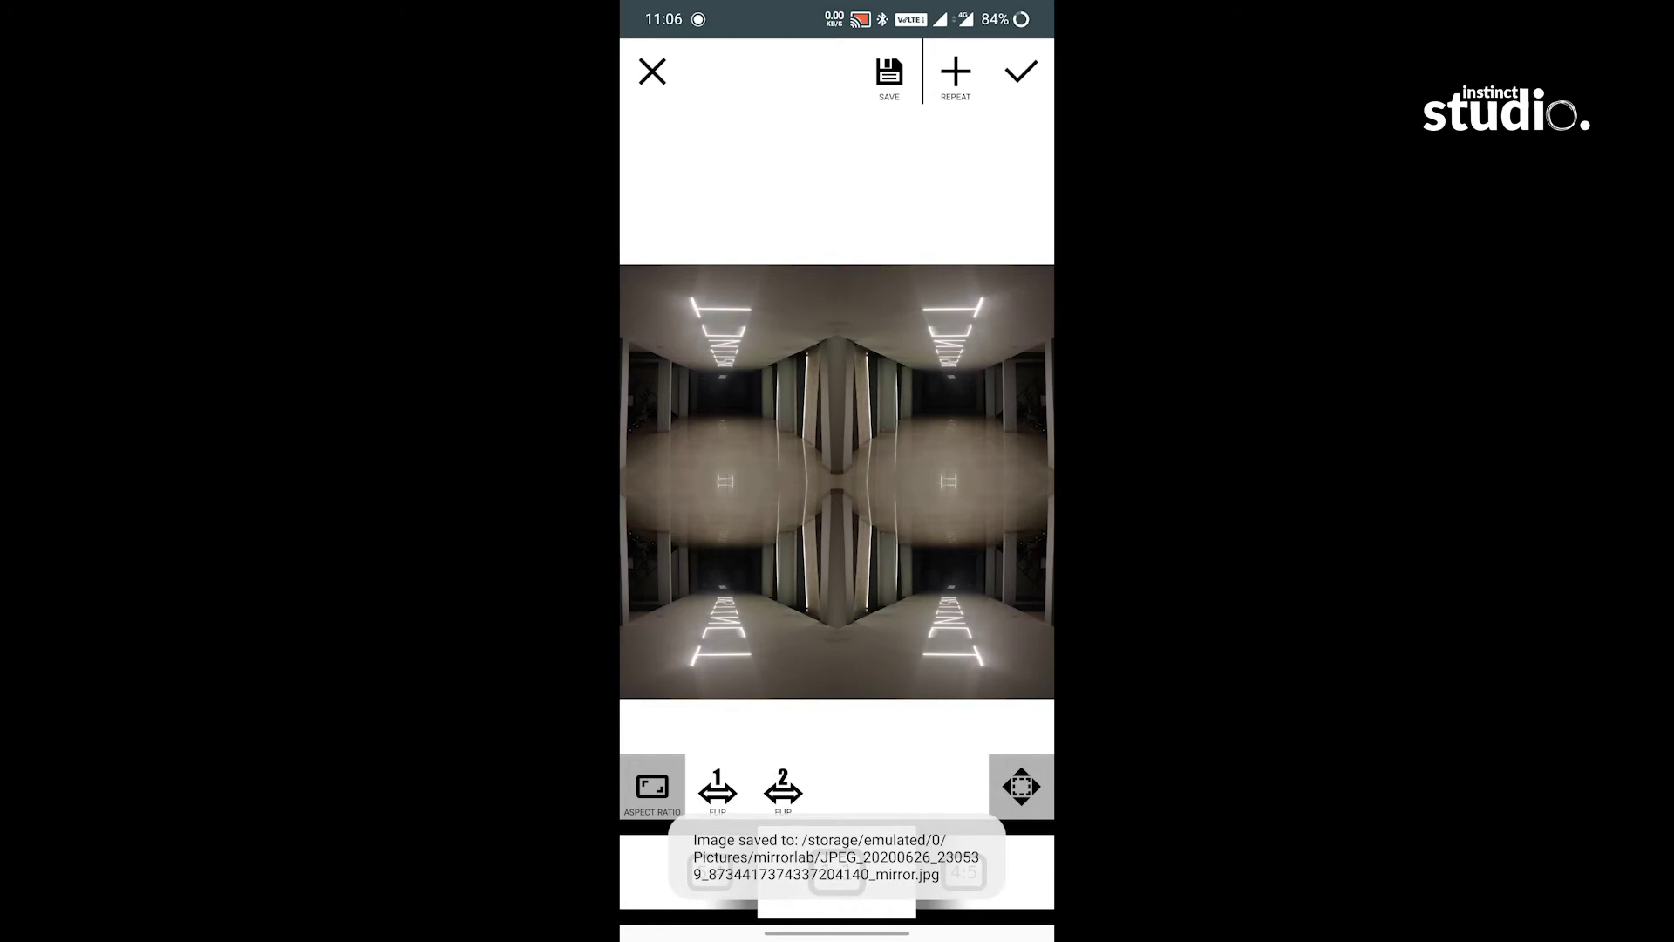
Step: Switch to Snapseed and open the newly saved mirrored corridor photo from the recent images
left_click_drag(837, 931, 837, 611)
left_click_drag(837, 784, 837, 611)
type("Sna")
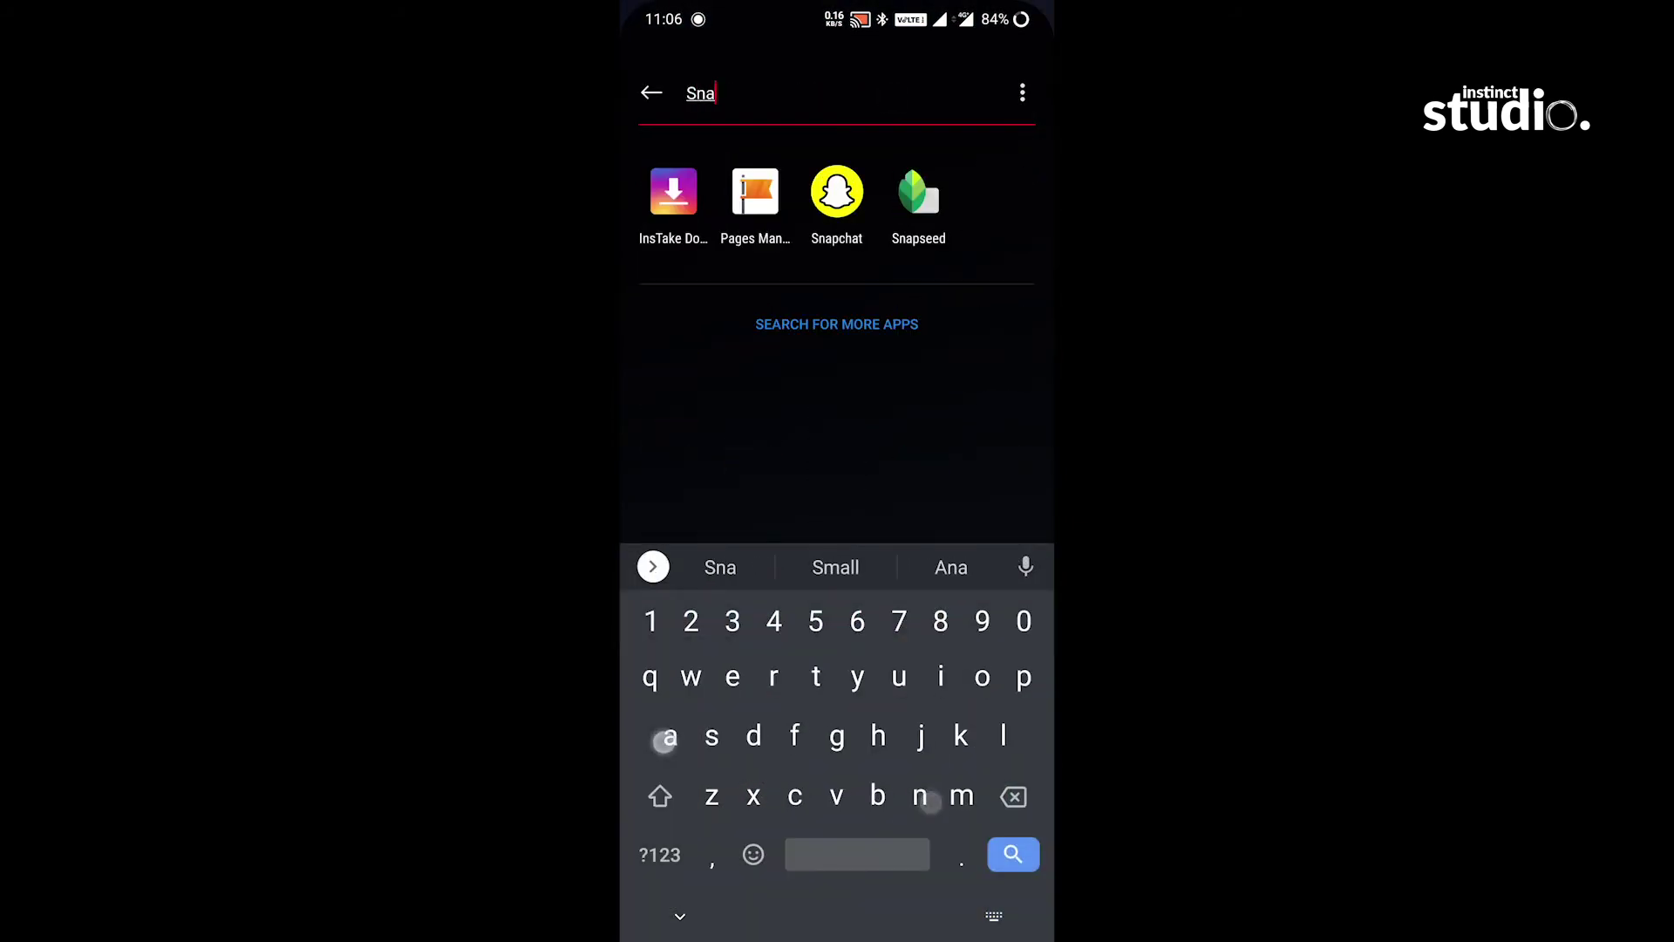
left_click(919, 192)
left_click(673, 67)
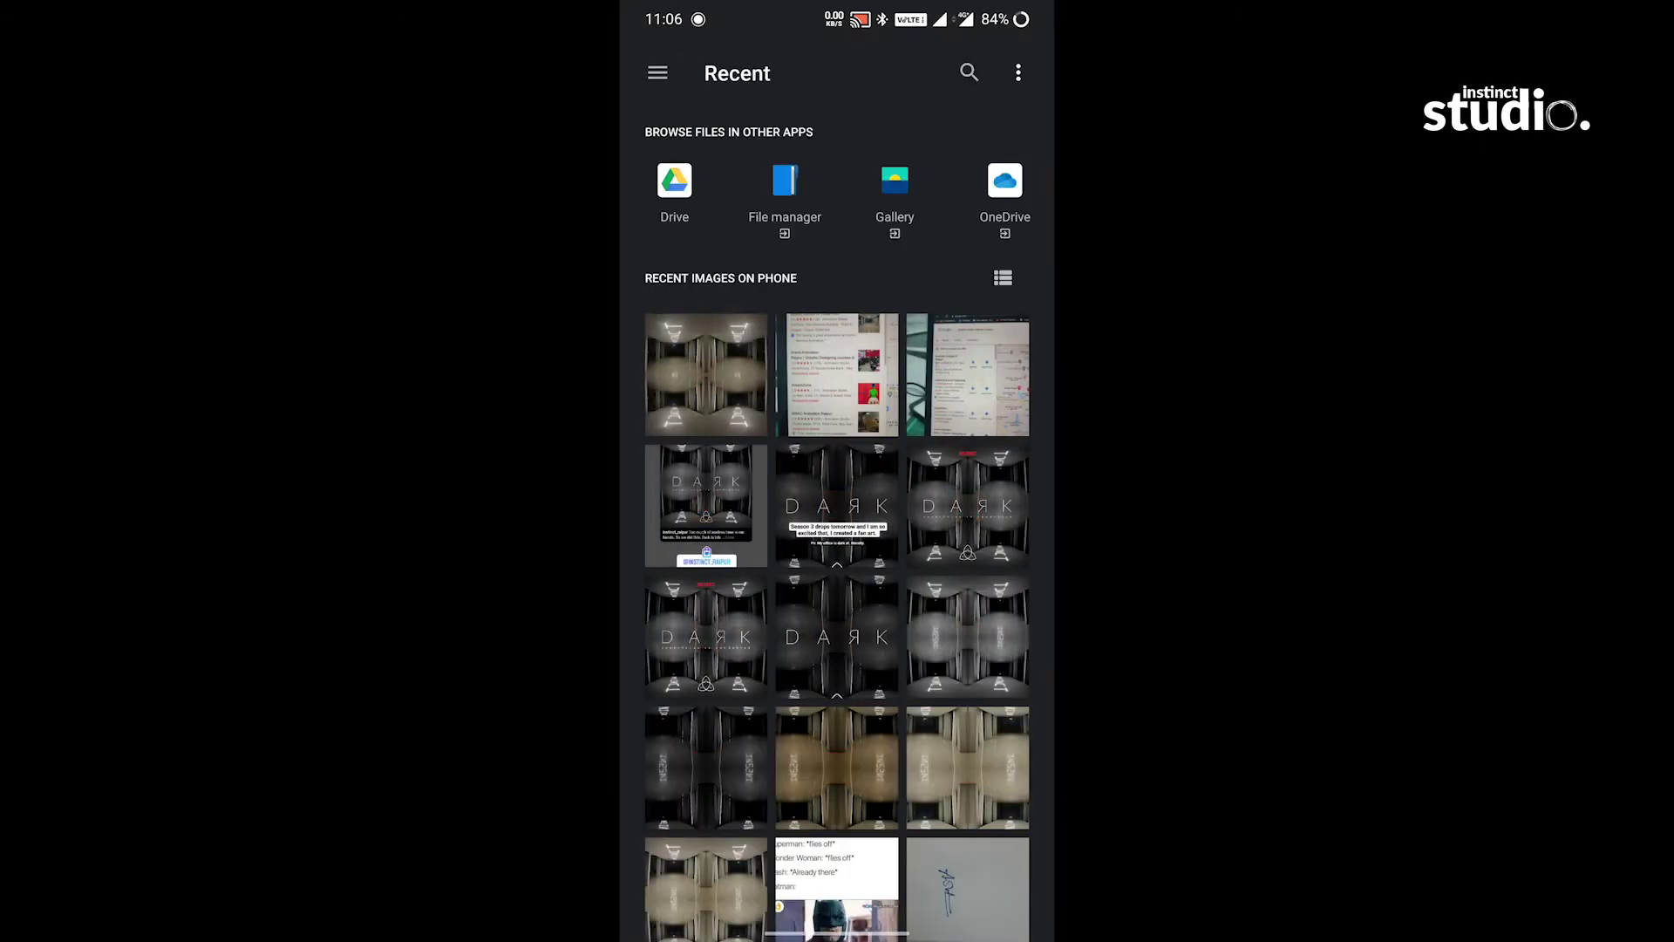
left_click(714, 393)
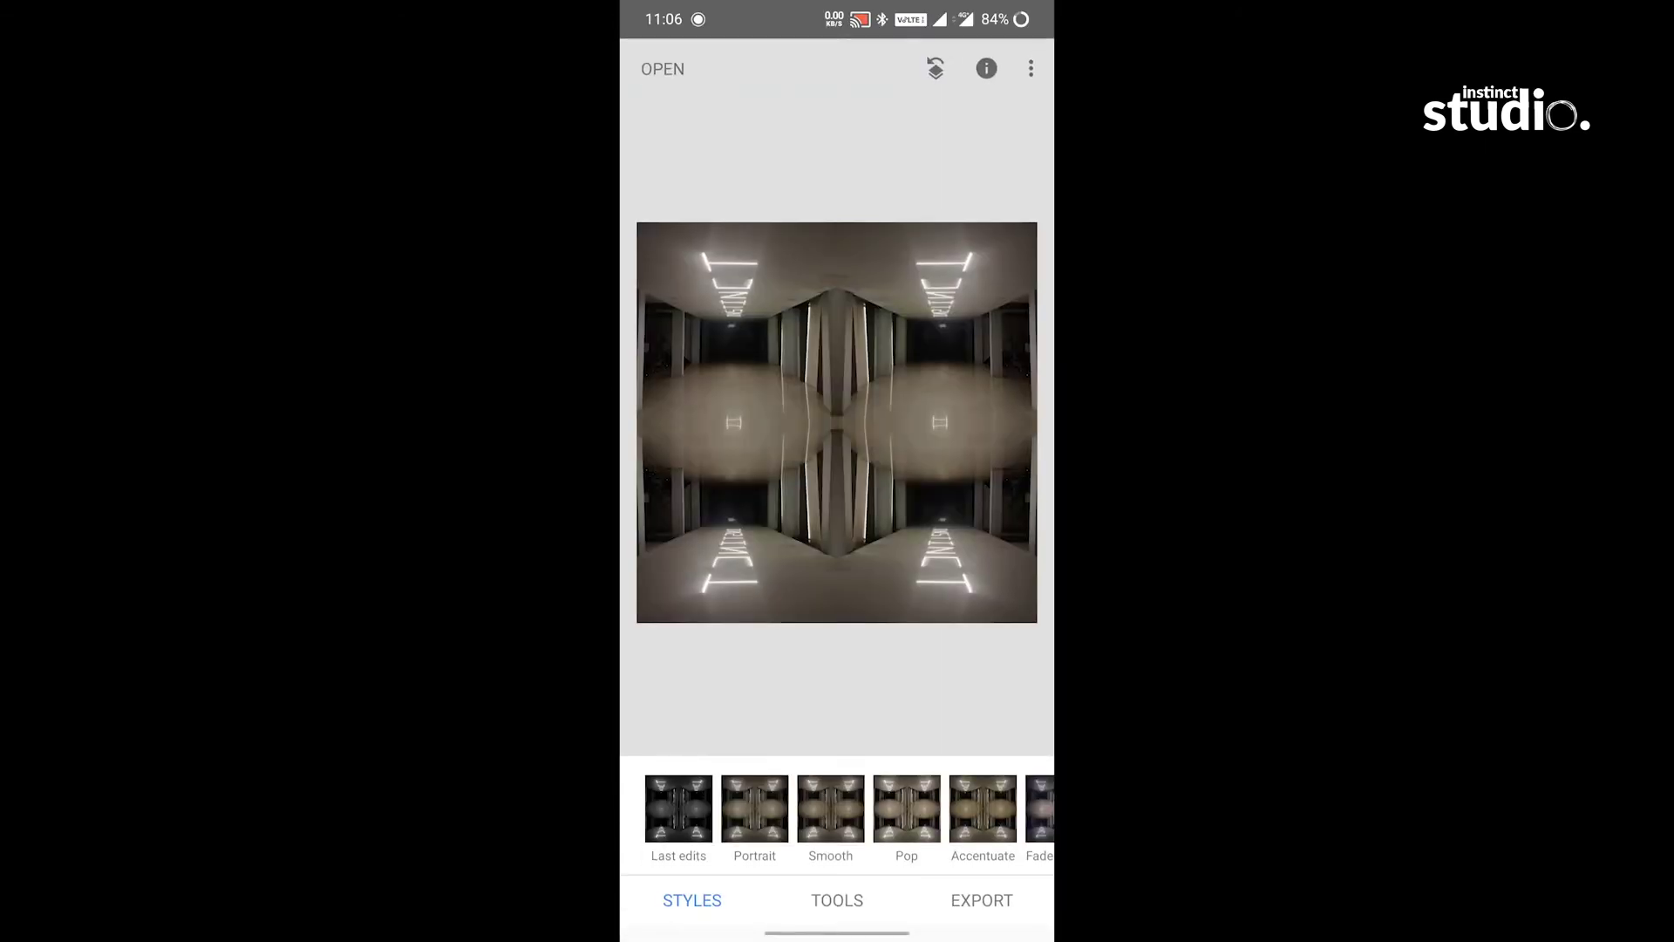
Step: Darken the mirrored corridor photo with Tune Image and apply the adjustment
left_click(837, 900)
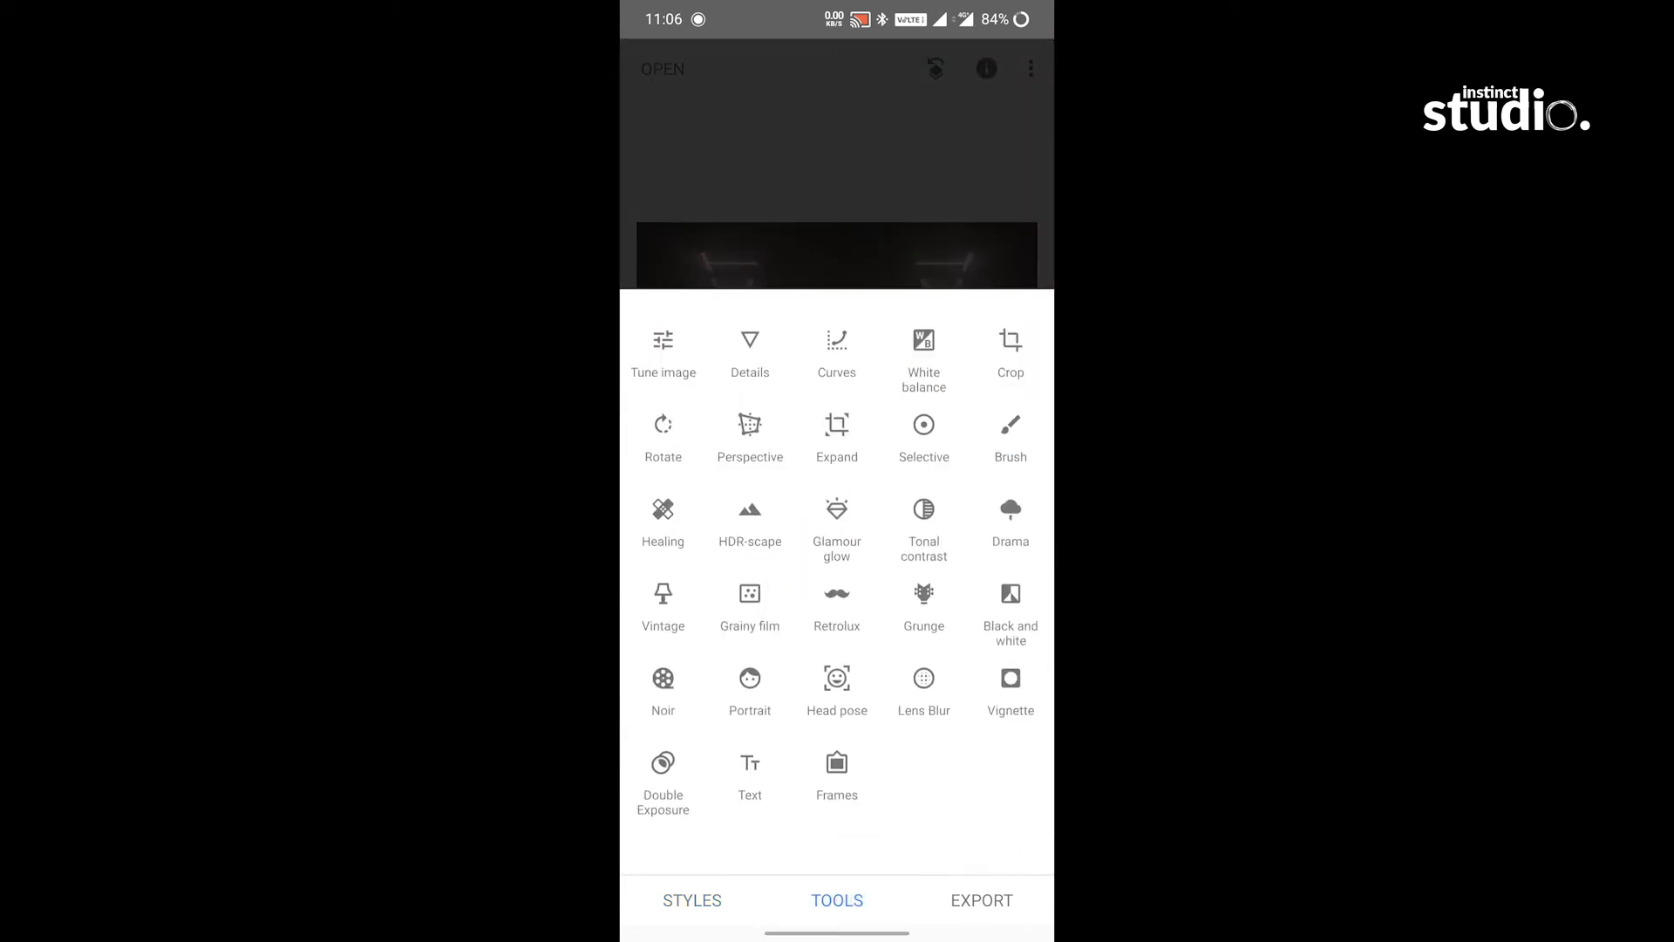
left_click(663, 348)
left_click_drag(918, 795, 1008, 804)
left_click_drag(902, 803, 964, 600)
mouse_move(867, 782)
left_mouse_down()
mouse_move(975, 785)
mouse_move(807, 804)
mouse_move(885, 796)
mouse_move(864, 805)
left_mouse_up()
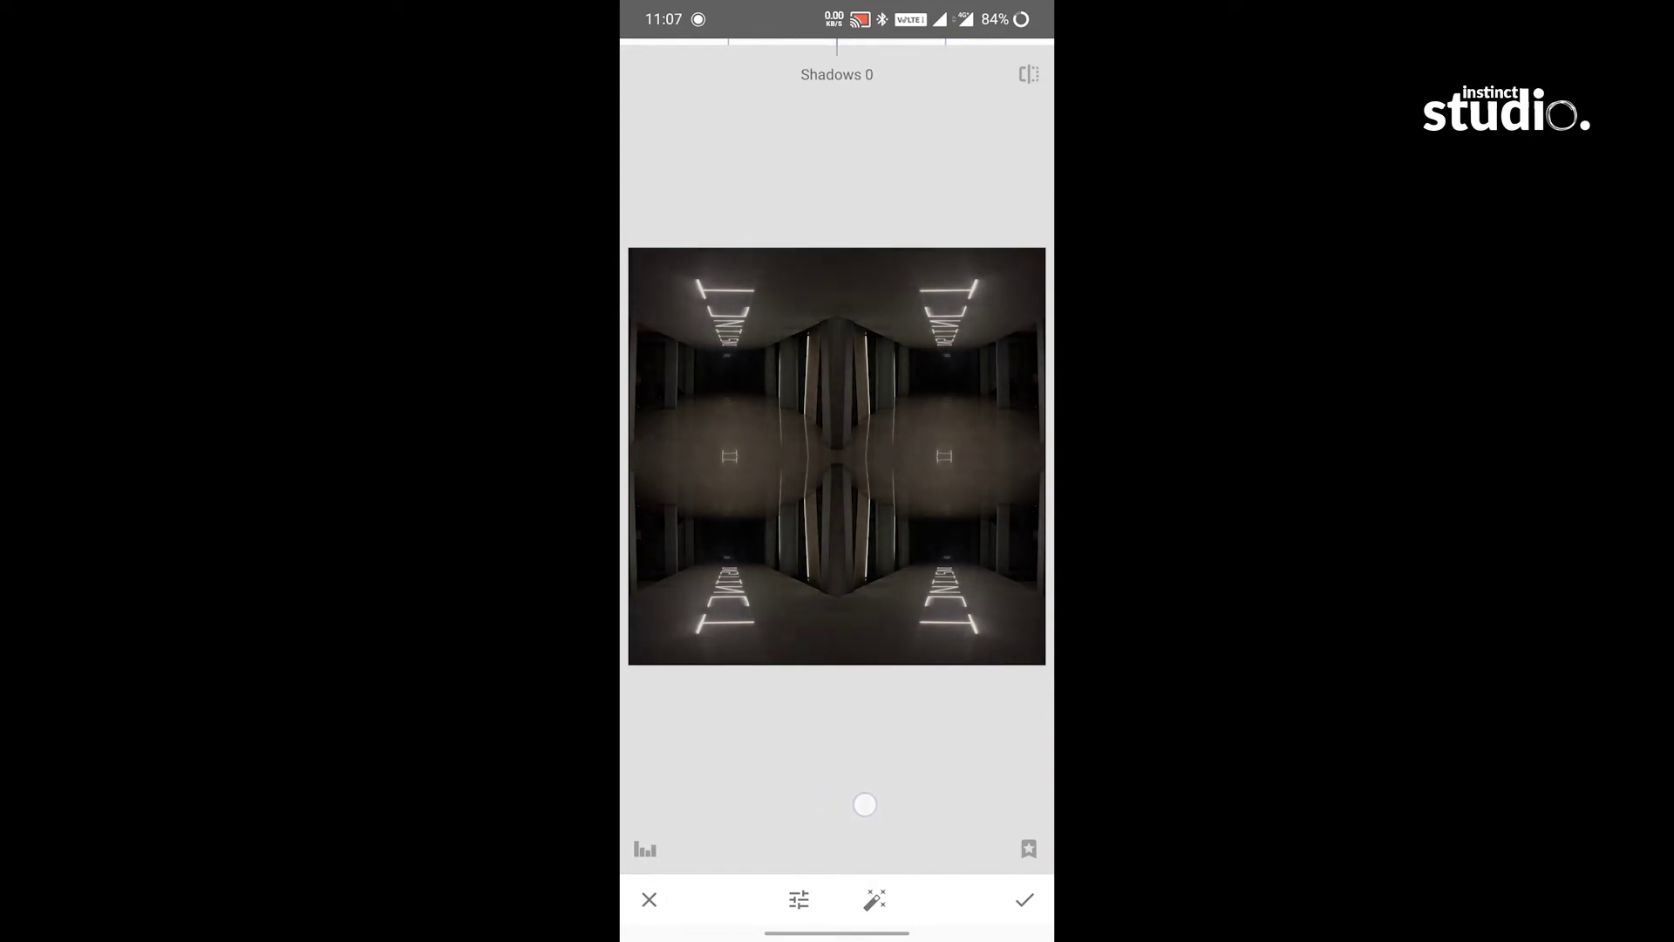
left_click(1020, 899)
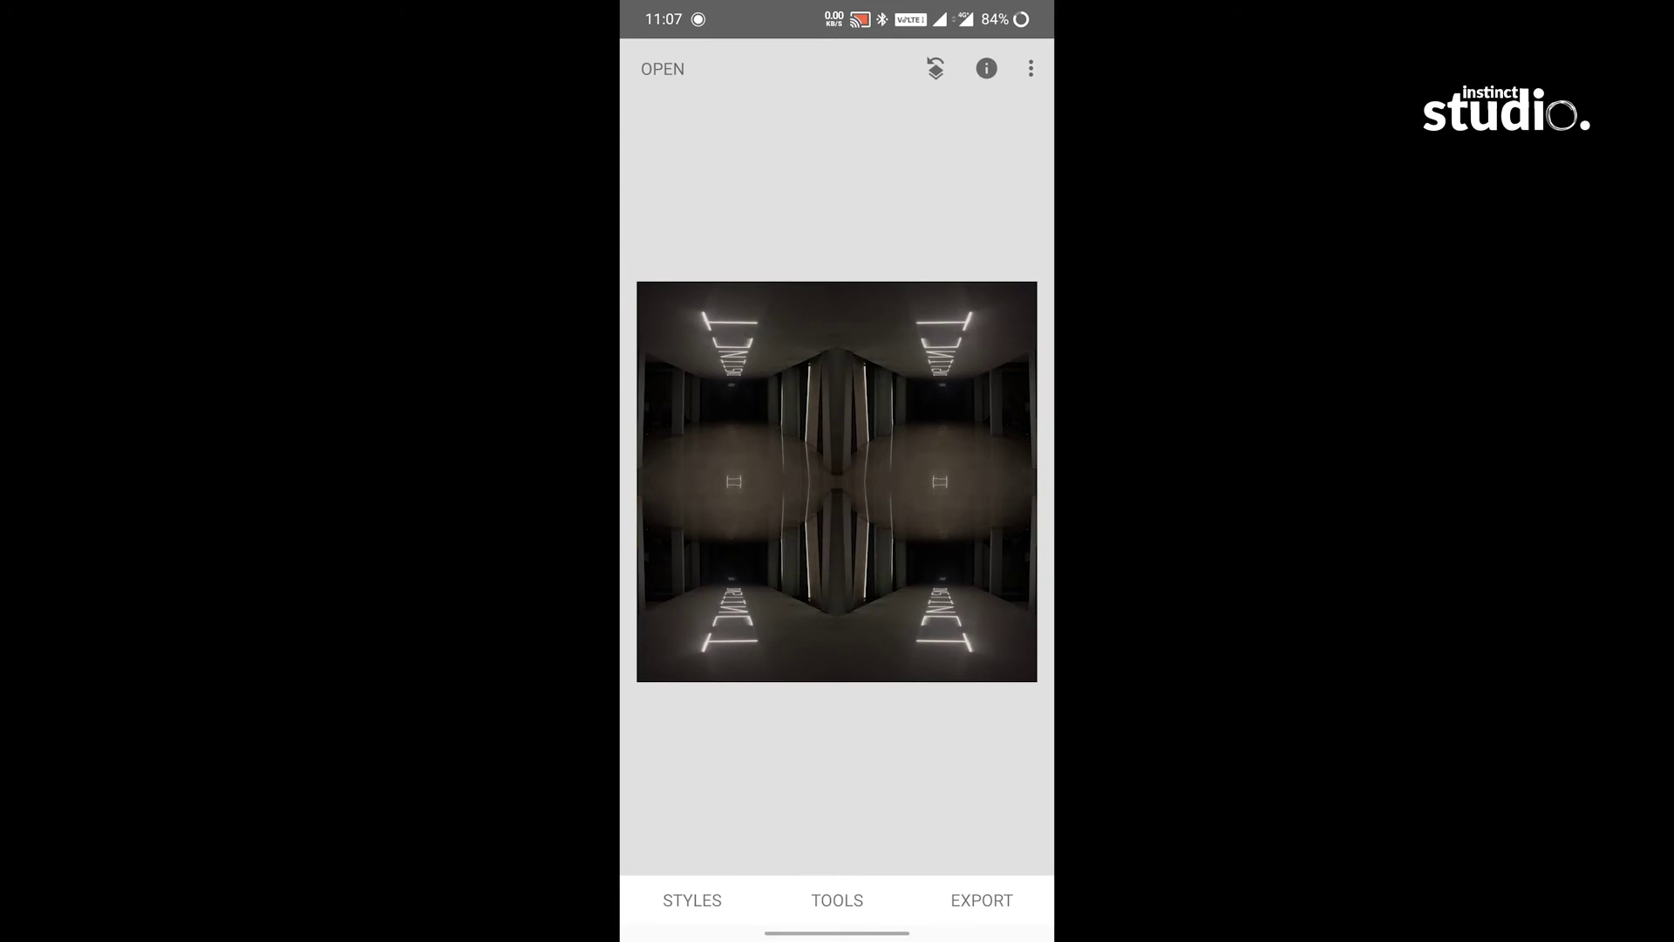
Step: Convert the corridor photo to black and white, compare presets and apply the Contrast preset
left_click(837, 900)
left_click(1017, 601)
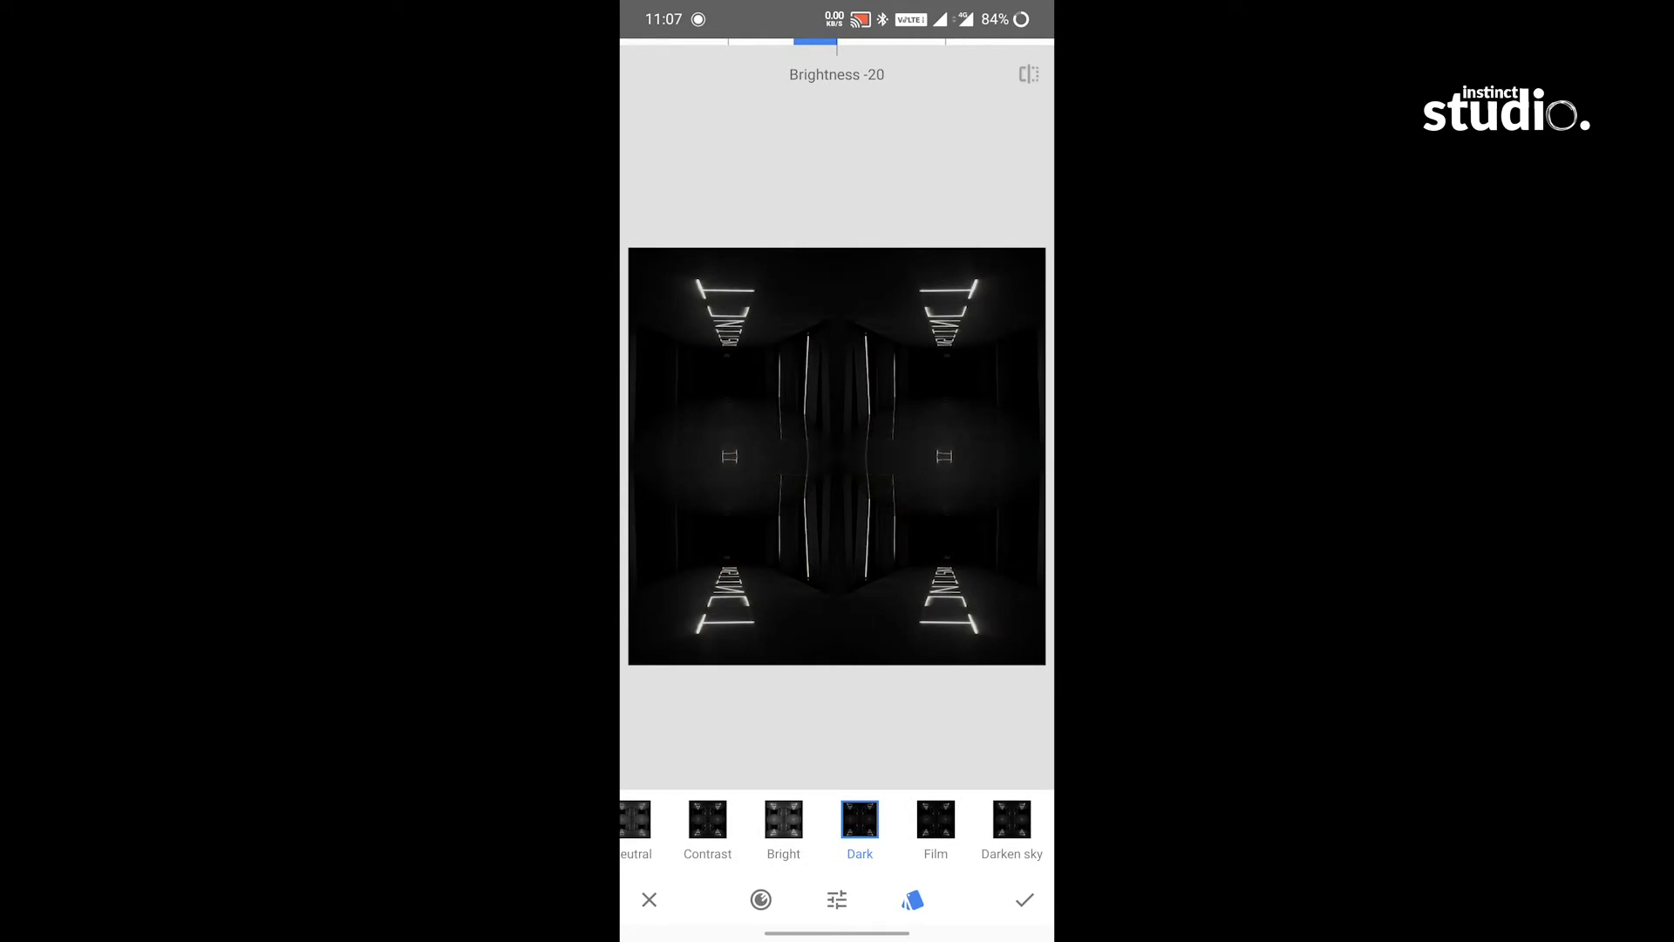
left_click(783, 819)
left_click(889, 820)
left_click(707, 820)
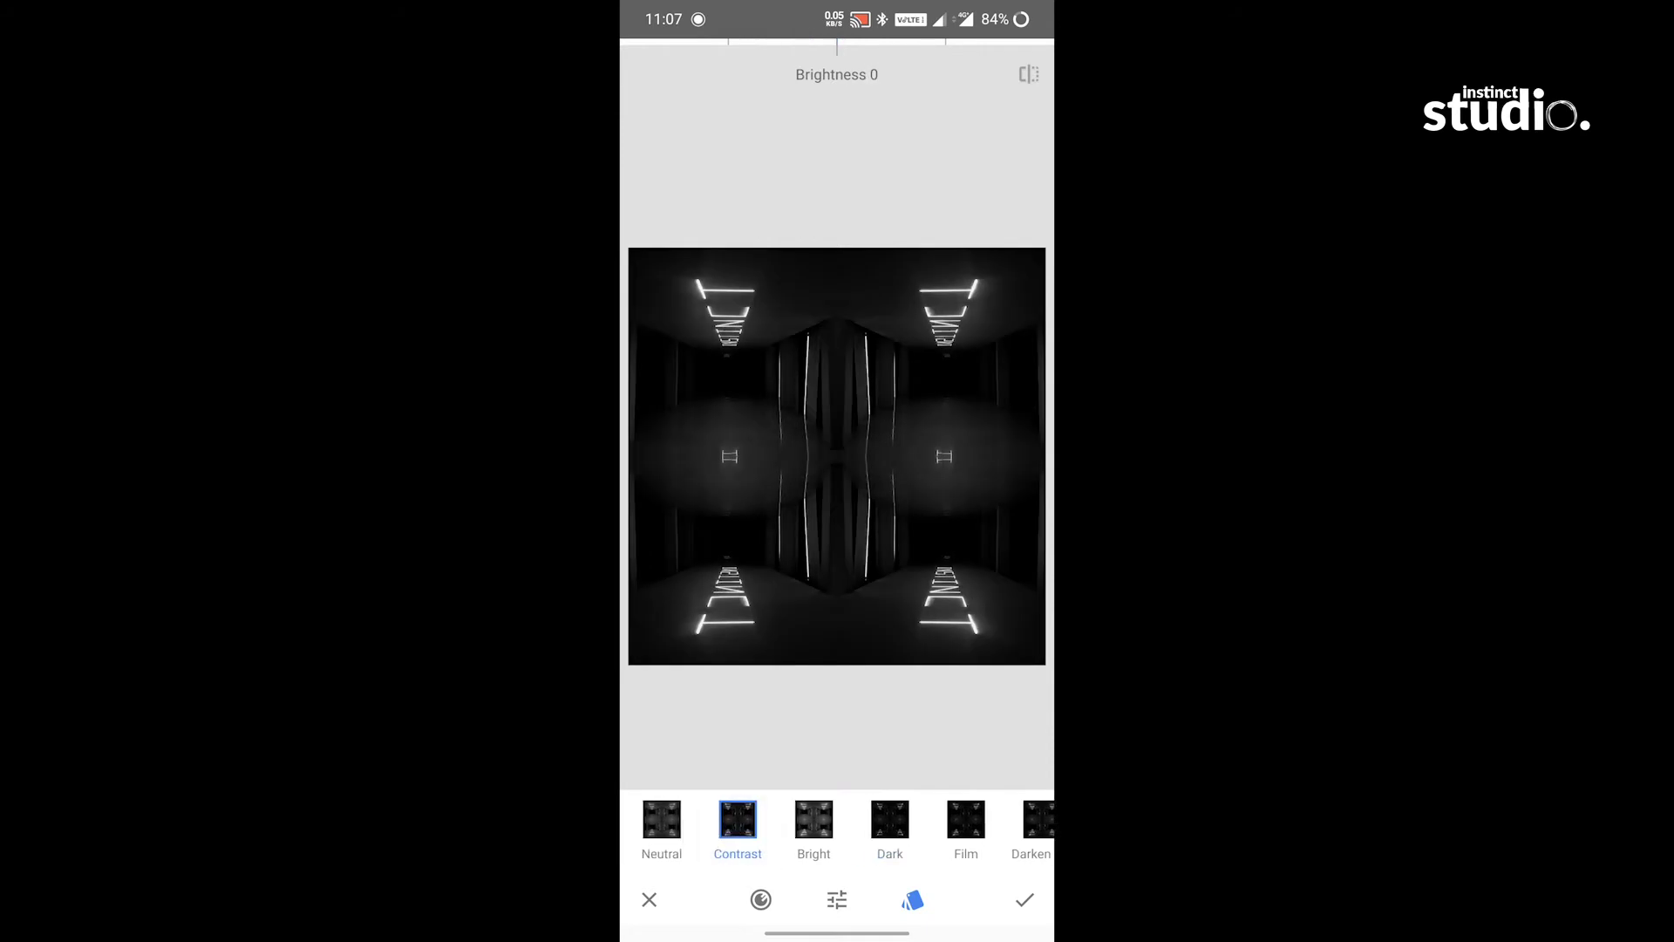
left_click(1025, 900)
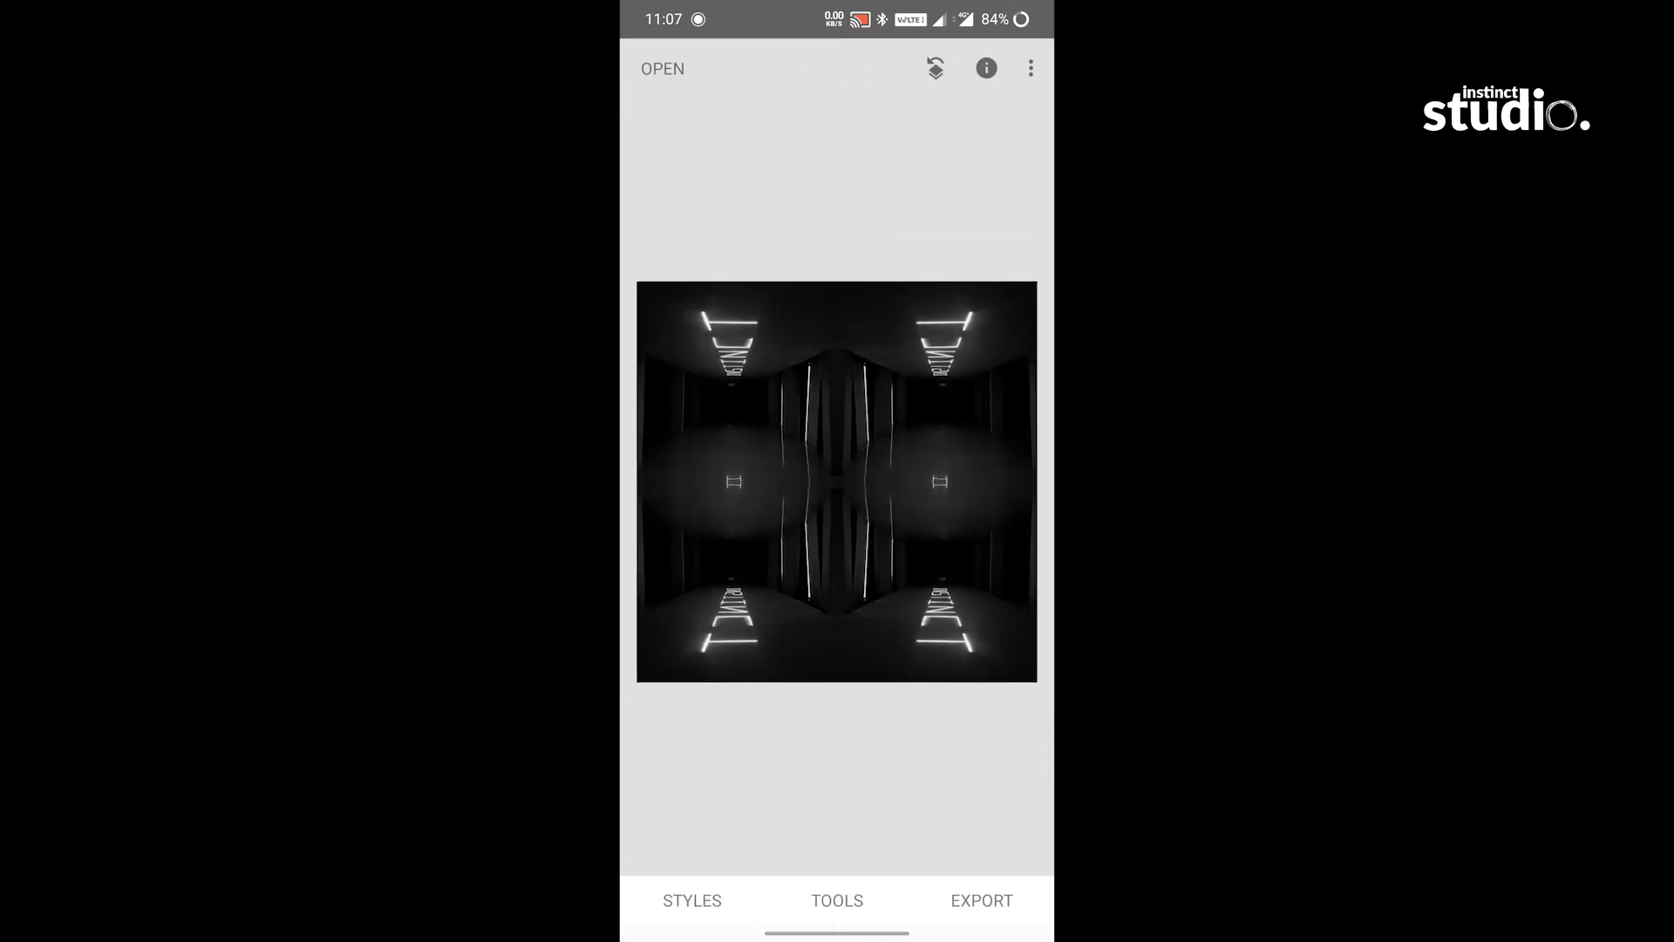
Step: Export the black-and-white corridor photo by saving it to the phone
left_click(981, 900)
left_click(741, 710)
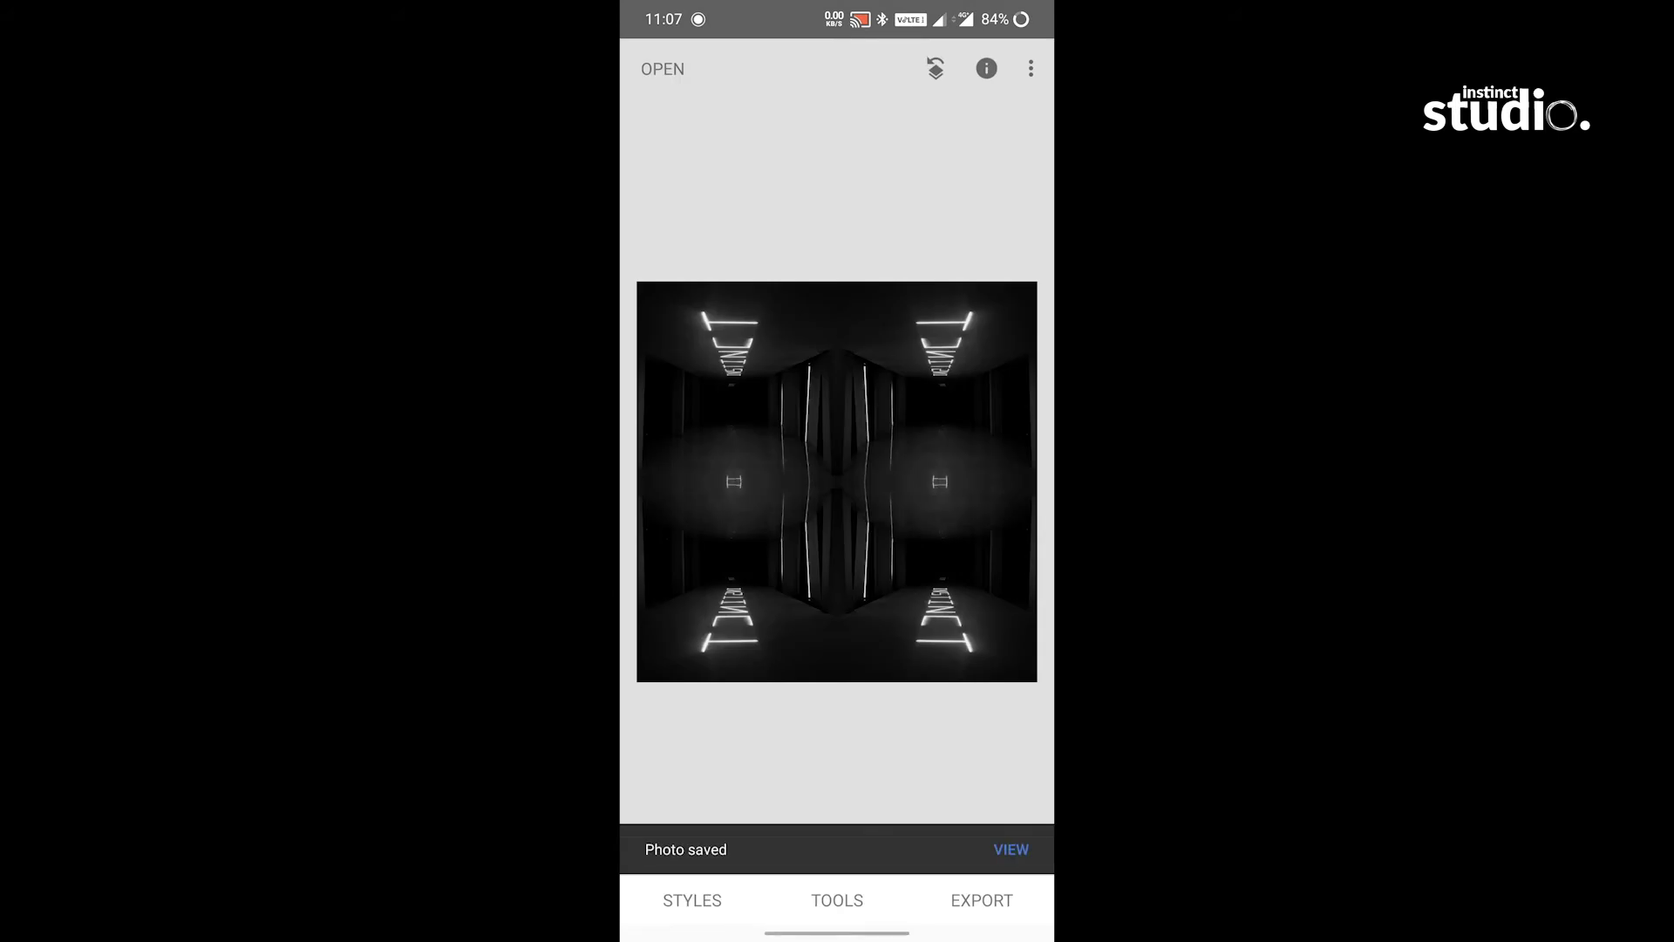
left_click_drag(926, 13, 926, 246)
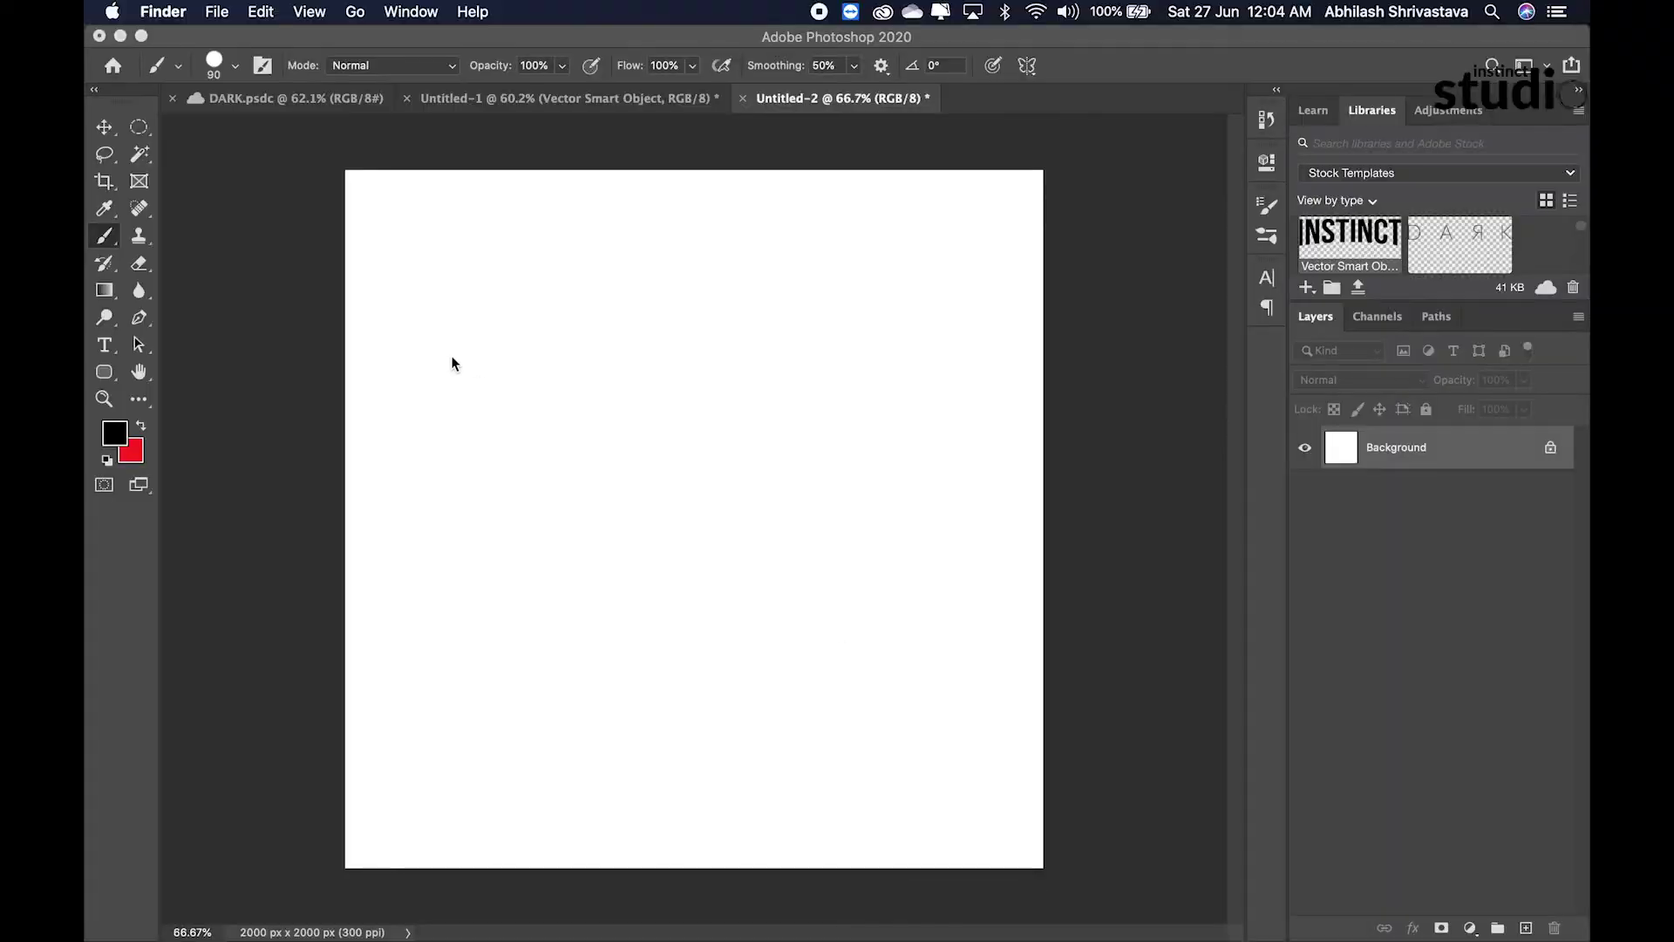
Step: Preview Dark Tut.jpeg from the Desktop folder and place it in the blank 2000 px Photoshop document, filling the canvas
left_click(346, 889)
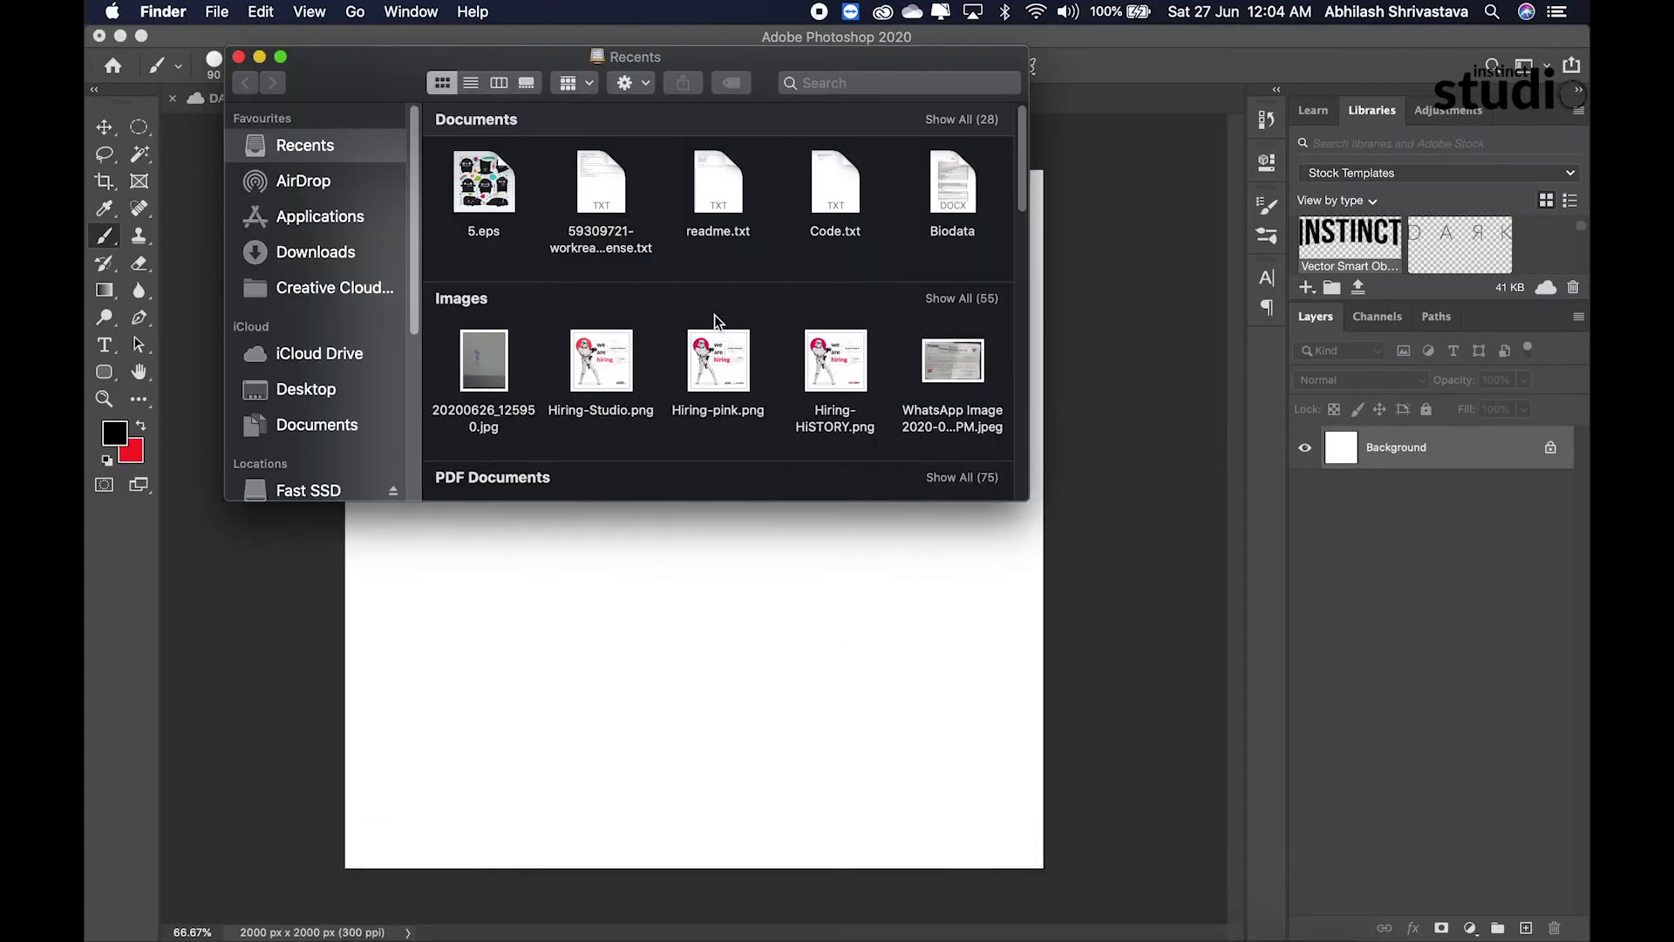
scroll(715, 318, "down", 3)
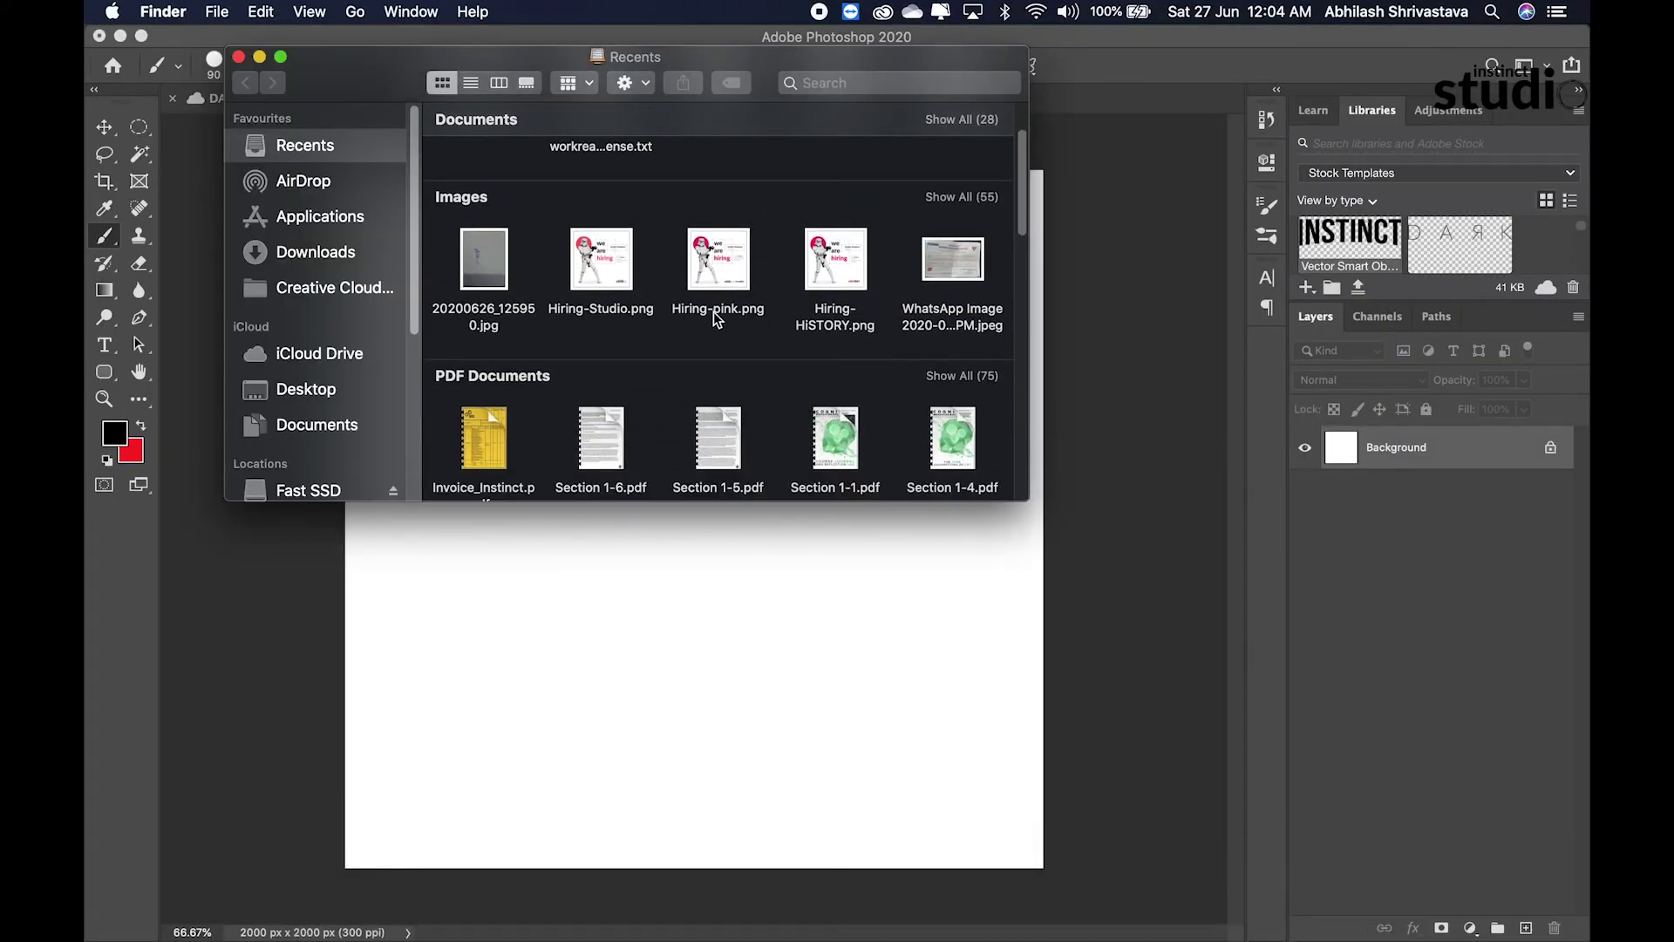
left_click(305, 389)
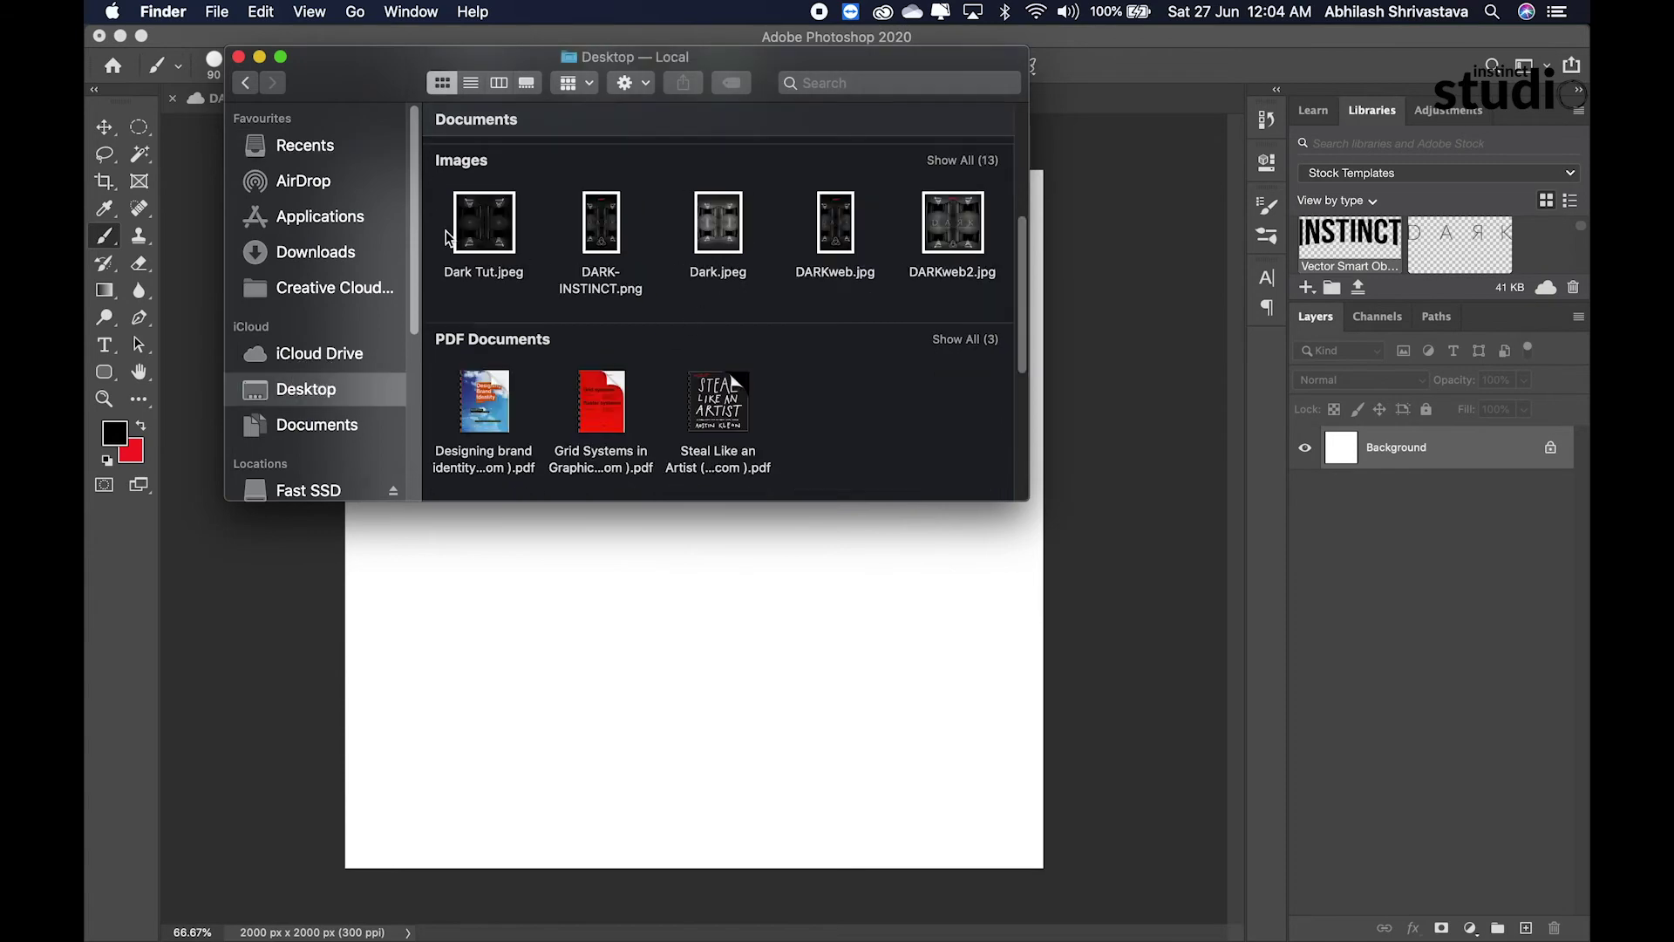
double_click(512, 247)
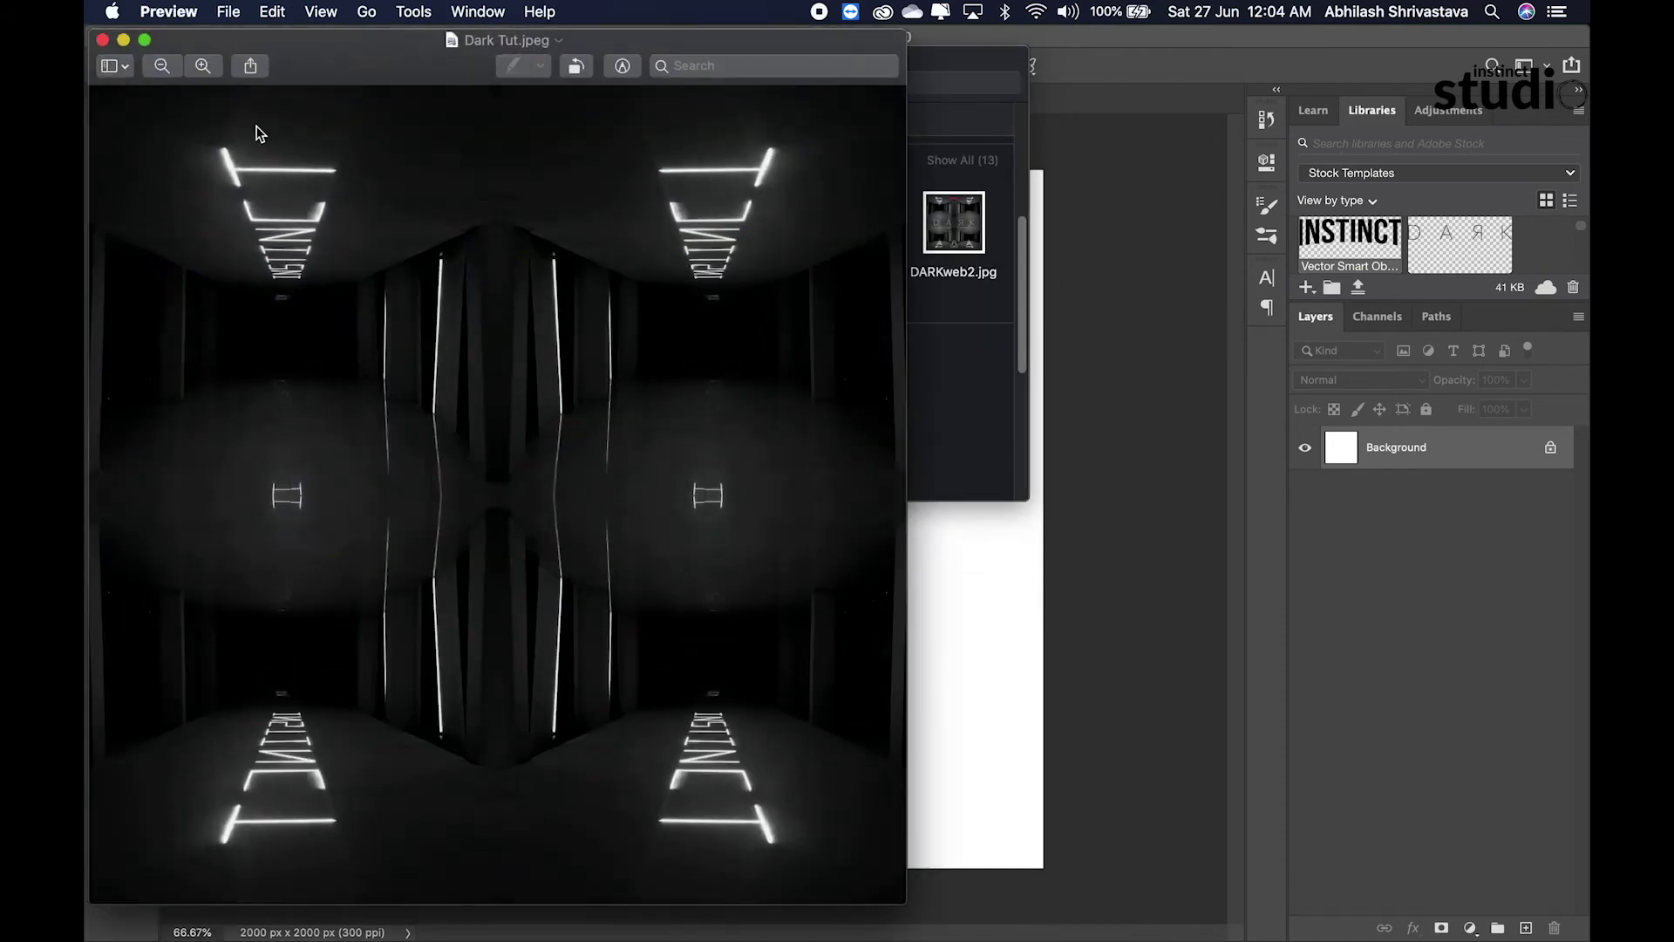
left_click(101, 42)
left_click_drag(479, 224, 766, 463)
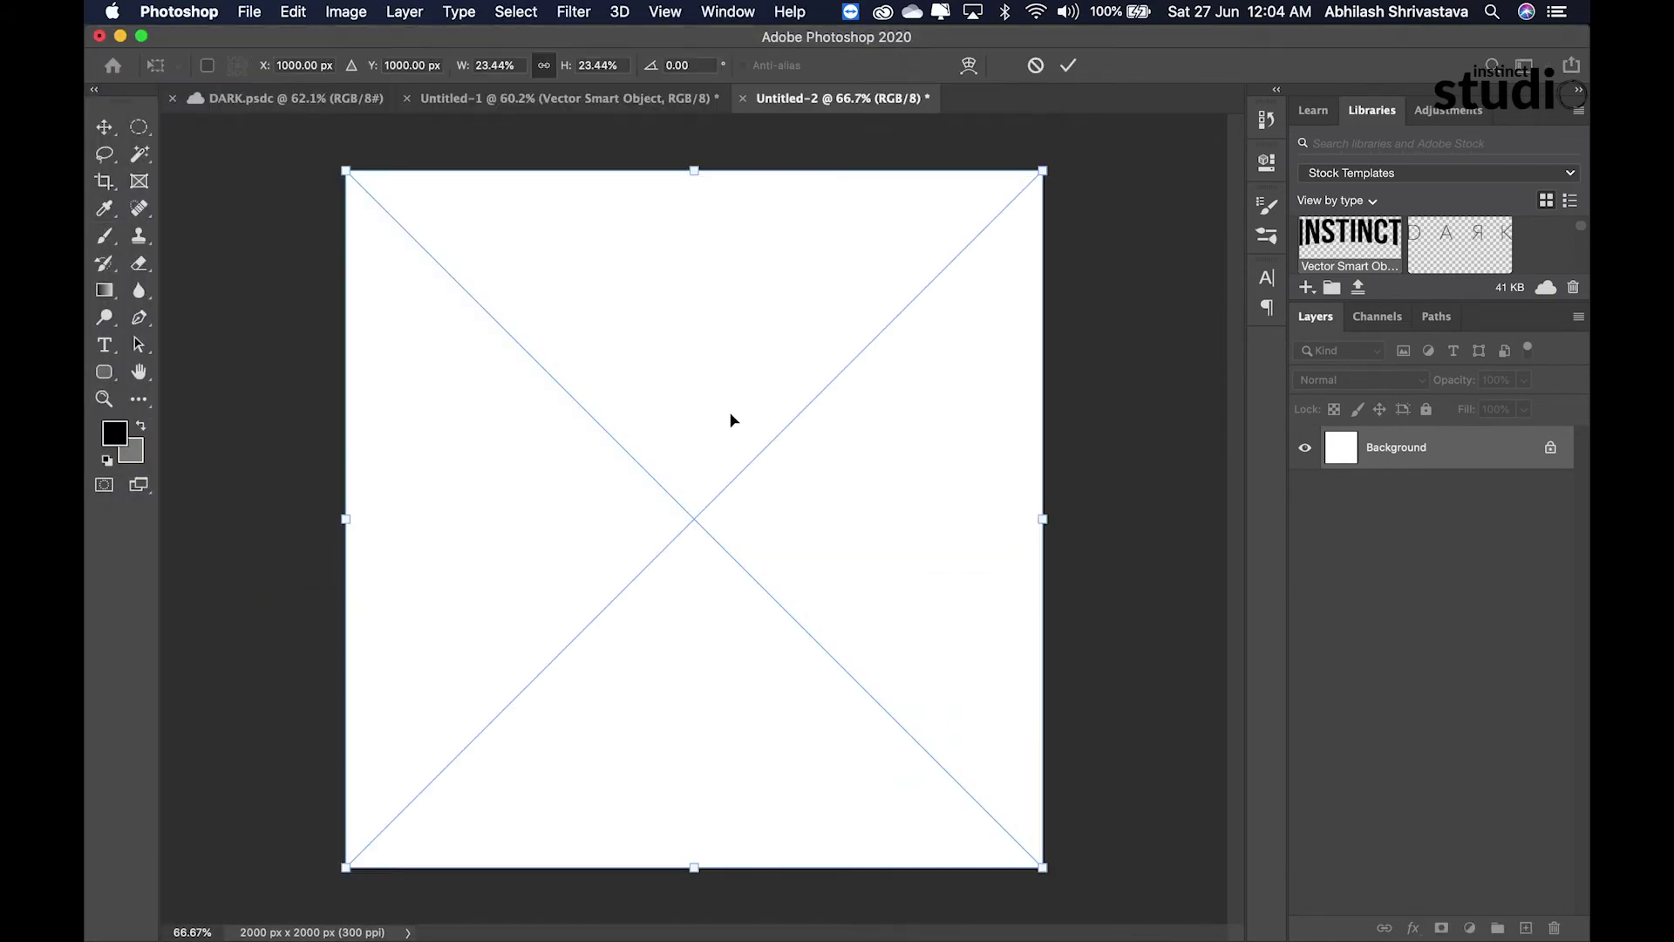
key("Return")
Step: Choose the Spot Healing Brush and rasterize the Dark Tut layer
key("b")
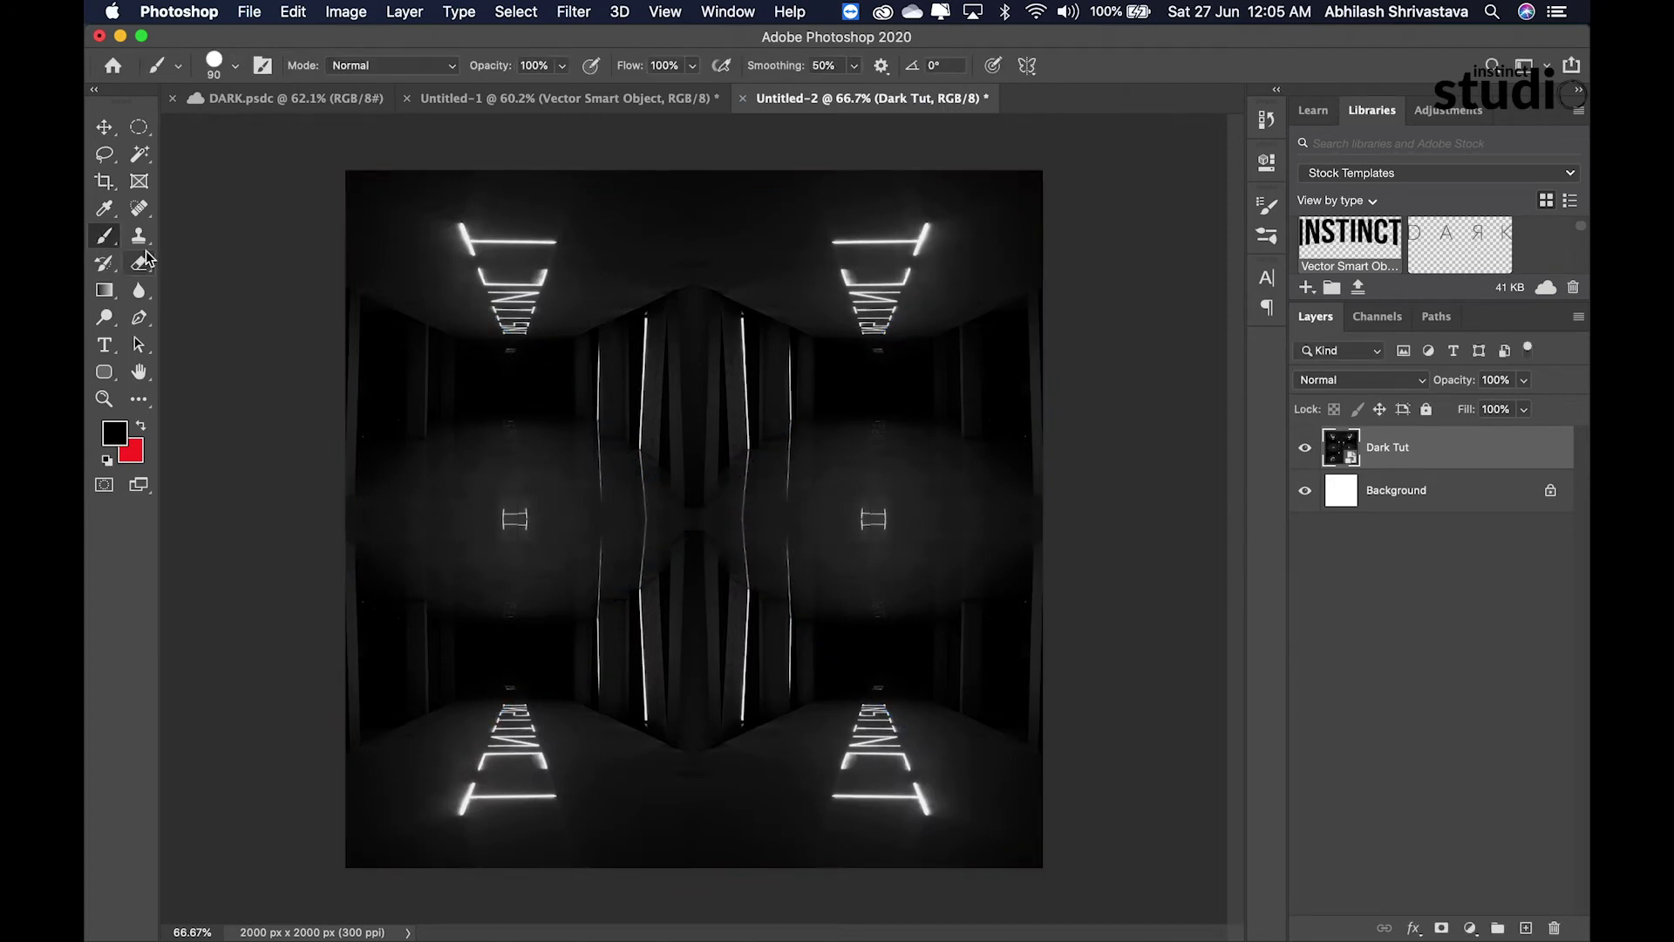
left_click(137, 211)
right_click(1424, 448)
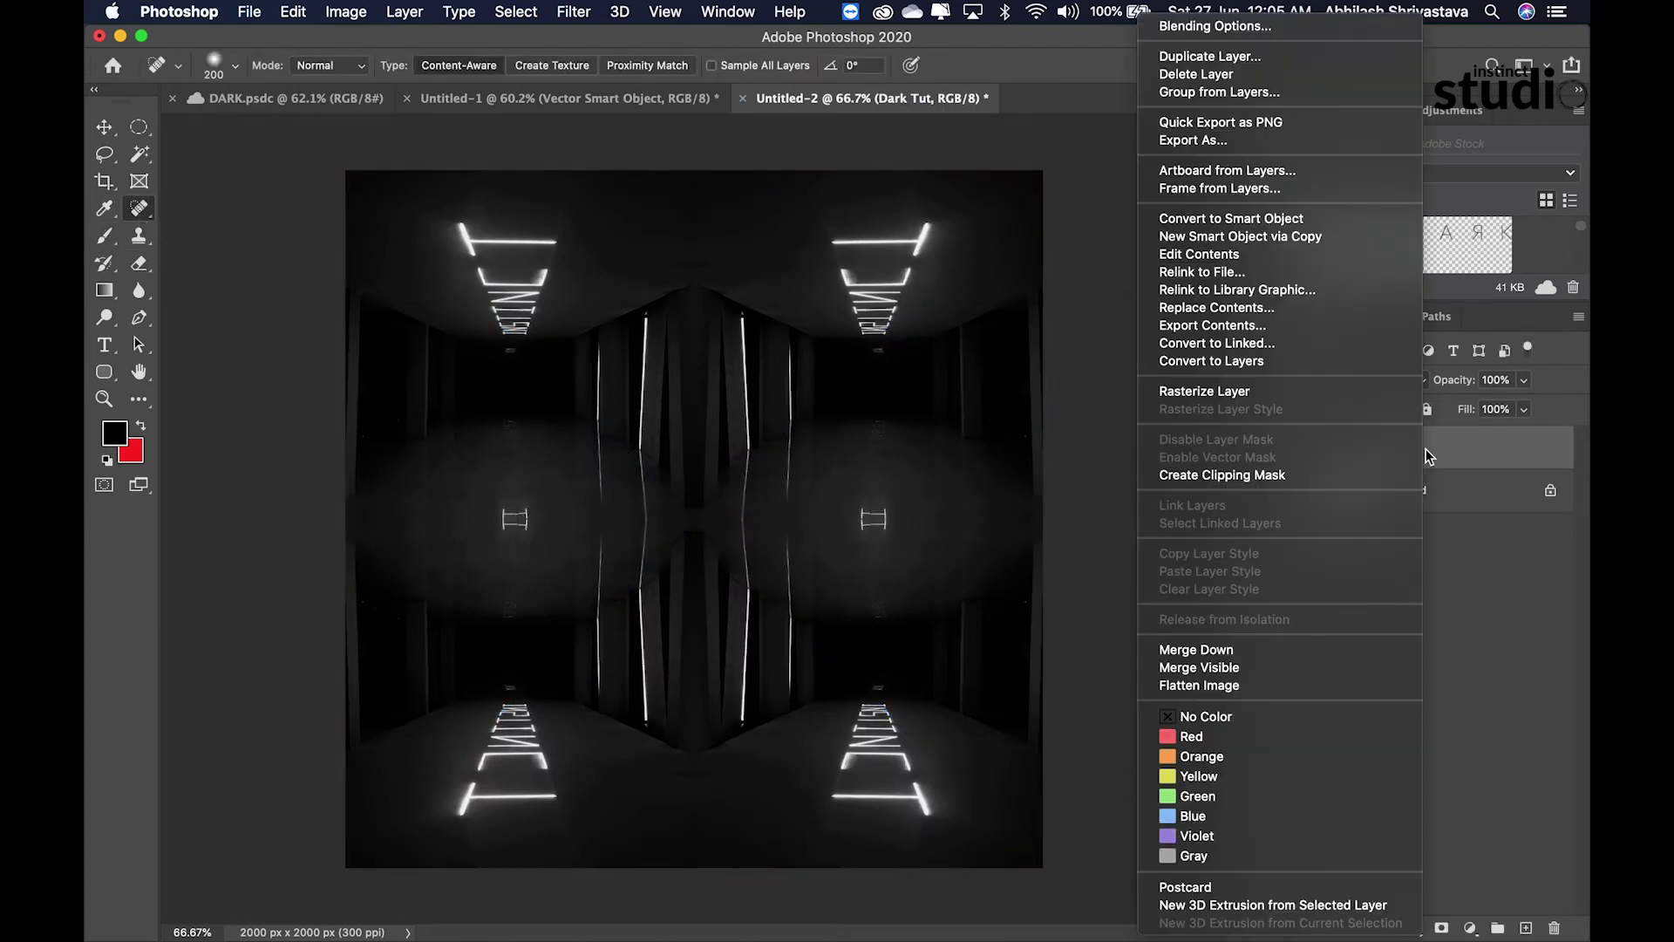
left_click(1206, 392)
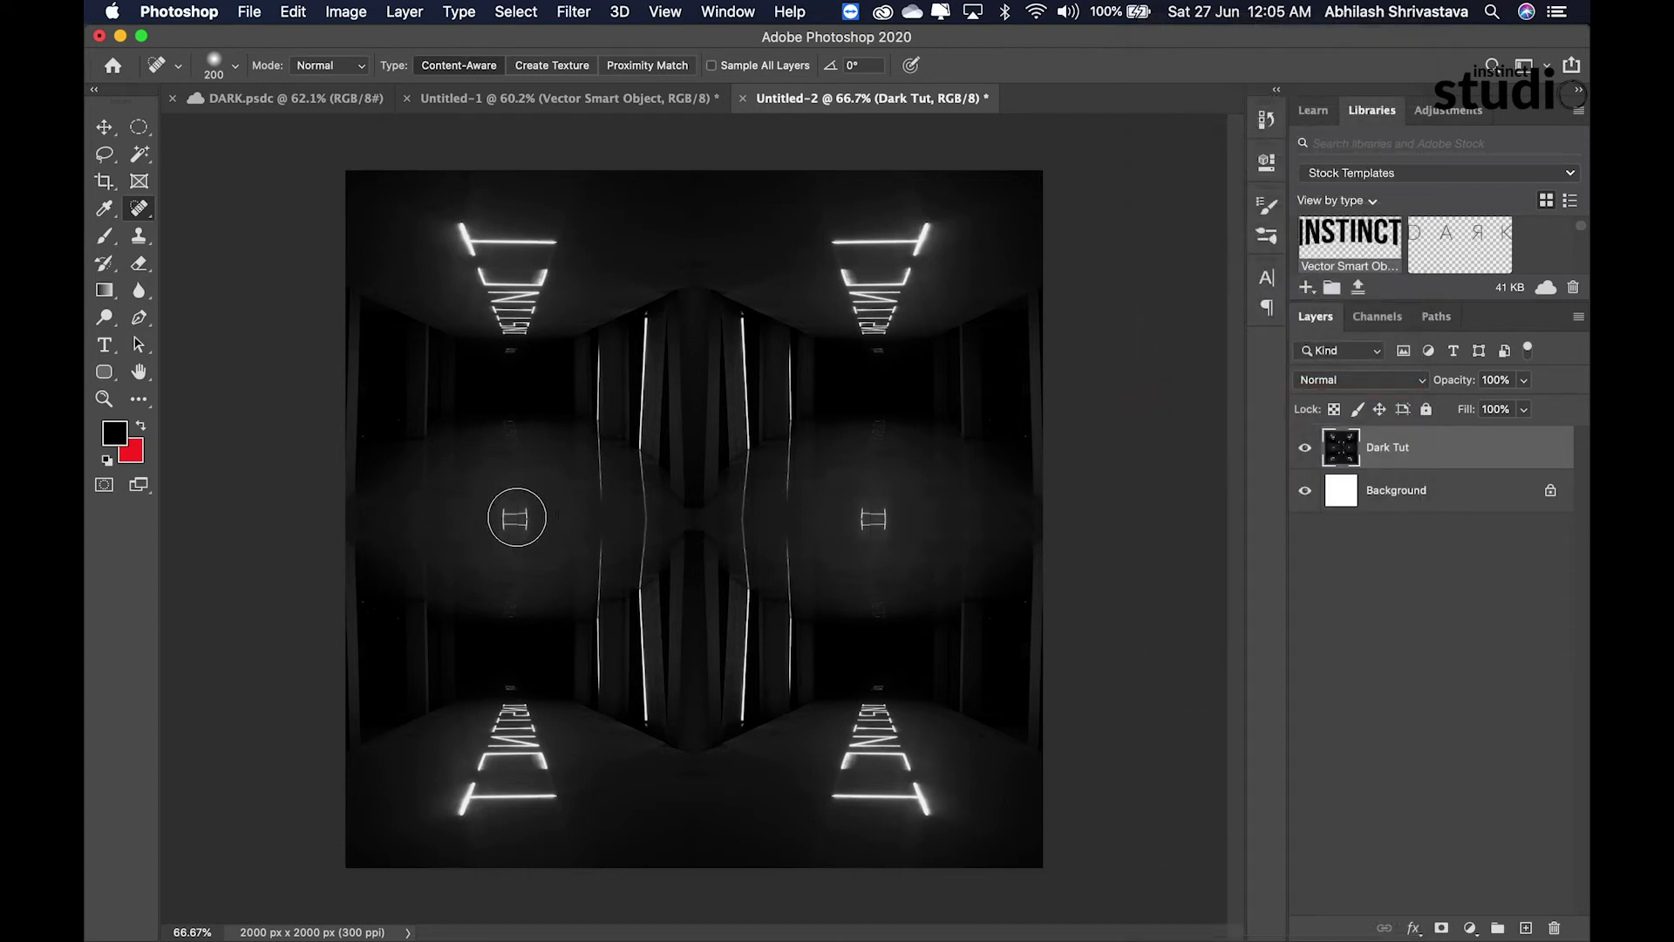
Step: Remove the small bright light mark in the left half of the corridor photo with the 200 px Spot Healing Brush
right_click(515, 517)
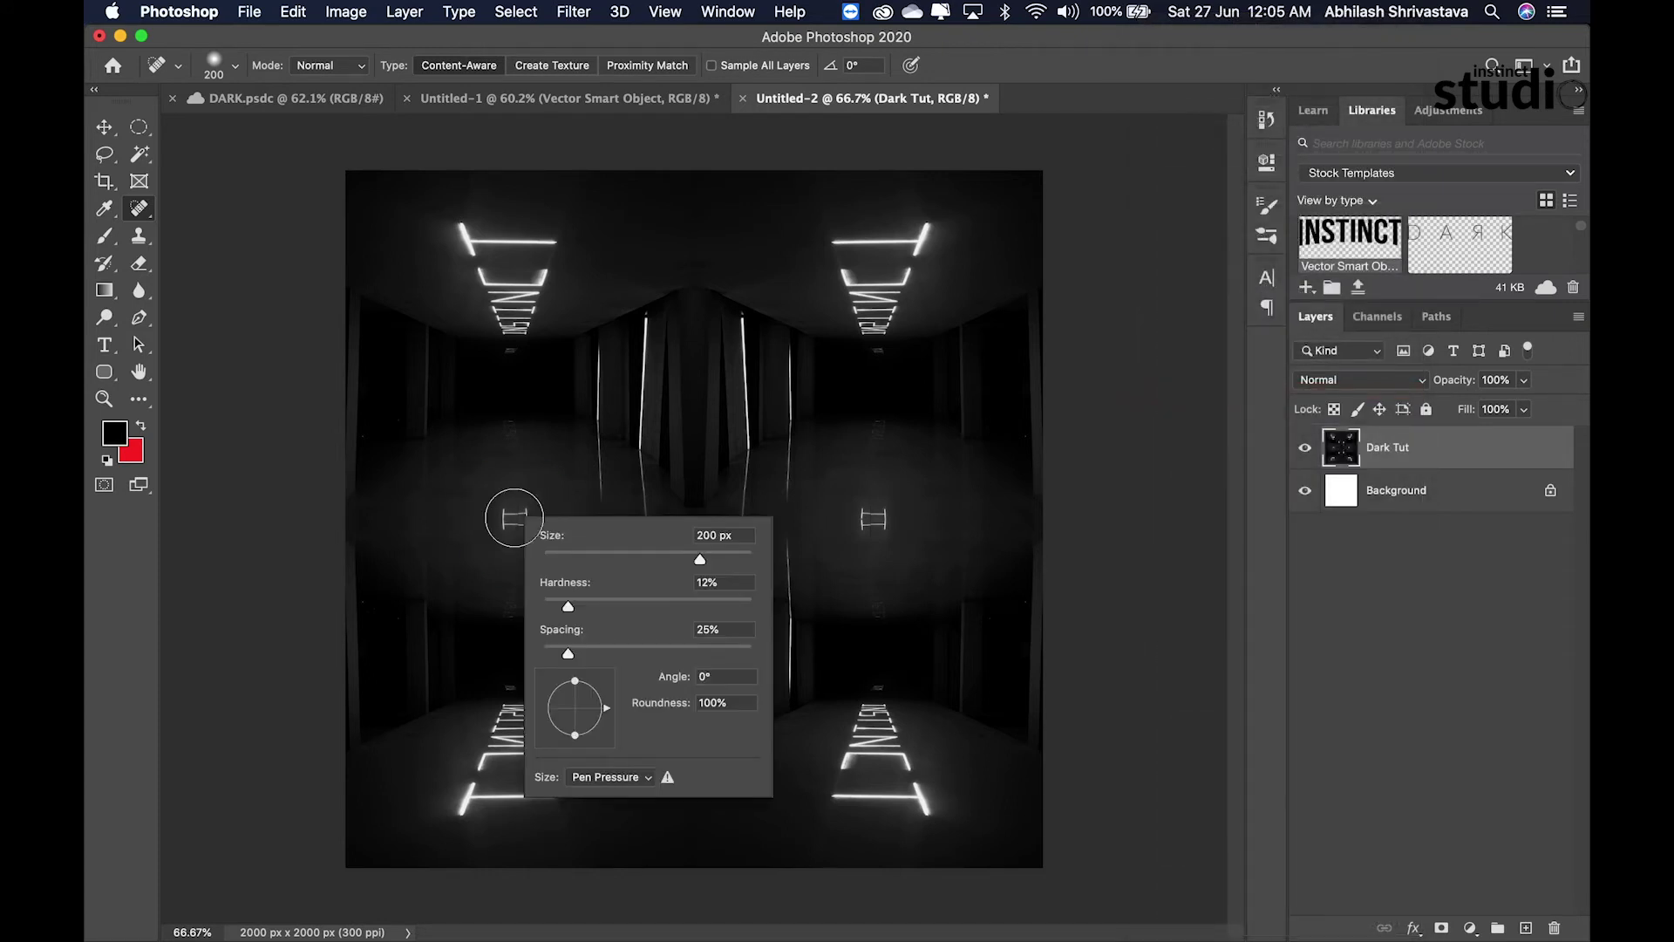
left_click(515, 518)
left_click(514, 517)
left_click(515, 518)
left_click_drag(514, 517, 528, 517)
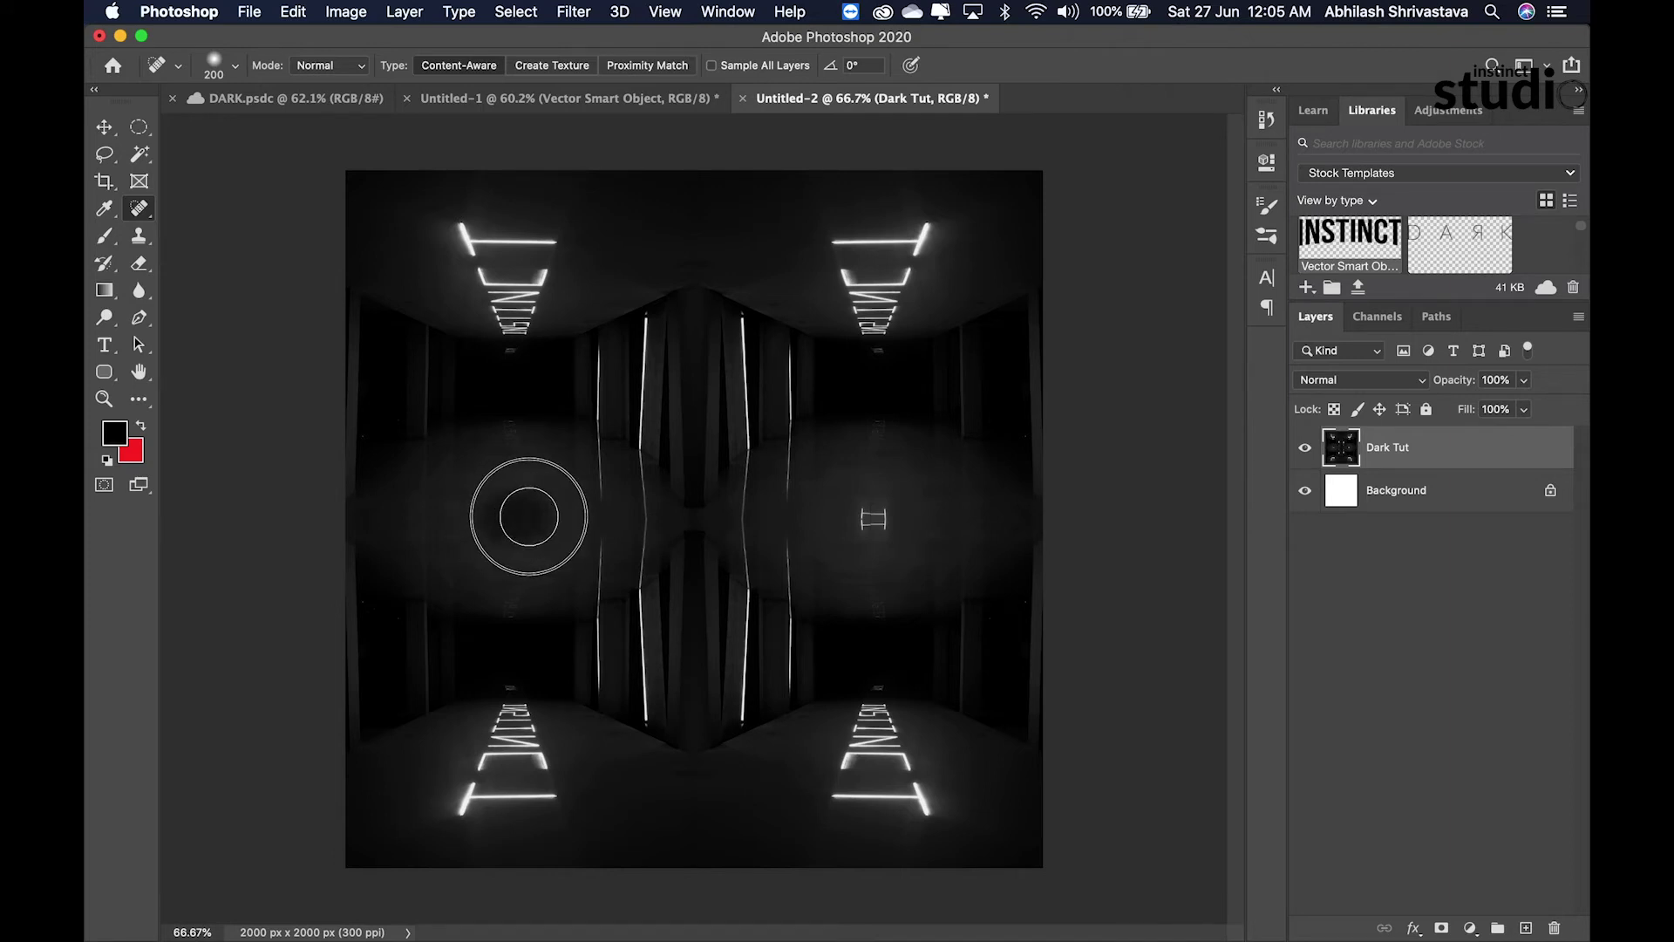
left_click(524, 521)
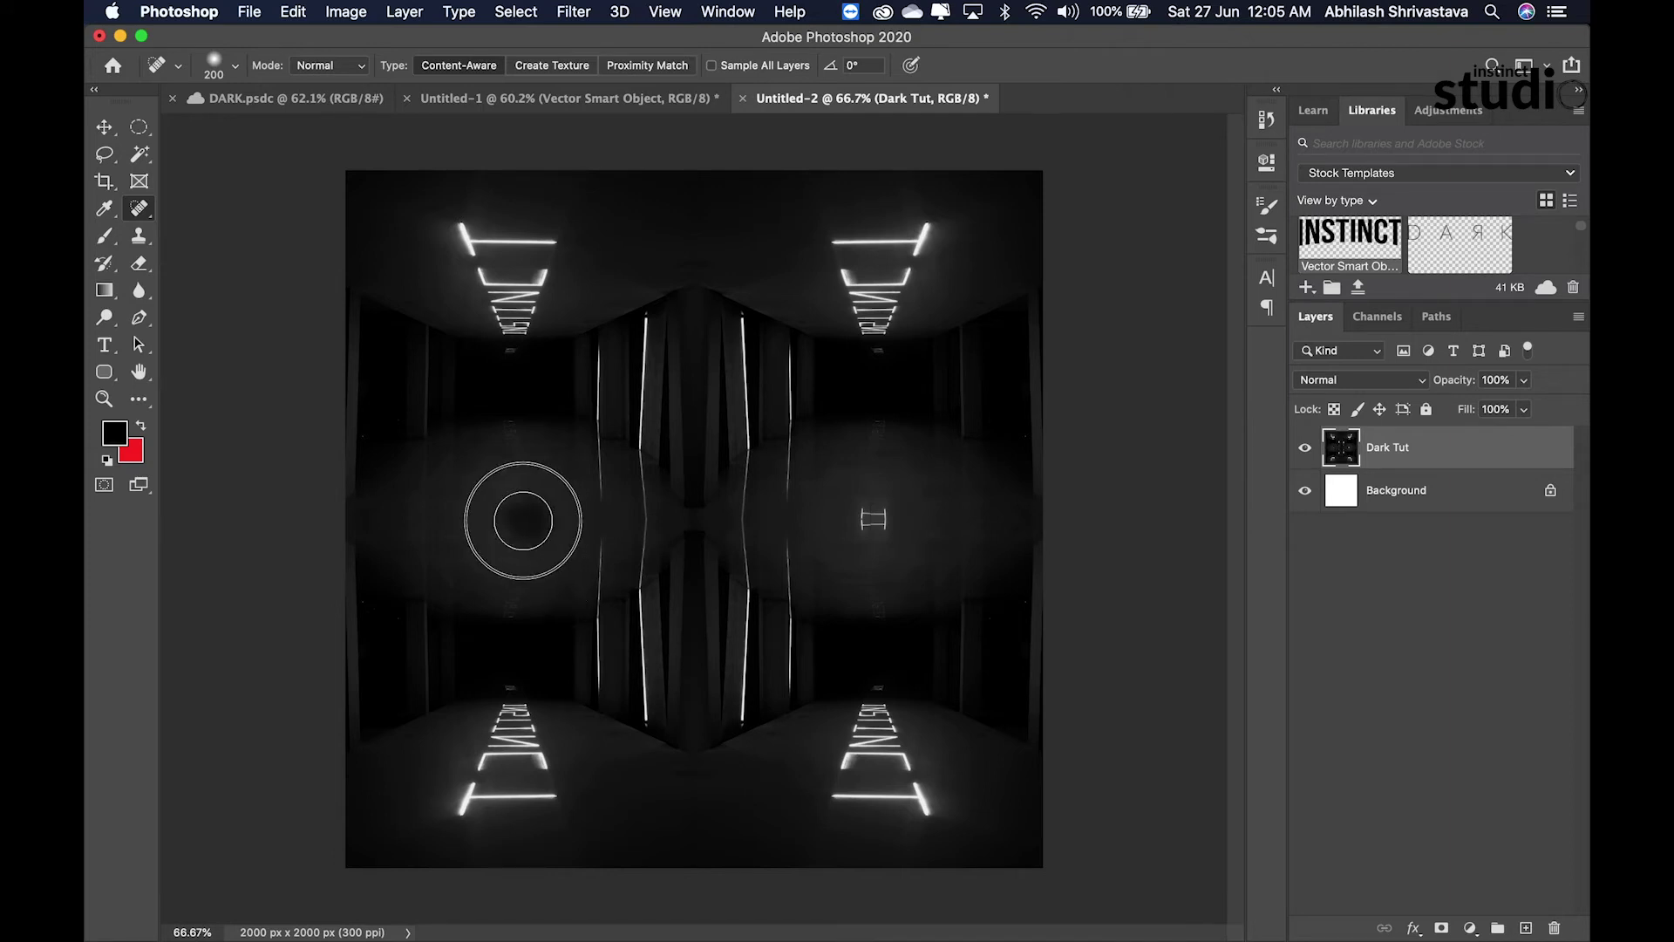
Step: Heal away the matching light mark in the right half of the photo and retouch the healed patch on the left
left_click(866, 528)
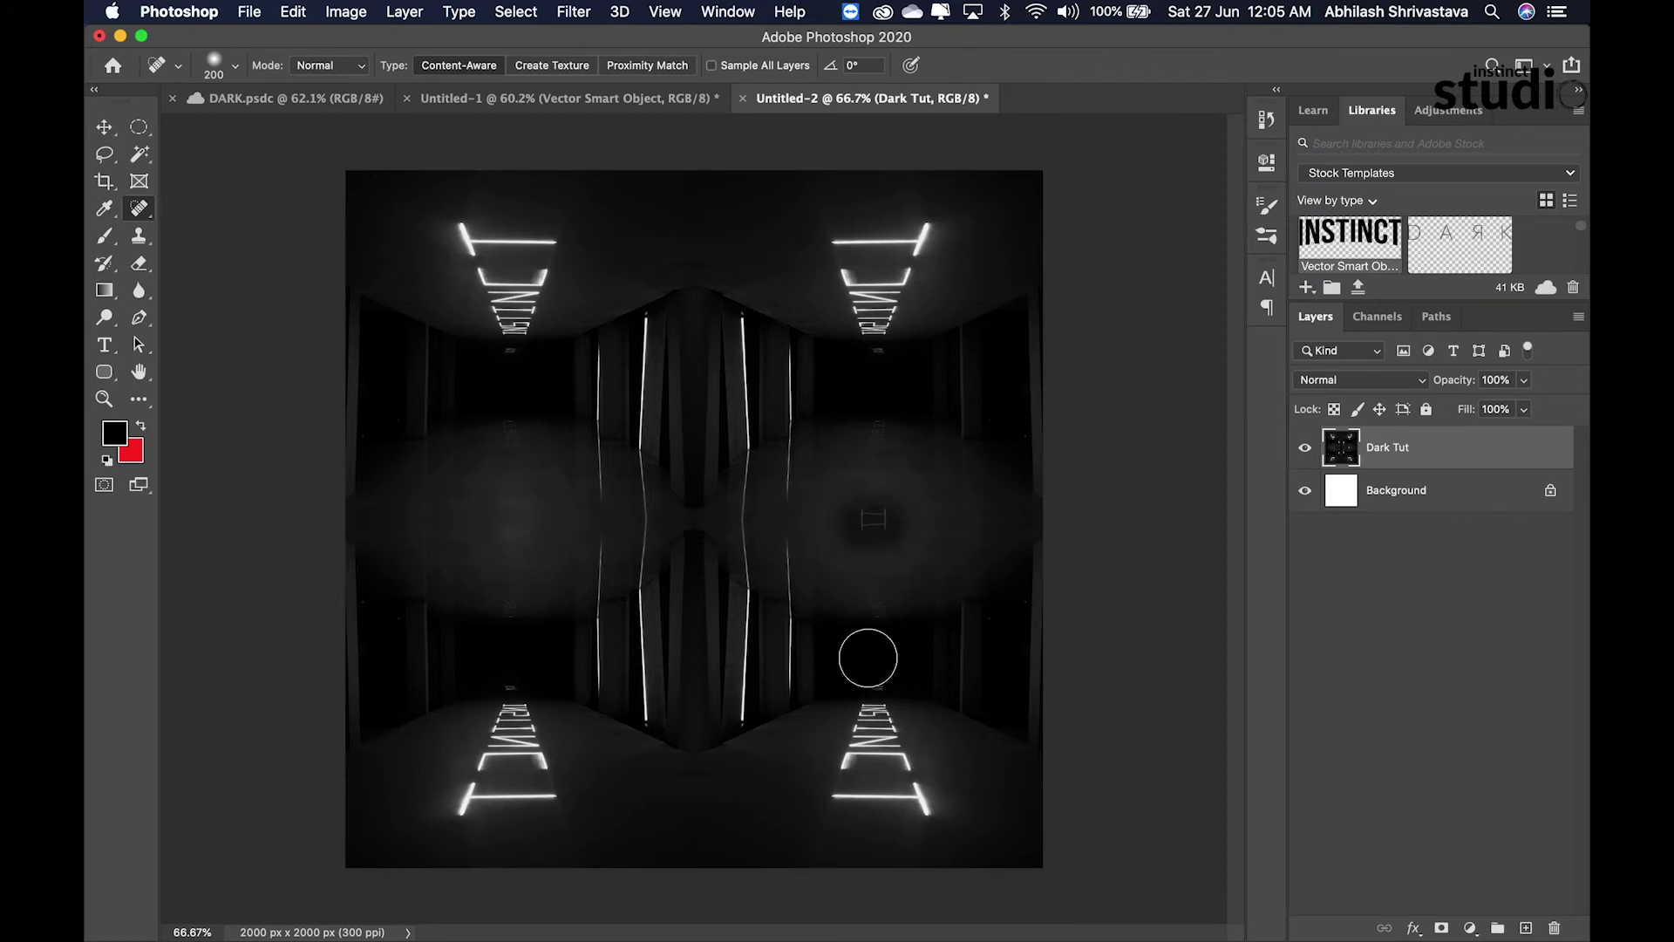
left_click(868, 520)
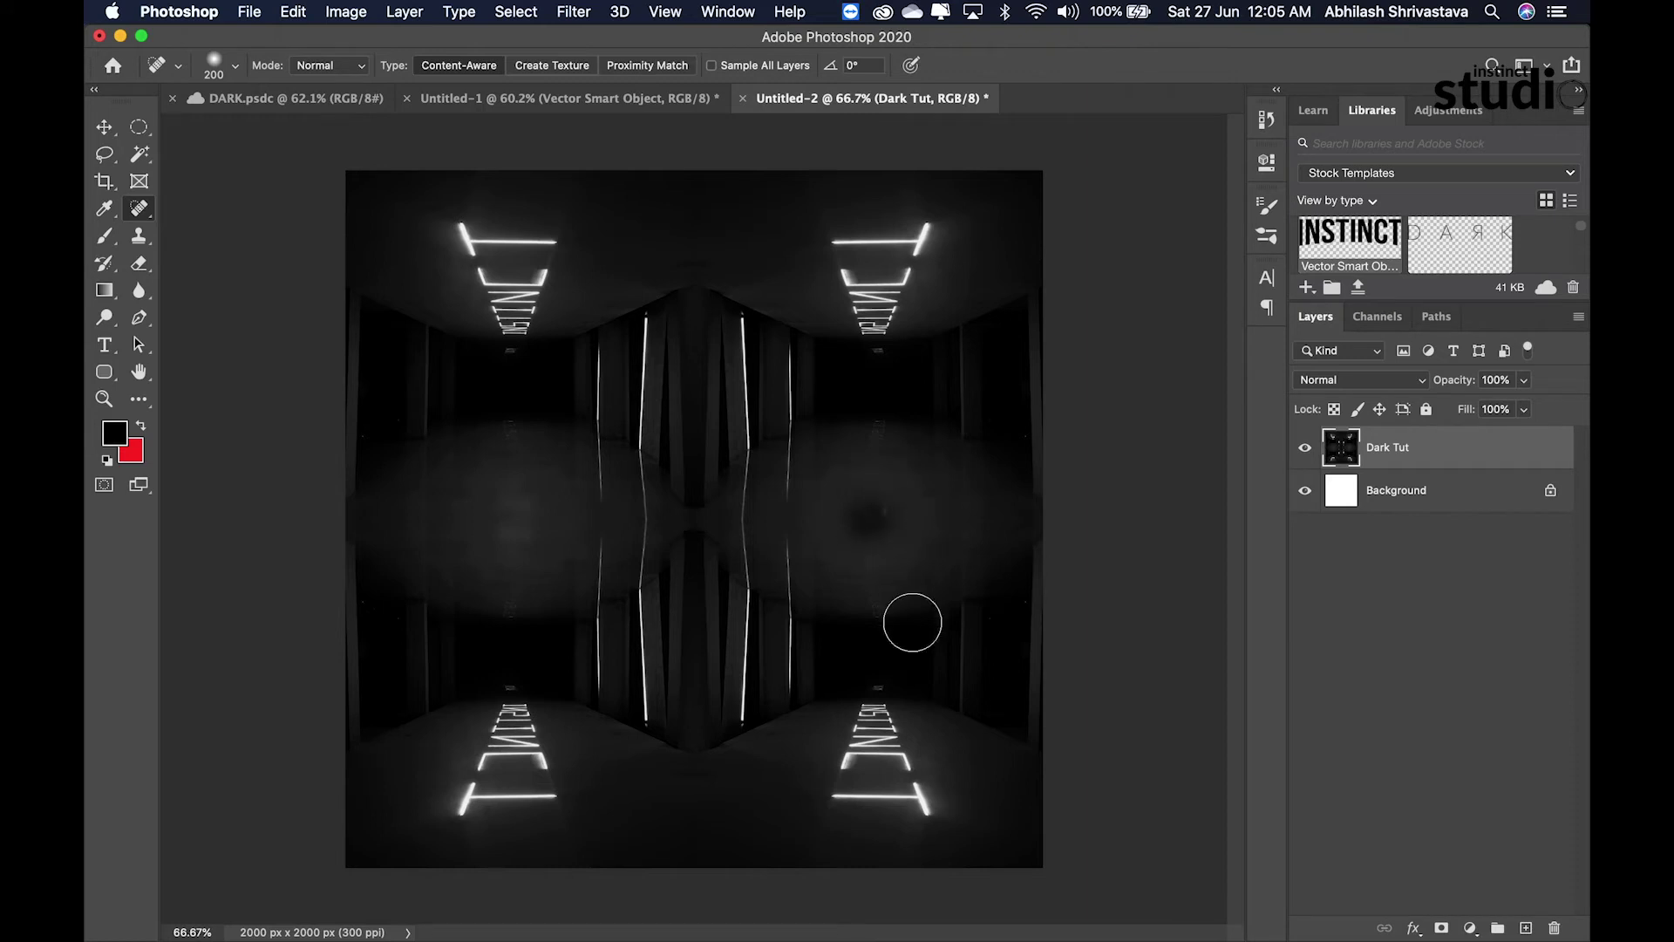
left_click(881, 512)
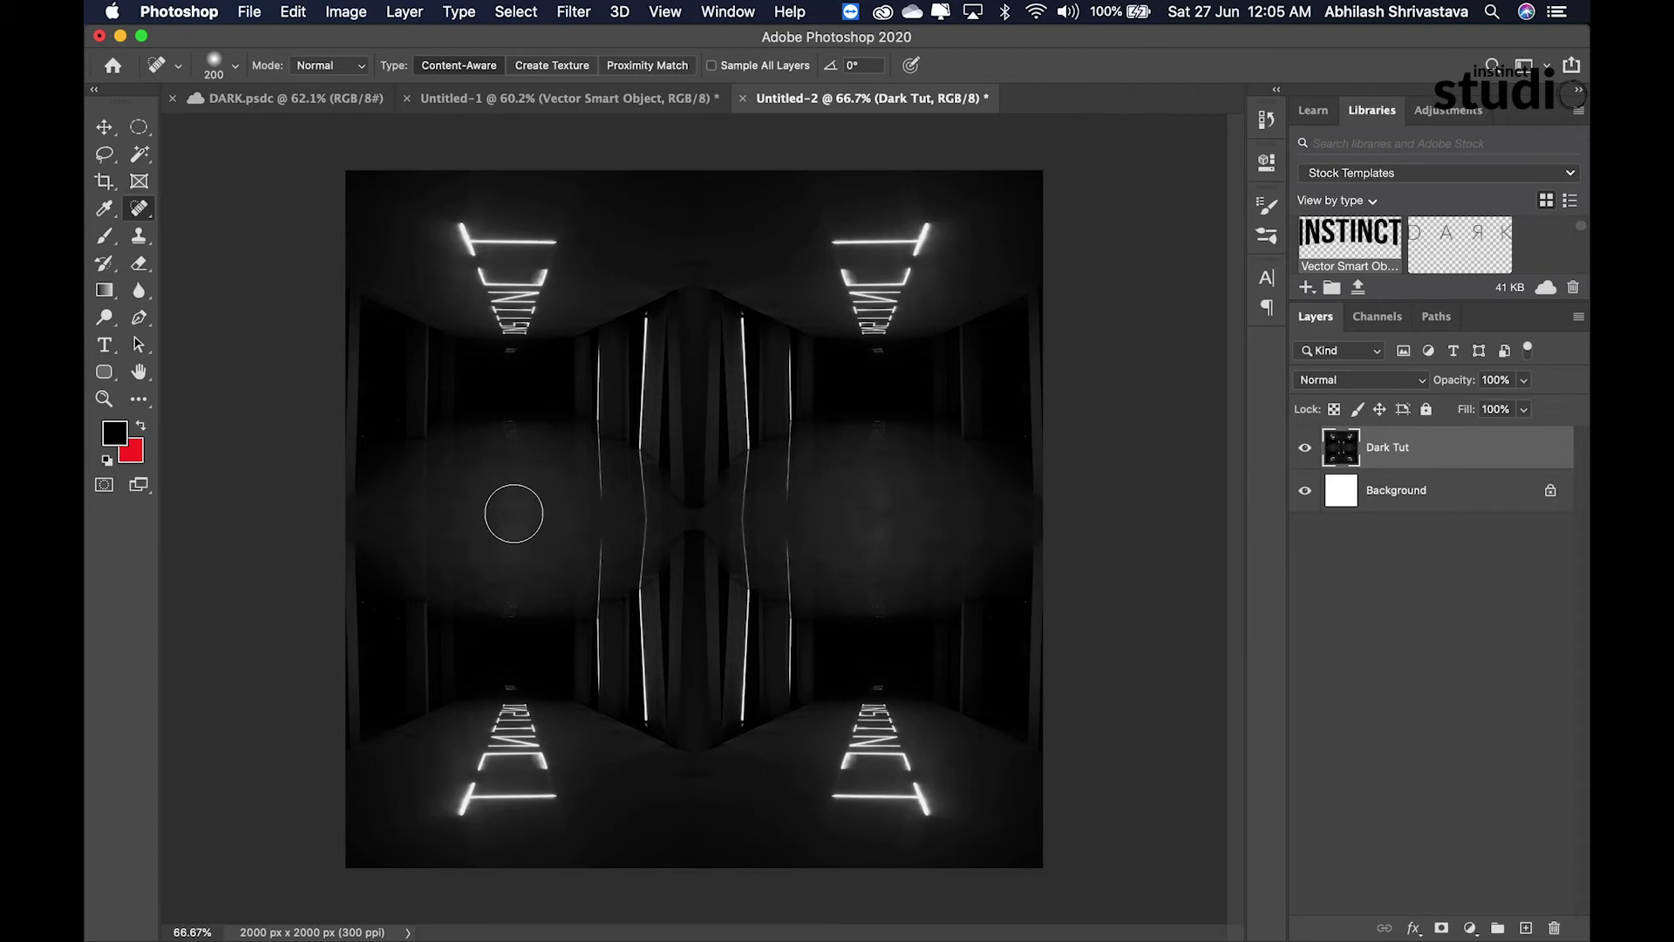
left_click(513, 519)
left_click(516, 533)
left_click(513, 511)
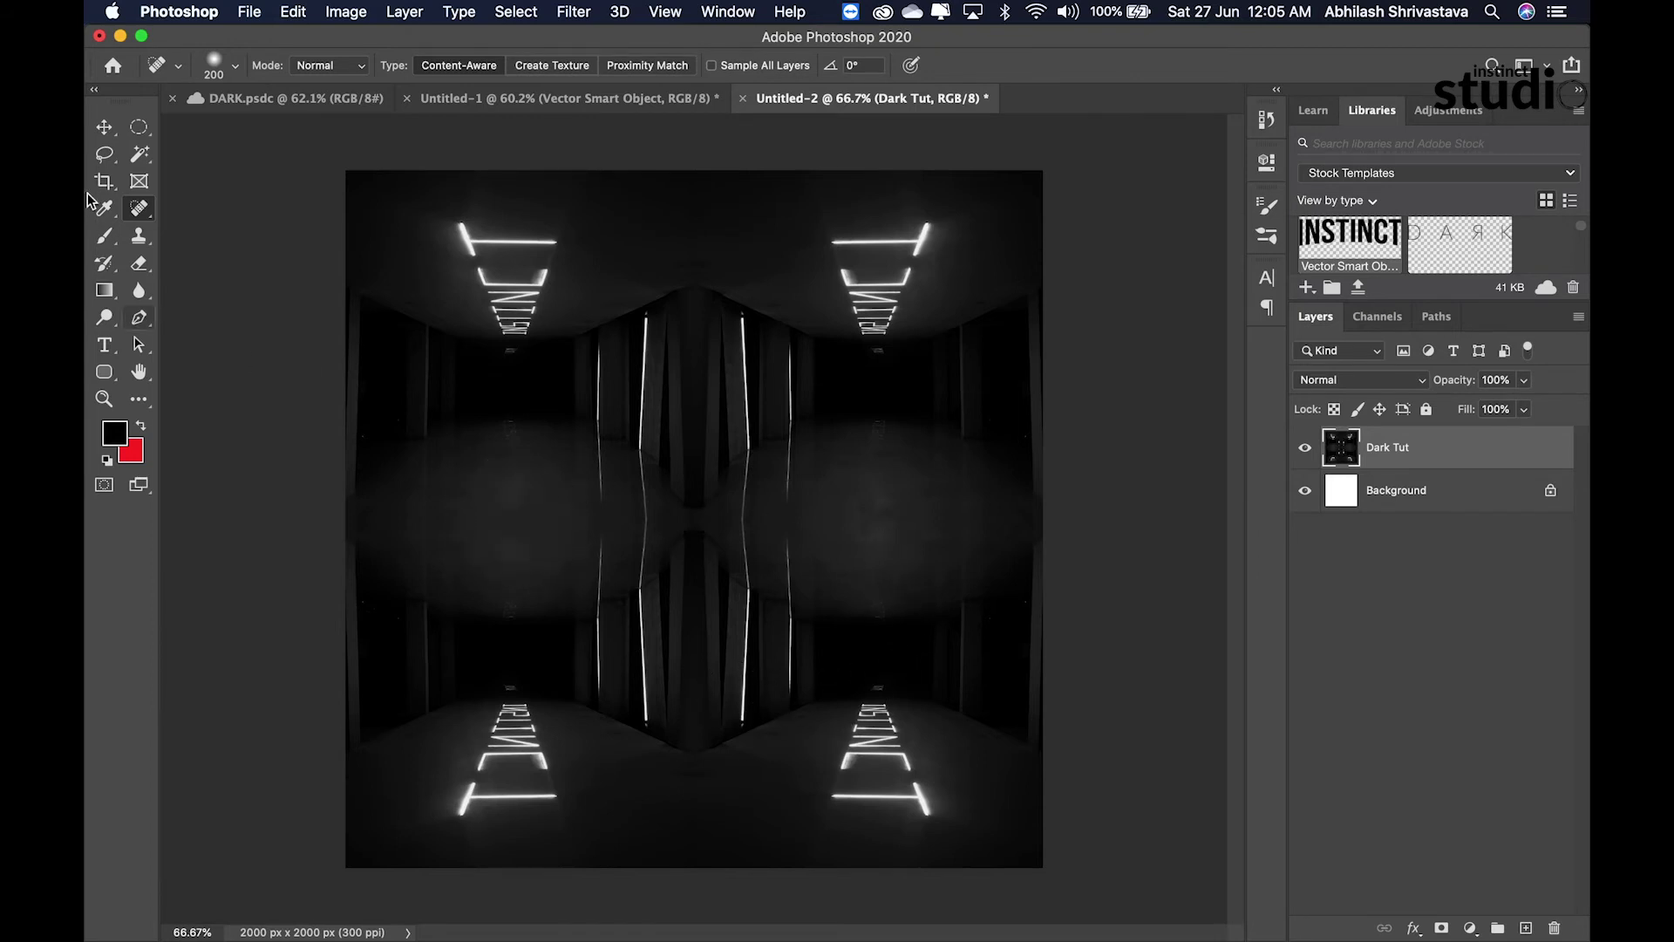
Step: Copy the triquetra with its three year labels from Illustrator and paste it into the Photoshop corridor document as a smart object
left_click(104, 127)
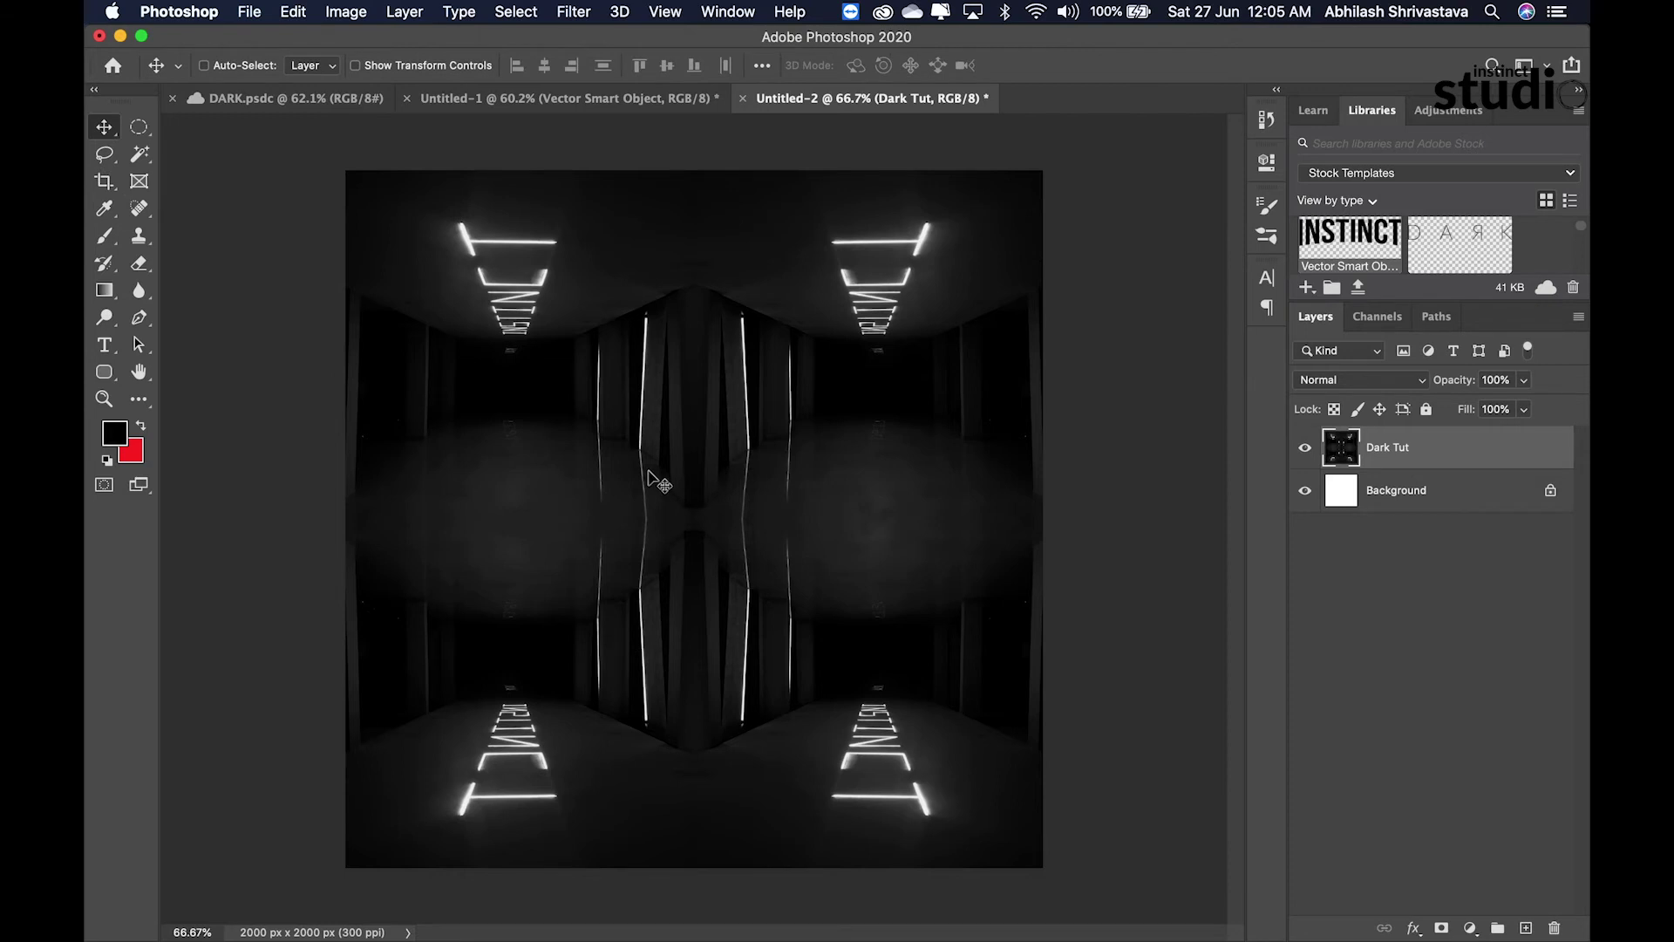
left_click(1169, 910)
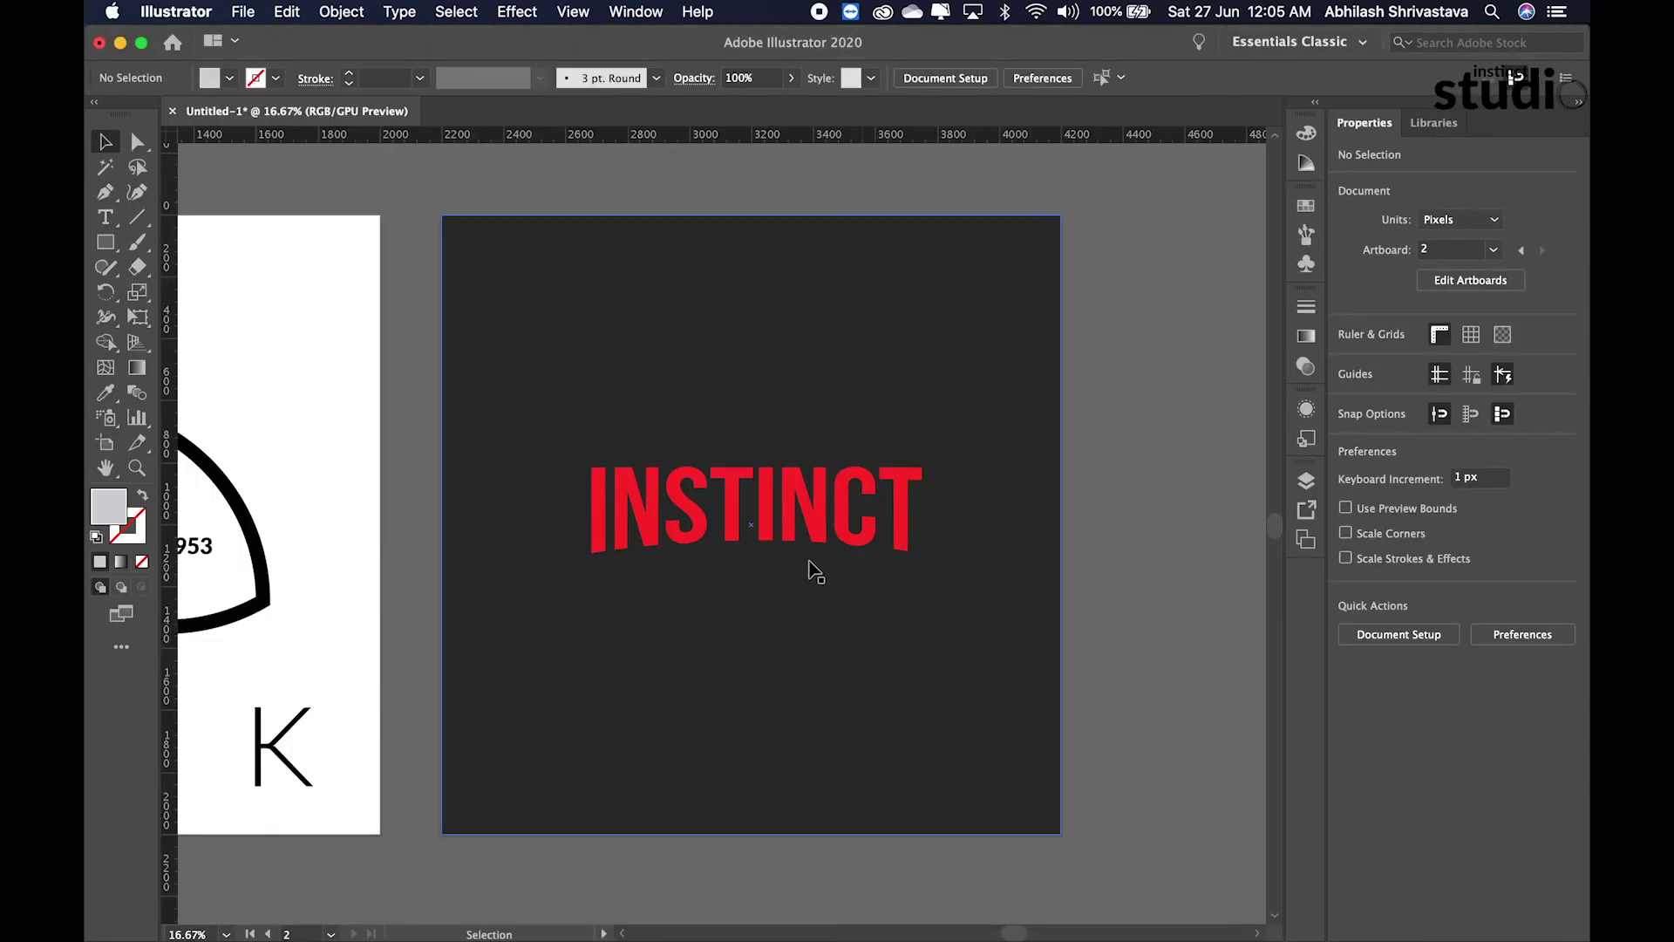
scroll(756, 543, "left", 10)
left_click_drag(329, 221, 848, 643)
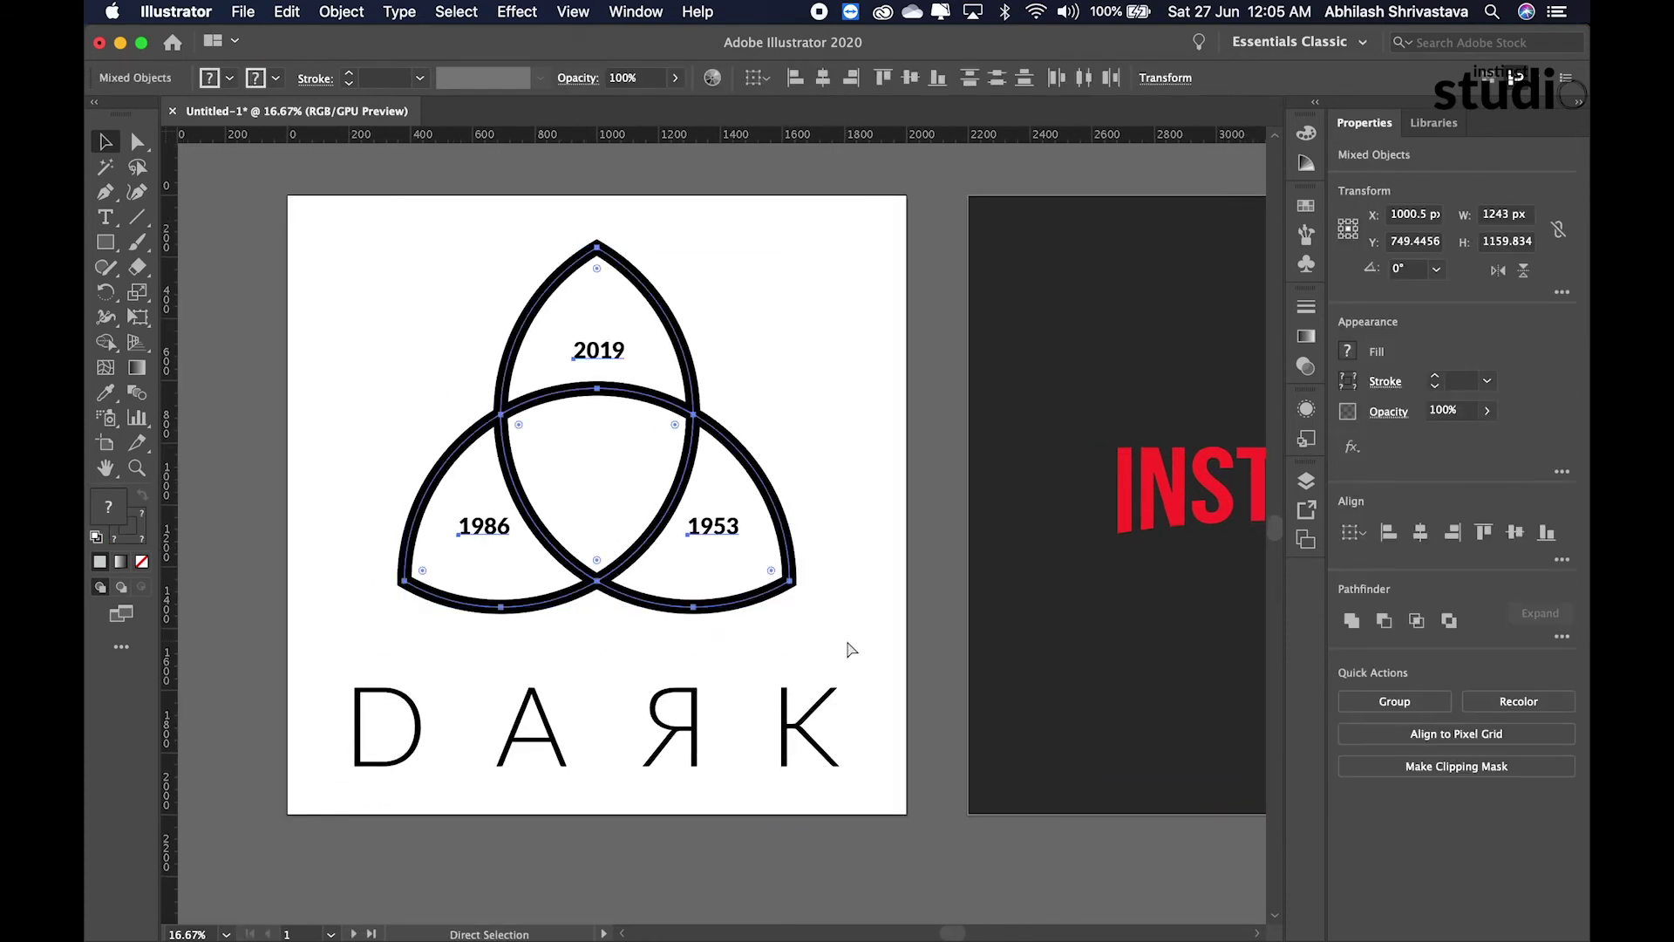
left_click(1095, 882)
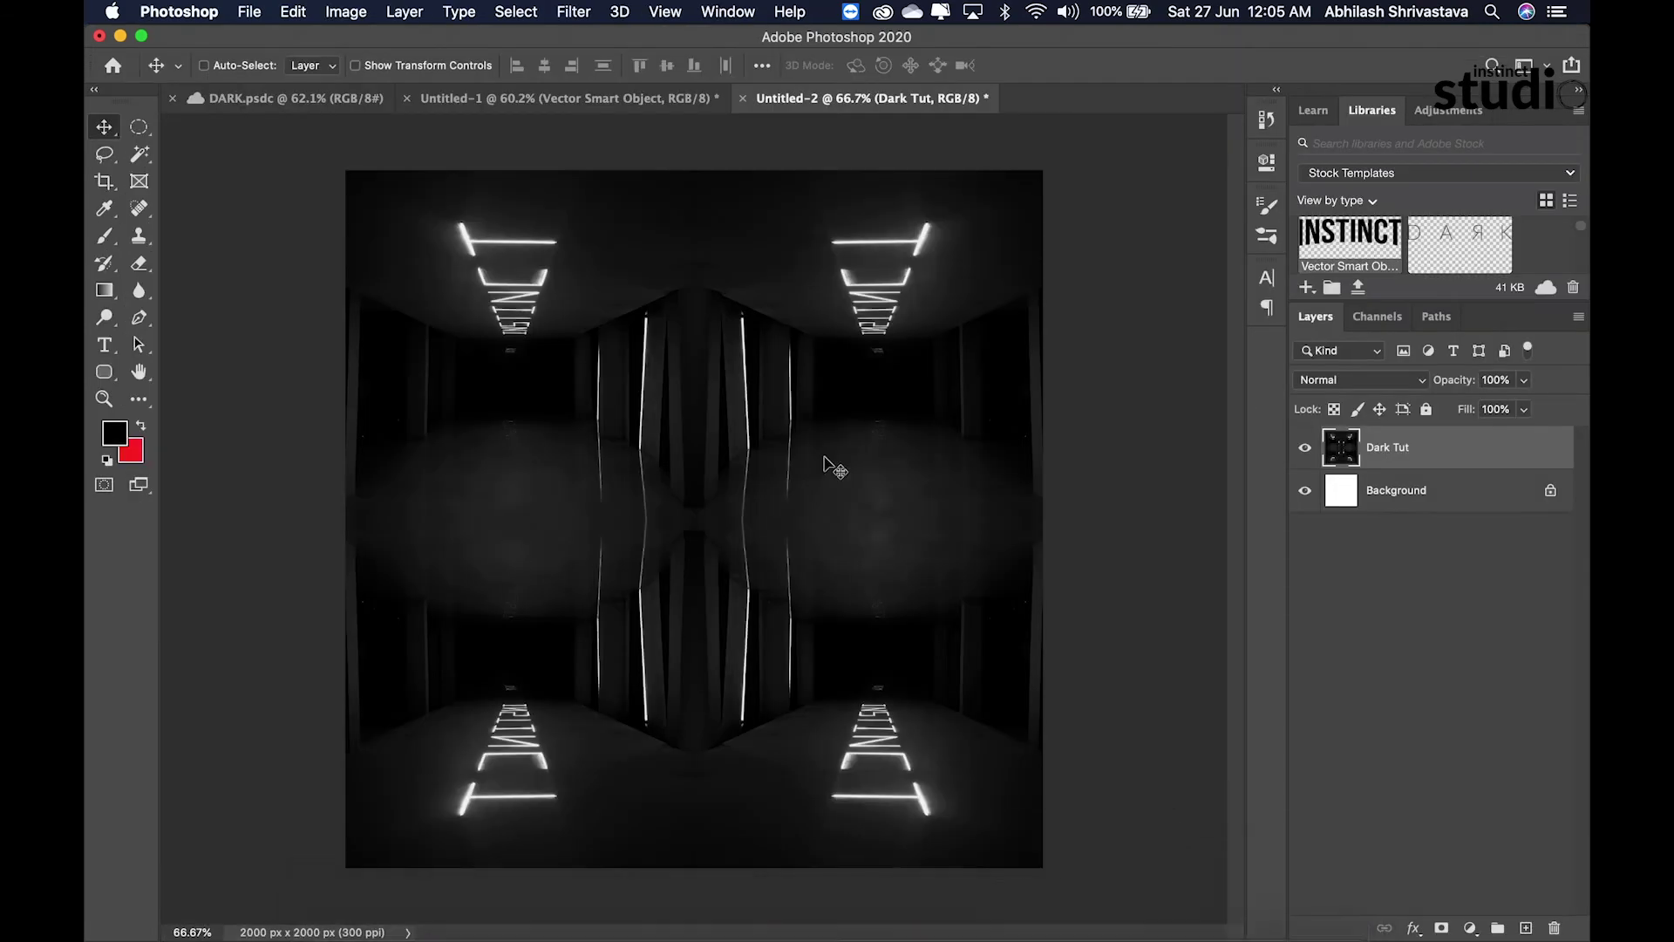
key("super+v")
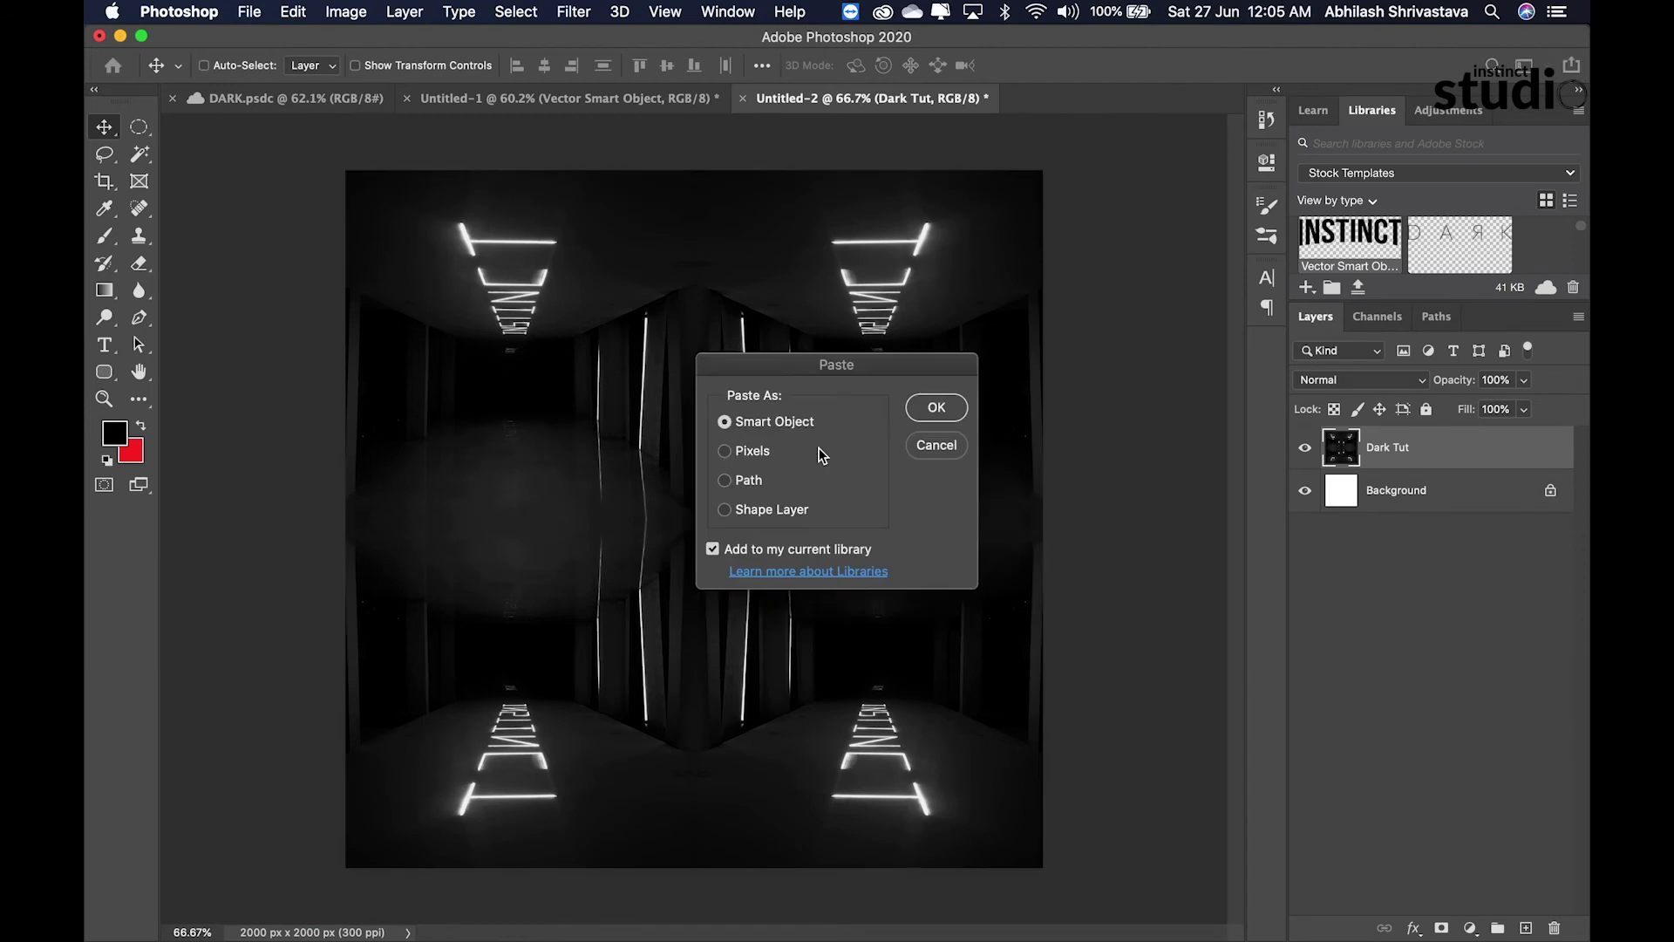
left_click(929, 416)
Step: Scale the triquetra to about 6.82% and place it horizontally centred near the bottom of the canvas
left_click_drag(1045, 191, 739, 436)
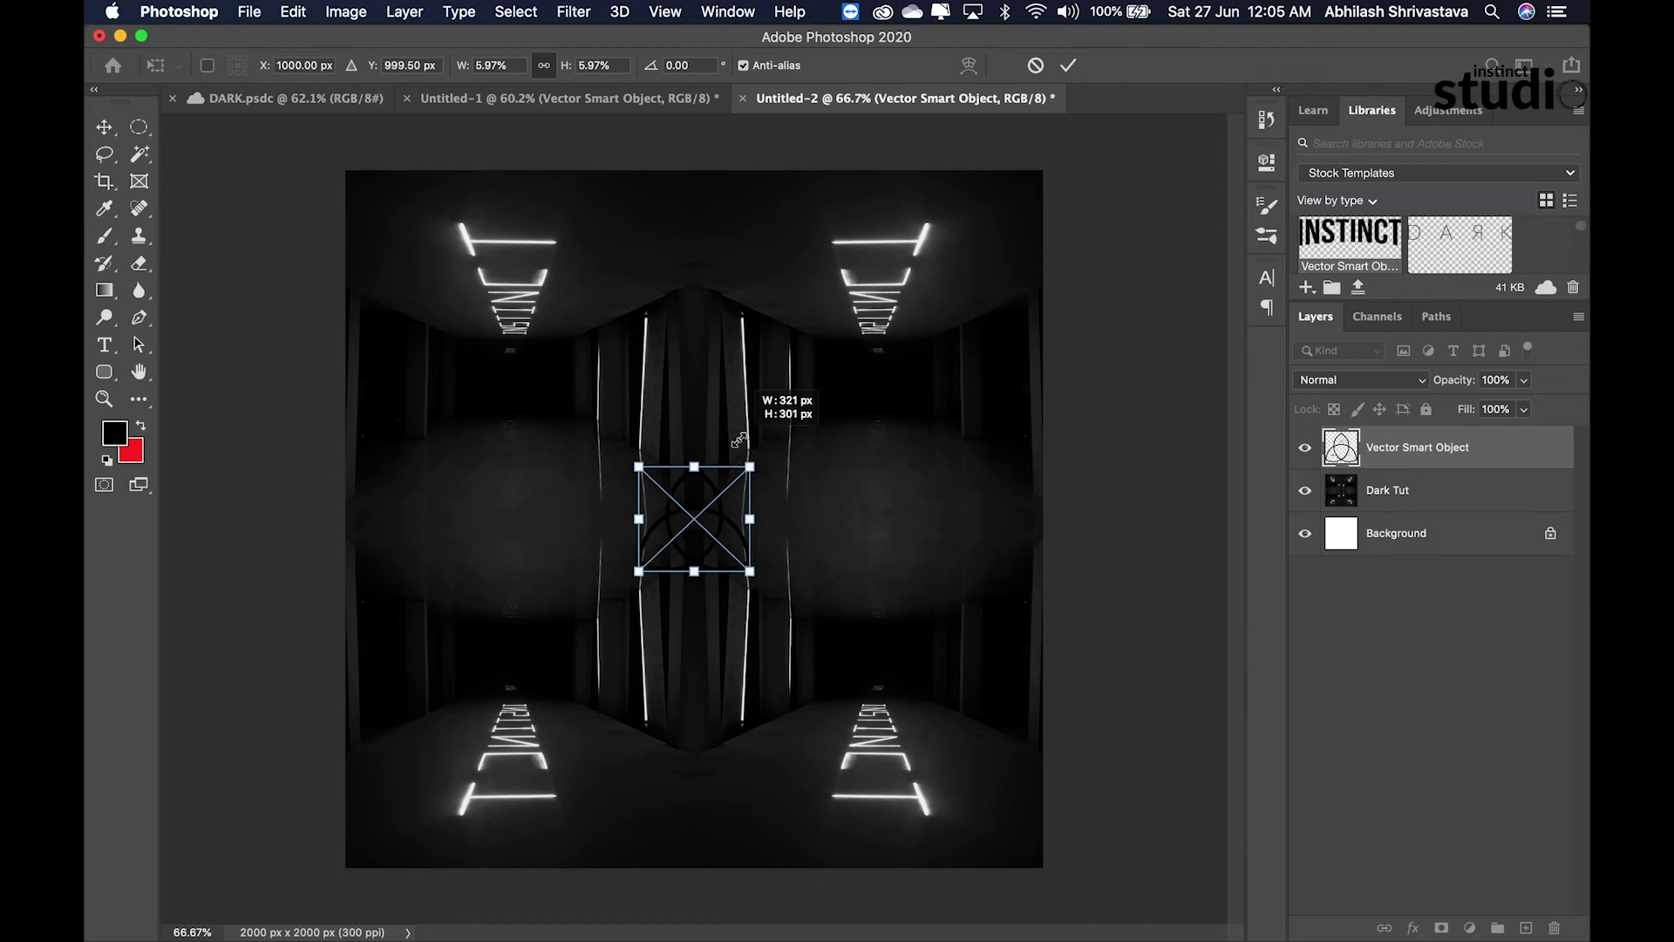
left_click_drag(727, 550, 731, 815)
left_click_drag(750, 731, 772, 714)
left_click_drag(743, 782, 729, 773)
left_click_drag(768, 704, 752, 708)
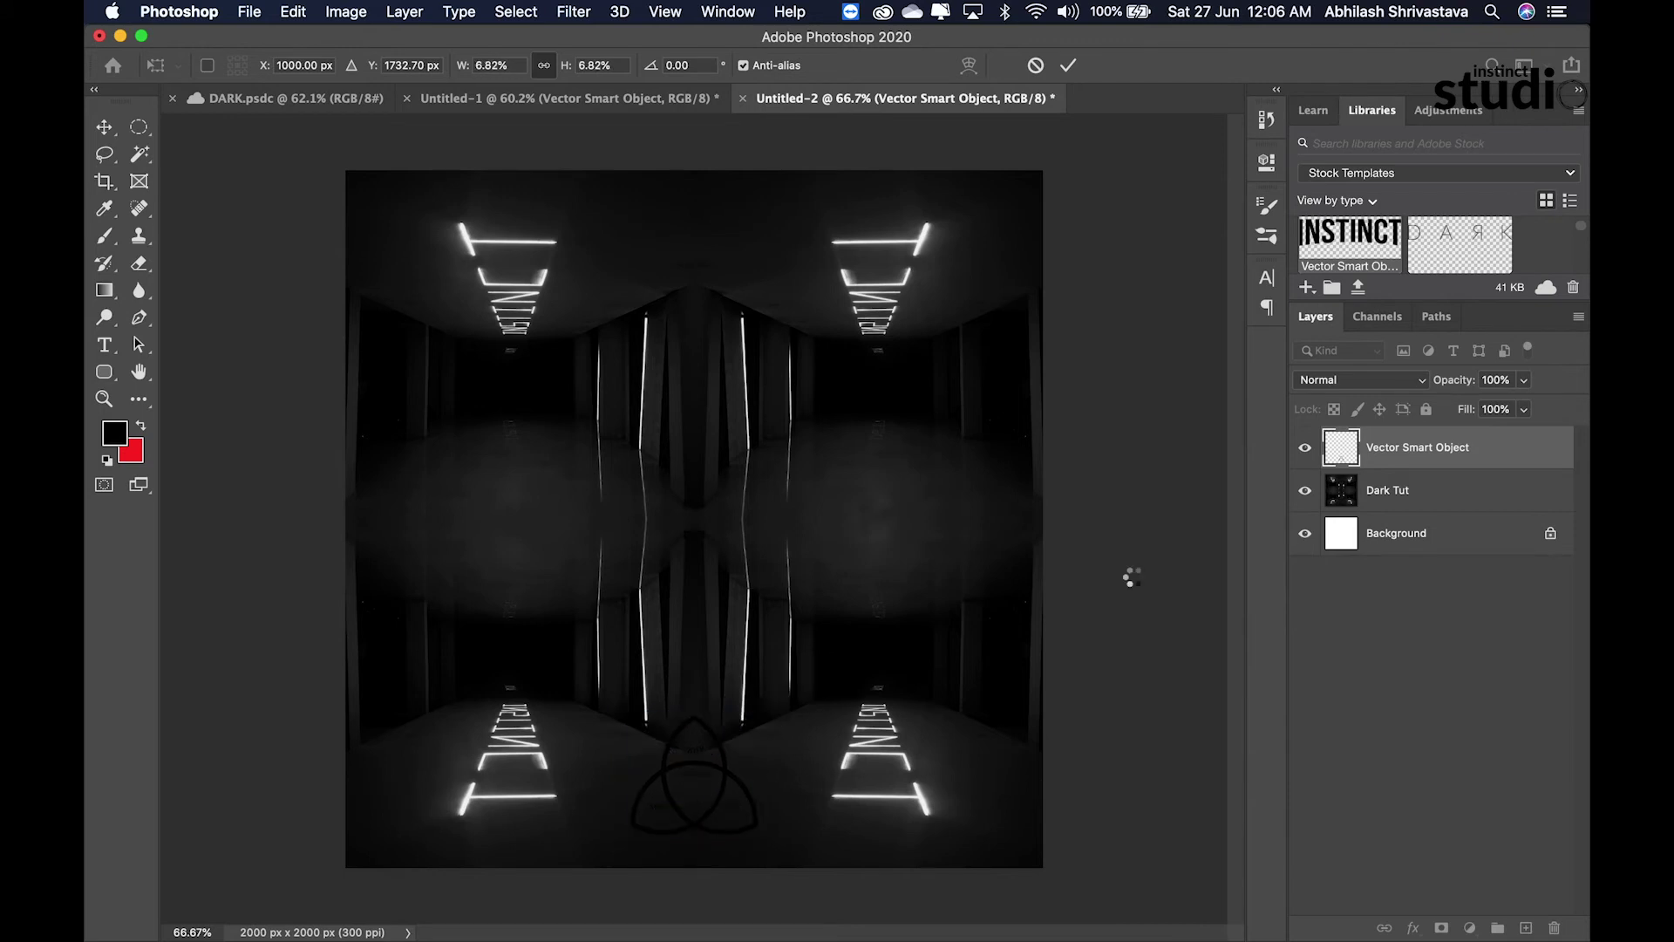
key("Return")
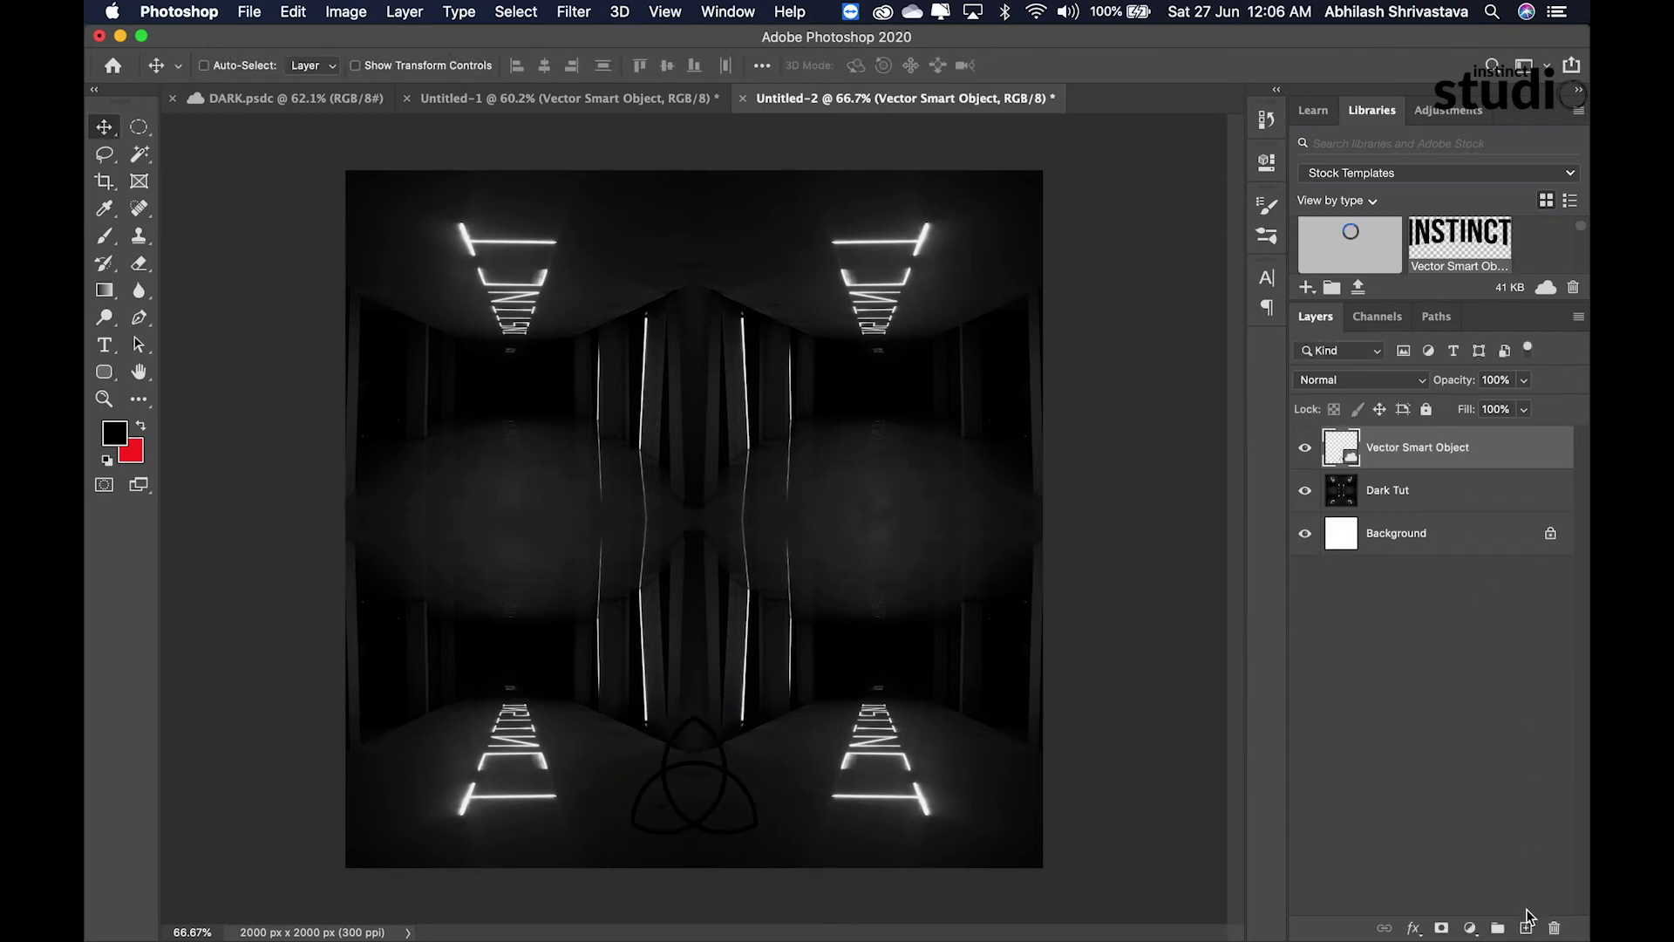
Step: Add a new layer clipped to the triquetra, reset the colours to default and fill the layer with white
left_click(1525, 927)
left_click(1467, 470, "alt")
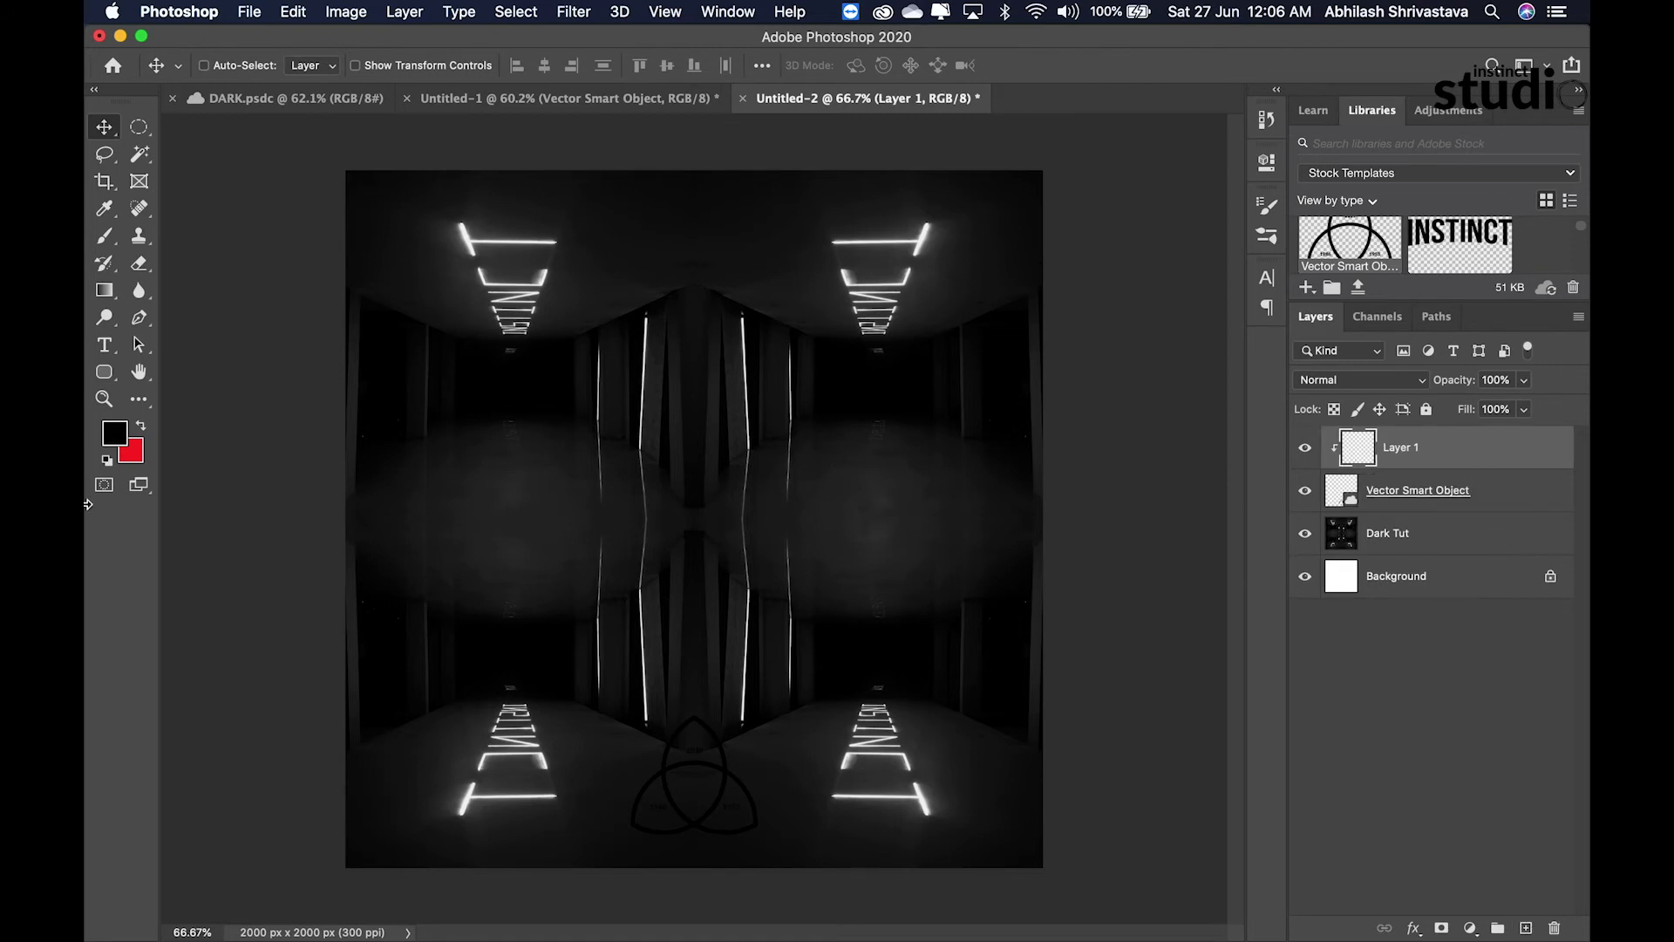
left_click(105, 462)
key("super+BackSpace")
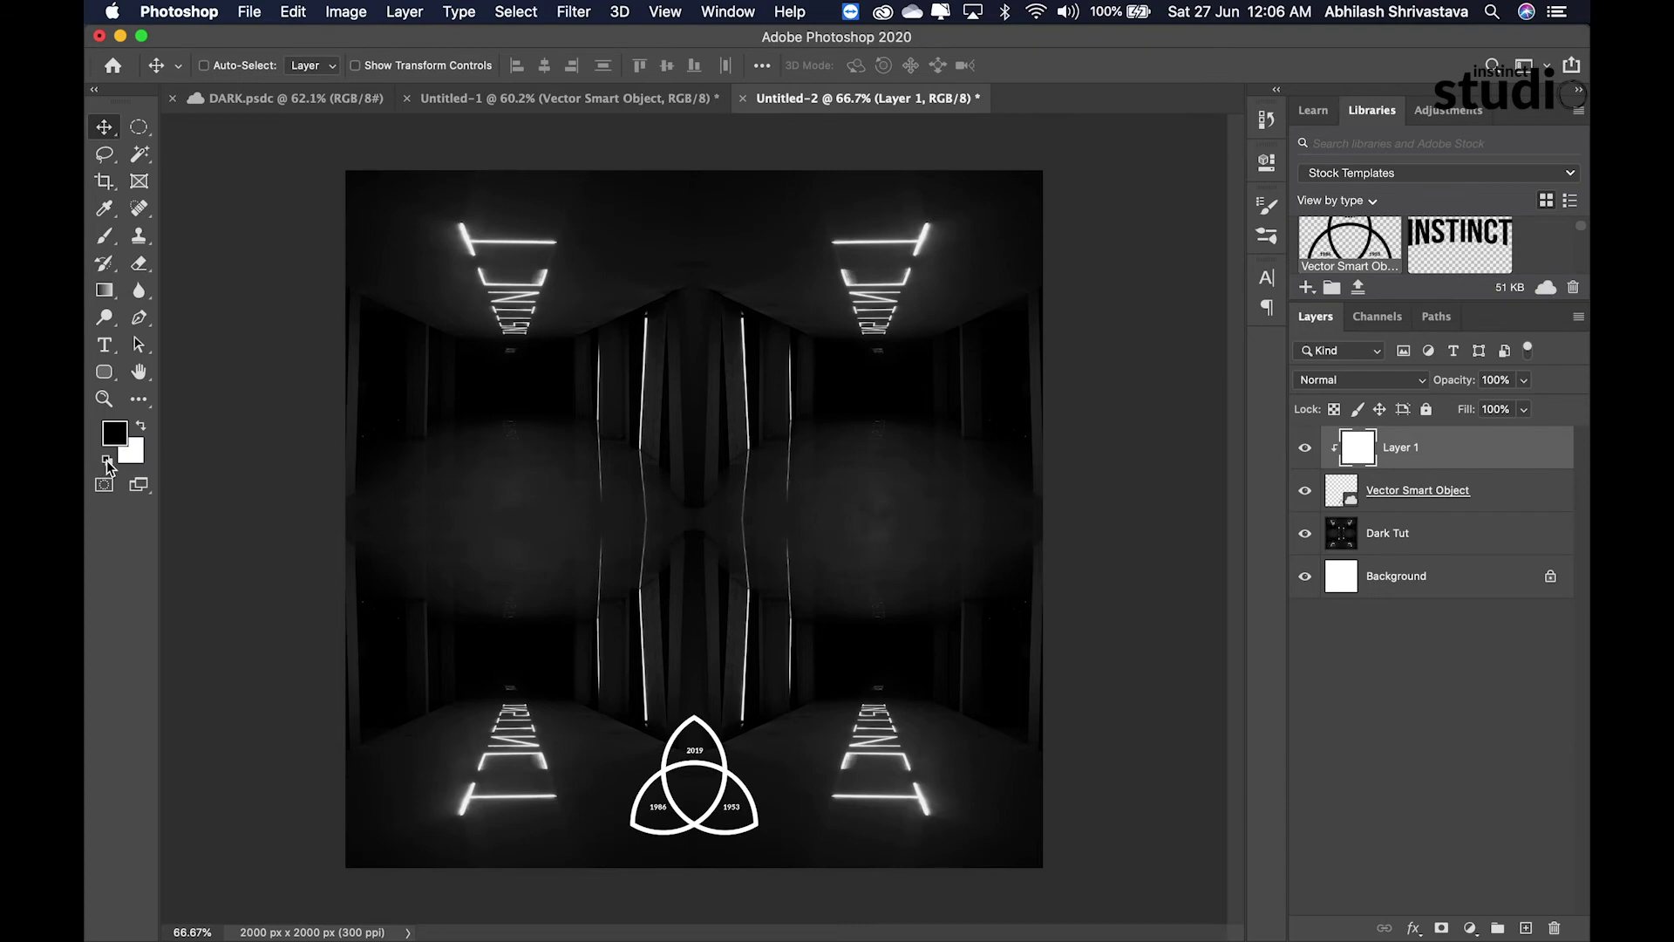
Step: Switch to Illustrator and select only the DARK lettering below the triquetra
left_click(1166, 889)
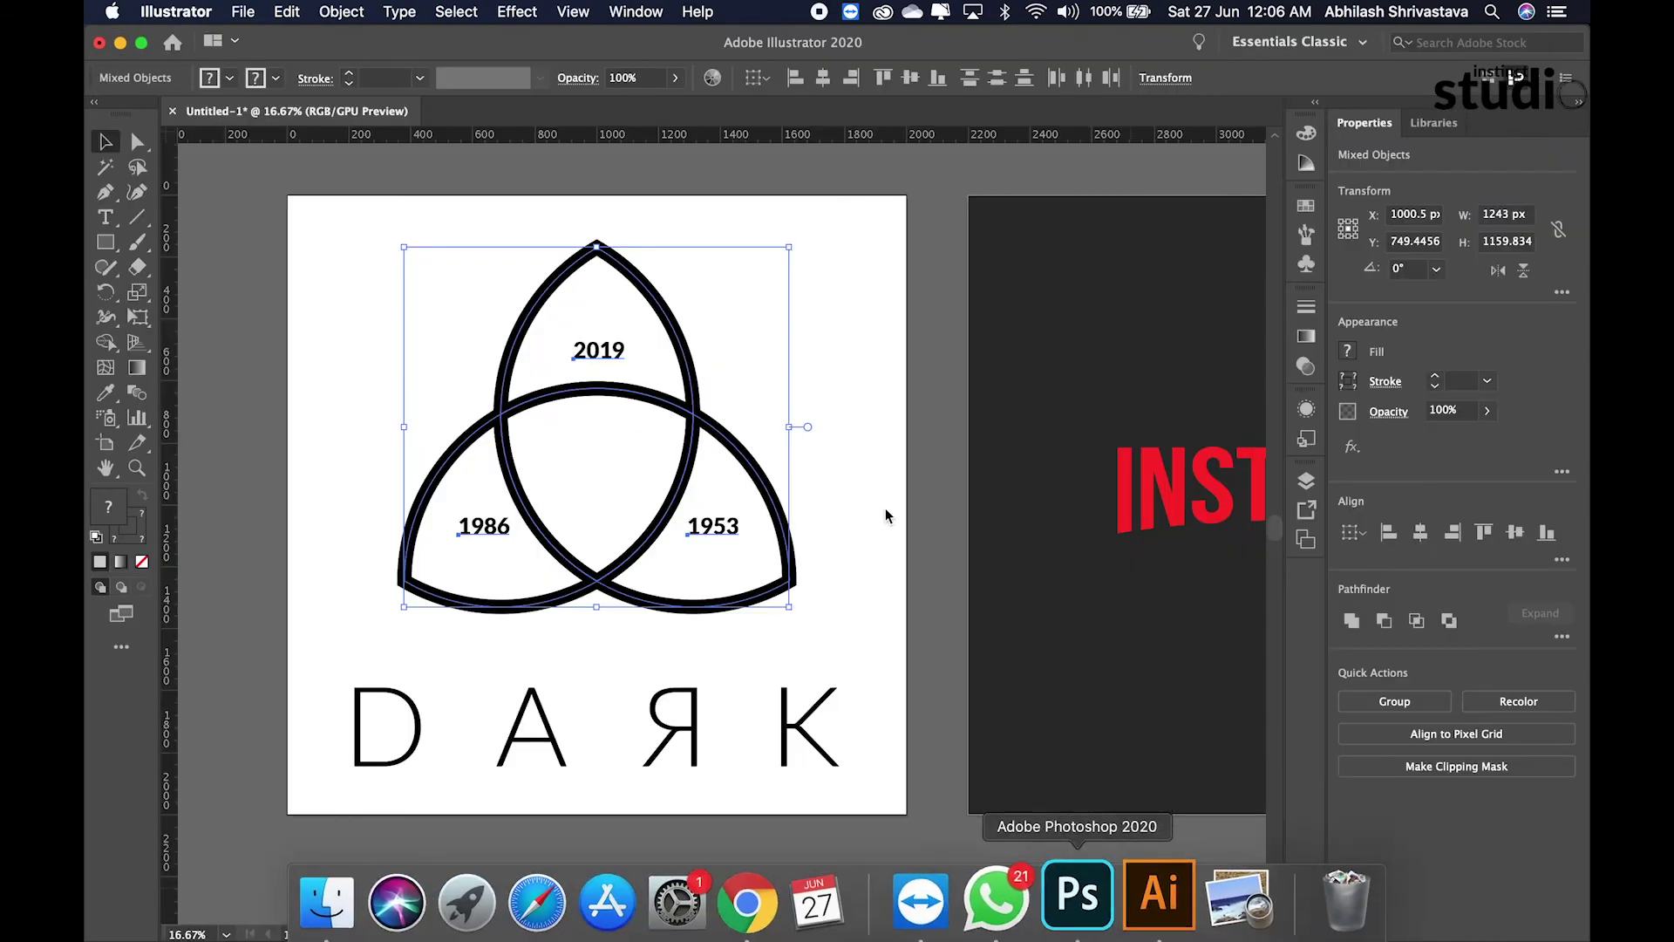
left_click(317, 657)
left_click(979, 841)
left_click(898, 767)
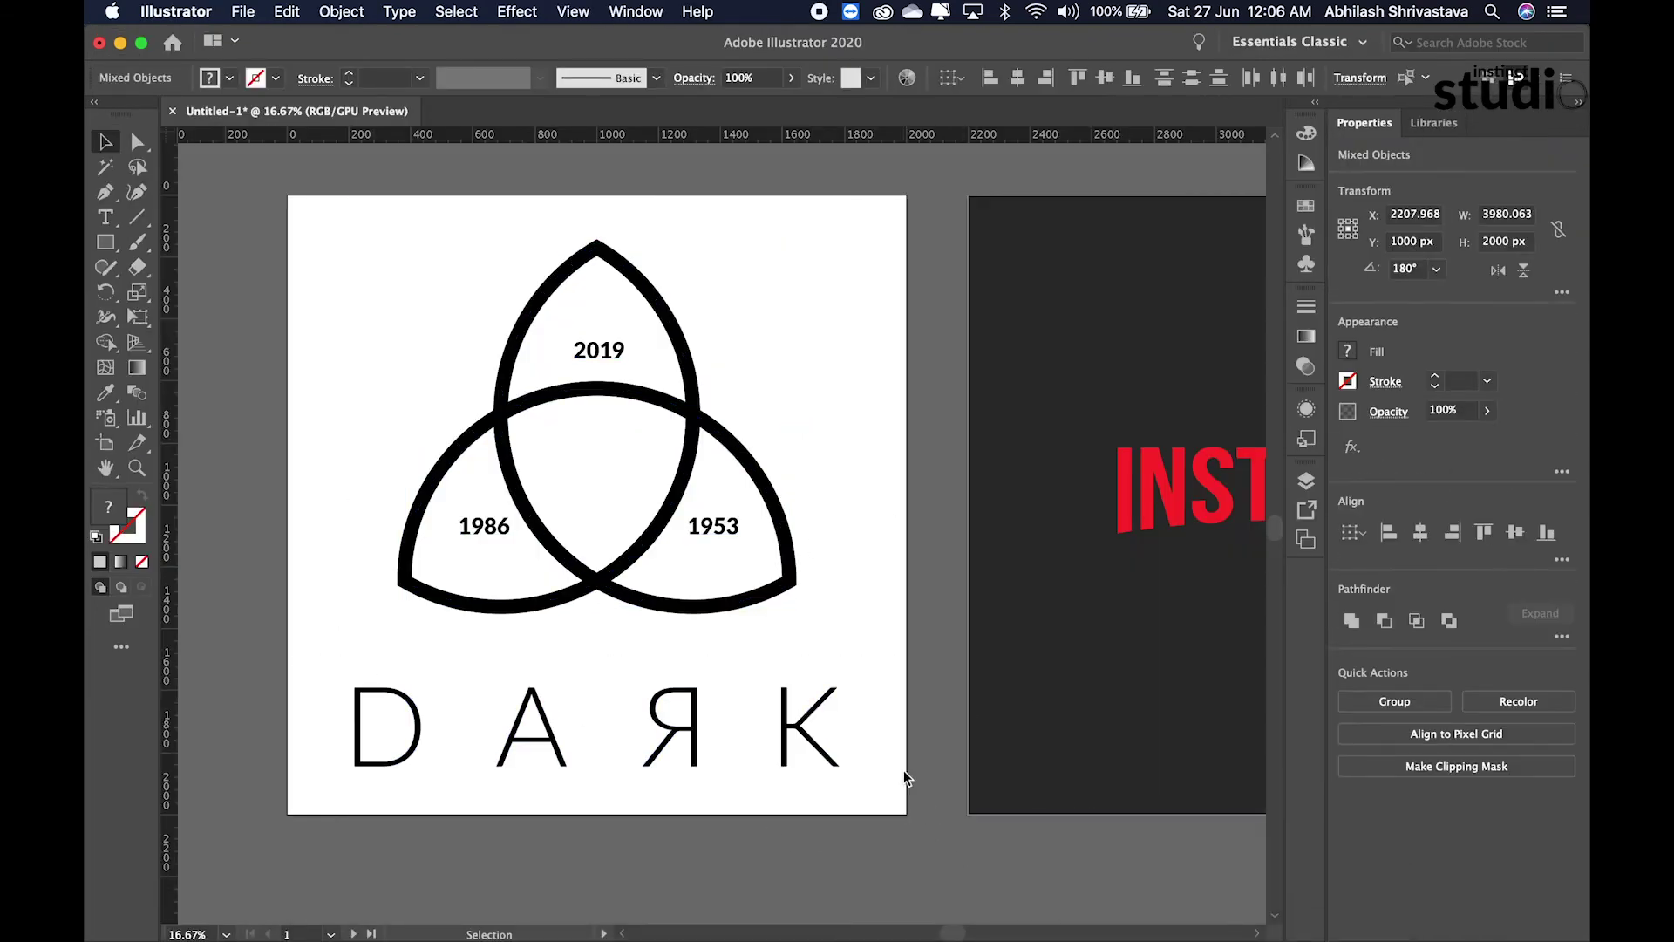
left_click(632, 731)
left_click_drag(632, 731, 337, 672)
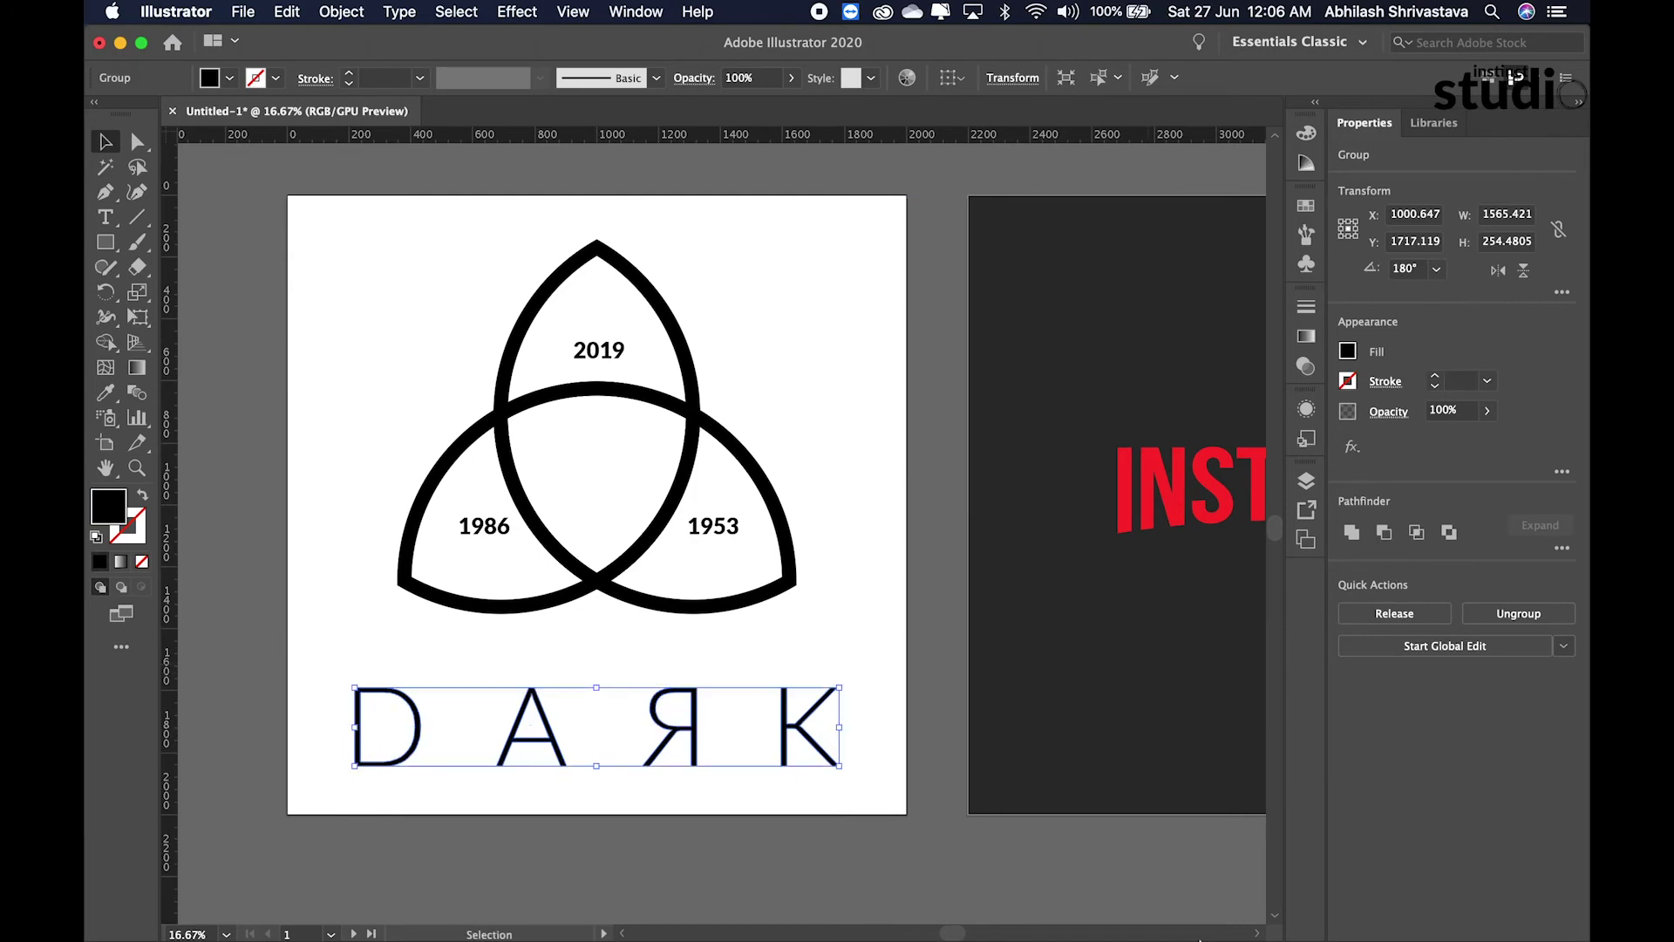
mouse_move(1201, 912)
left_click(1065, 891)
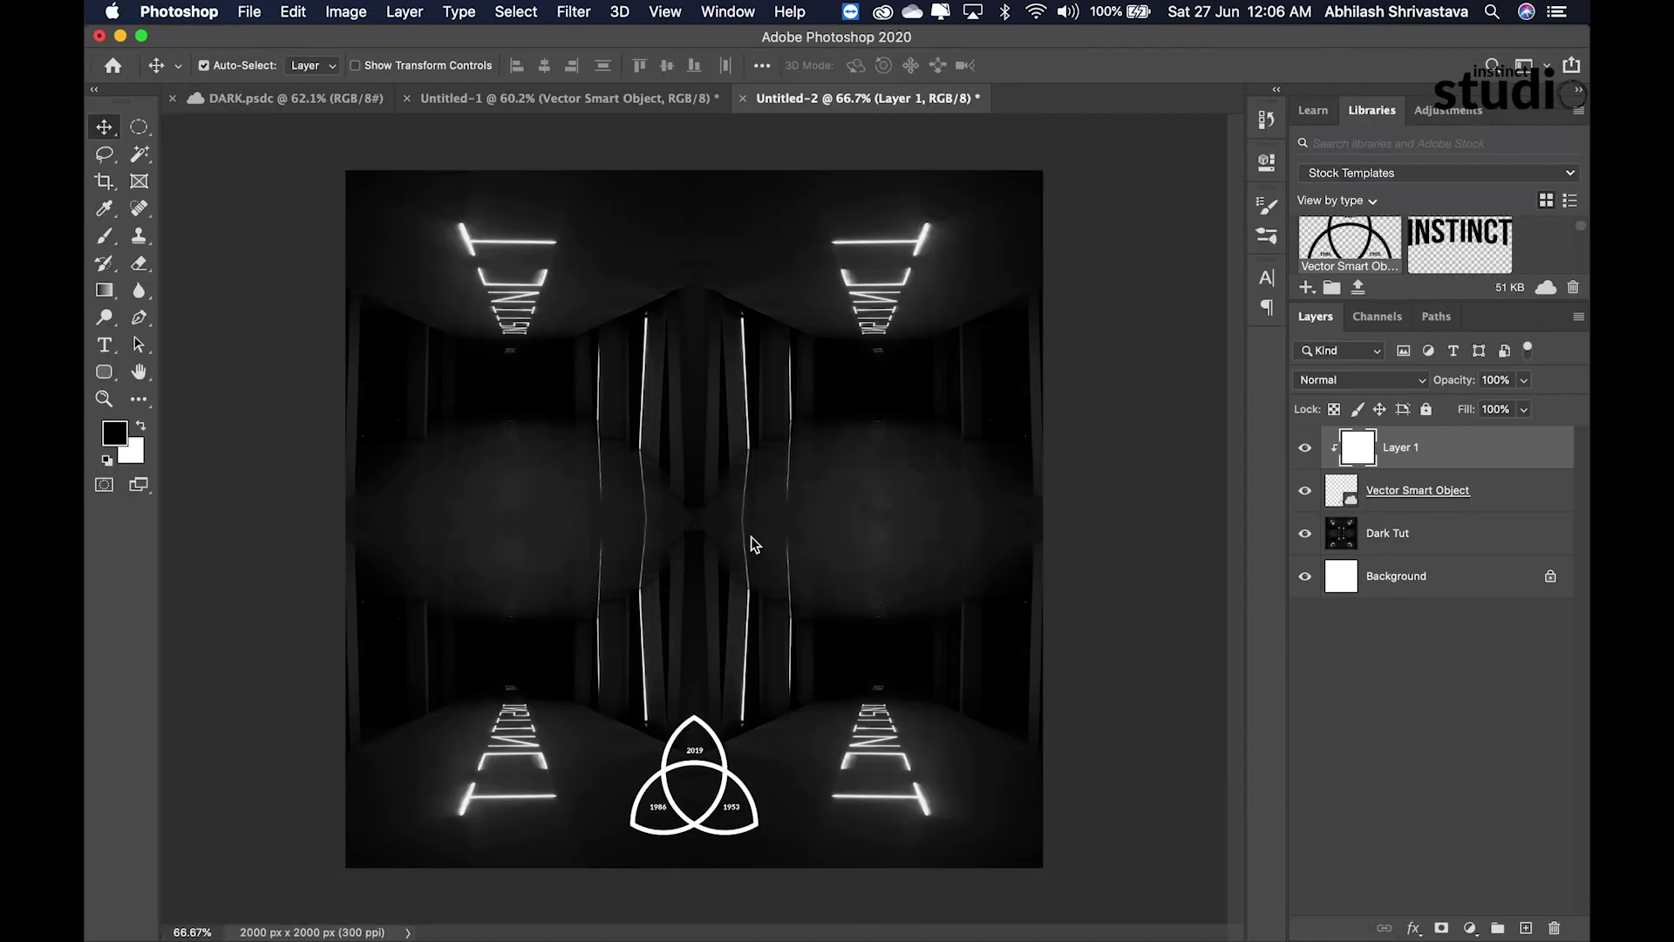
key("super+v")
key("super+z")
Step: Copy the DARK lettering from Illustrator, paste it into Photoshop as a smart object and scale it to about 22.67% at the canvas centre
left_click(1159, 907)
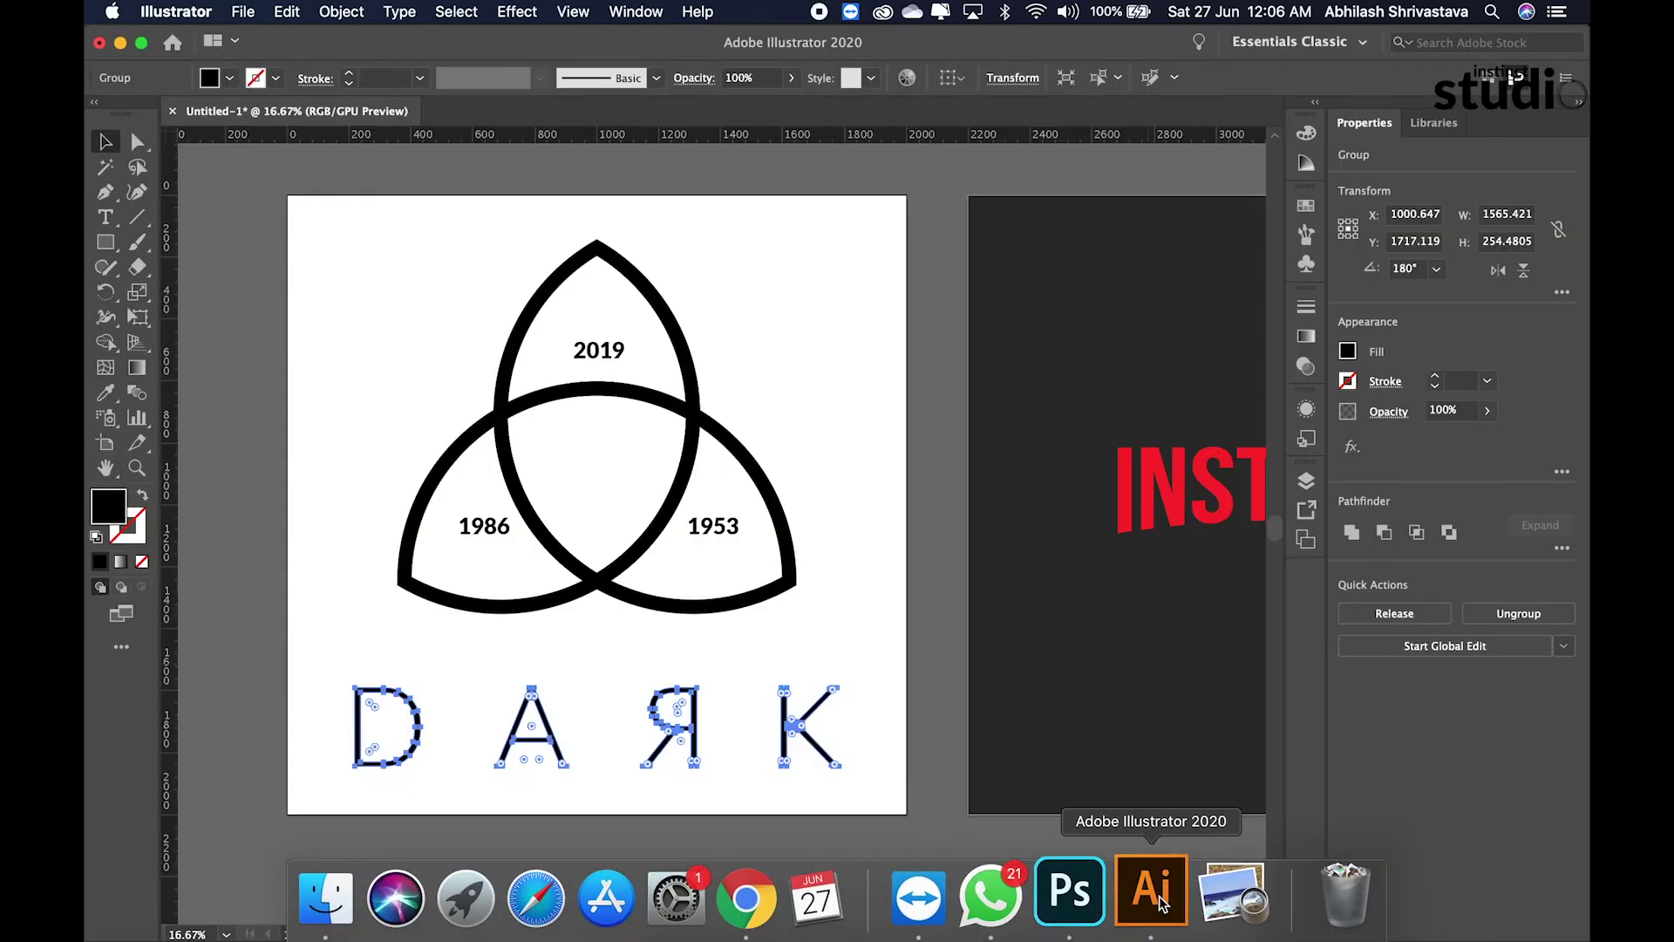
left_click(1069, 891)
key("super+v")
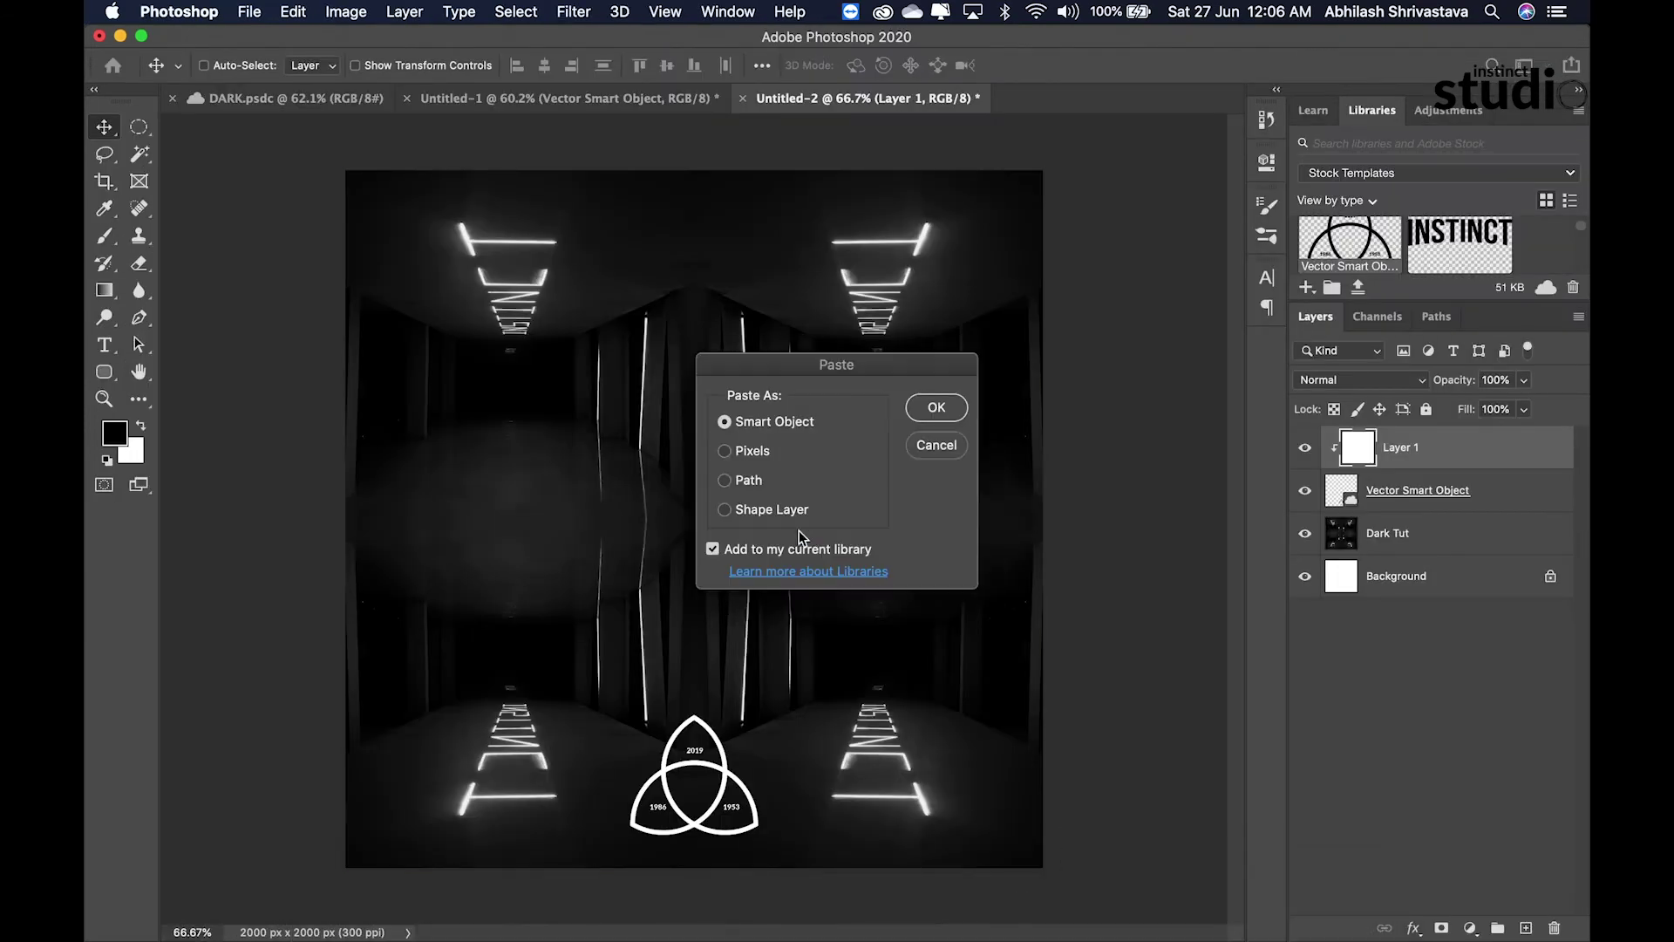
left_click(933, 408)
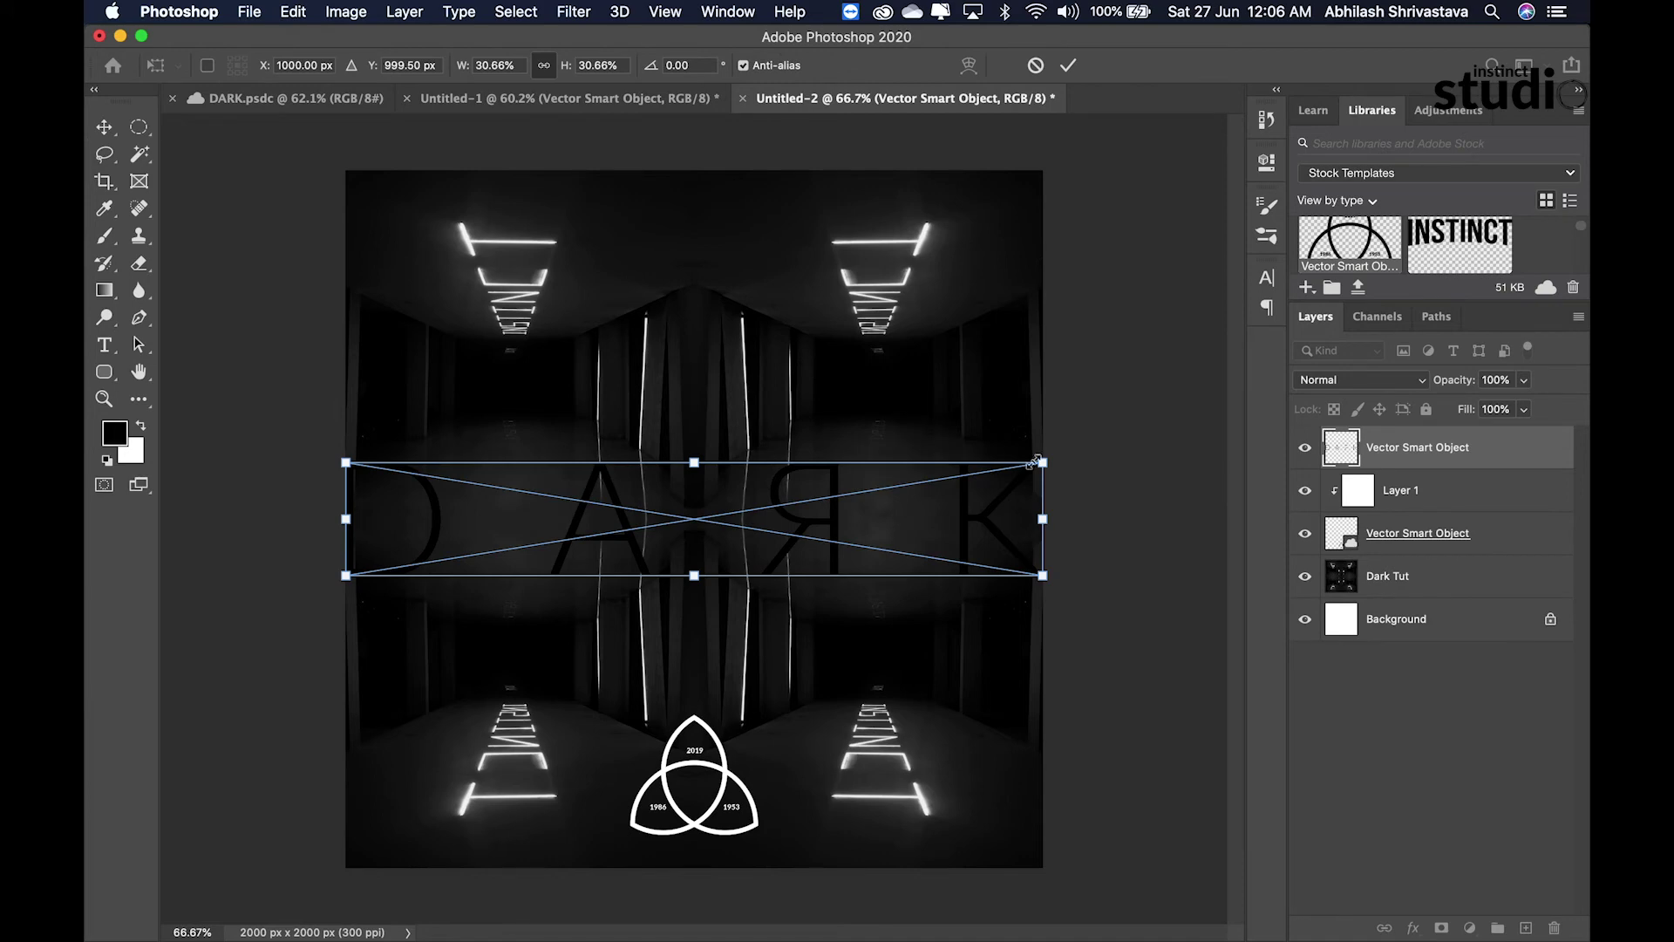
left_click_drag(1040, 462, 953, 477)
key("Return")
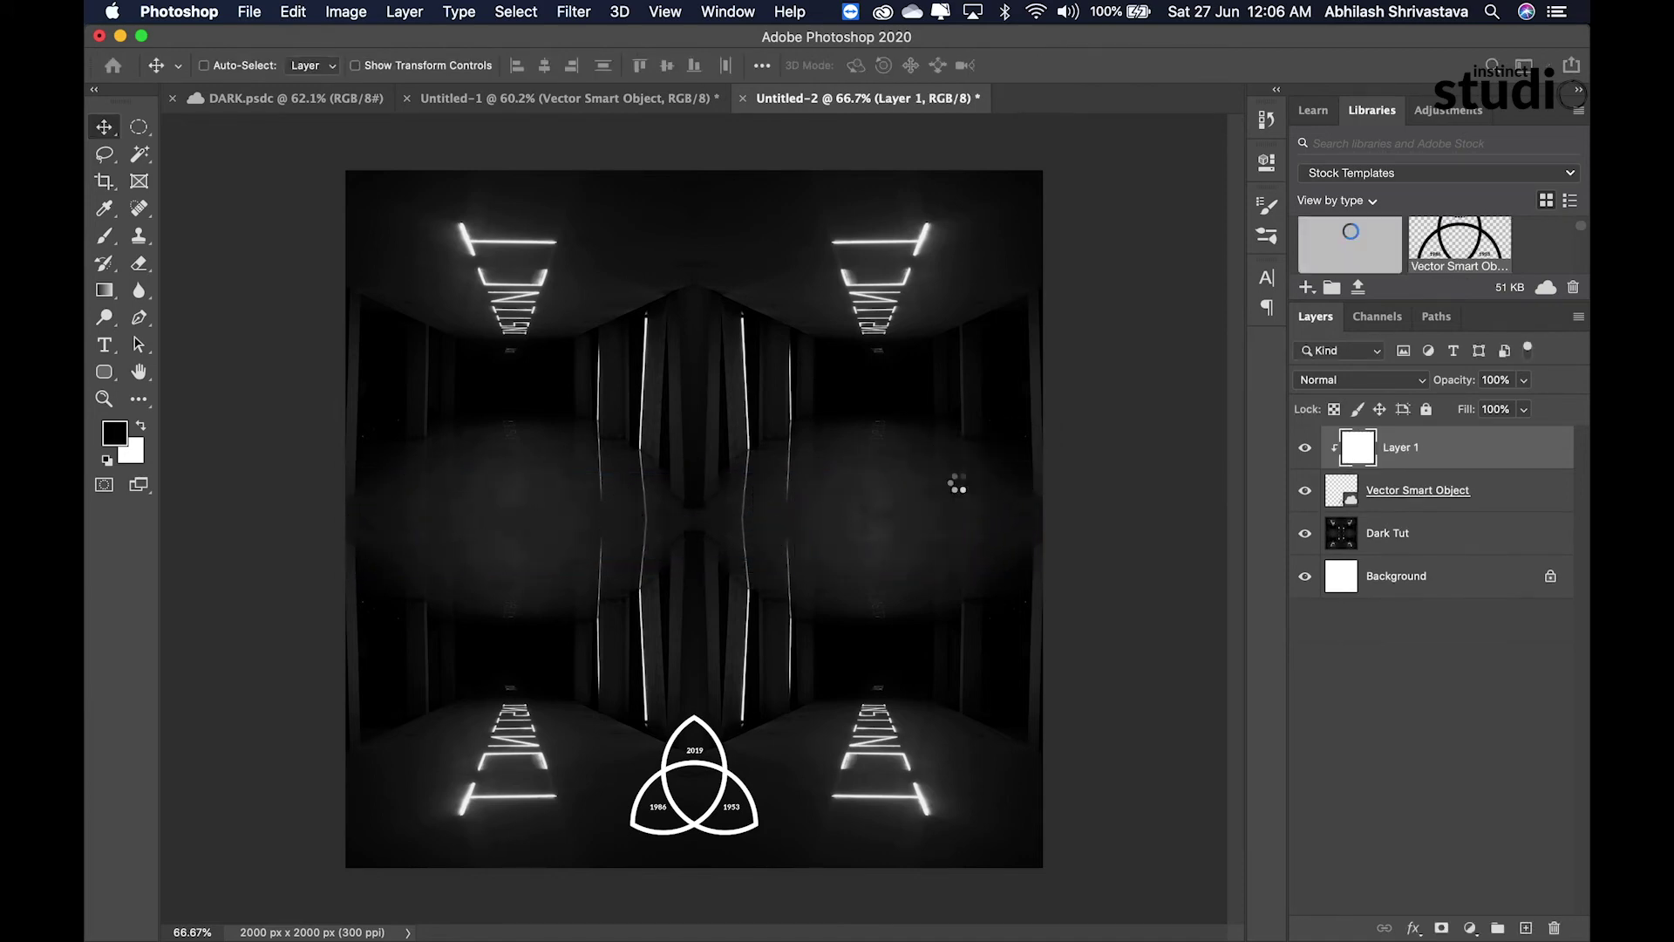
Step: Duplicate the white fill layer, move the copy above the DARK lettering and clip it to the lettering
left_click(1421, 492)
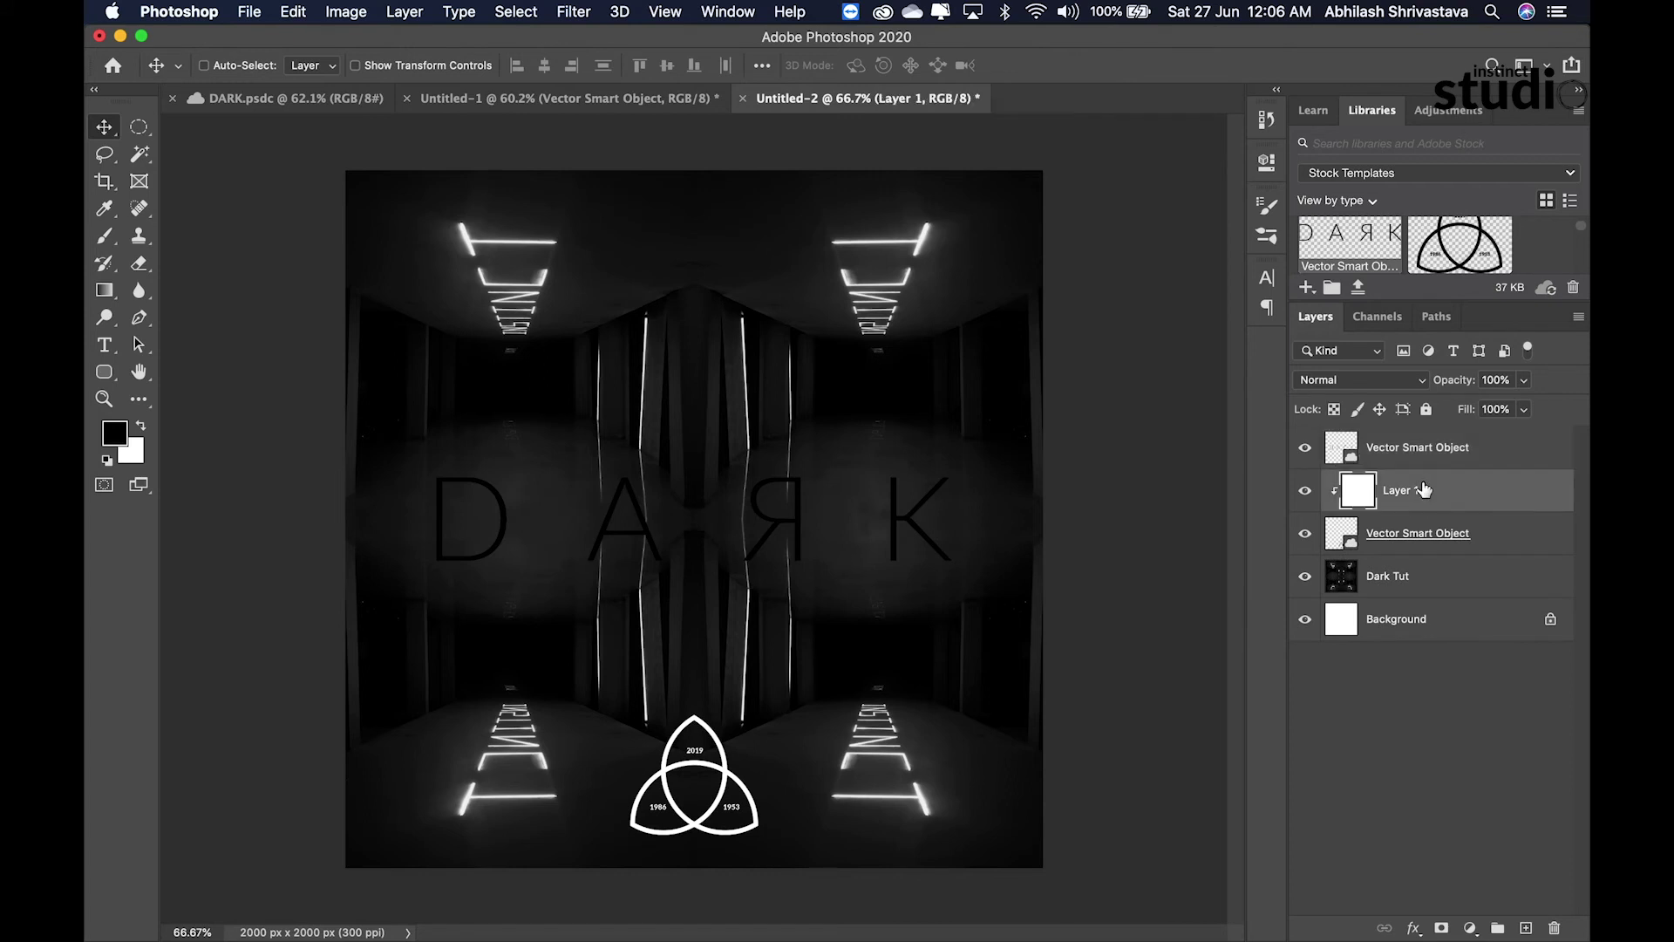
key("super+j")
left_click_drag(1426, 485, 1413, 441)
left_click(1421, 468, "alt")
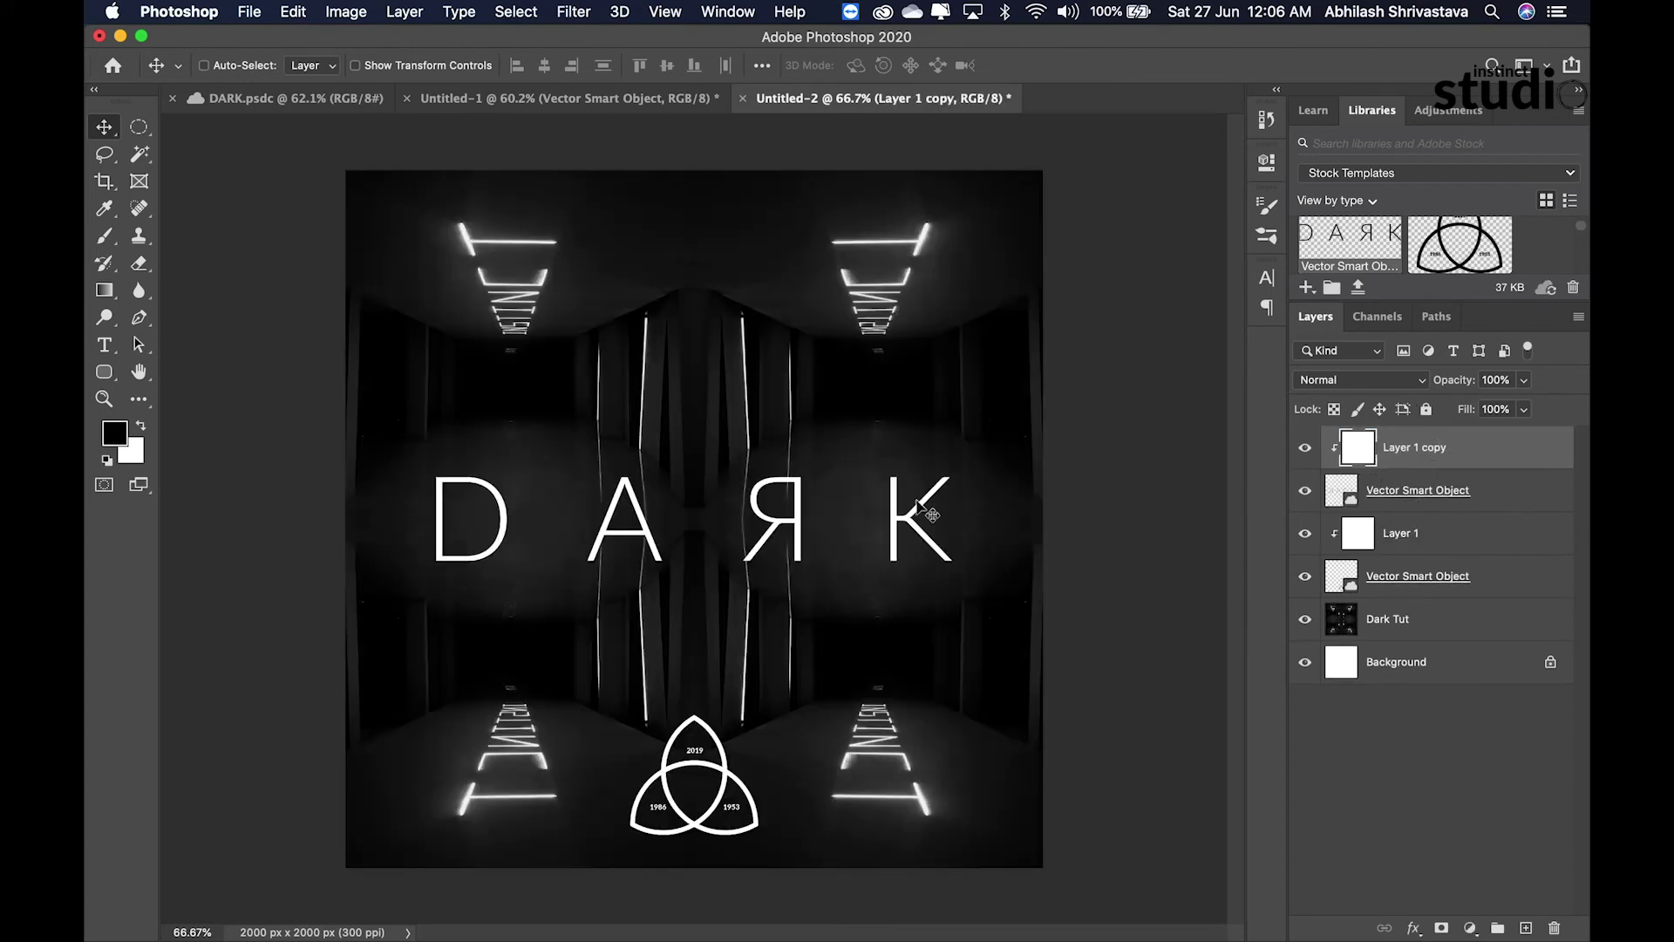
Step: Scale the DARK lettering down to about 19.82% around its centre
left_click(1461, 506)
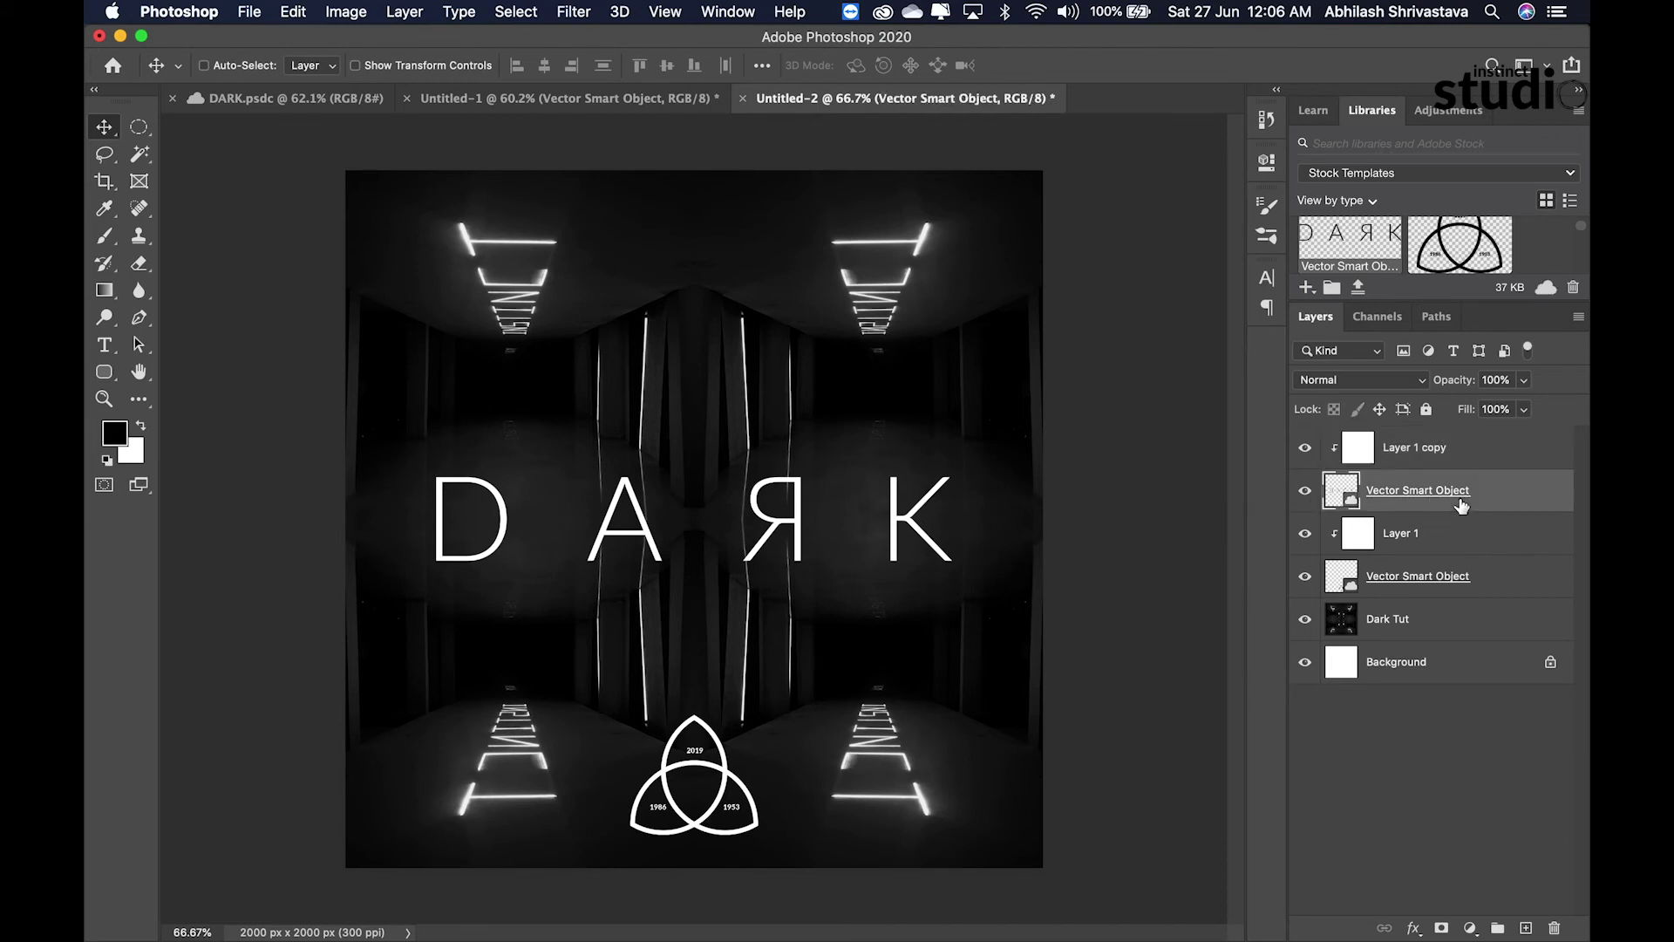
key("super+t")
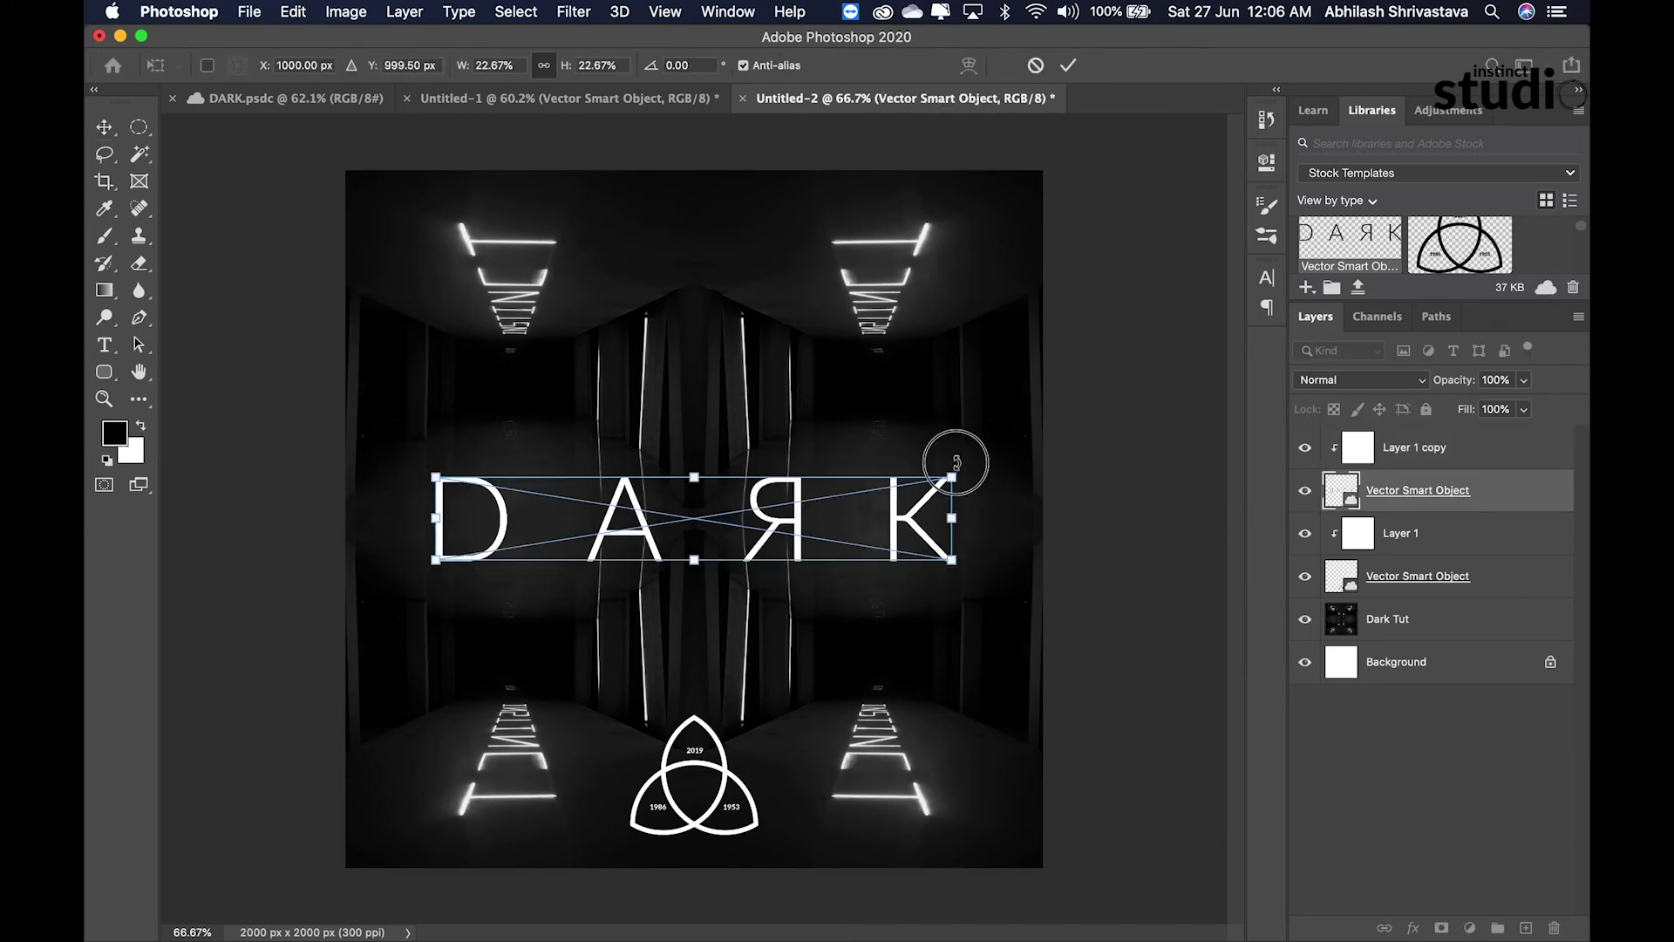
left_click_drag(953, 478, 921, 482)
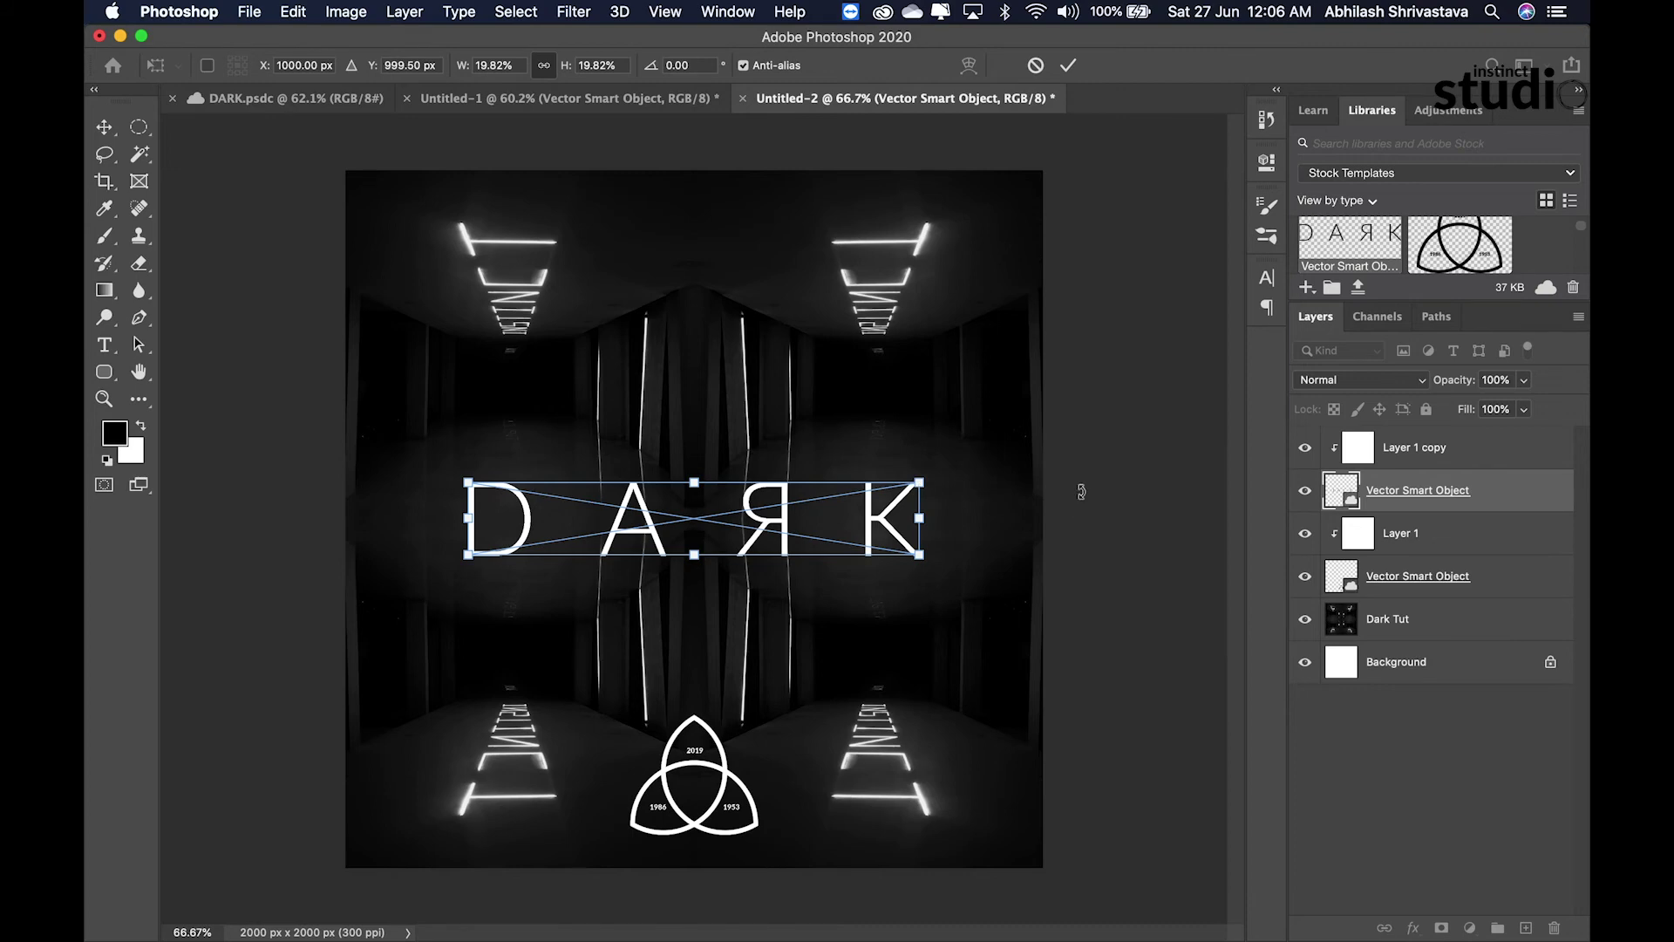
key("Return")
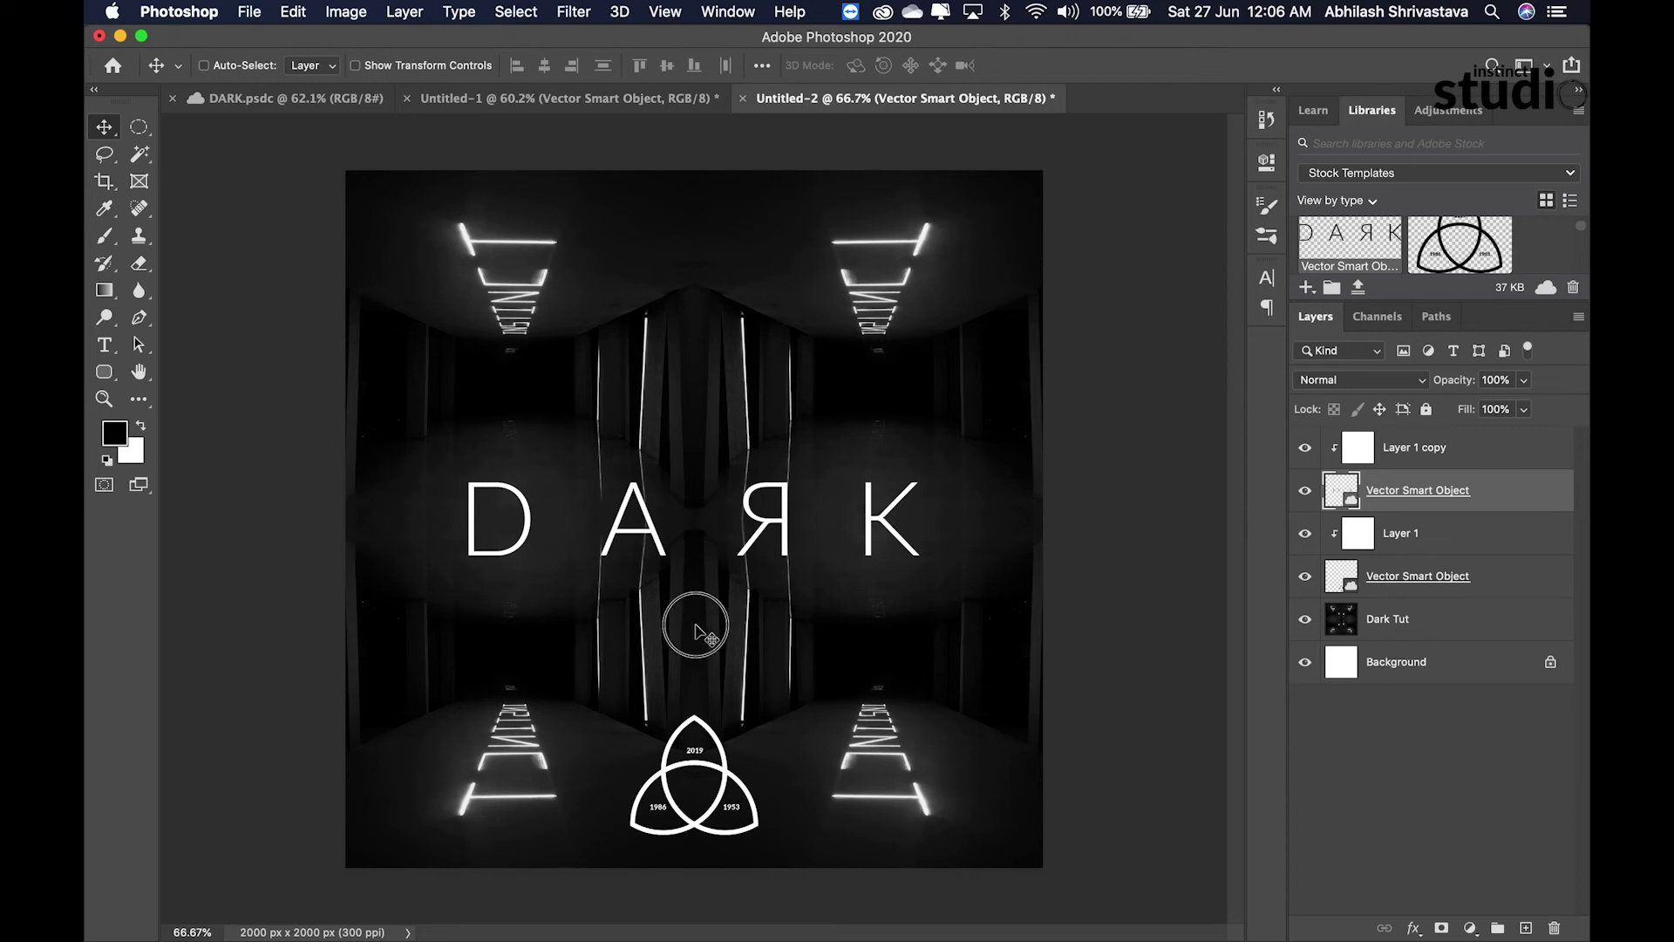
left_click(105, 155)
left_click(106, 131)
Step: Add the text EVERYTHING IS CONNECTED in white Lato Black, 4.88 pt, on a new layer just below the DARK title
left_click(1430, 448)
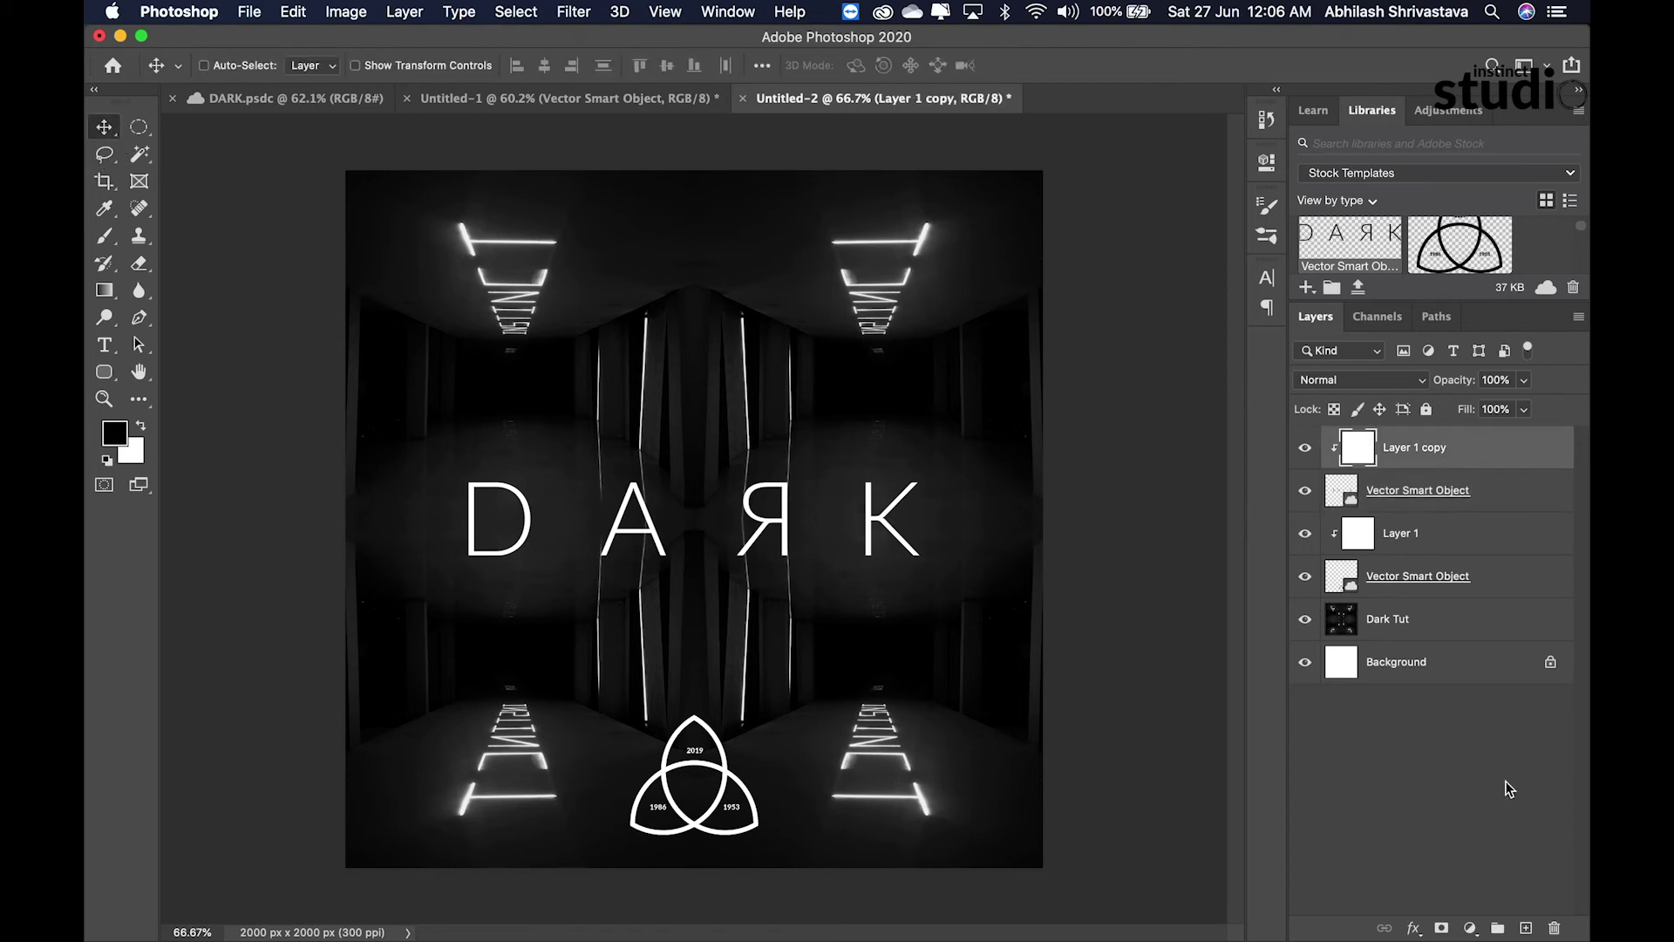
left_click(1525, 928)
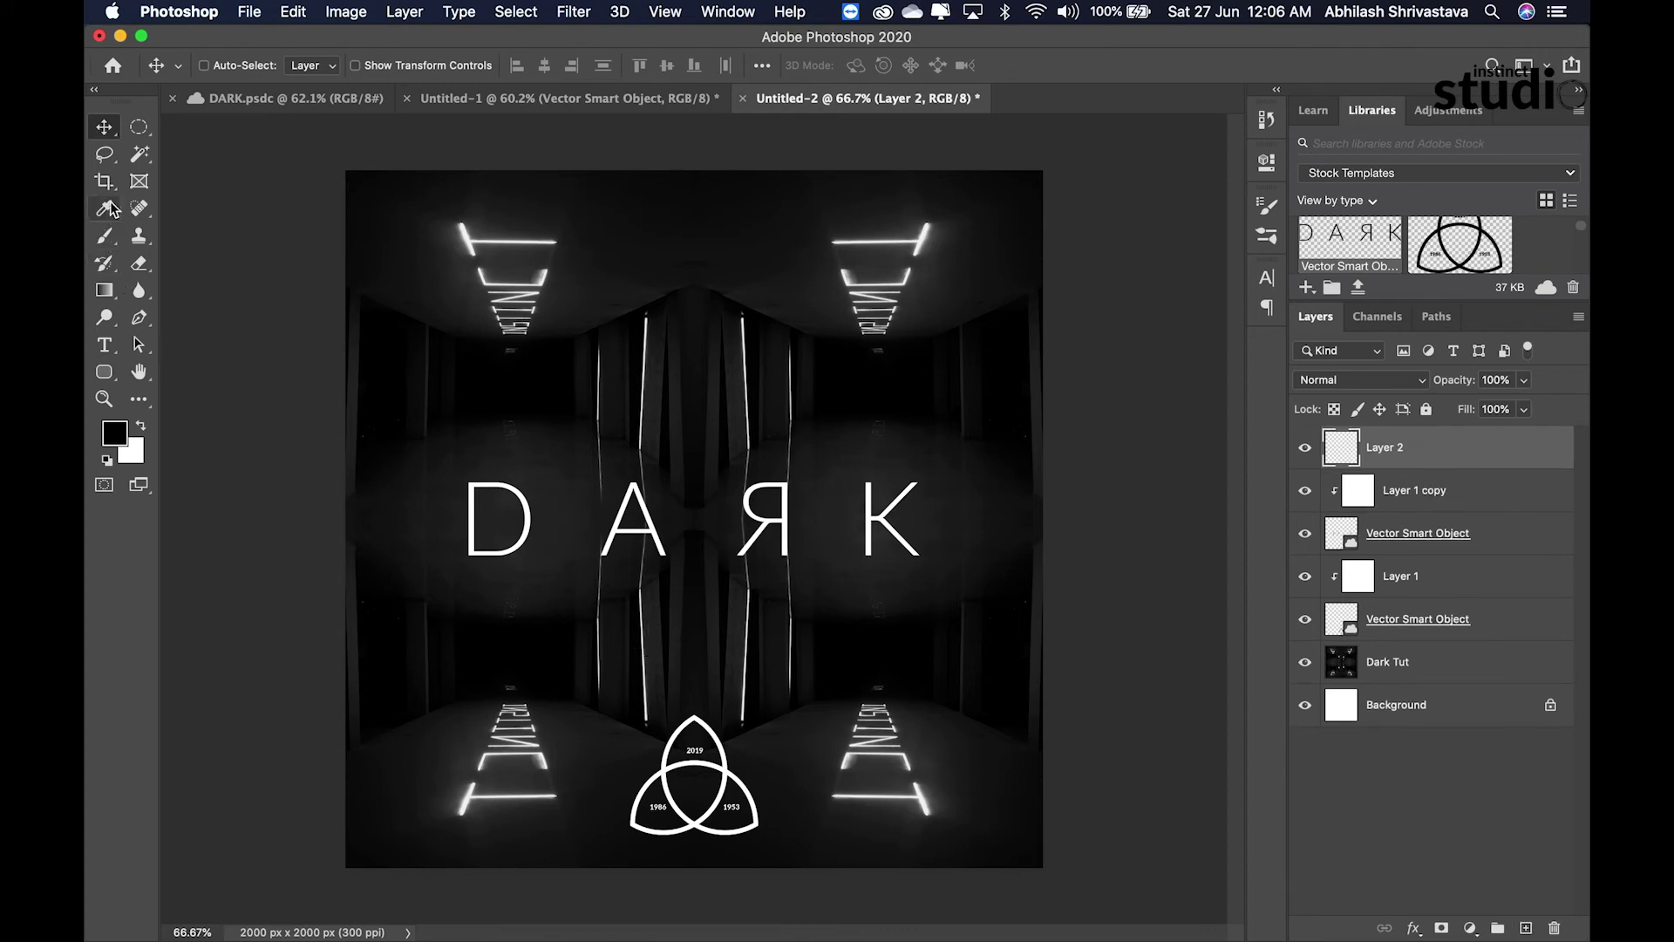
left_click(104, 345)
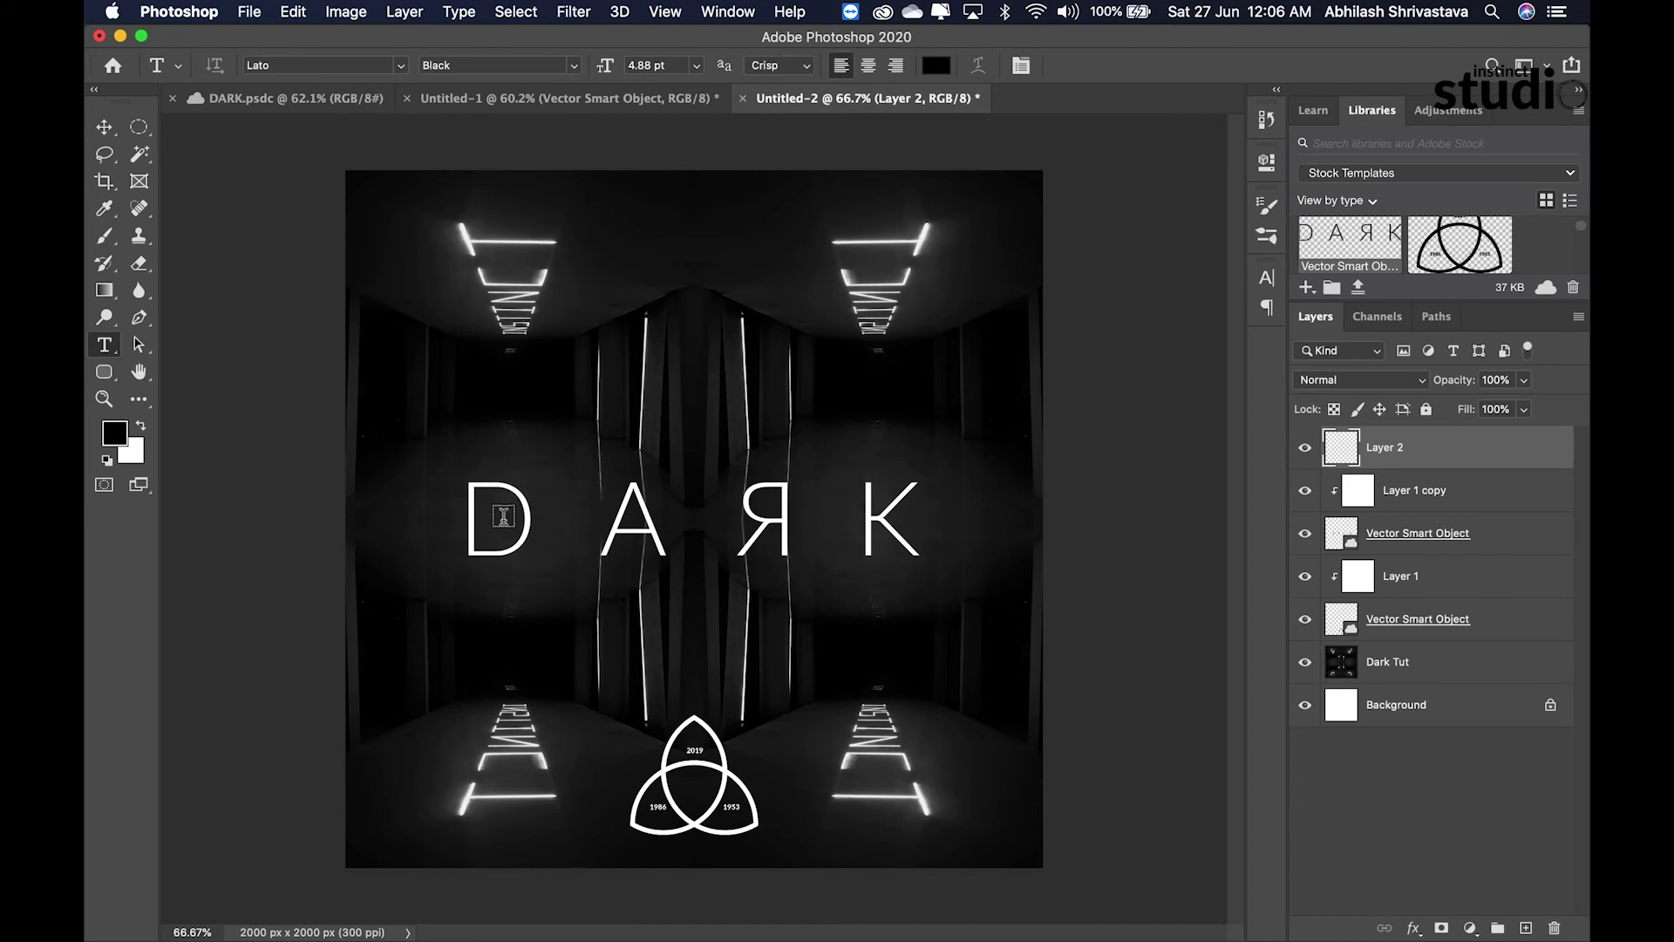
left_click(477, 585)
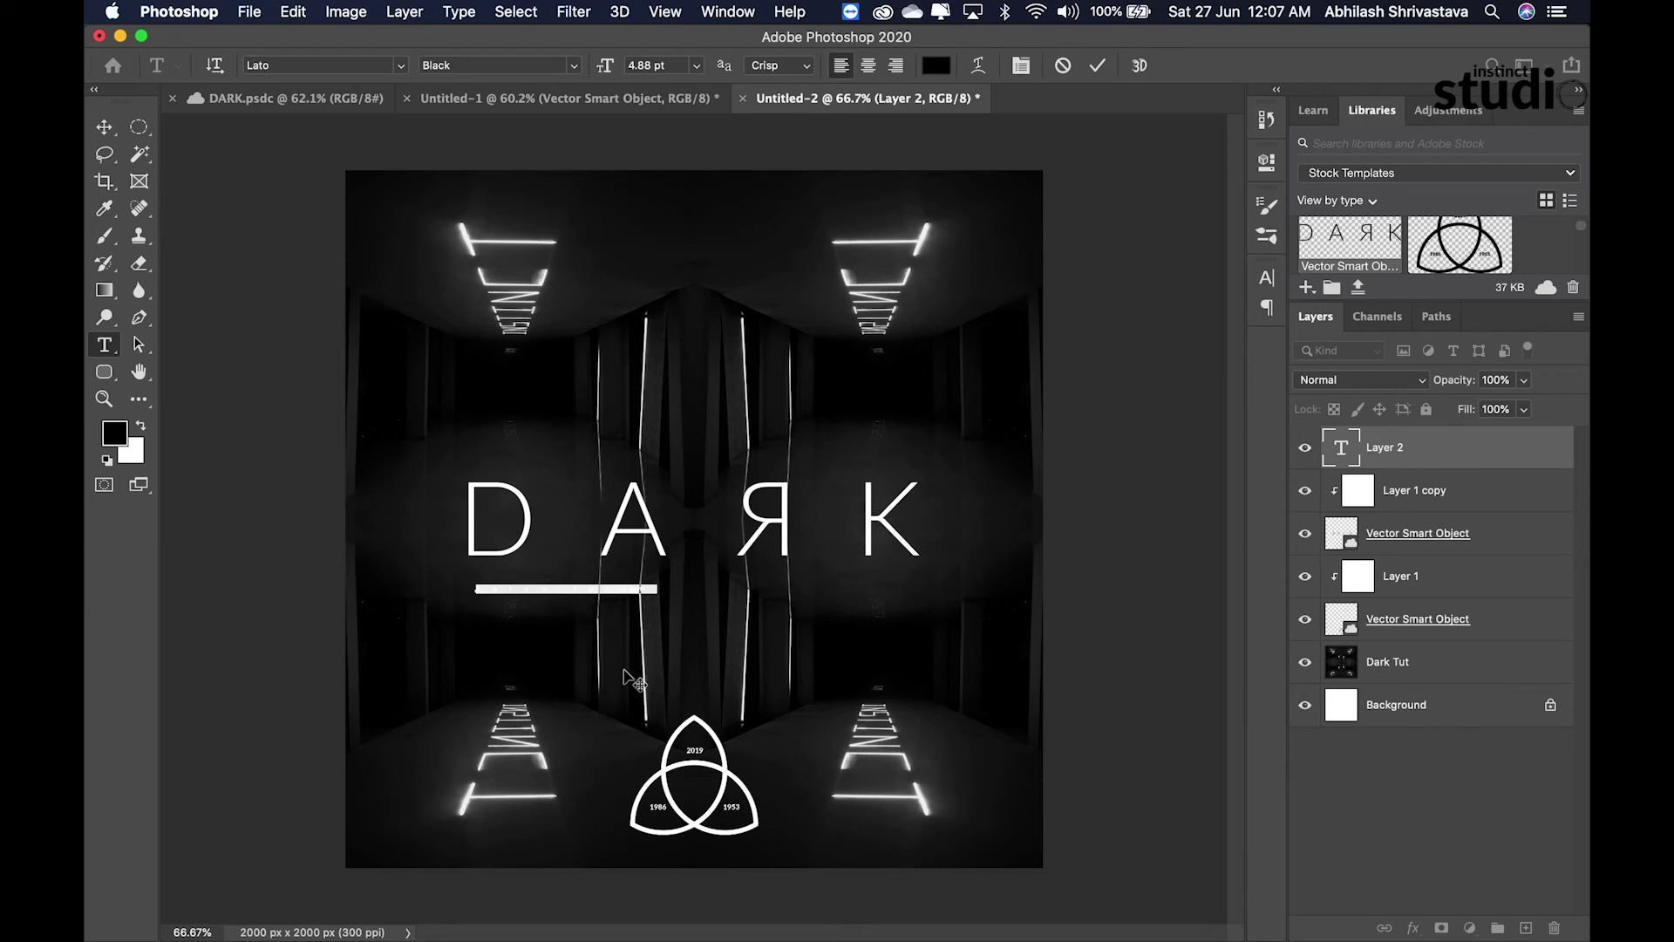
type("NETFLIX")
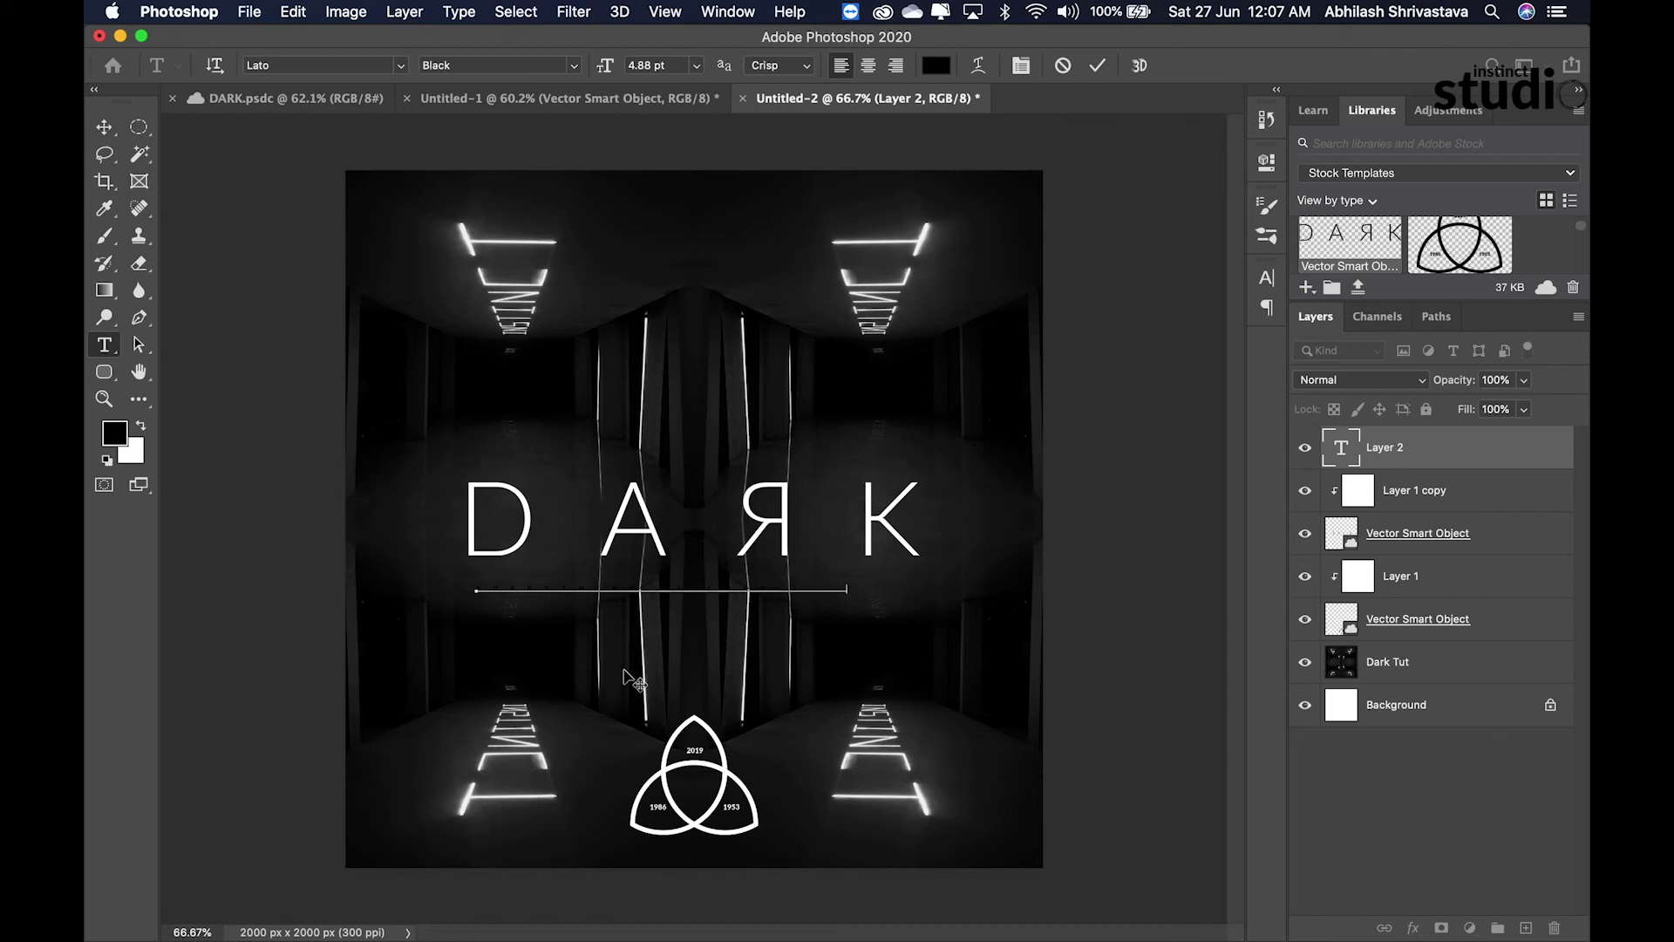
key("ctrl+a")
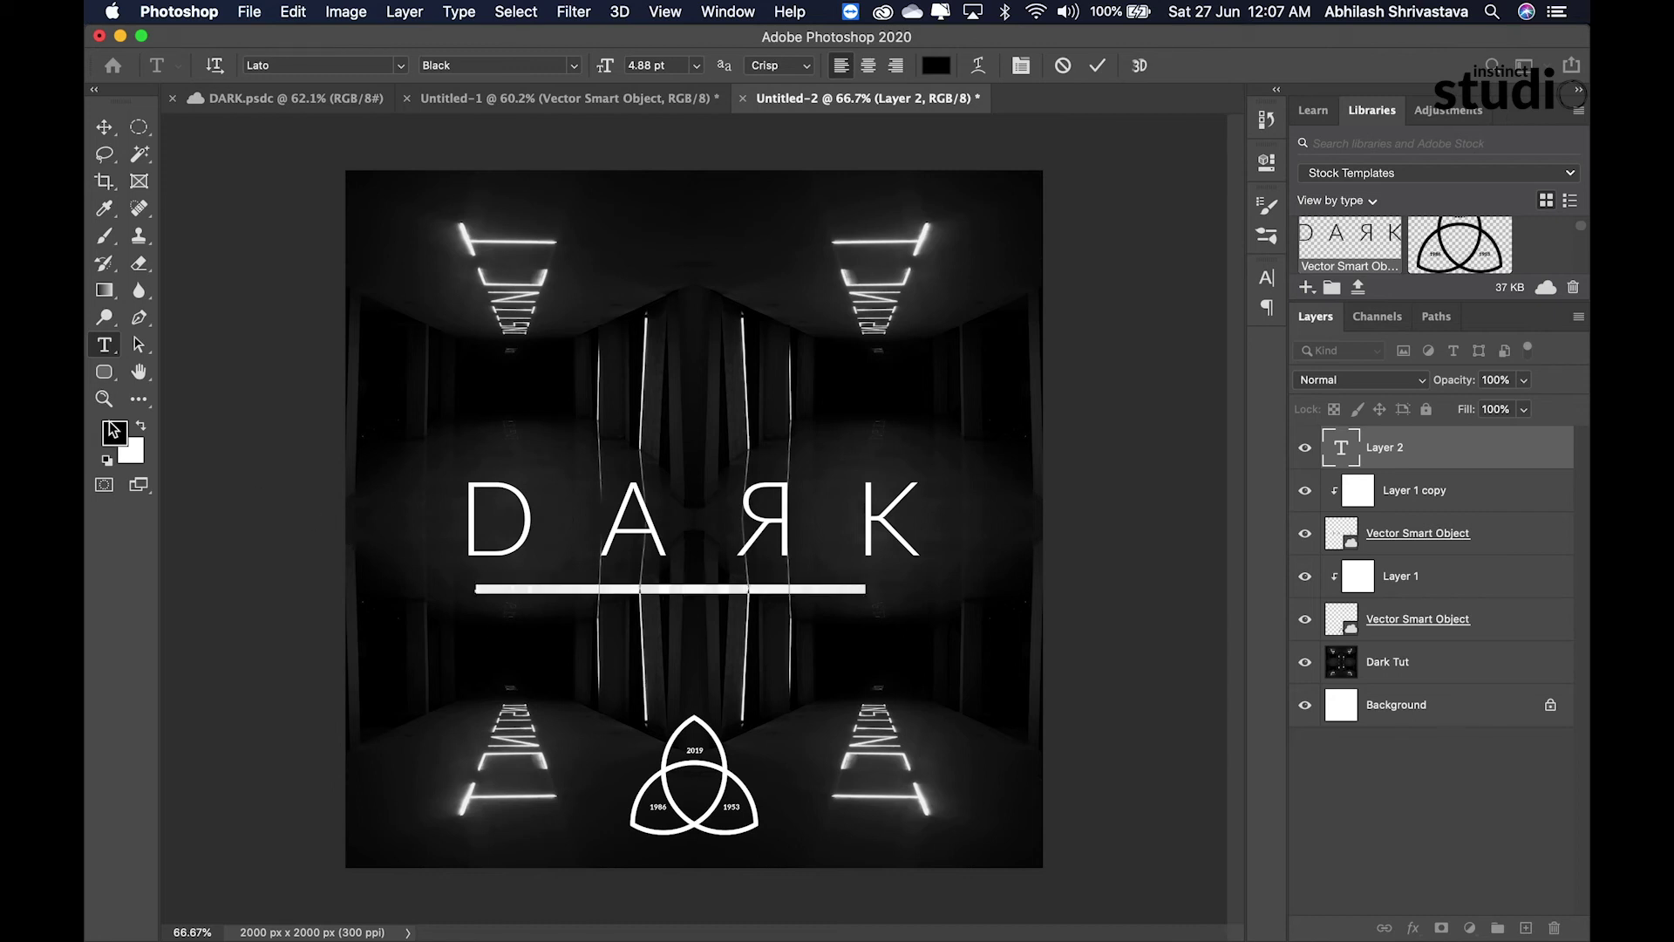
left_click(141, 427)
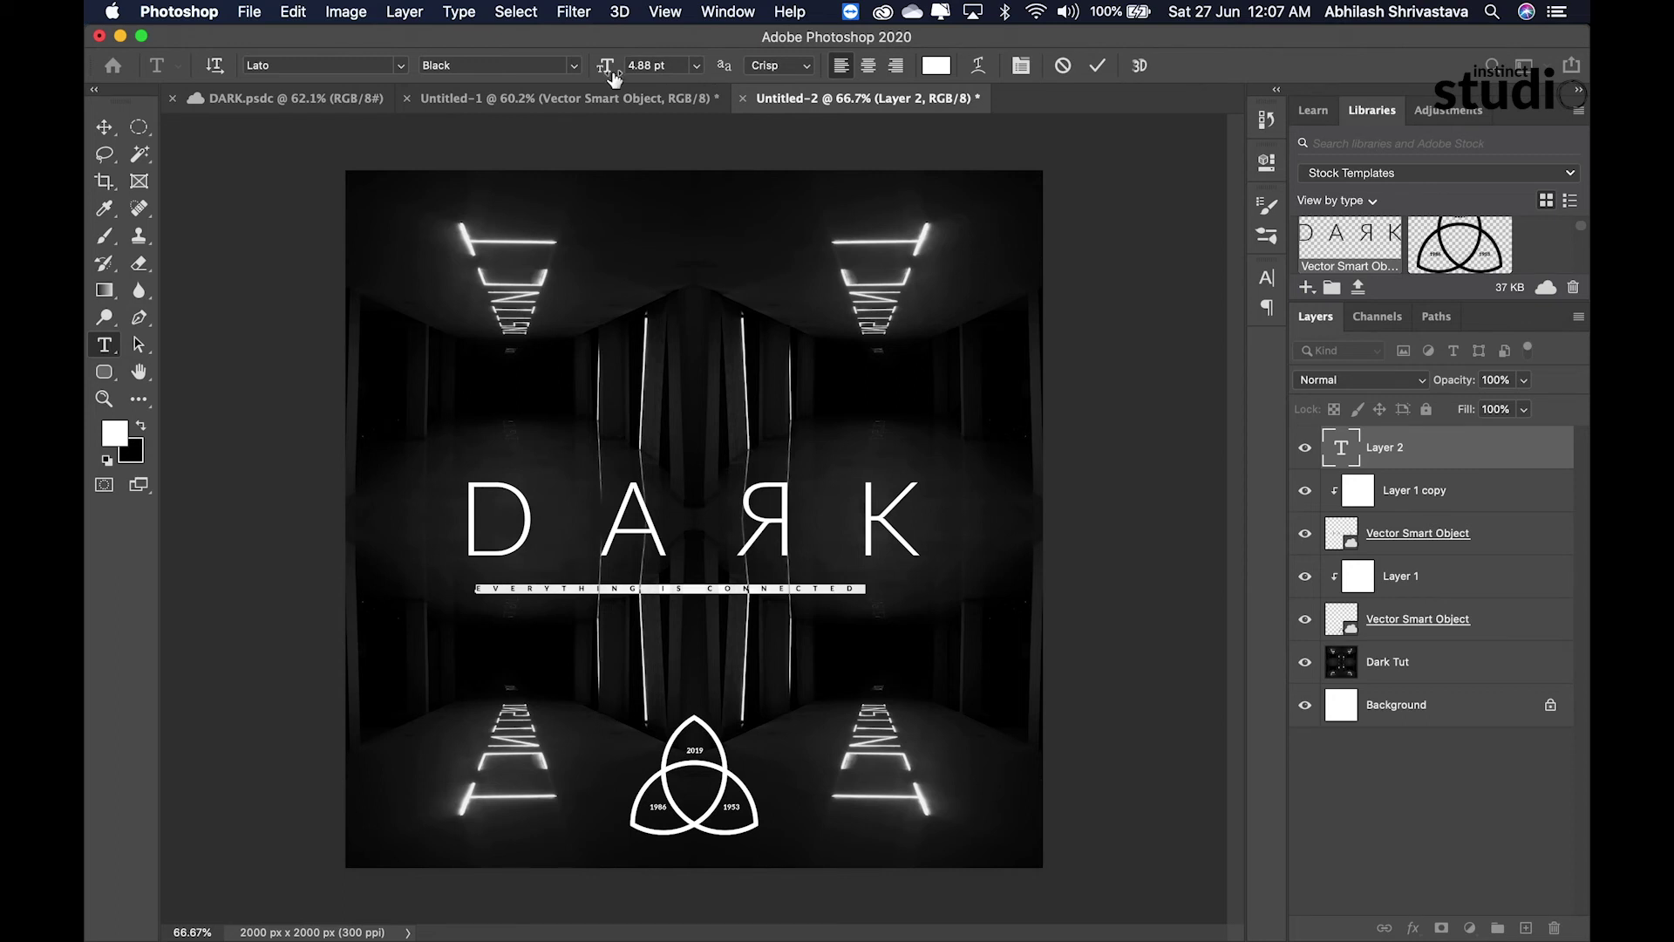
left_click(103, 127)
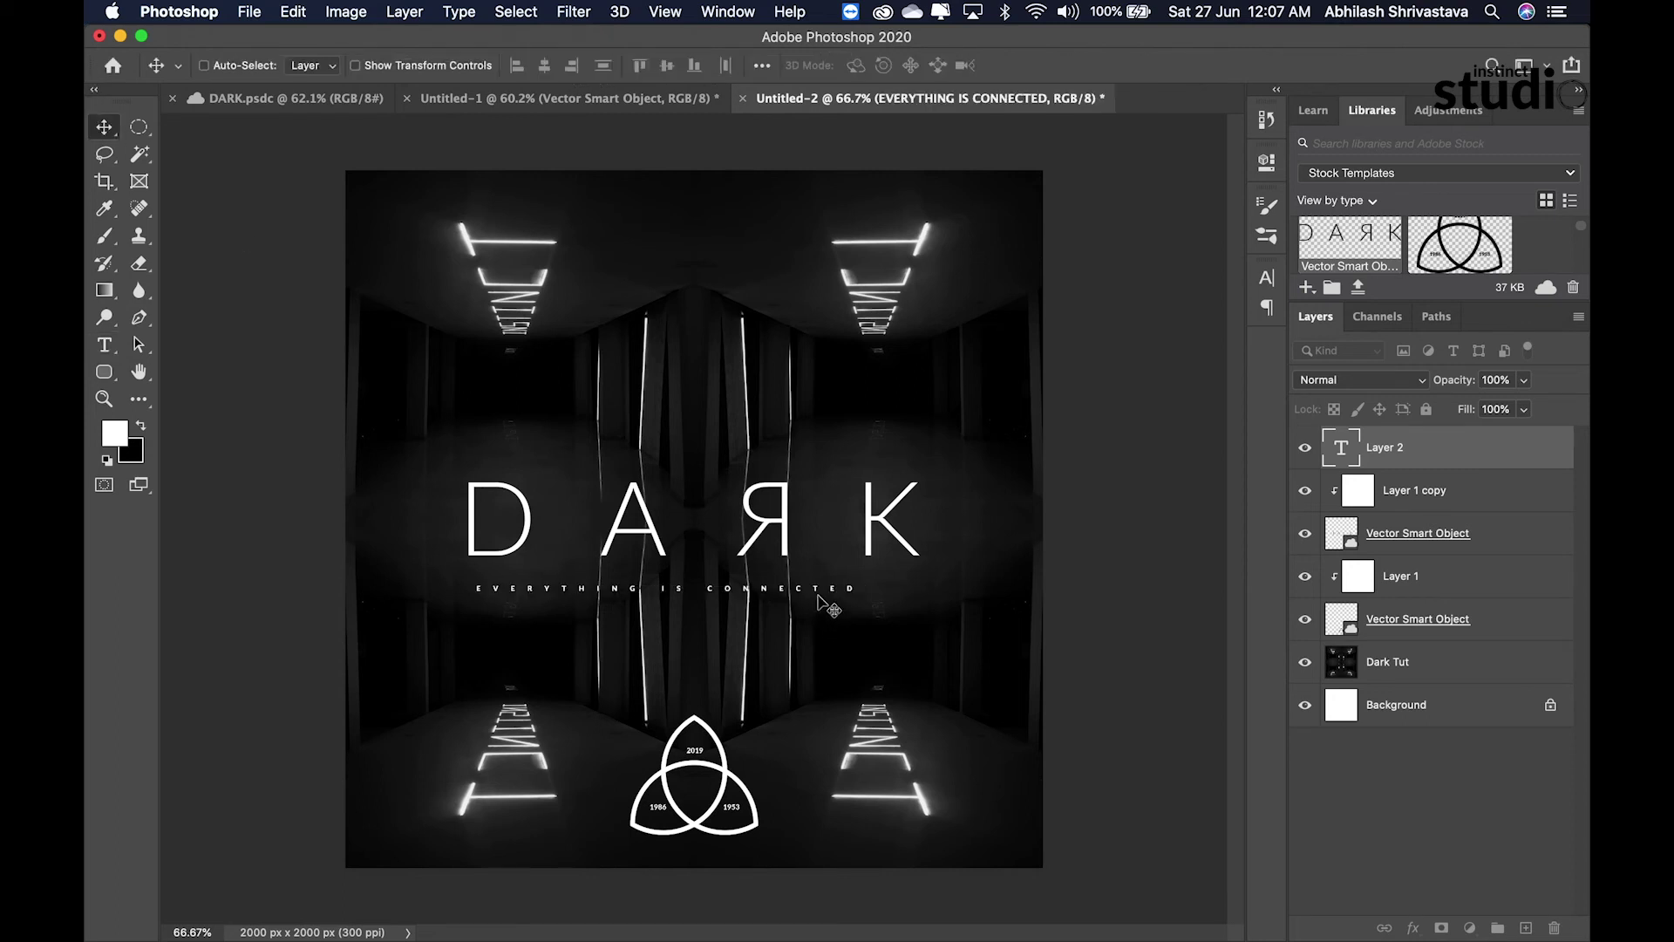
Step: Enlarge the EVERYTHING IS CONNECTED line so its ends line up with the left and right edges of the DARK title
key("ctrl+a")
key("ctrl+t")
left_click_drag(868, 588, 936, 550)
key("Return")
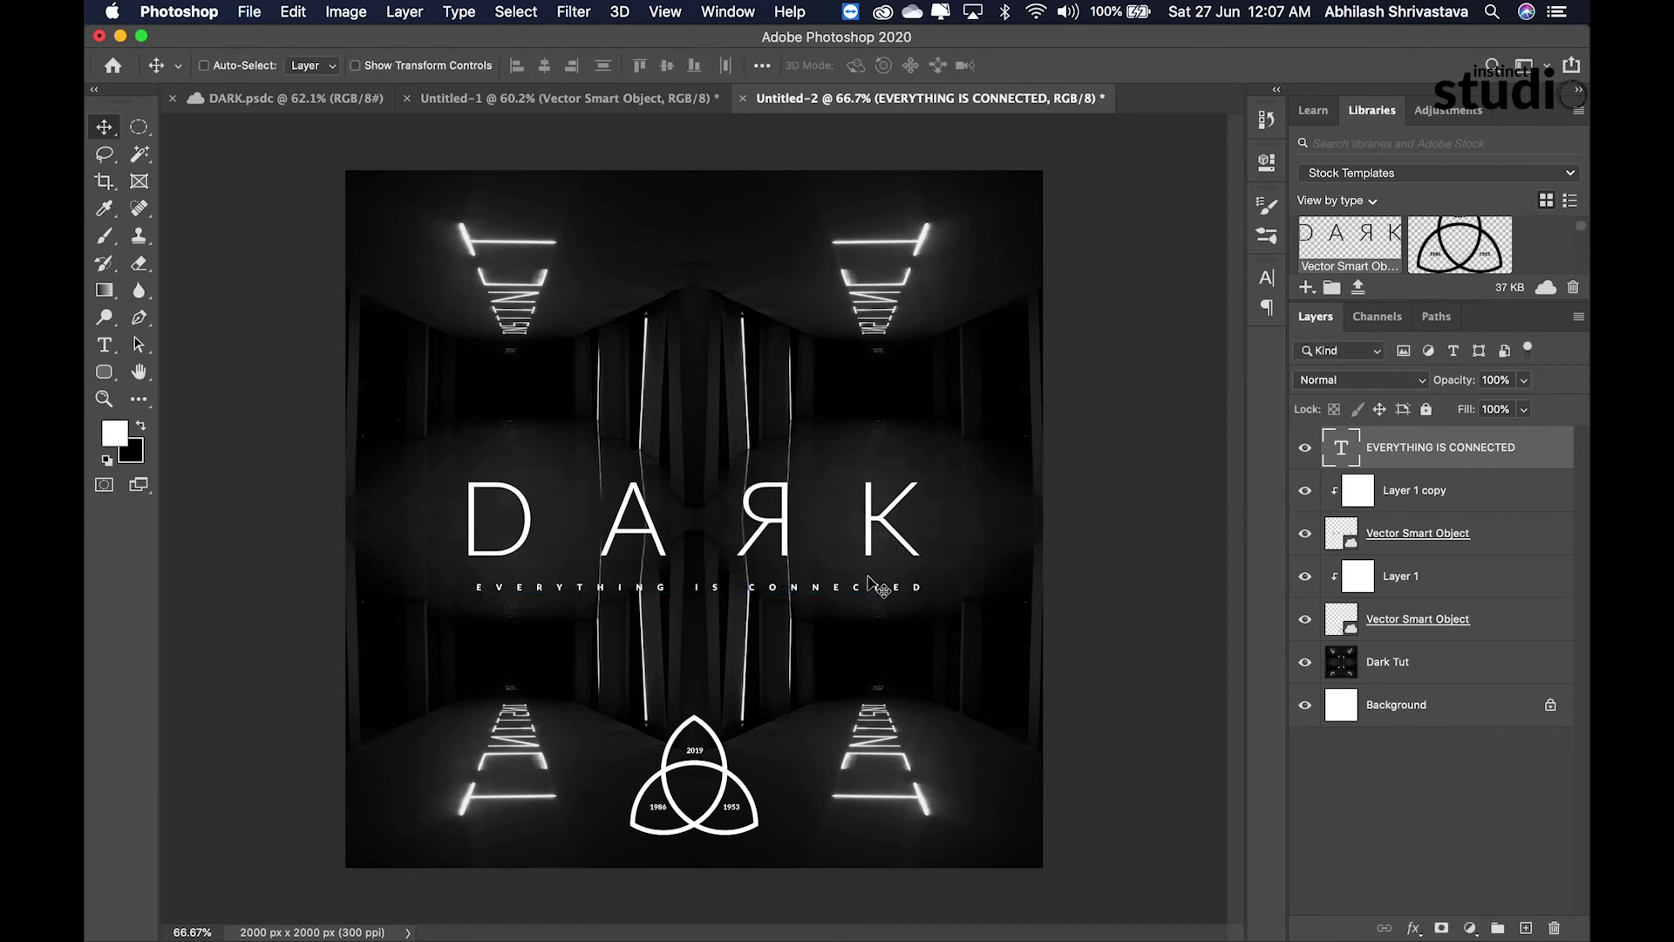
key("ctrl+t")
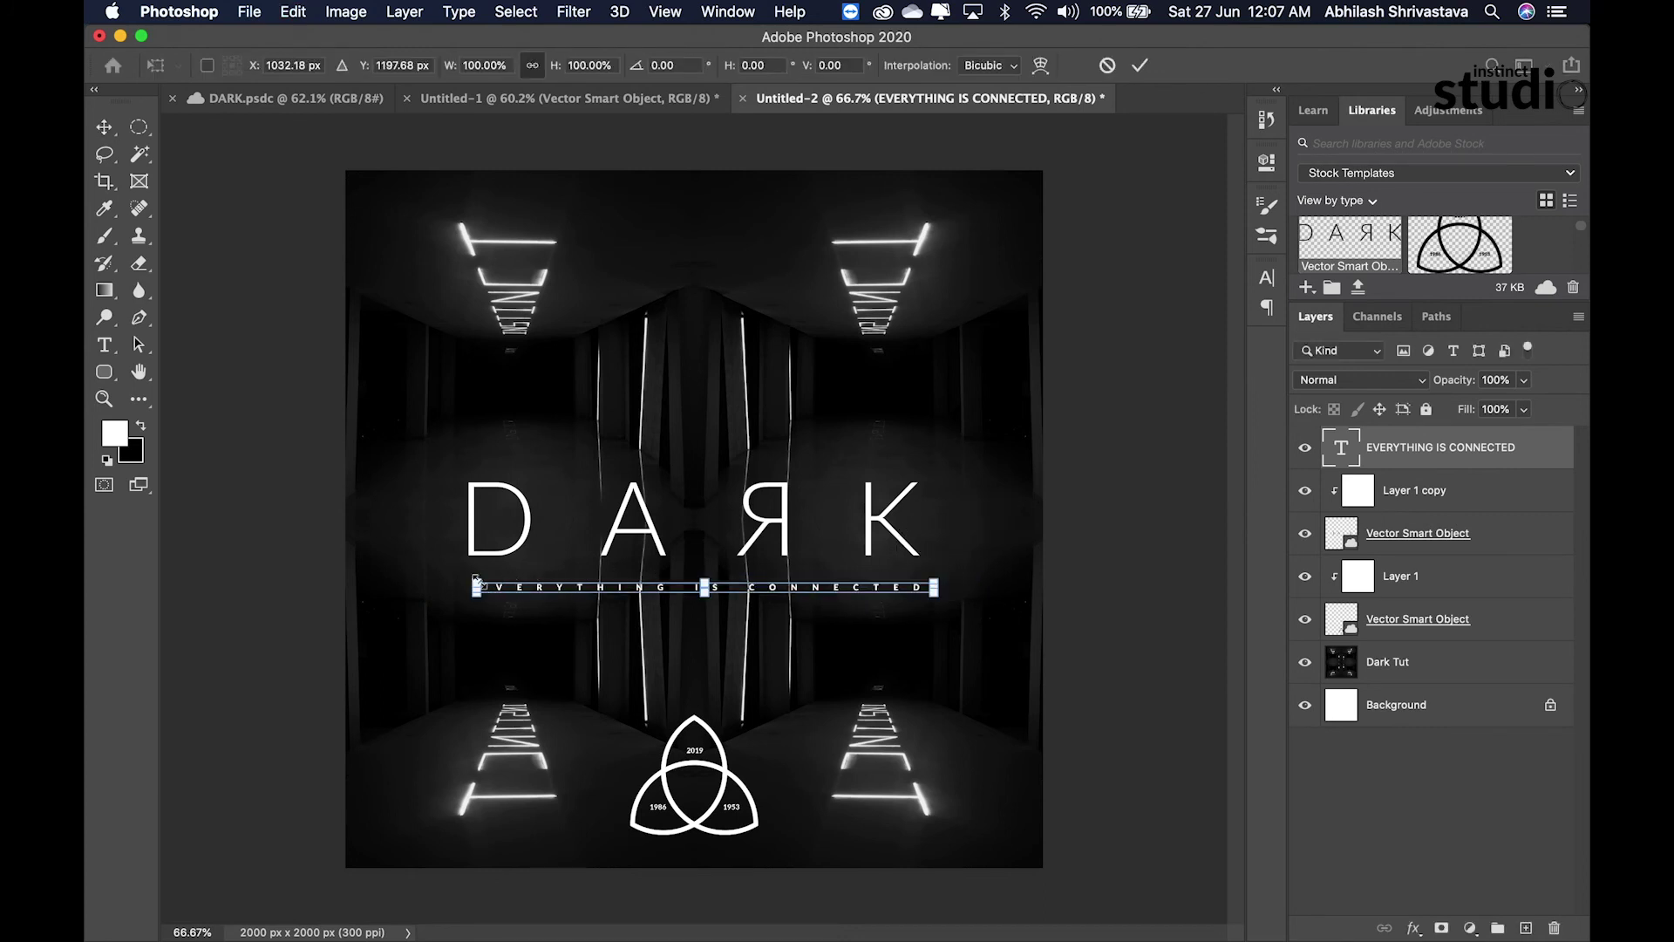
left_click_drag(471, 575, 467, 568)
key("Return")
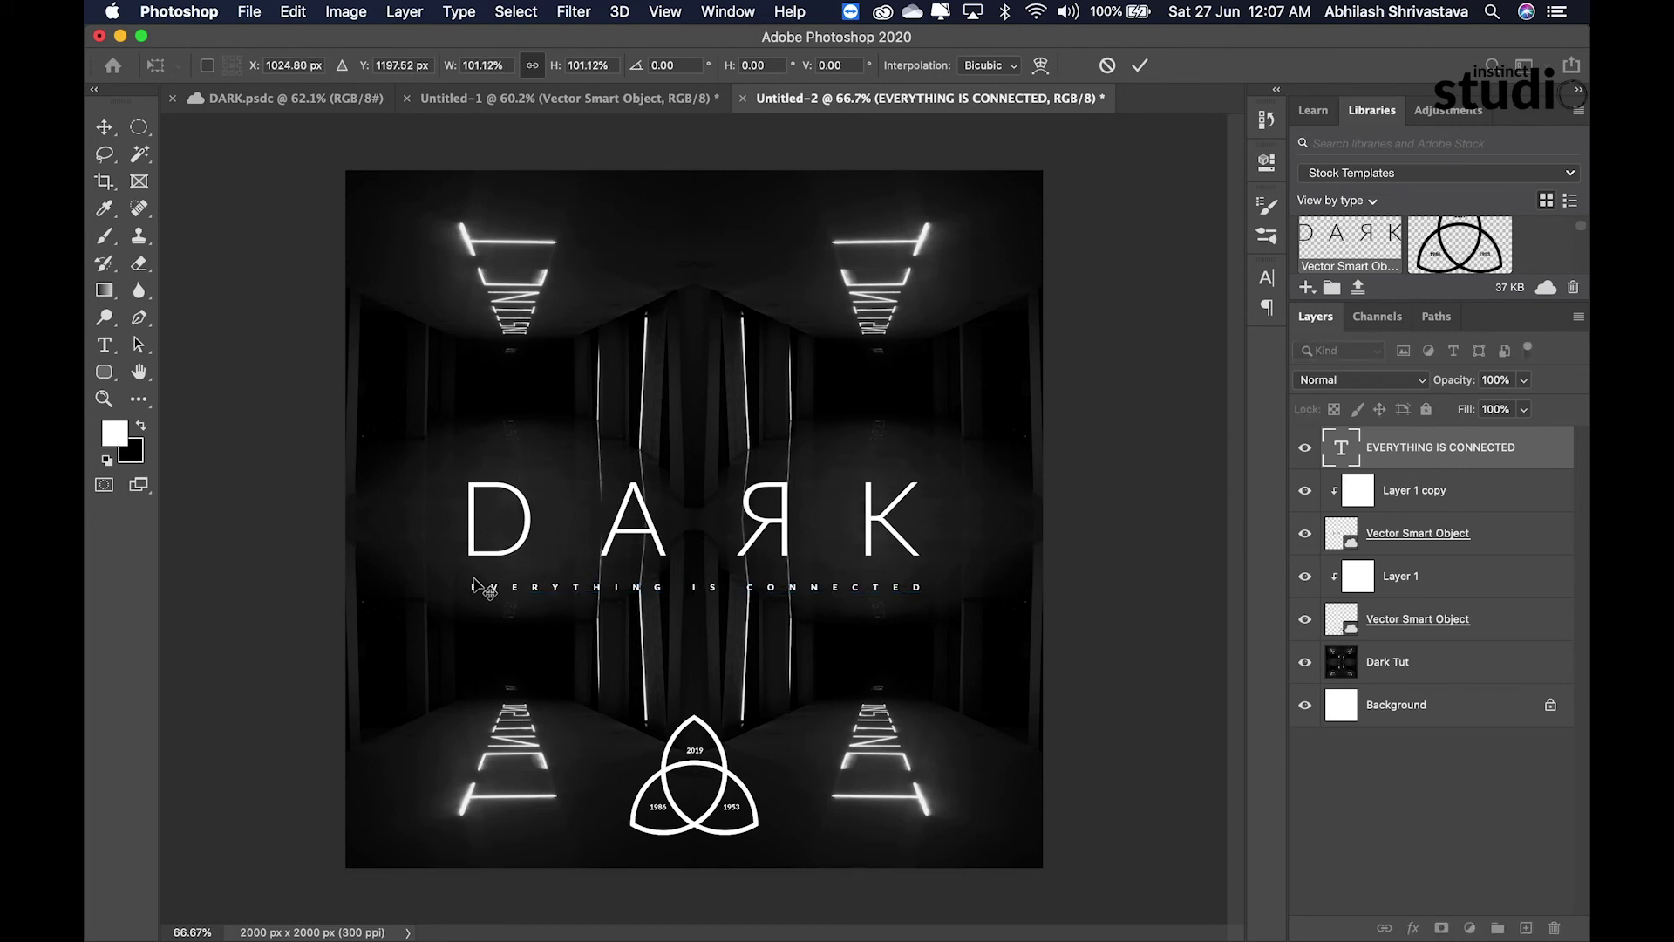
Step: Set the letter tracking of the EVERYTHING IS CONNECTED line to 1800
scroll(748, 596, "up", 3)
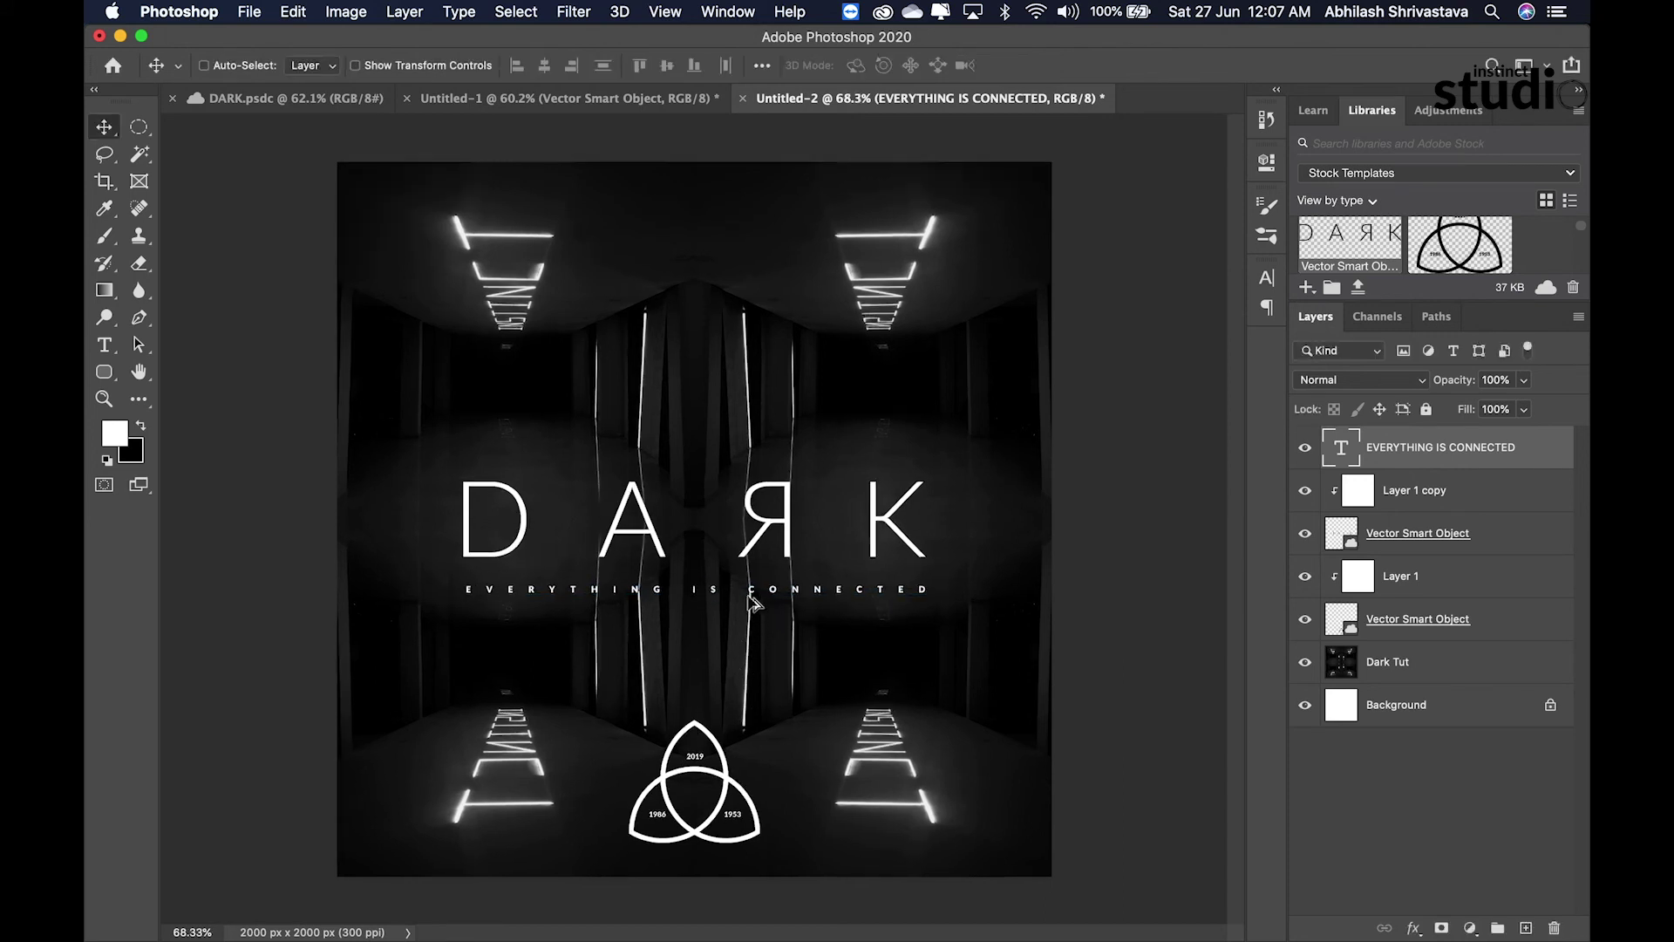
double_click(748, 597)
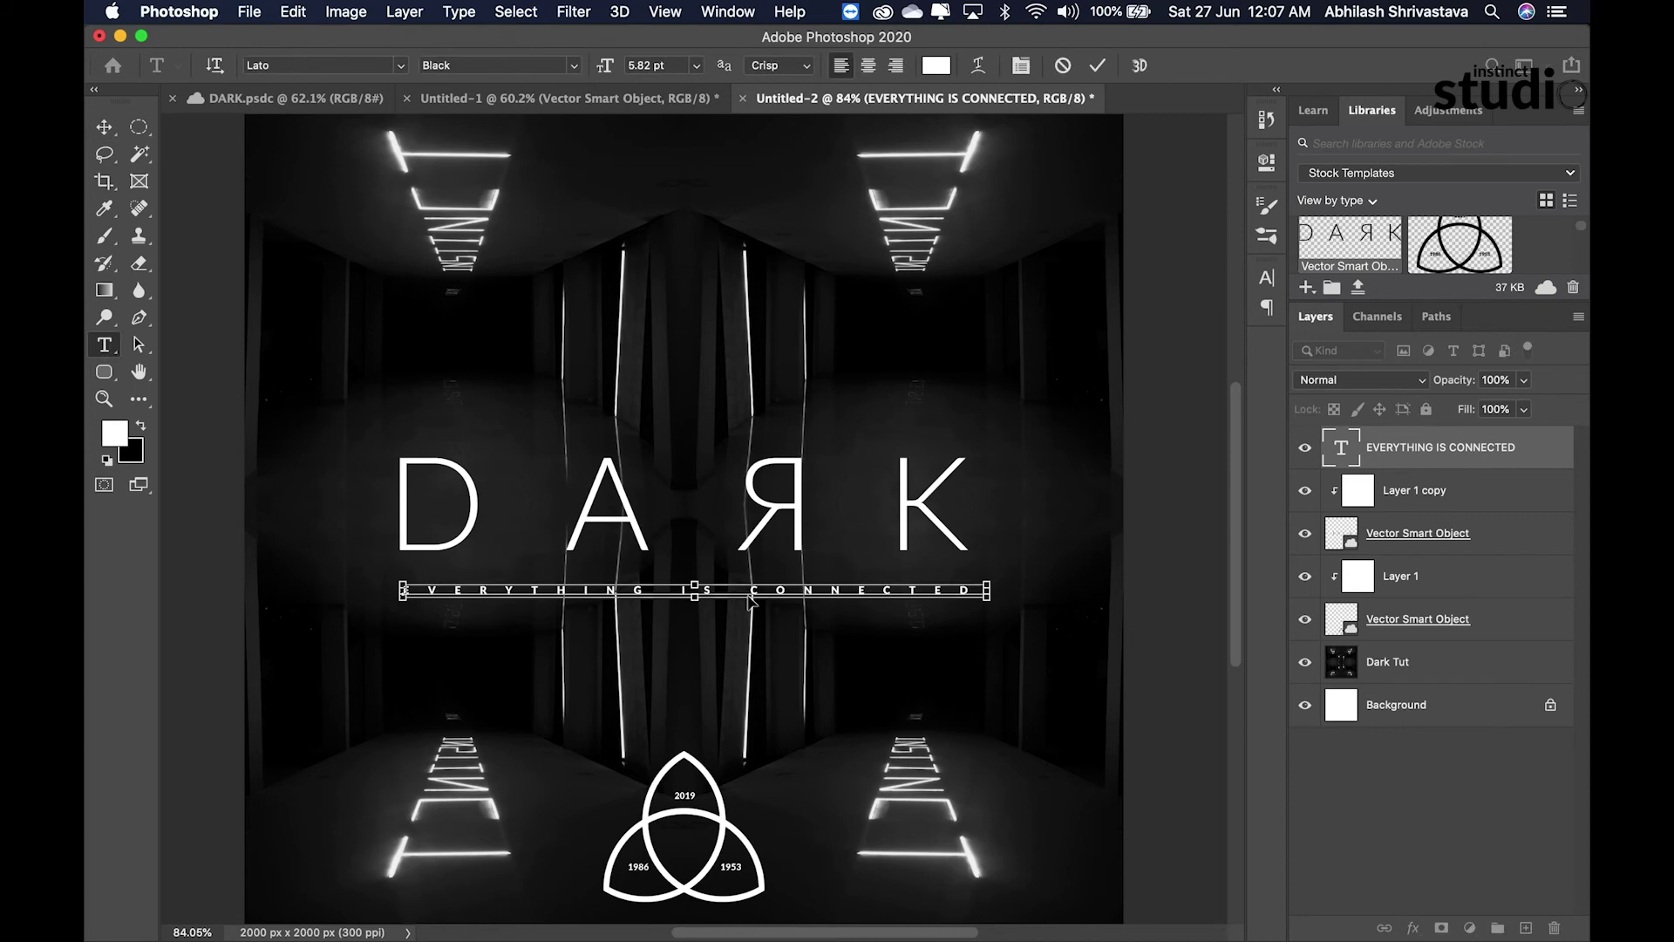
left_click(1266, 277)
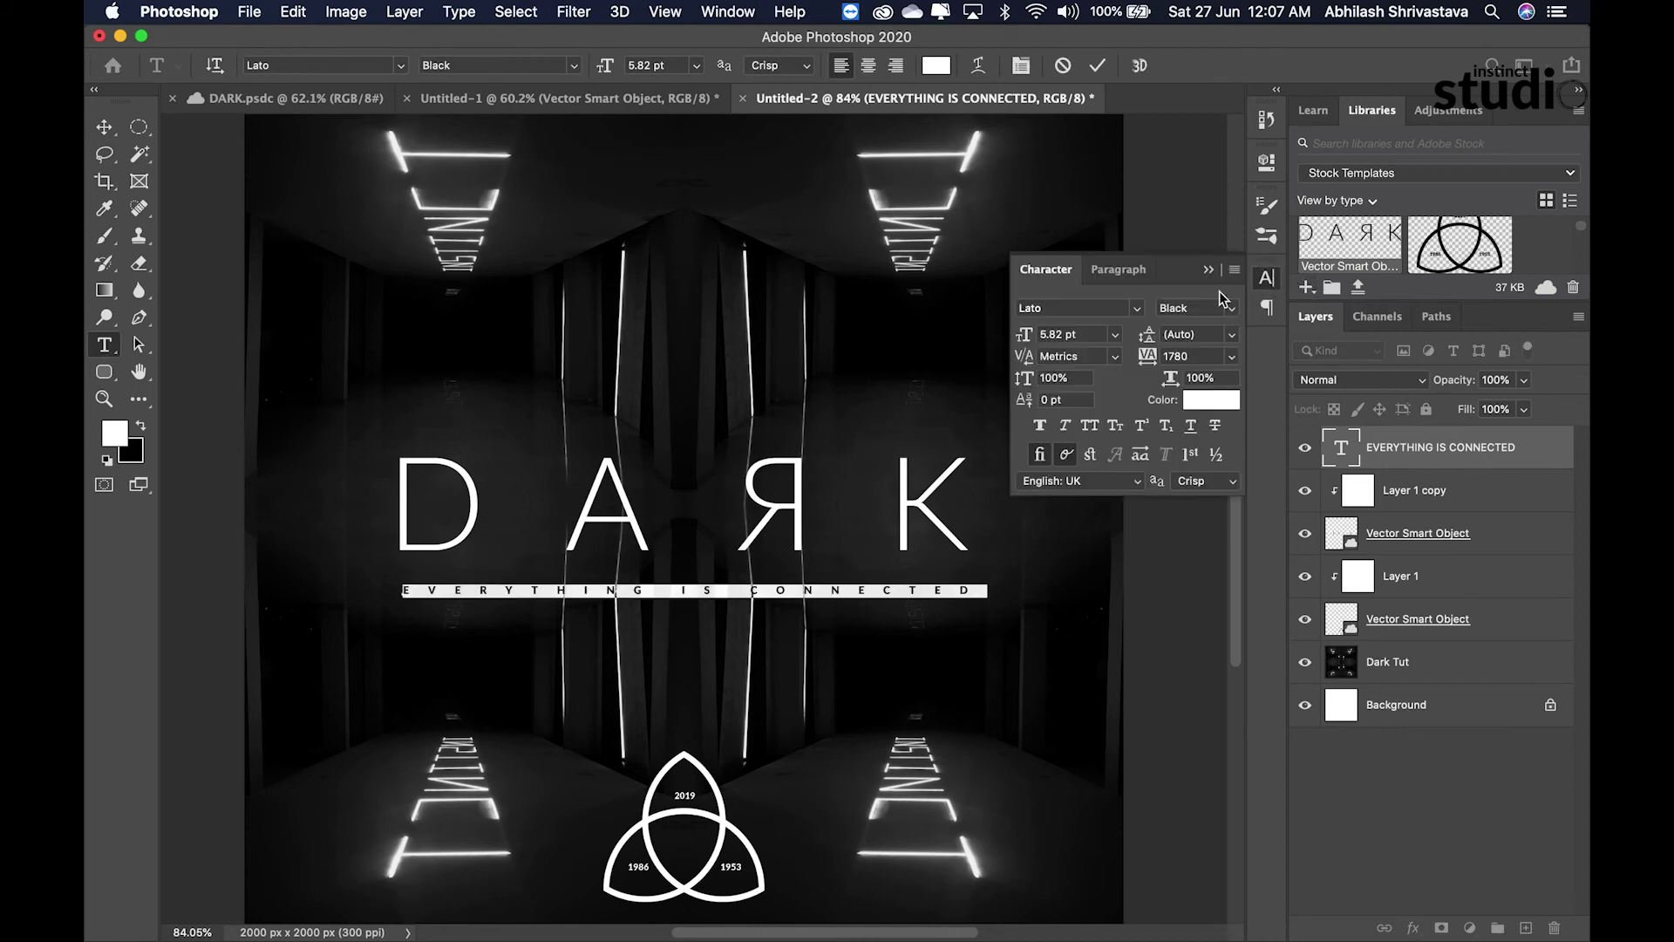
left_click(1233, 357)
left_click(1196, 389)
left_click(1233, 356)
left_click(1191, 481)
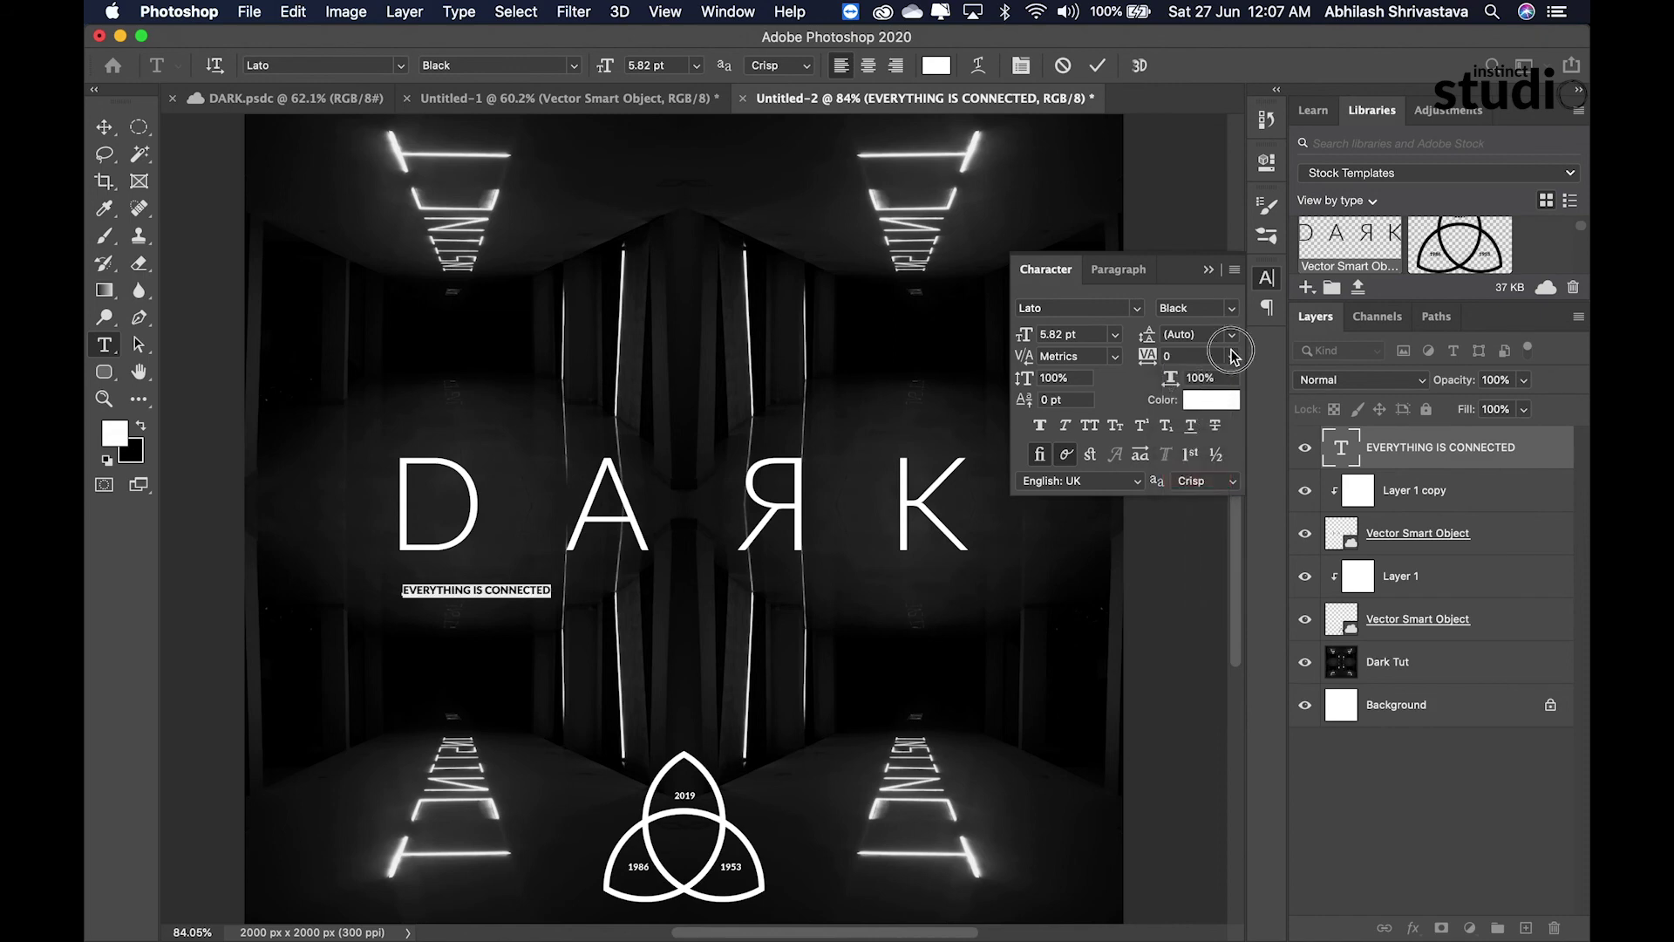
left_click(1233, 357)
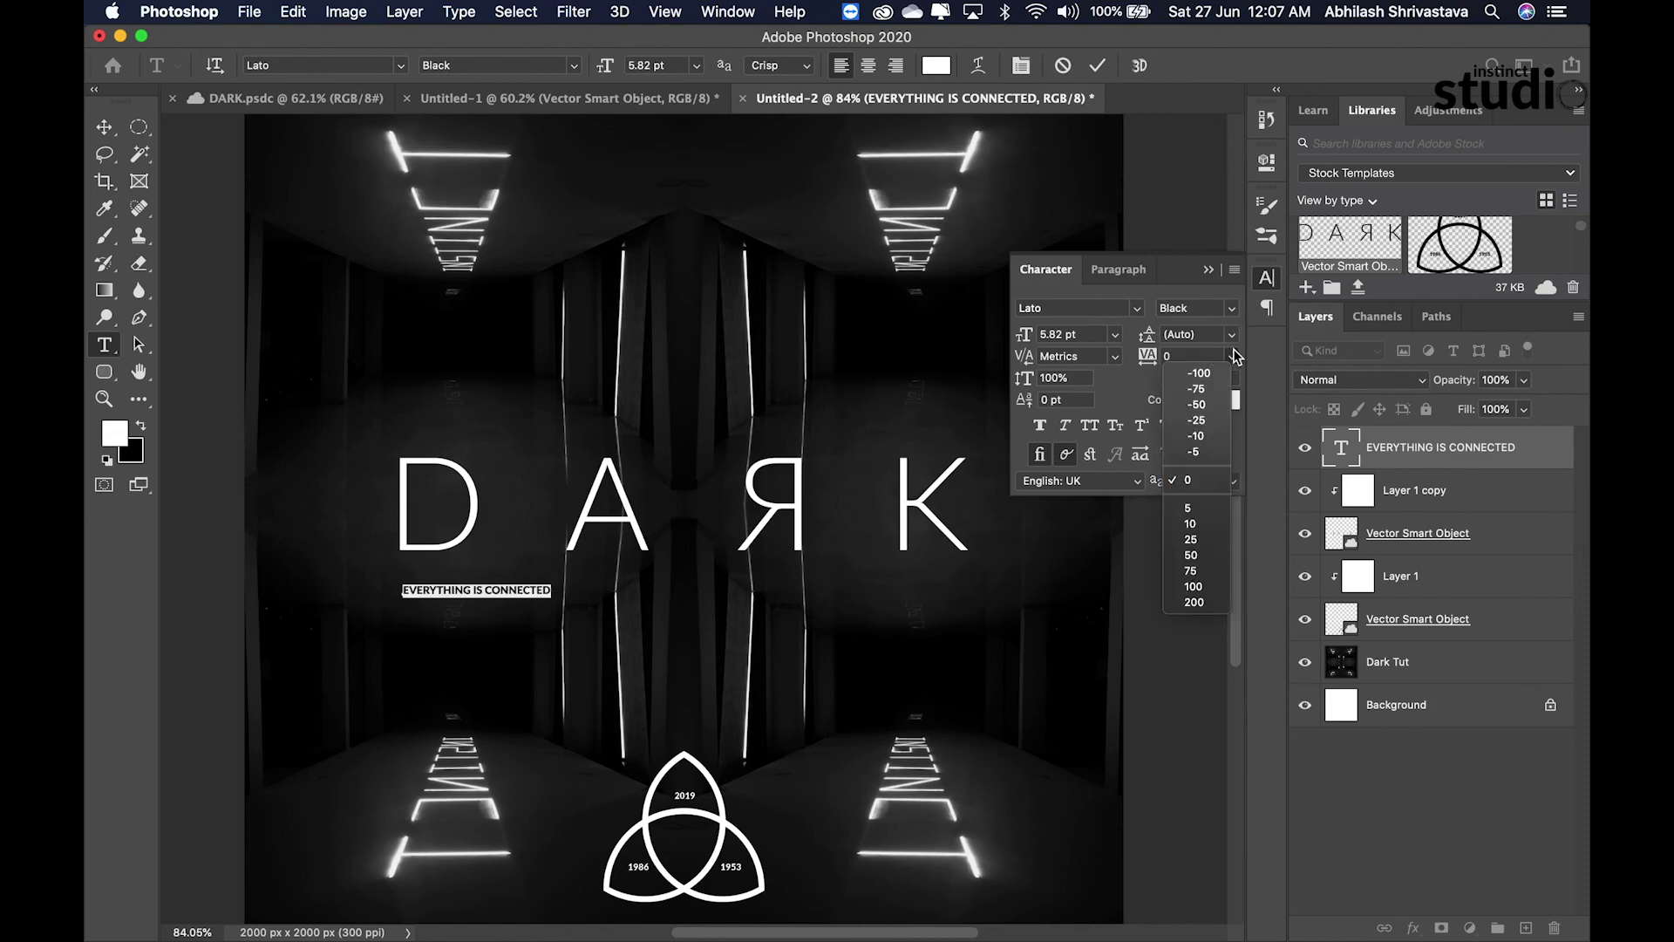
left_click(1162, 357)
left_click_drag(1148, 360, 1241, 353)
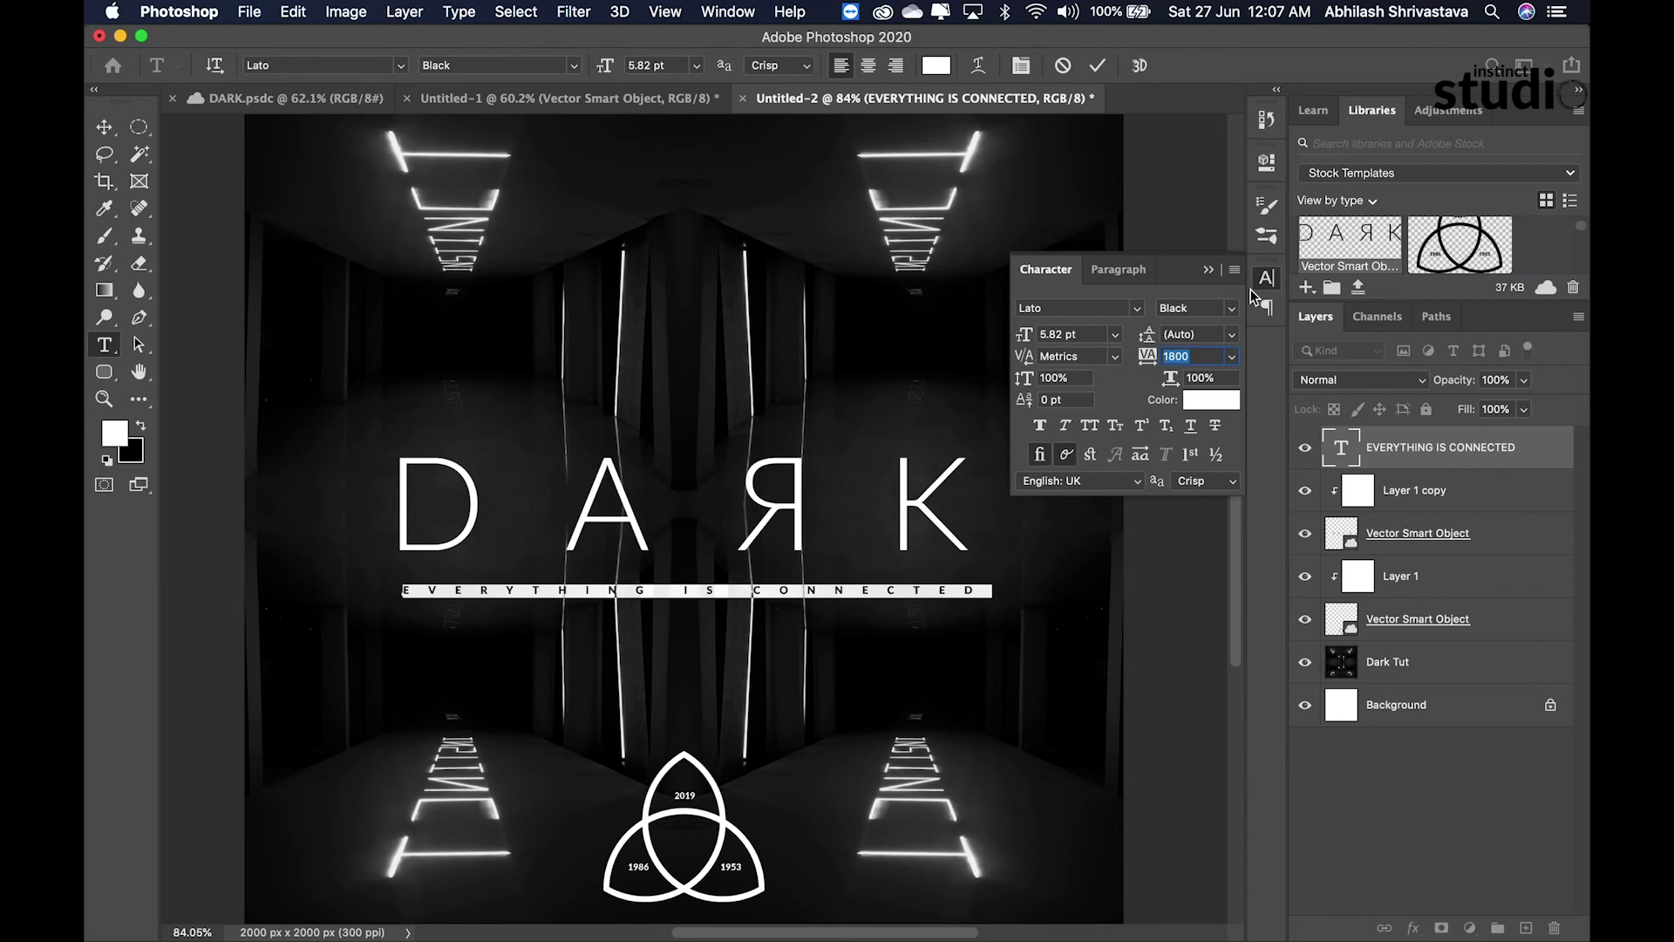
left_click(1212, 277)
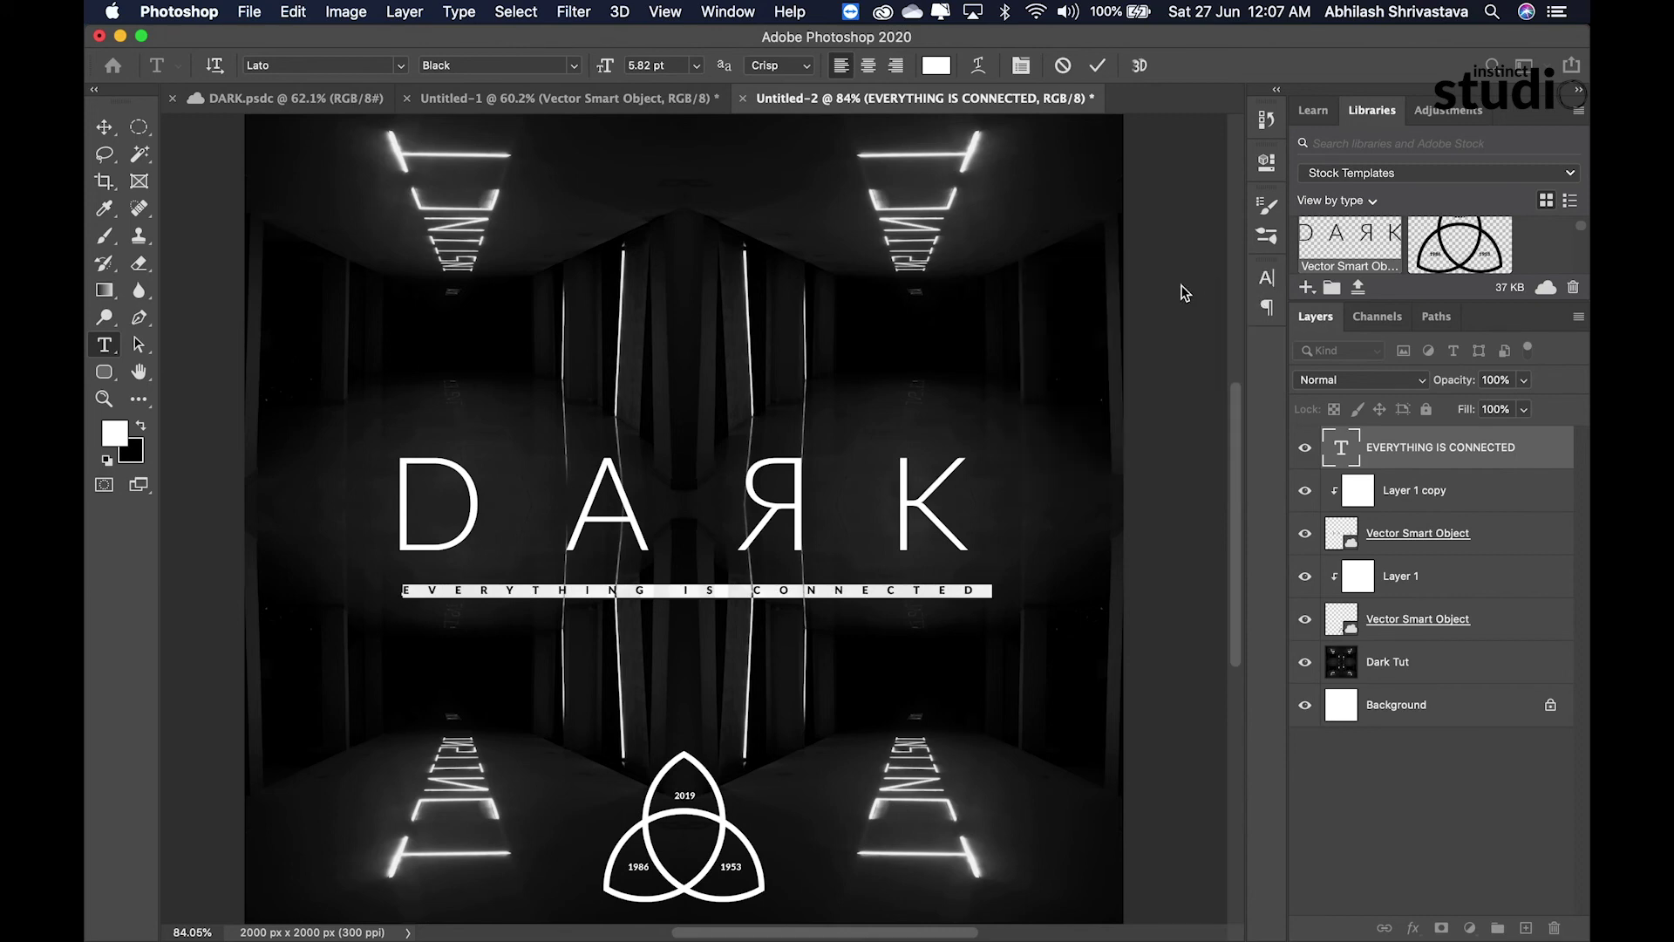
left_click(105, 126)
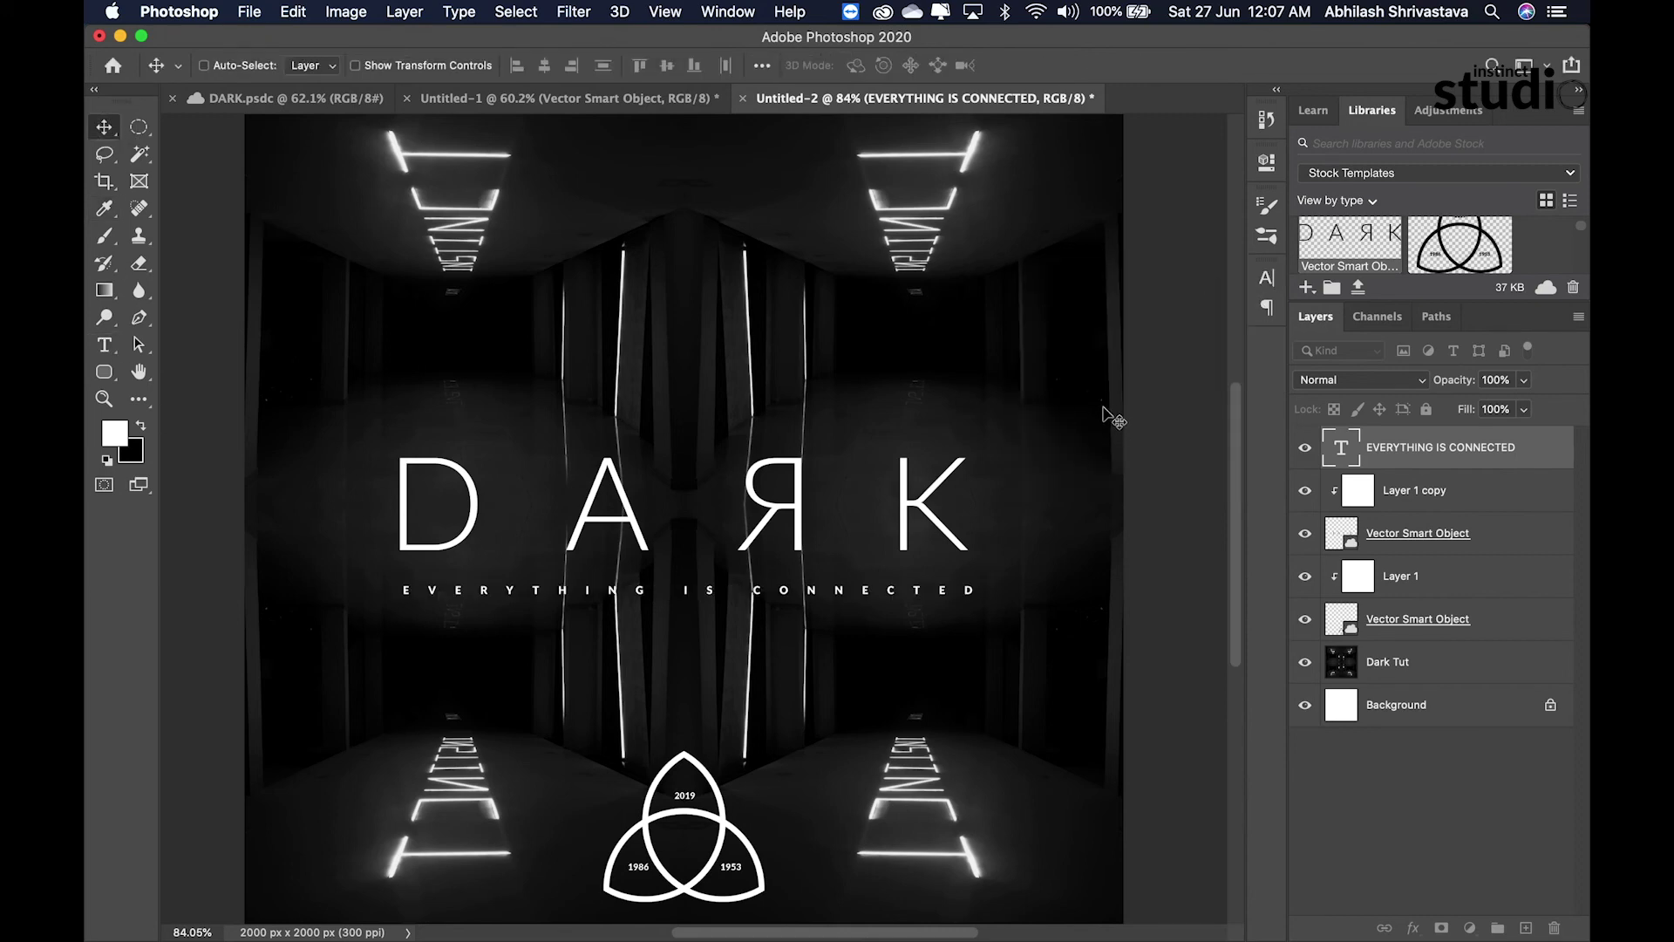
Step: Copy the red INSTINCT lettering from Illustrator and paste it into the Photoshop artwork as a smart object
scroll(1076, 480, "down", 3)
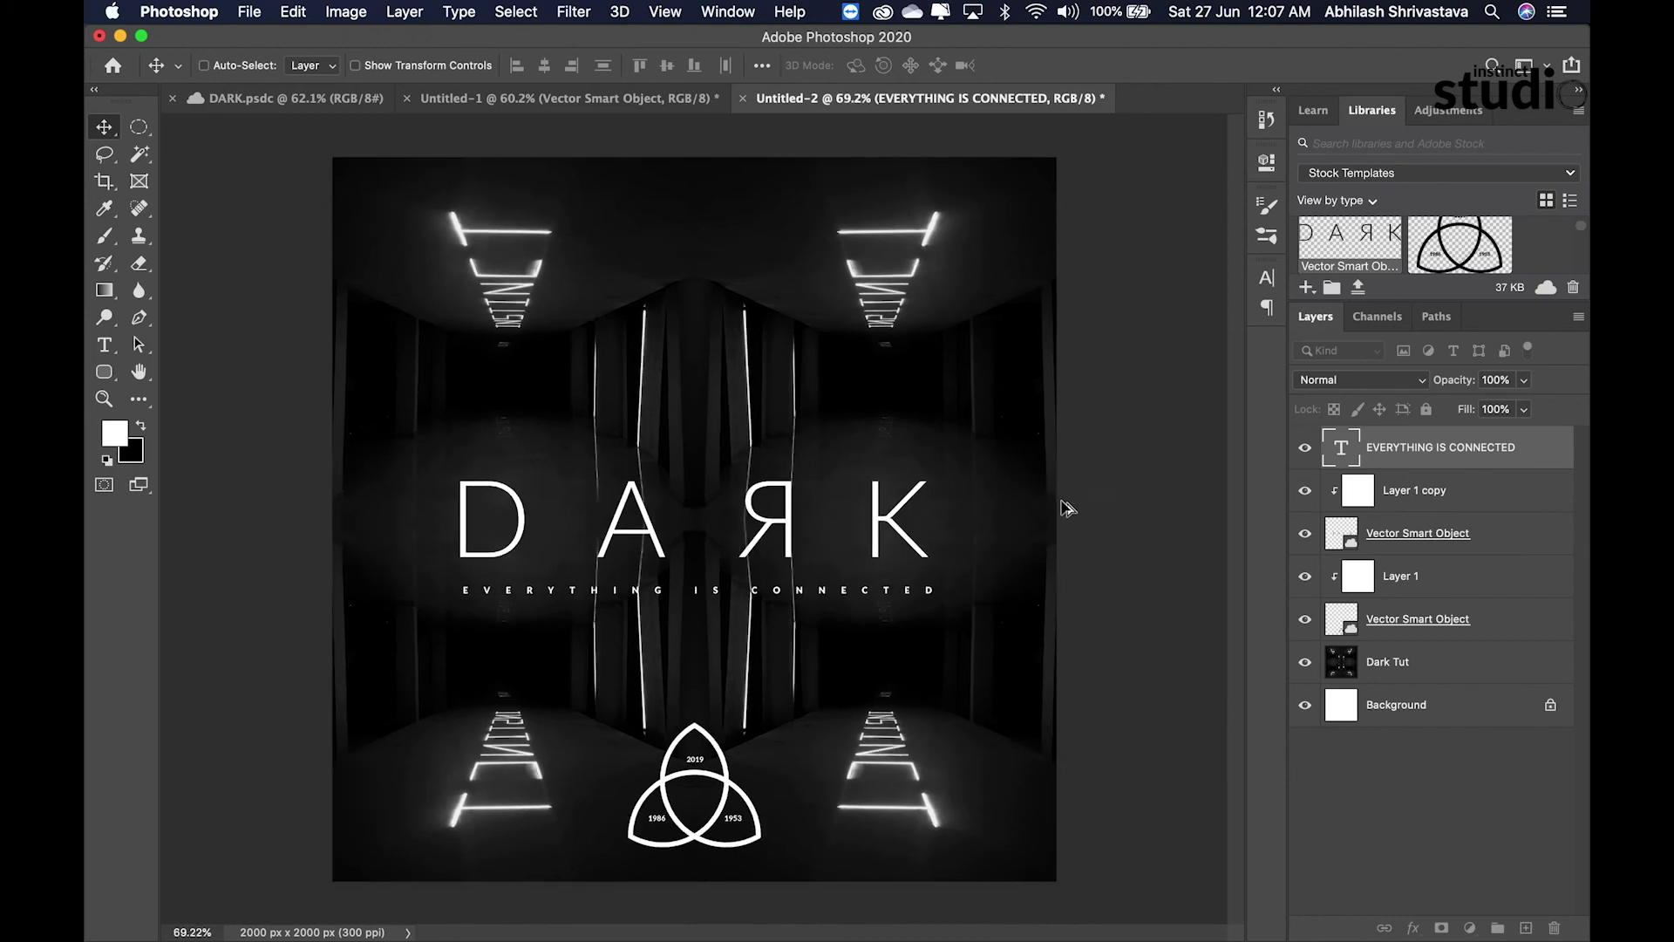
scroll(1062, 515, "down", 2)
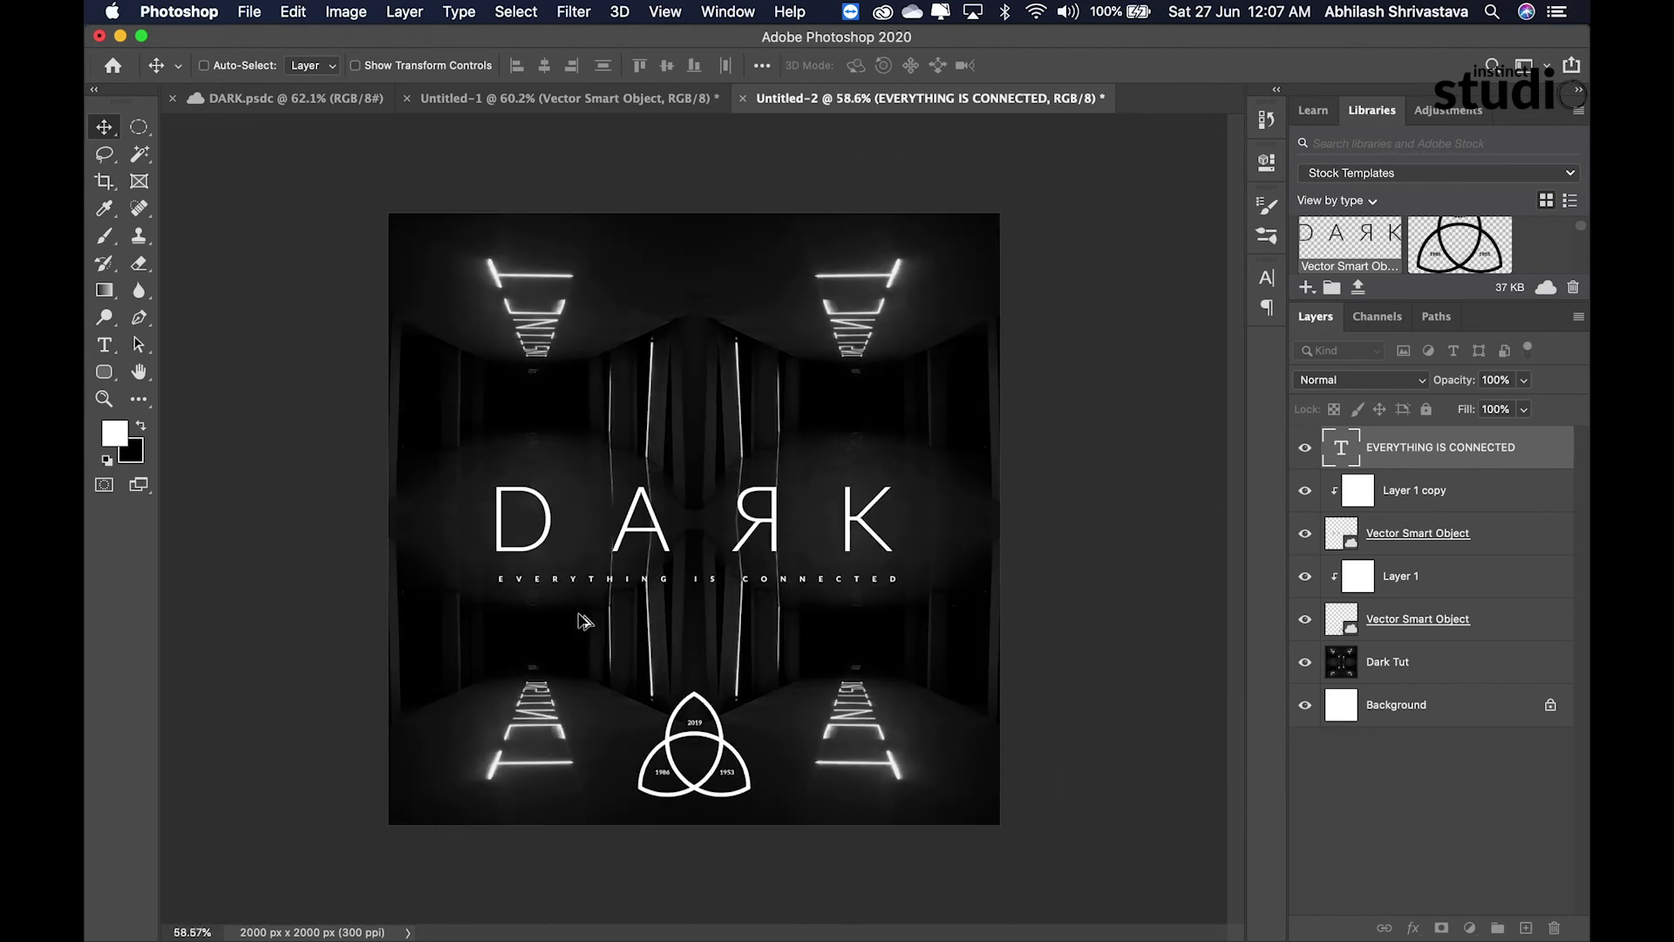
scroll(688, 668, "down", 1)
scroll(689, 668, "down", 1)
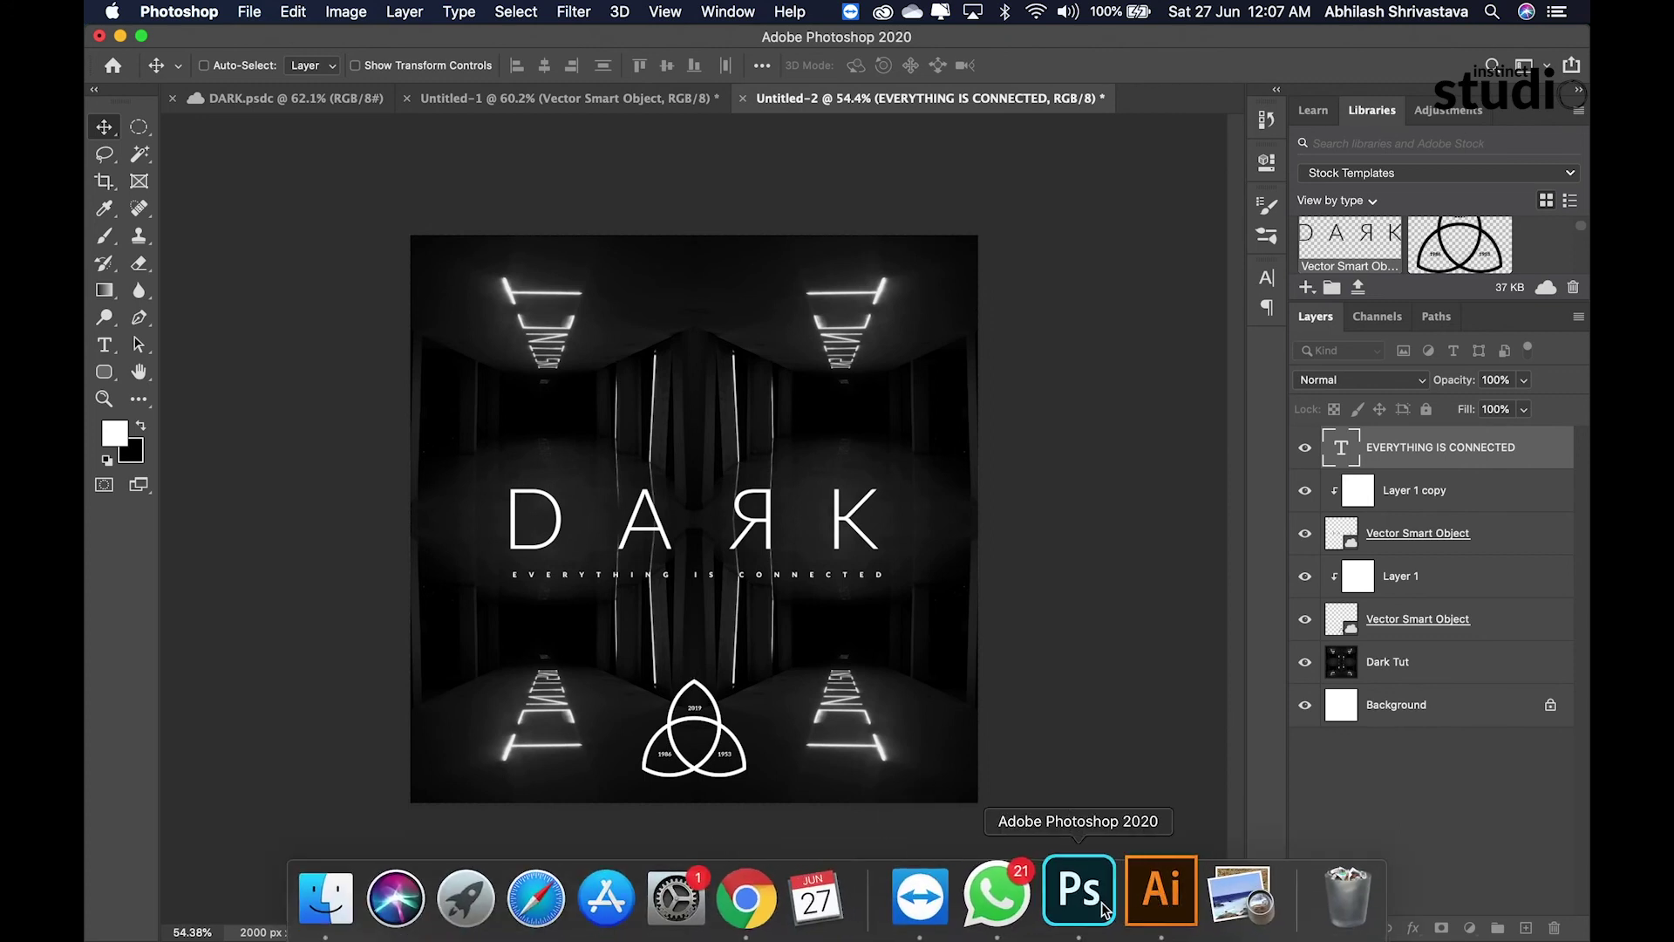
left_click(1151, 890)
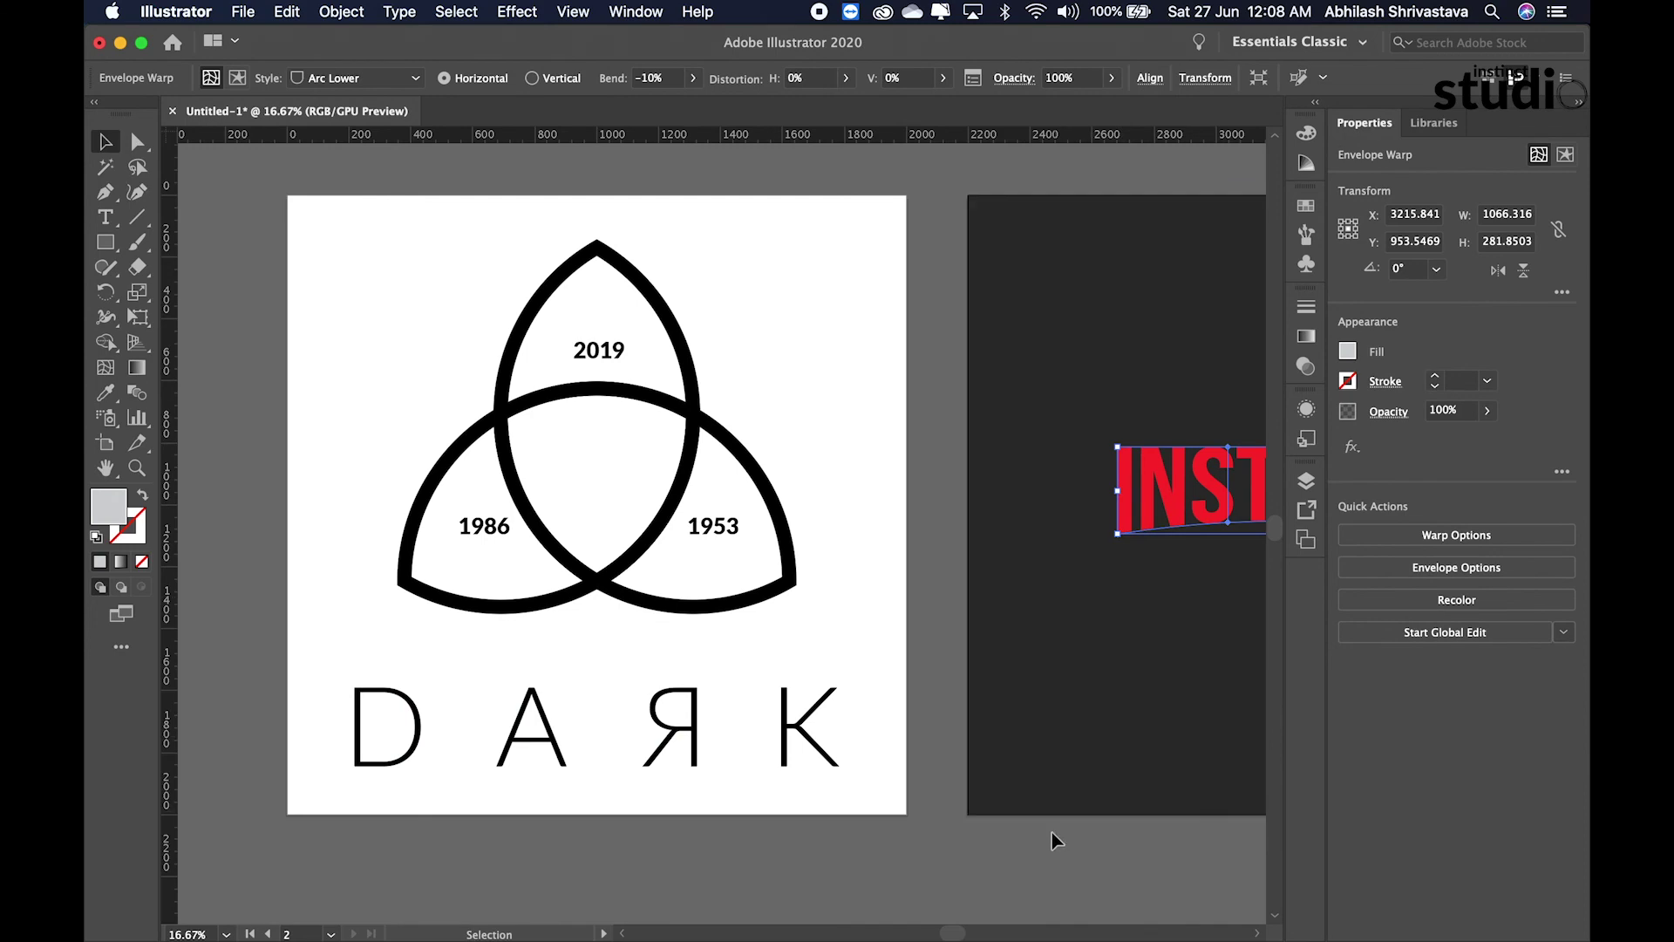
left_click(1065, 922)
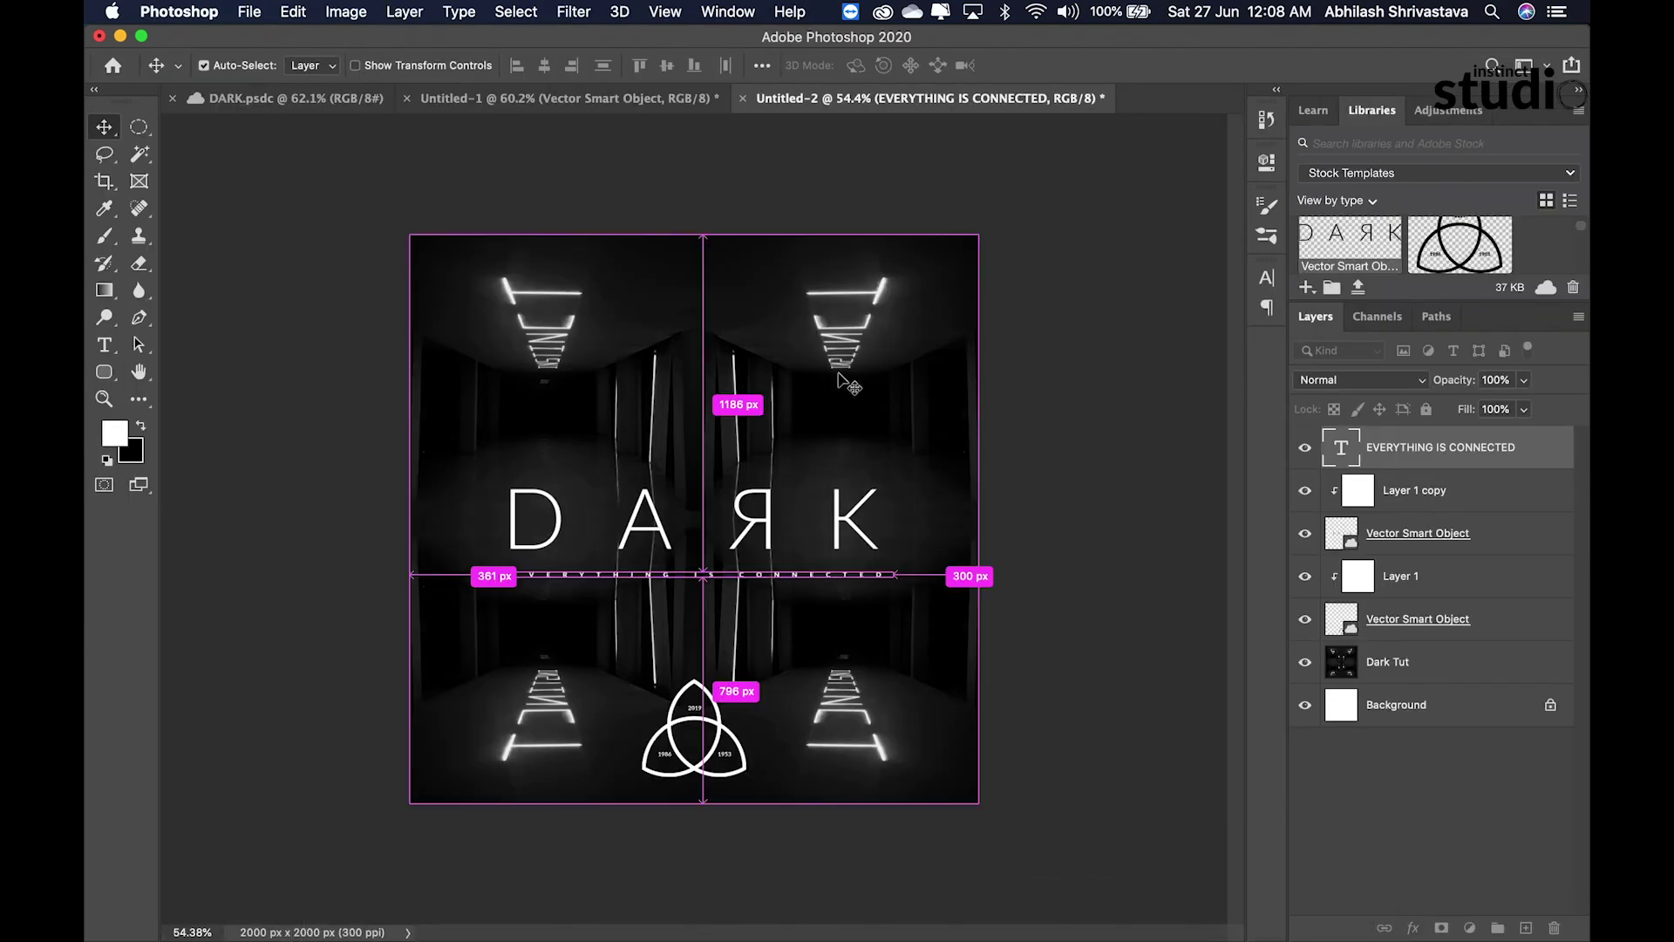
key("super+v")
left_click(929, 417)
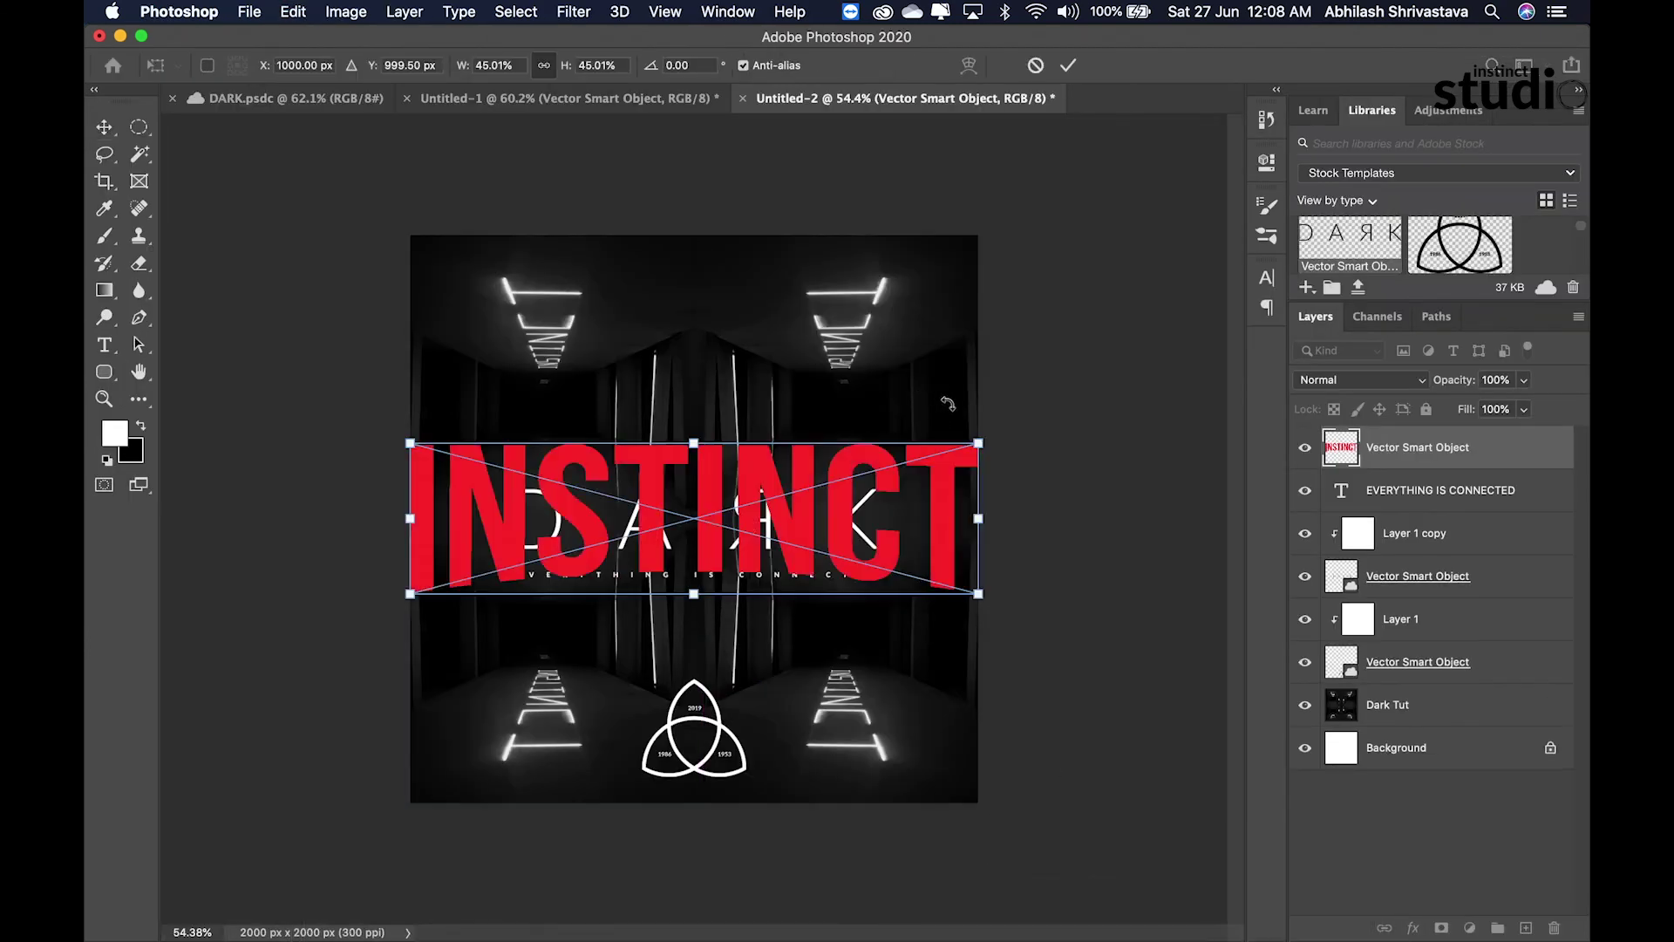
Step: Scale the INSTINCT lettering down to a small title and centre it near the artwork's top edge, between the two upper light signs
left_click_drag(979, 435, 747, 506)
left_click_drag(700, 502, 704, 277)
key("Return")
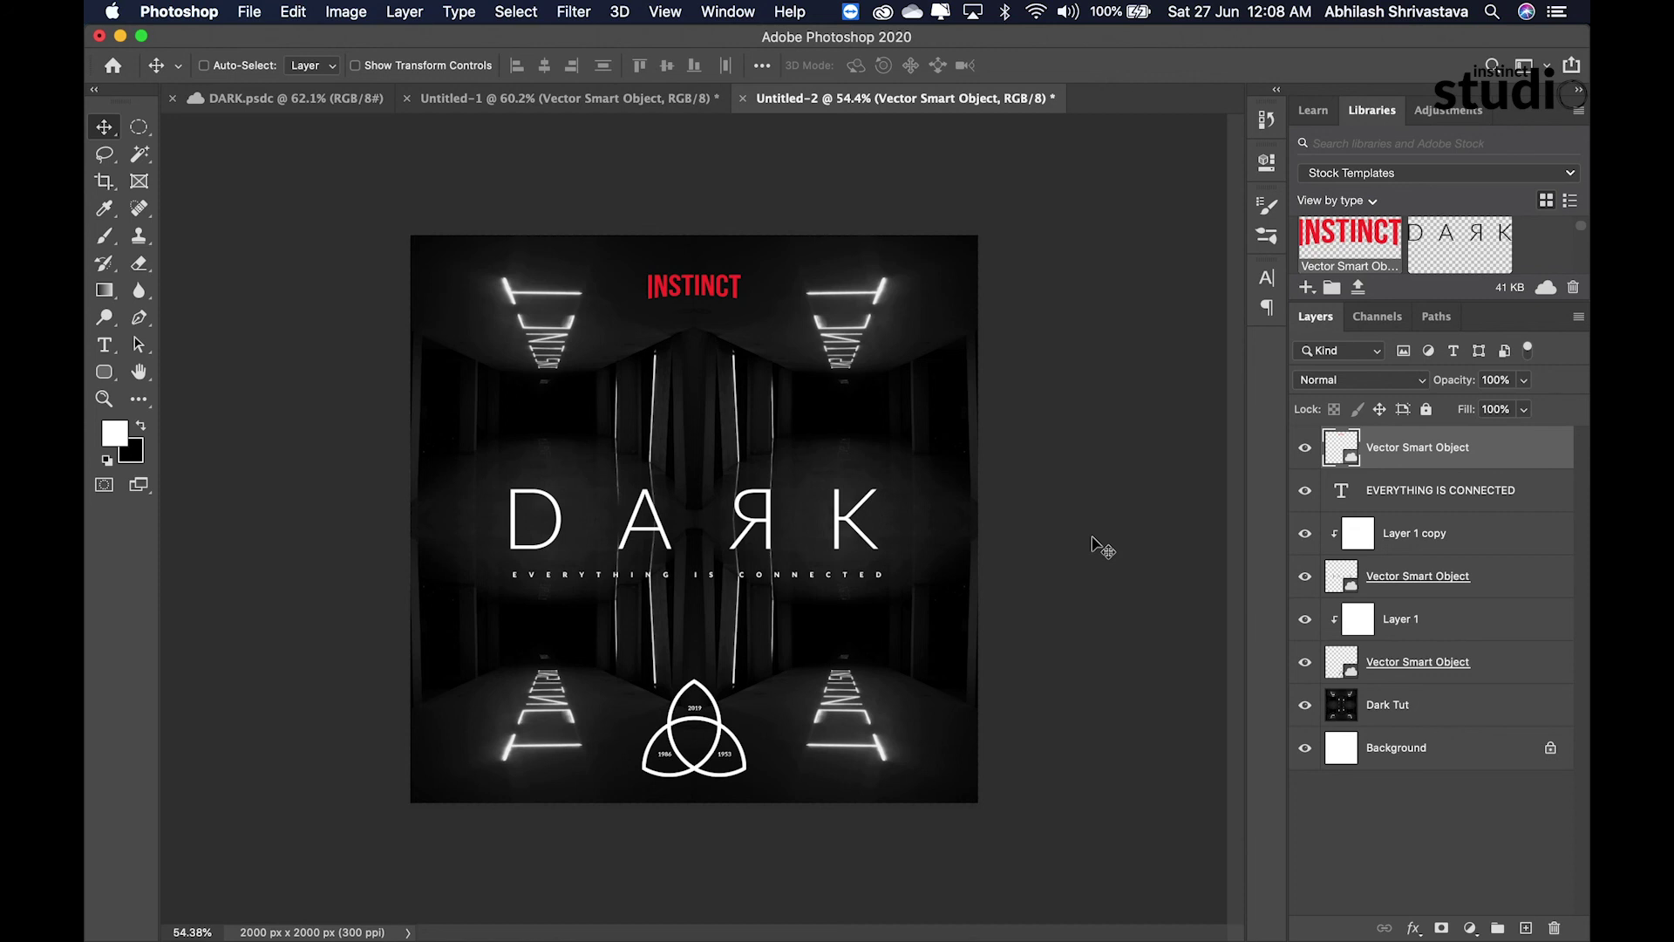
left_click_drag(719, 288, 718, 288)
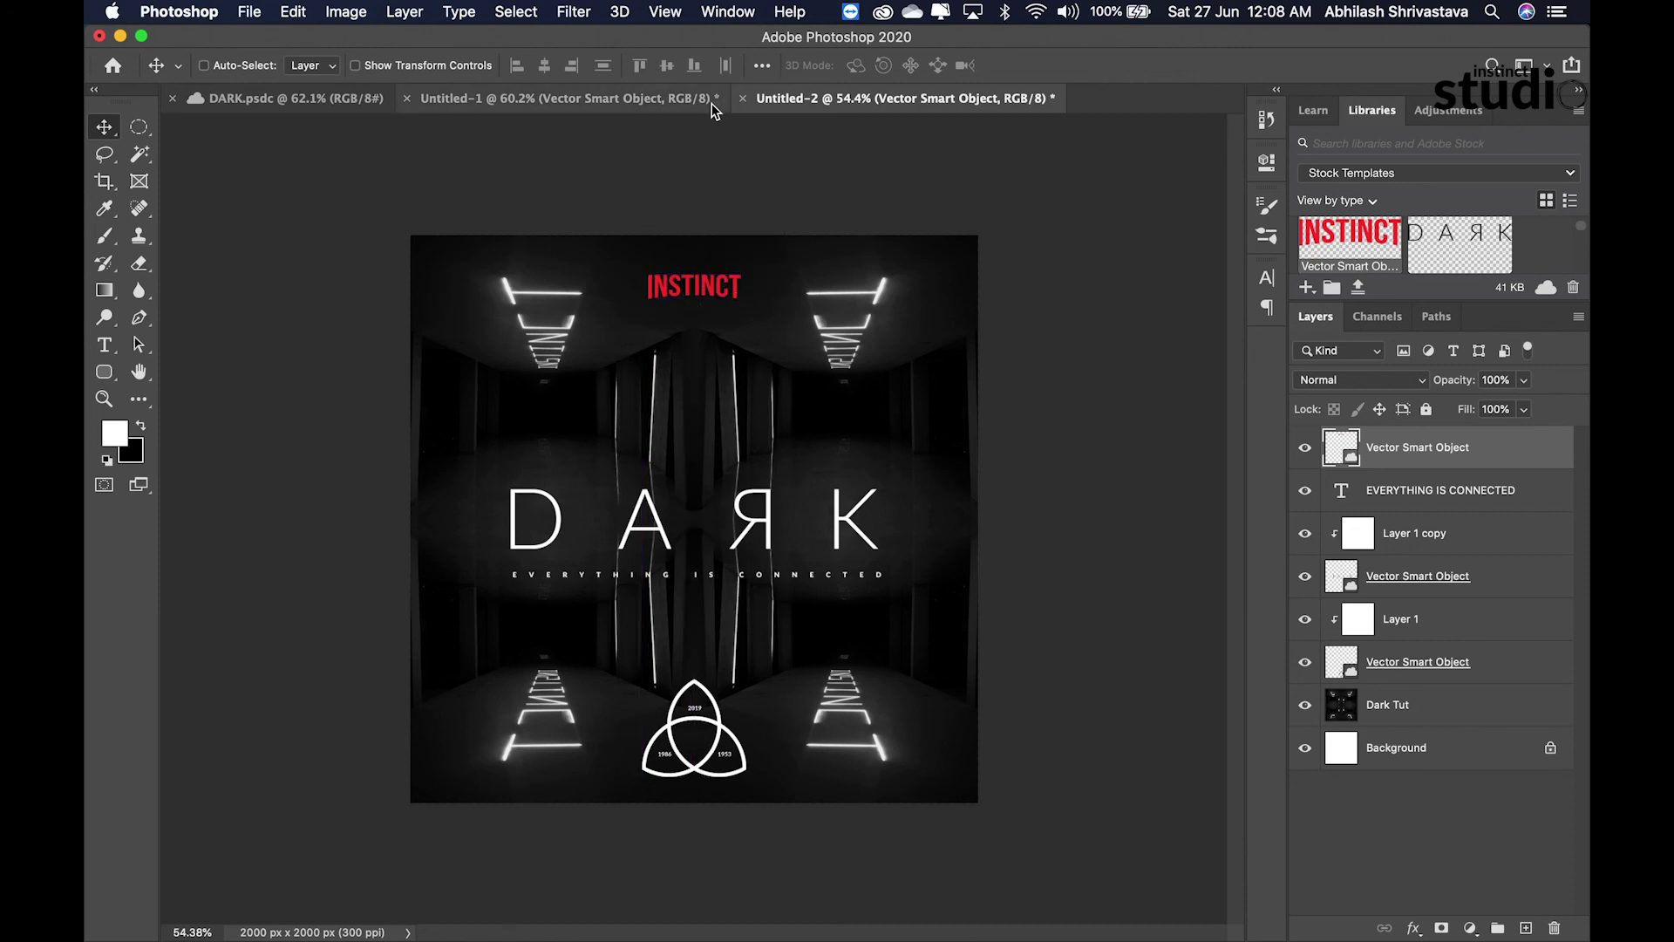